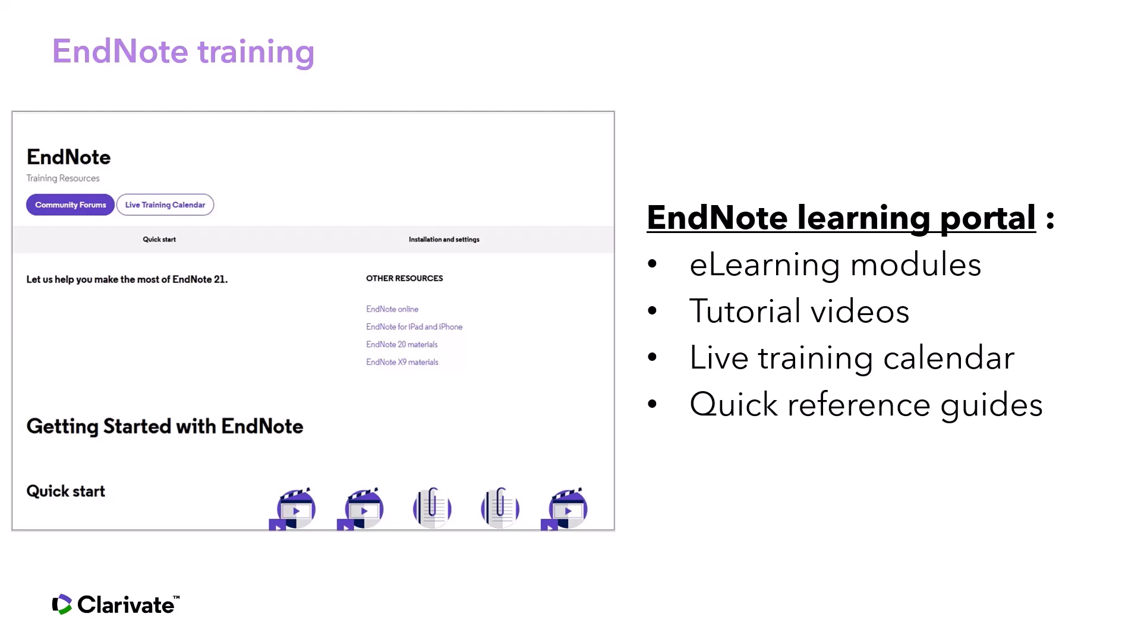
Switch from the training slides to the EndNote library and close the reference preview
key("Right")
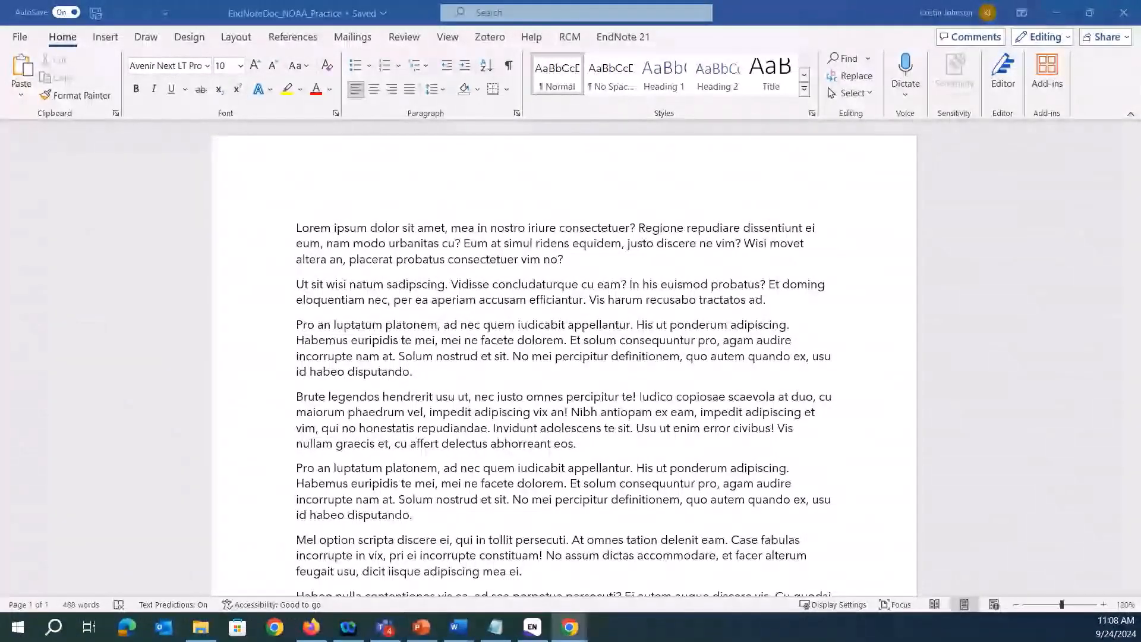
key("alt+Tab")
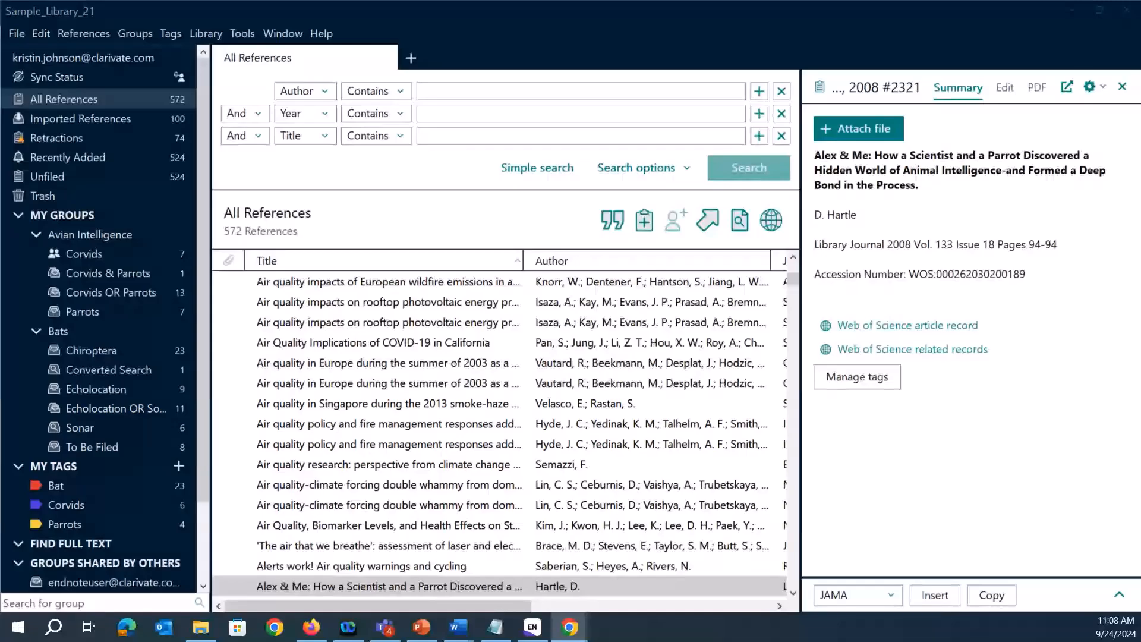
key("alt+Tab")
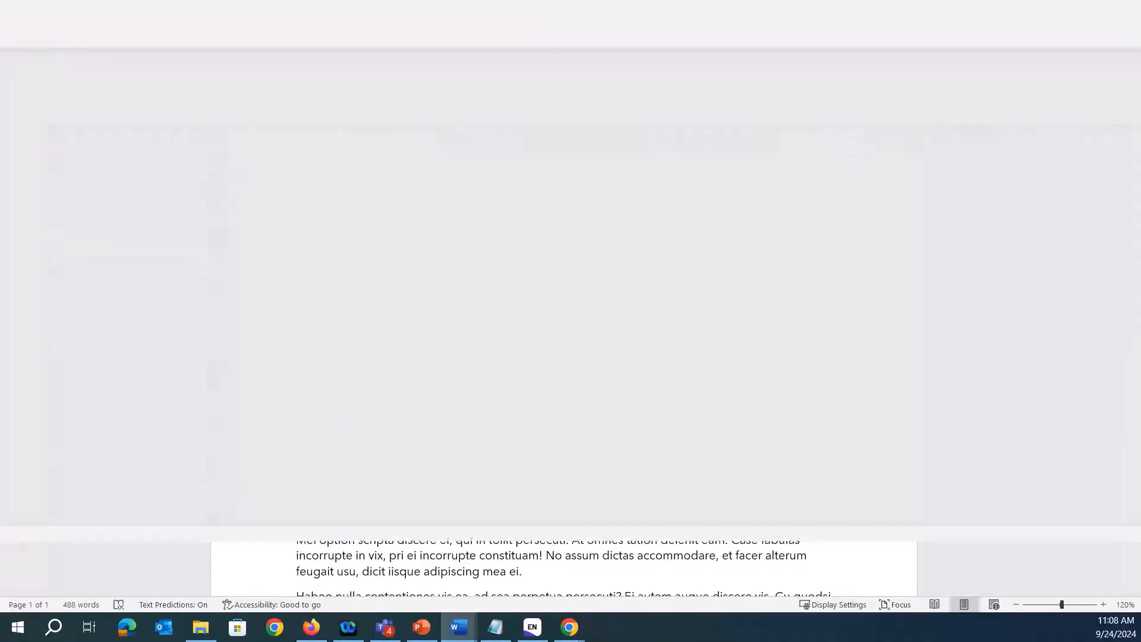
key("alt+Tab")
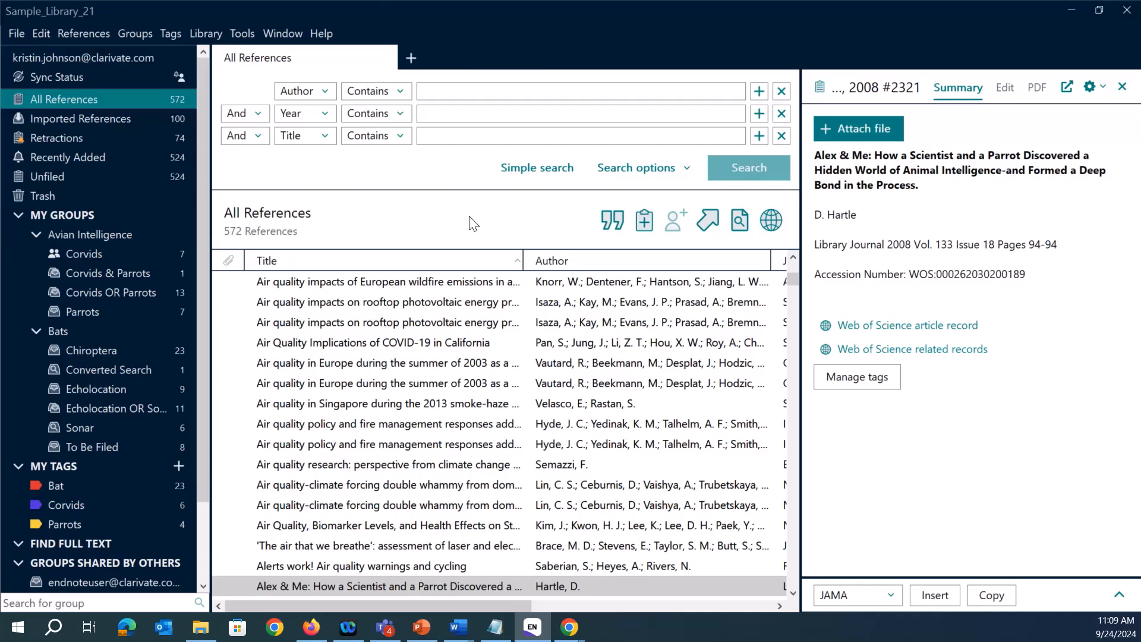
left_click(1122, 89)
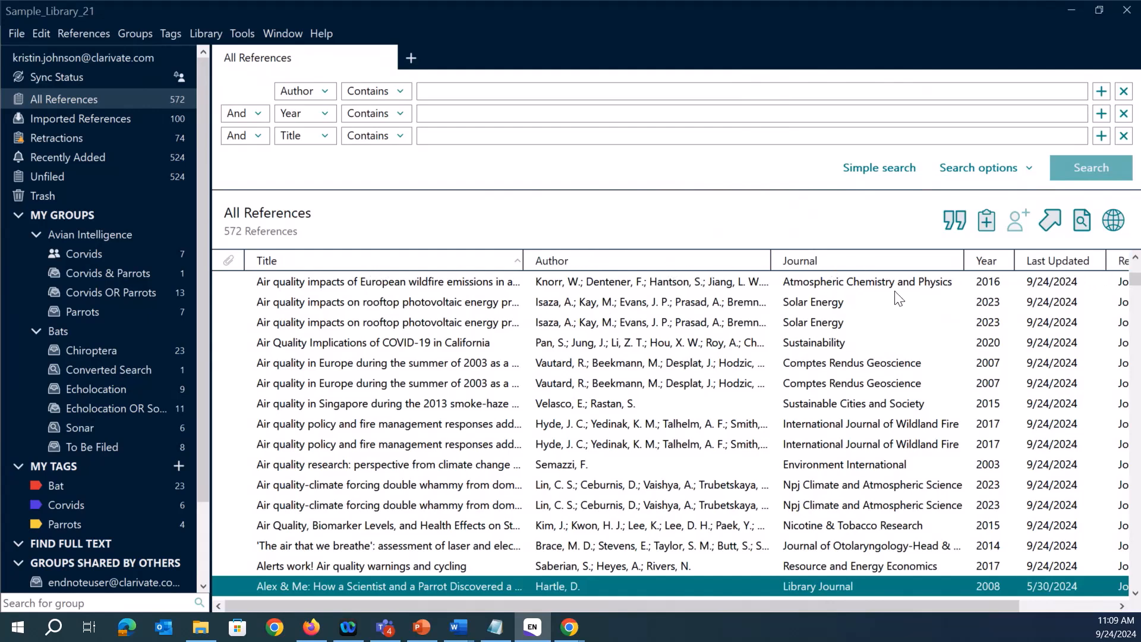
Try placing the Journal column ahead of Author, and return it to its place after Author
left_click_drag(844, 262, 621, 265)
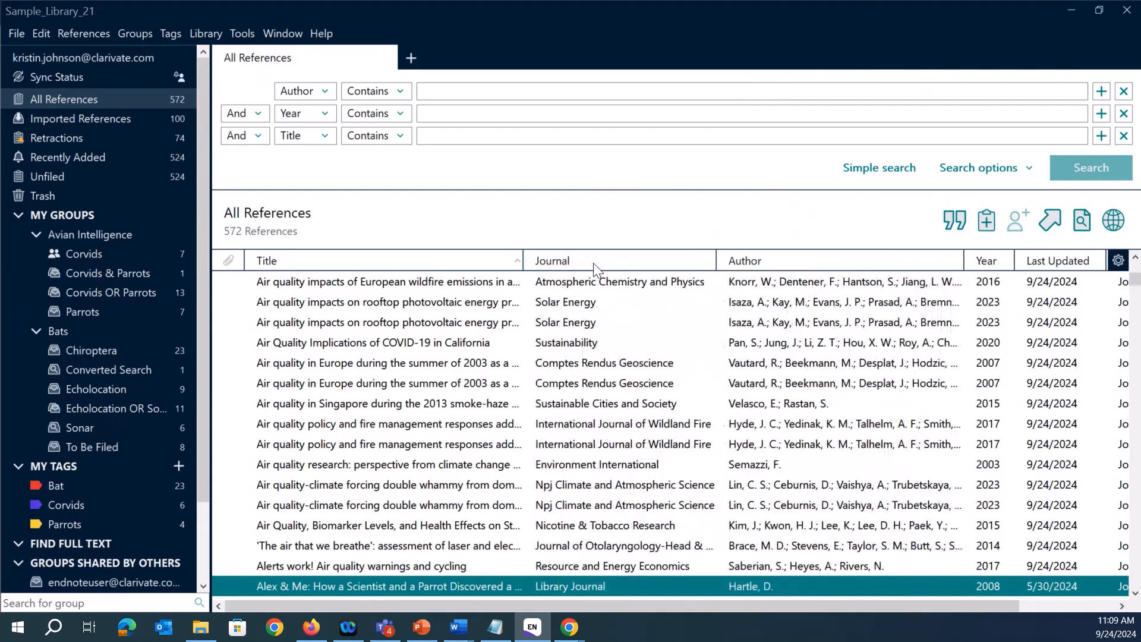
left_click_drag(618, 265, 935, 266)
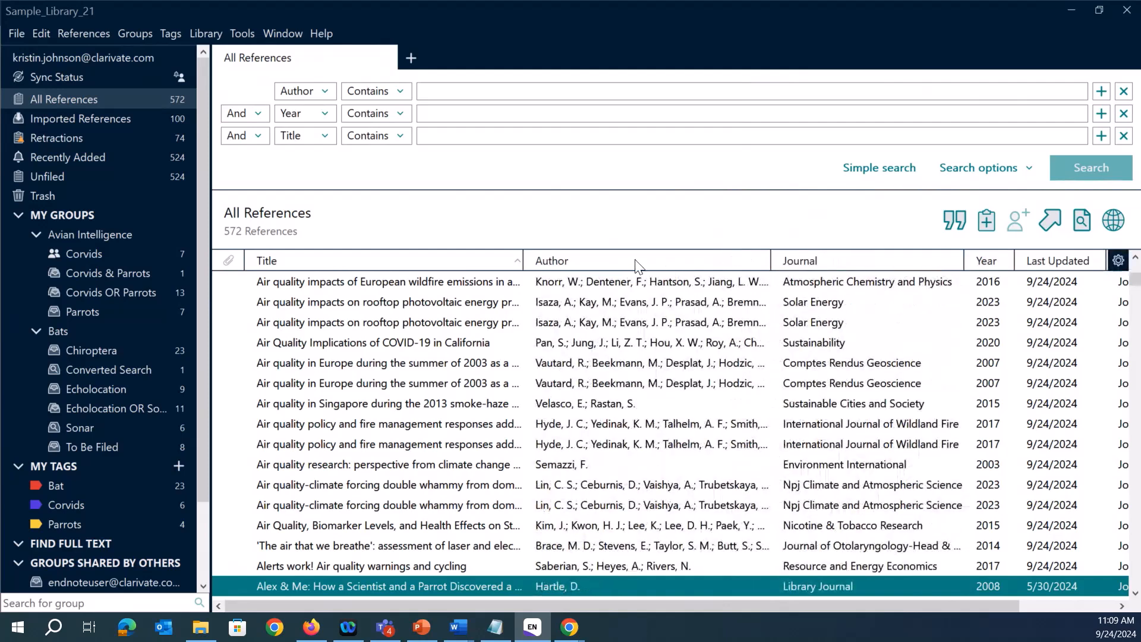
Add the Publisher column to the reference list
right_click(615, 265)
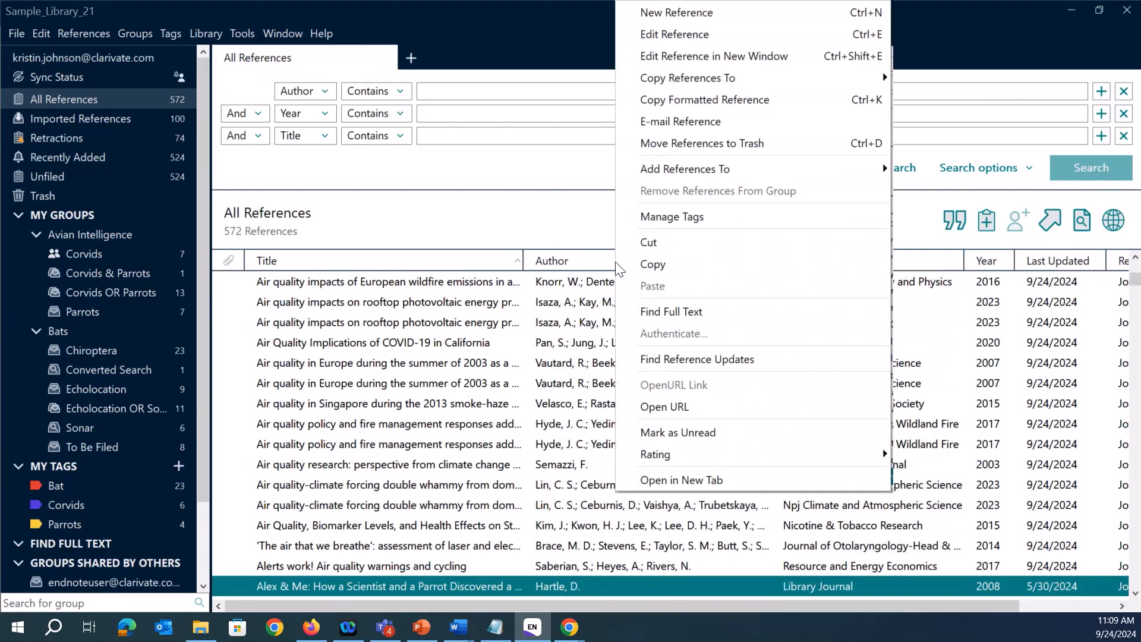
key("Escape")
right_click(607, 260)
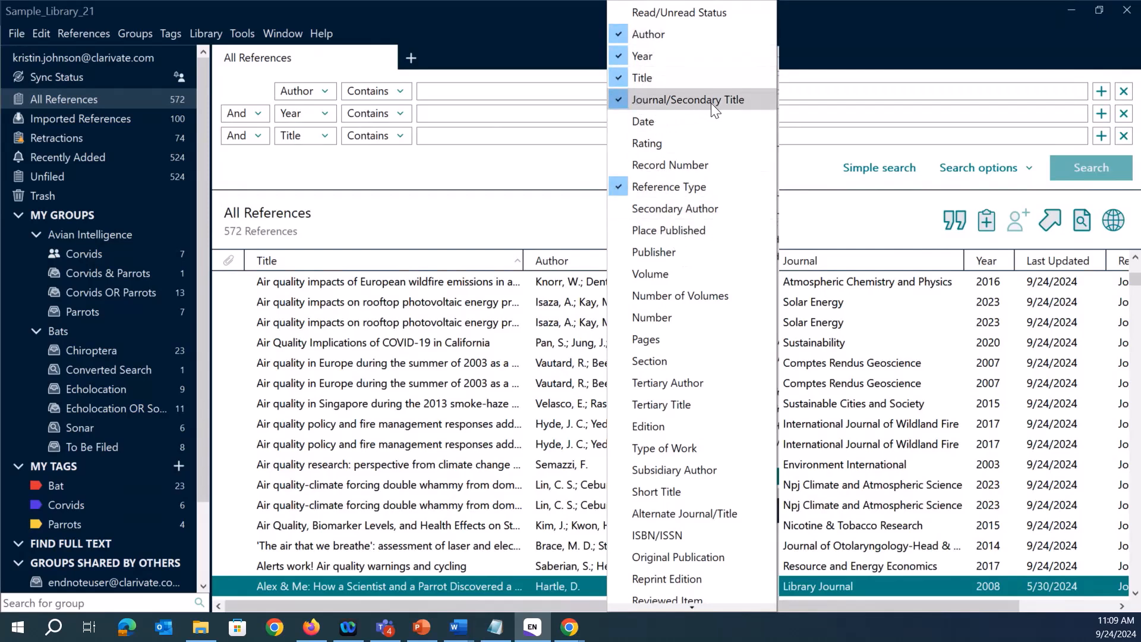
left_click(688, 255)
Remove the Publisher column from the reference list
right_click(573, 261)
left_click(569, 260)
right_click(602, 263)
right_click(602, 263)
left_click(602, 264)
right_click(604, 271)
left_click(600, 312)
right_click(593, 280)
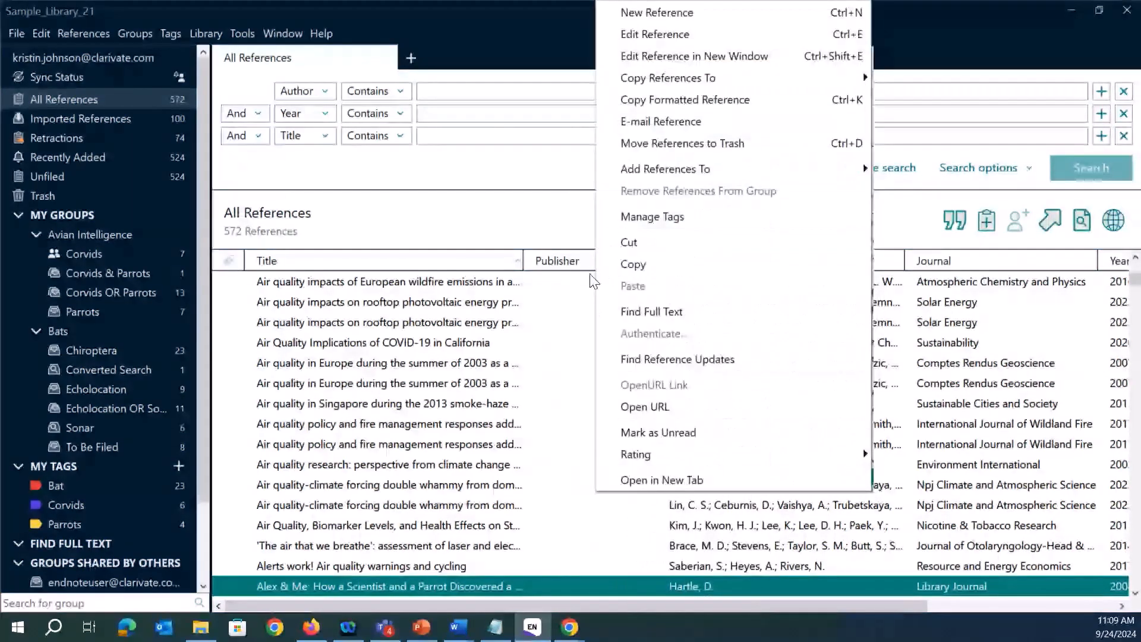
left_click(590, 267)
right_click(593, 266)
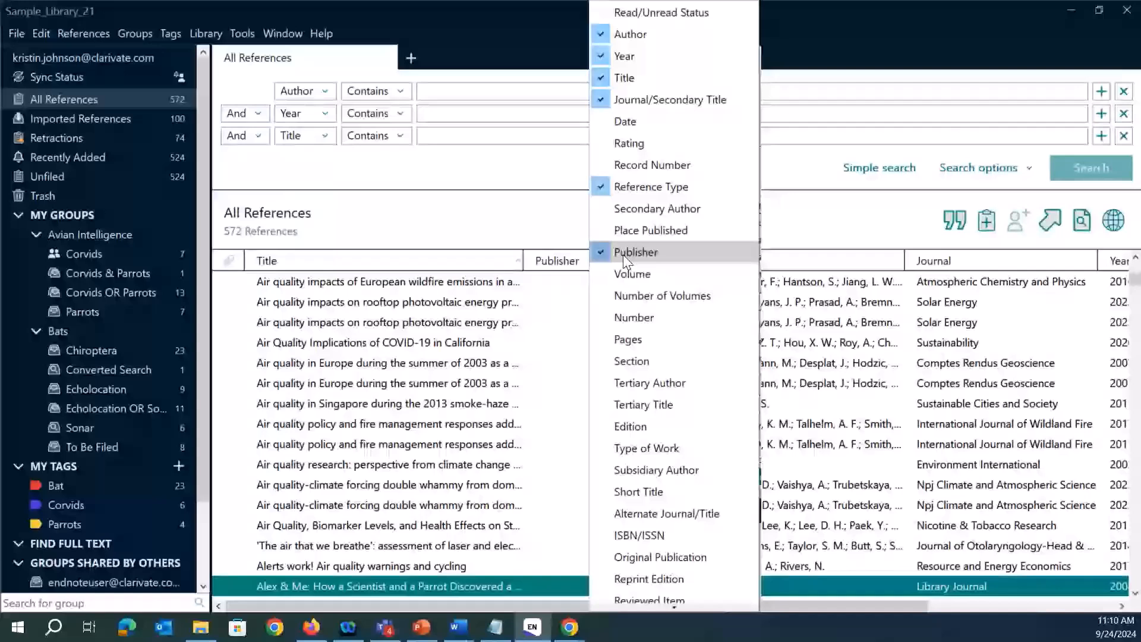
left_click(623, 252)
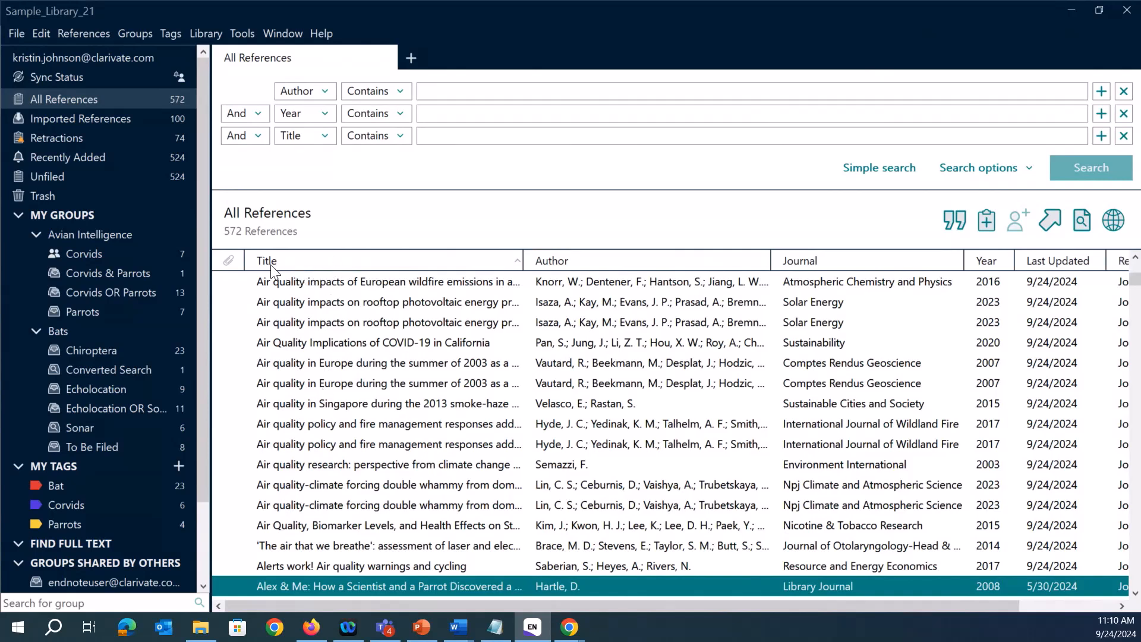
Sort all references by title in descending order and browse through the entries
left_click(454, 261)
scroll(419, 300, "up", 3)
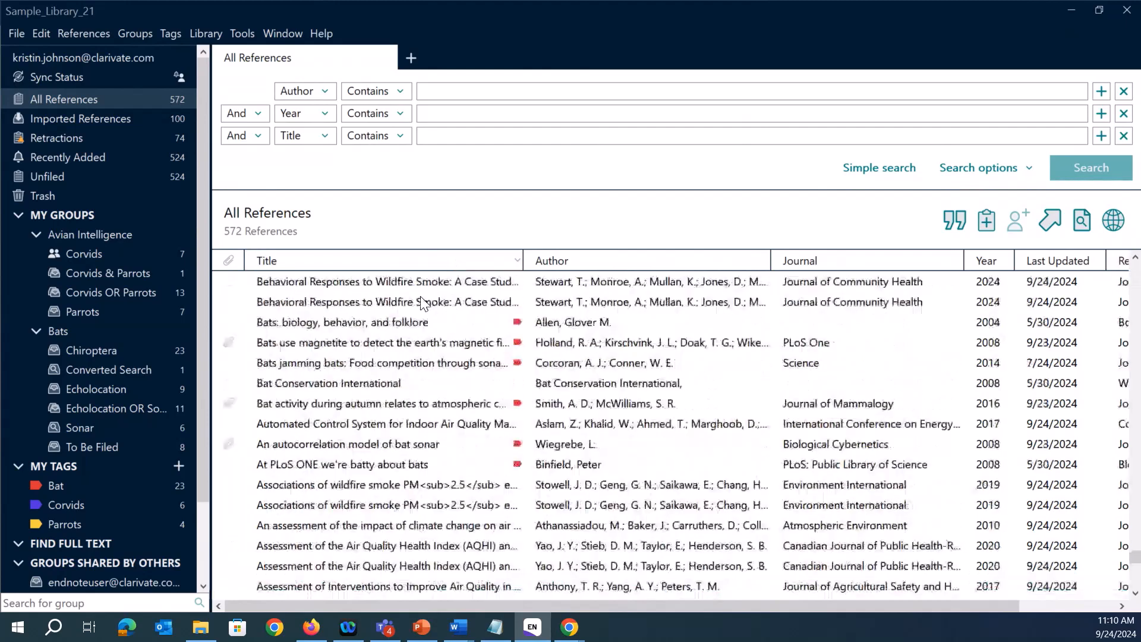
scroll(421, 303, "up", 12)
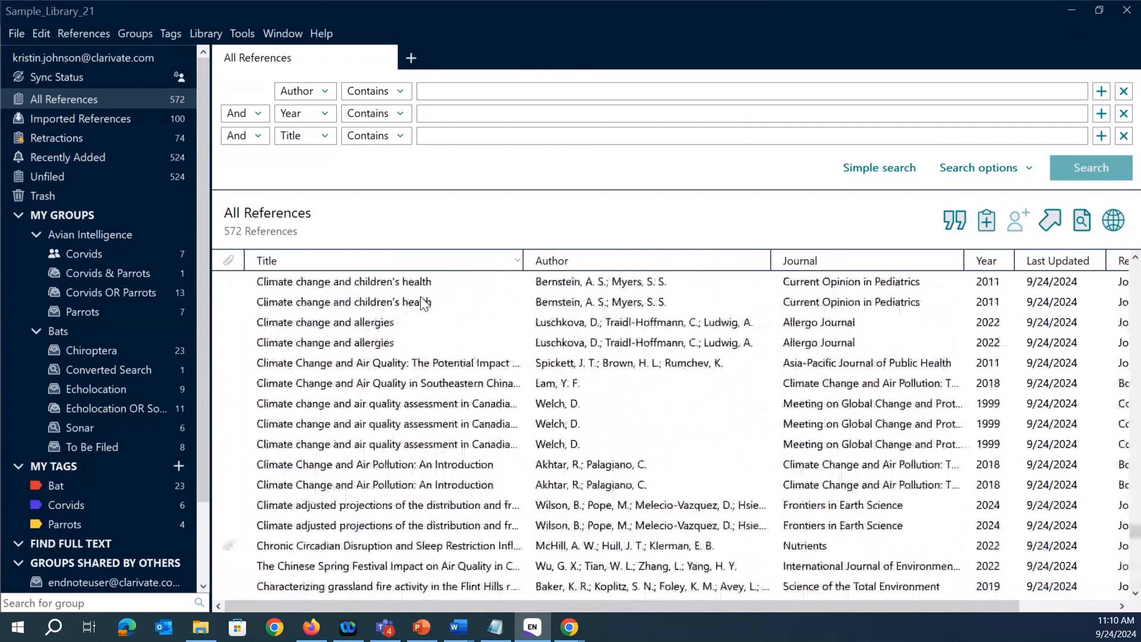
scroll(421, 303, "up", 5)
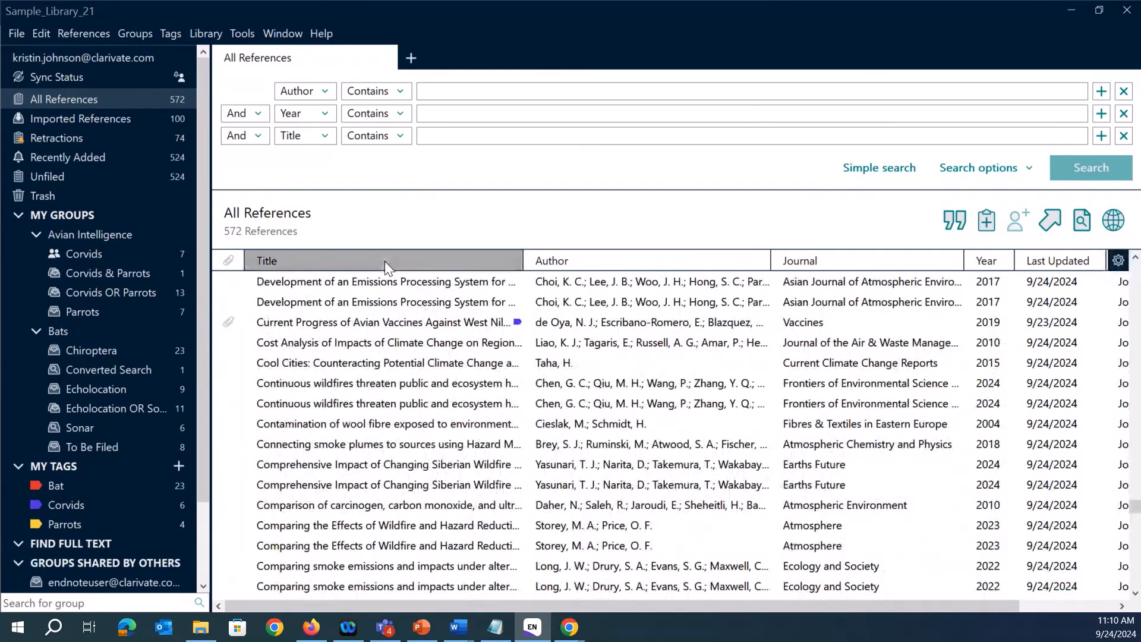
Restore the ascending title order of the reference list
left_click(384, 262)
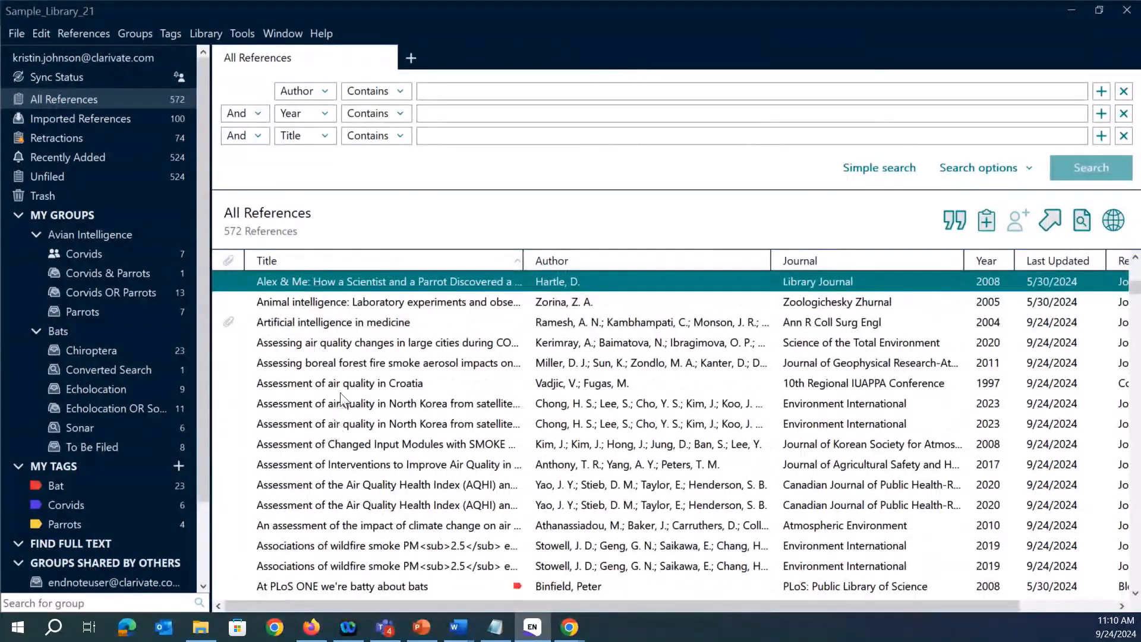
scroll(341, 401, "up", 1)
scroll(342, 402, "up", 3)
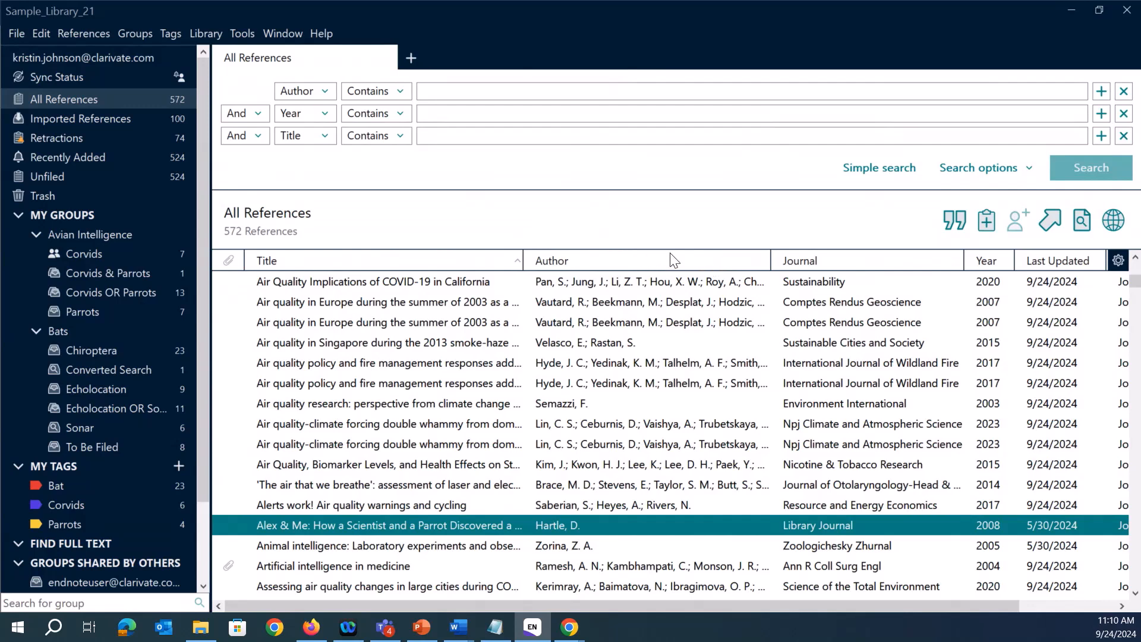
Switch to simple search and show the summary of the reference "Air Quality Implications of COVID-19 in California"
left_click(885, 168)
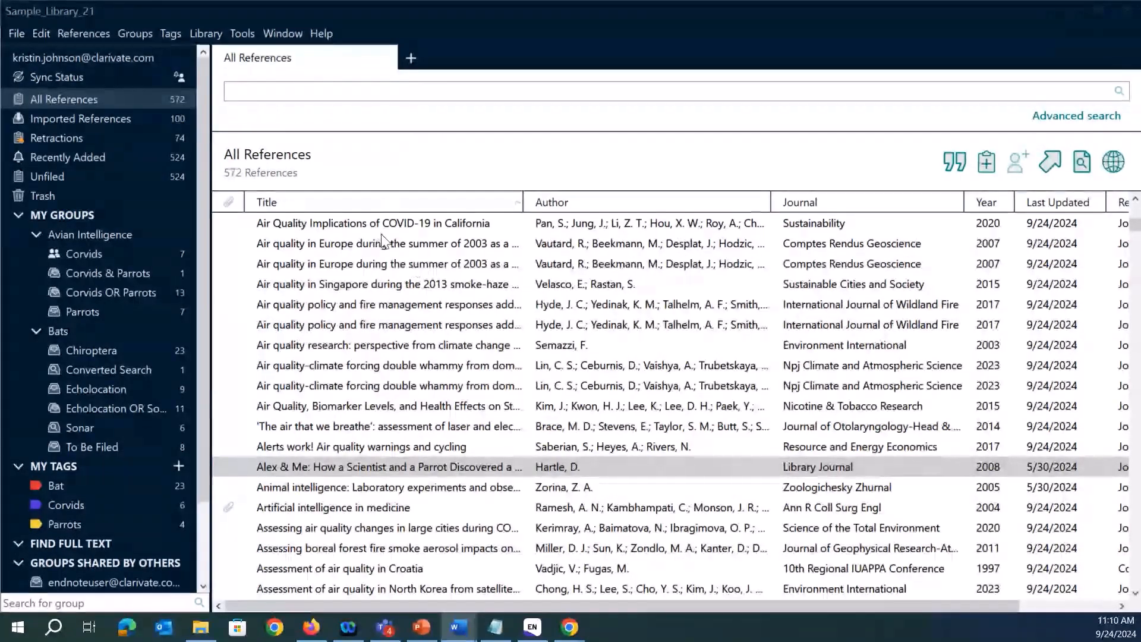
left_click(329, 223)
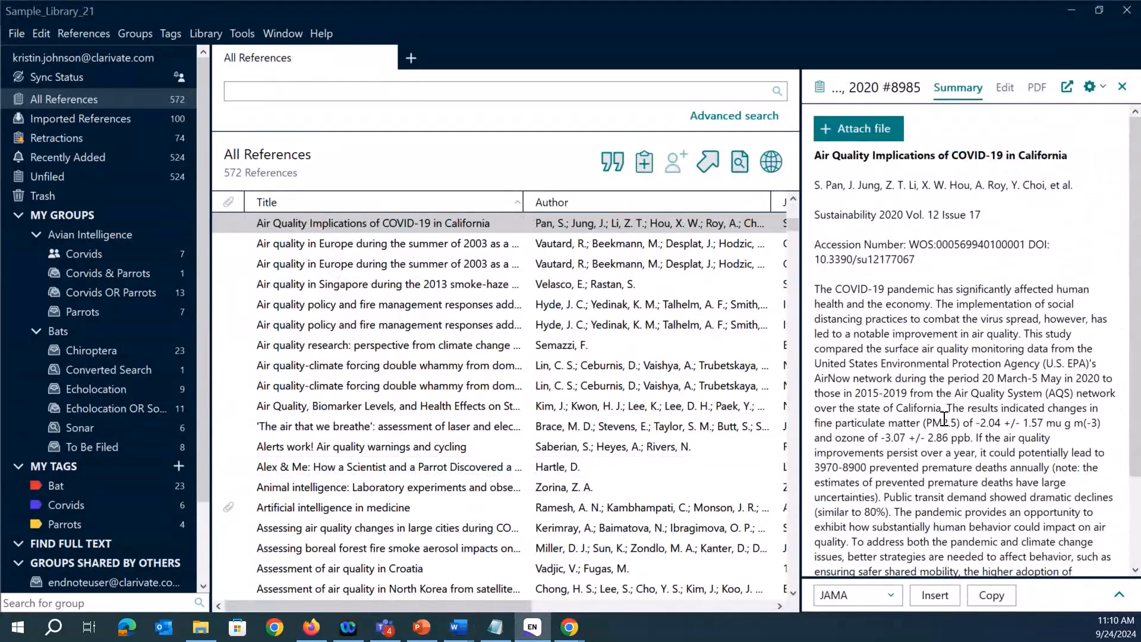
Try the Compress Library scopes for selected references, a group set and all references, and cancel without compressing
left_click(16, 34)
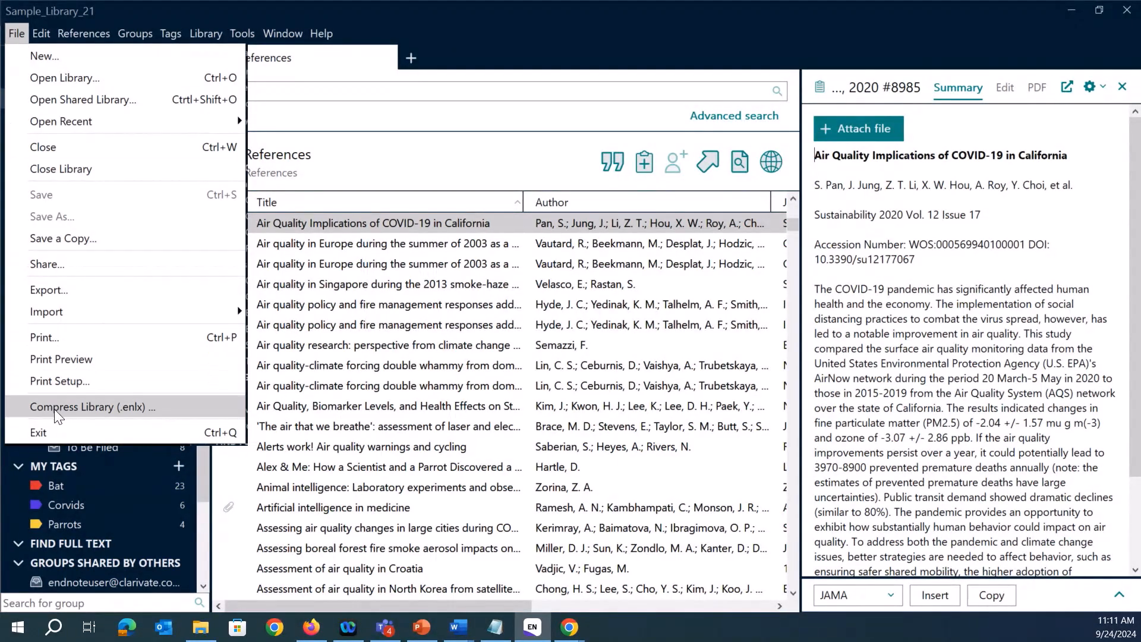
left_click(156, 409)
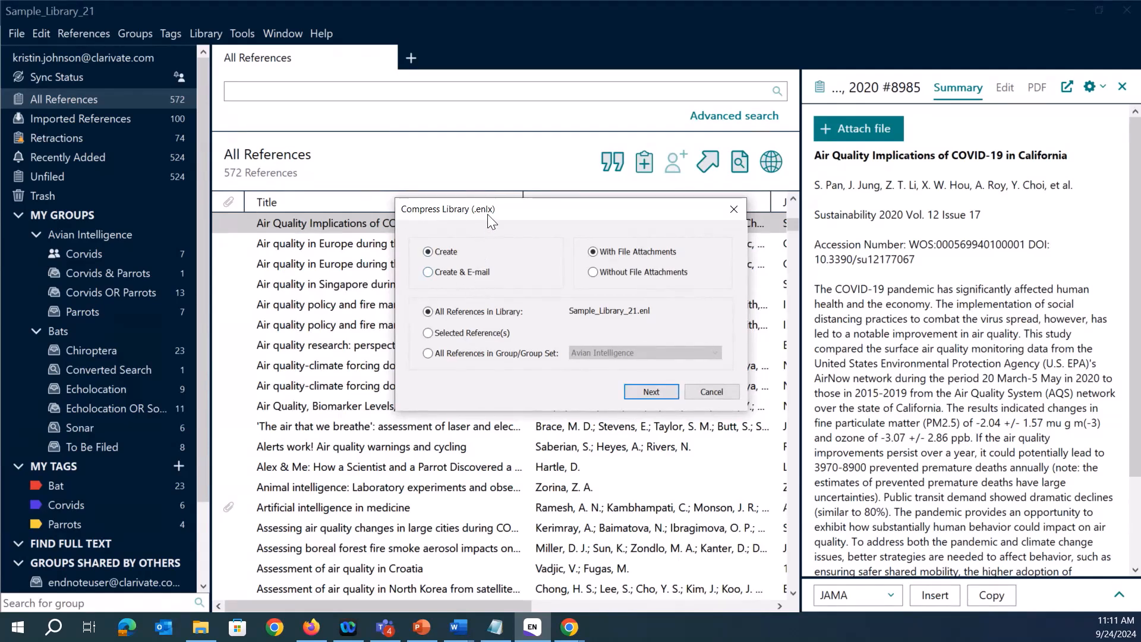
left_click_drag(488, 219, 483, 198)
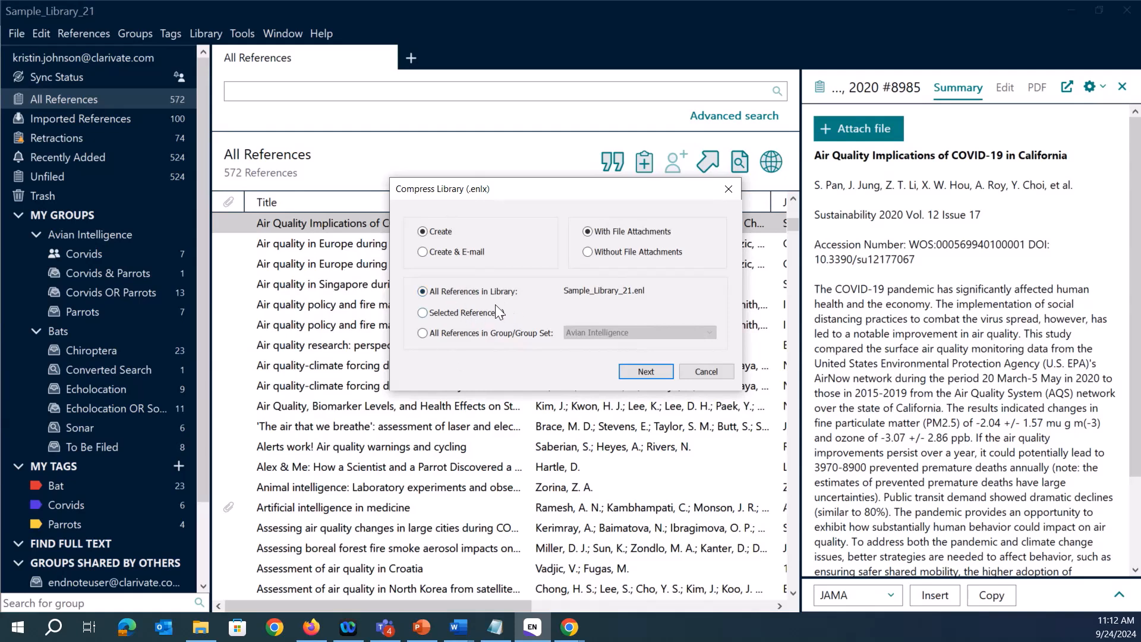
left_click(445, 315)
left_click(449, 334)
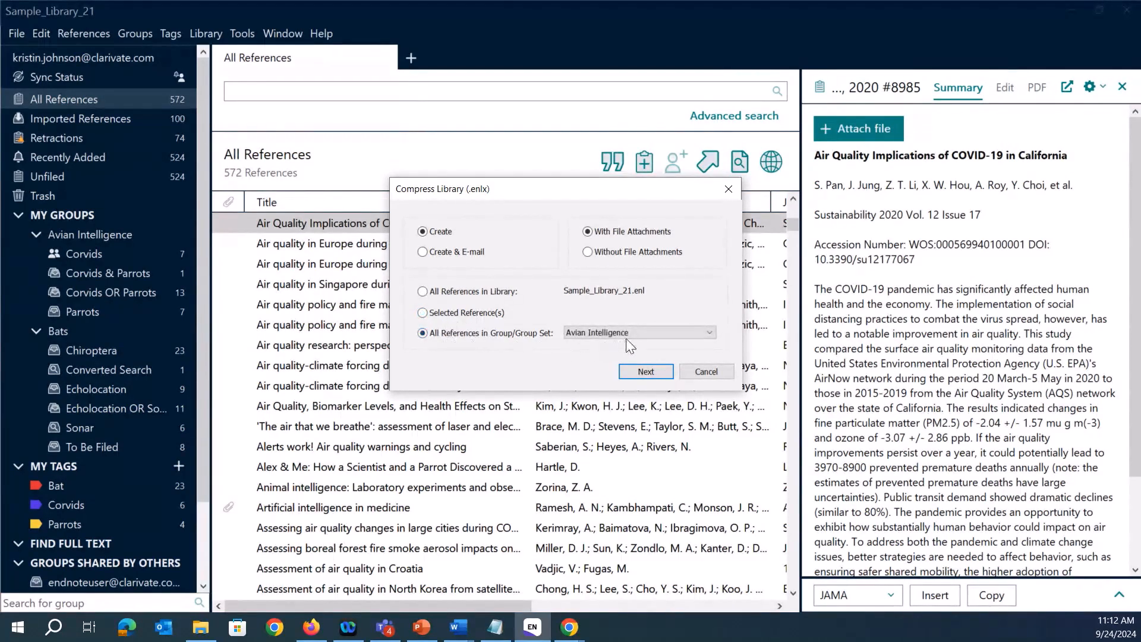
left_click(475, 292)
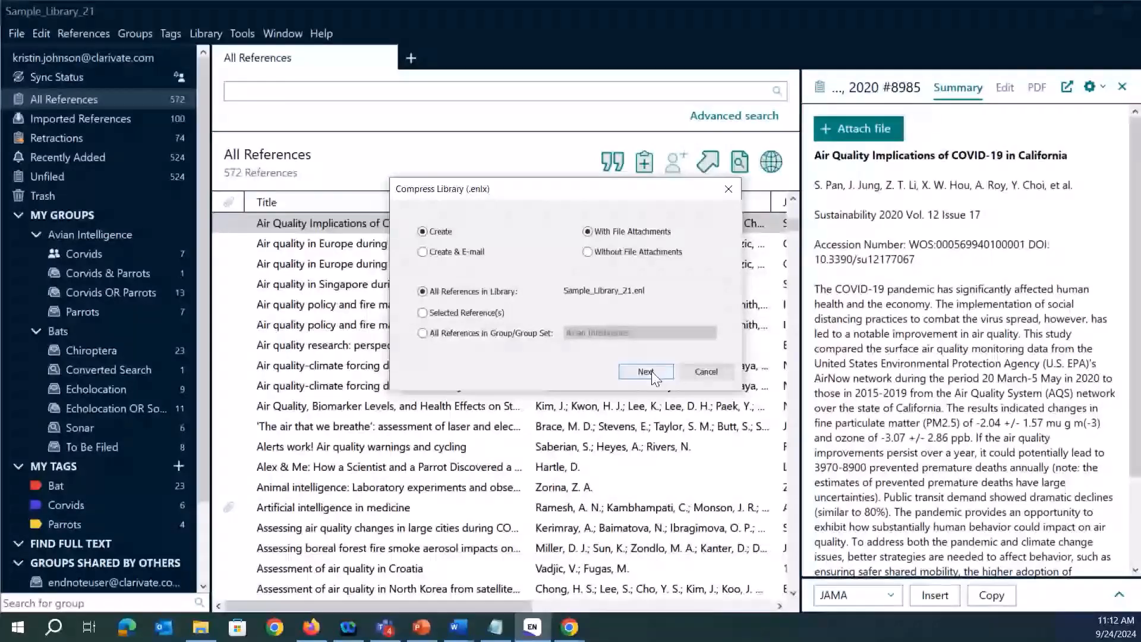
left_click(710, 373)
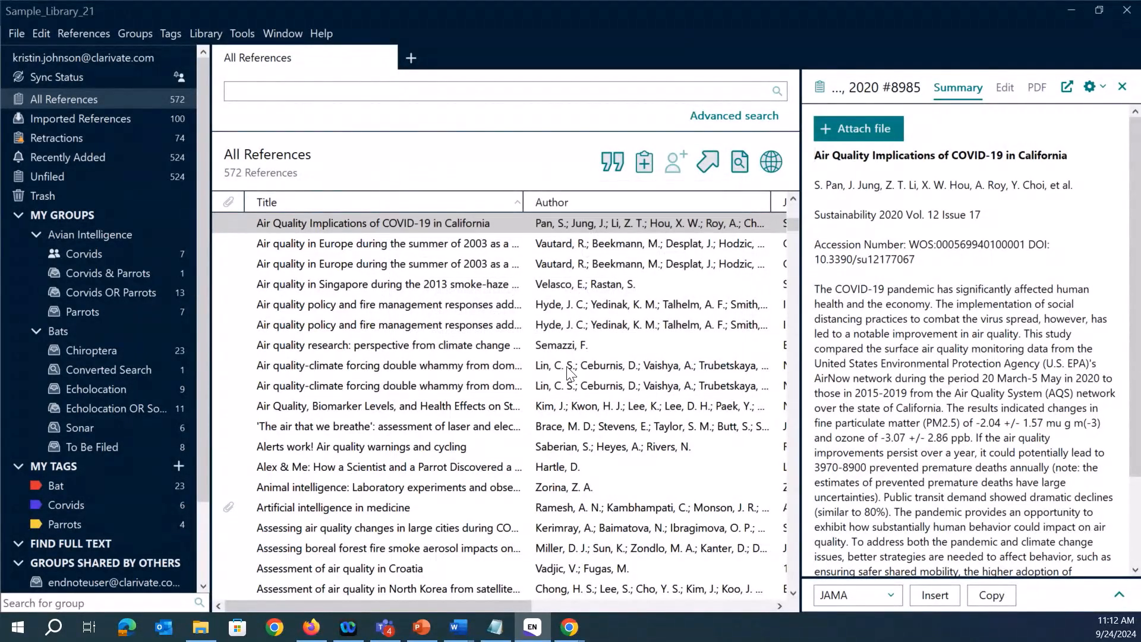
Open the sharing settings for the whole library and enter the invitee's e-mail address
left_click(17, 34)
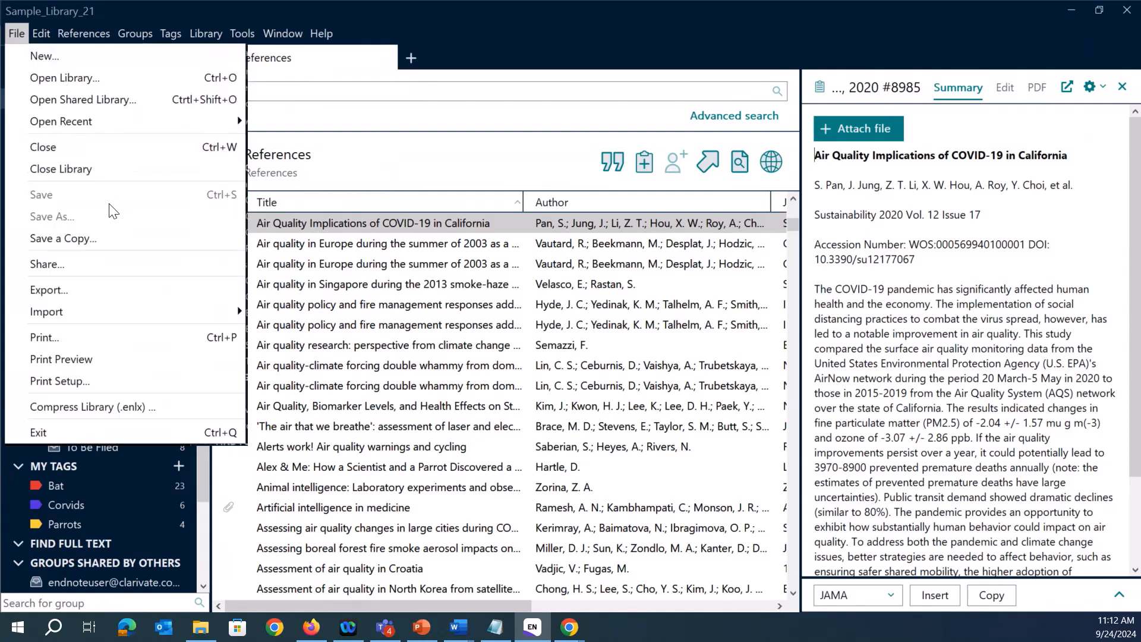
left_click(22, 33)
left_click(23, 34)
left_click(130, 266)
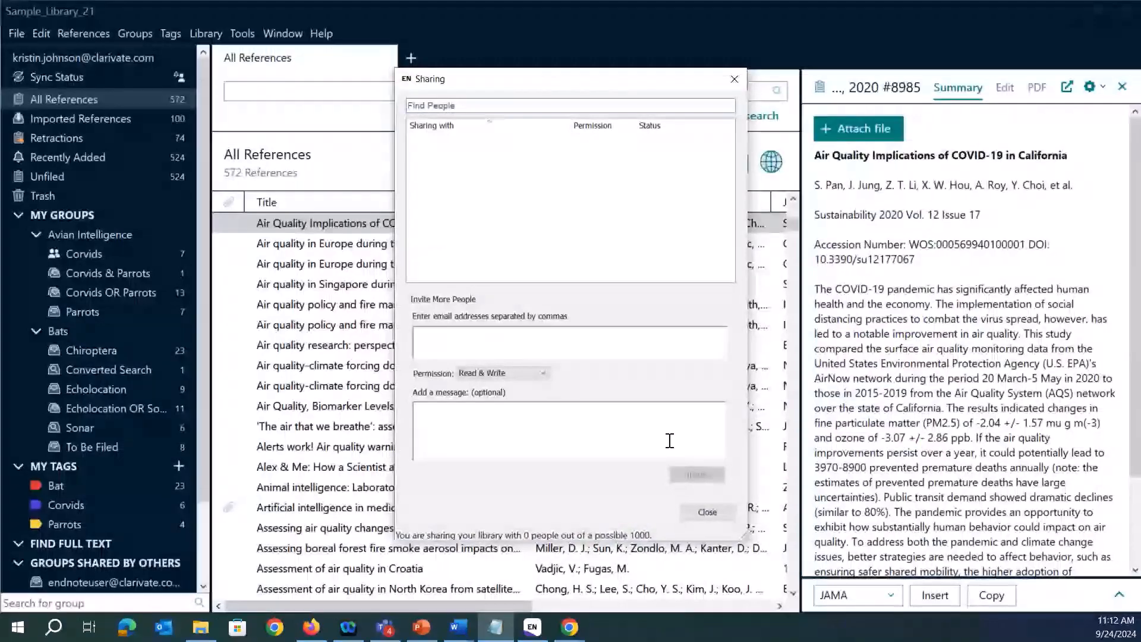
left_click(451, 408)
left_click(458, 337)
key("ctrl+v")
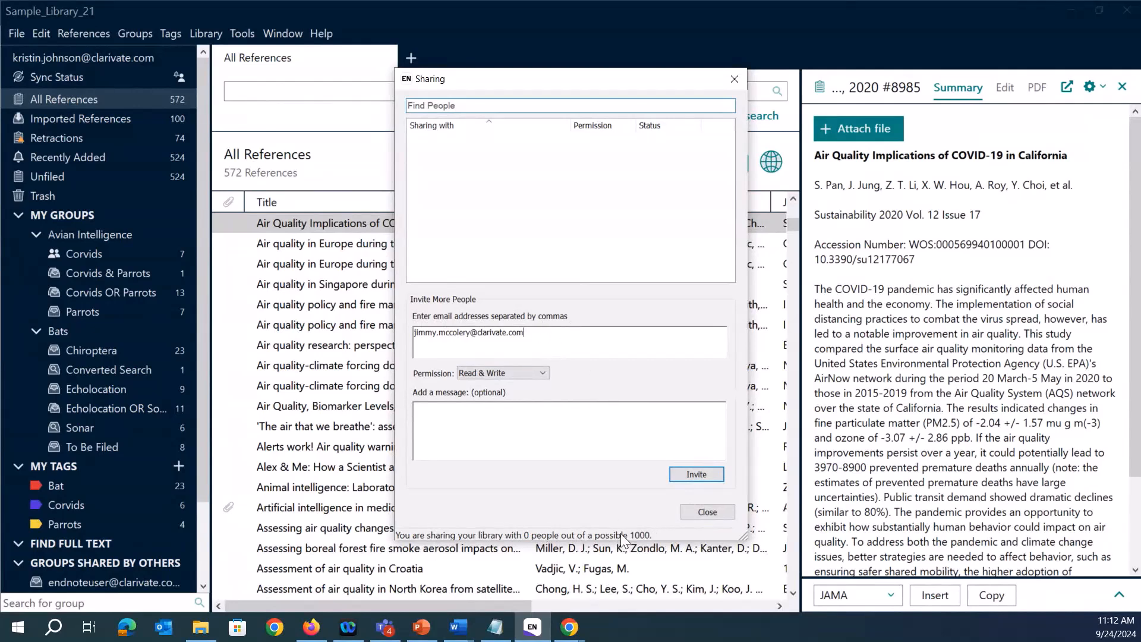
Add the message "Here's my library", set the permission to Read Only and send the sharing invitation
left_click(508, 430)
type("Here's my library")
left_click(544, 374)
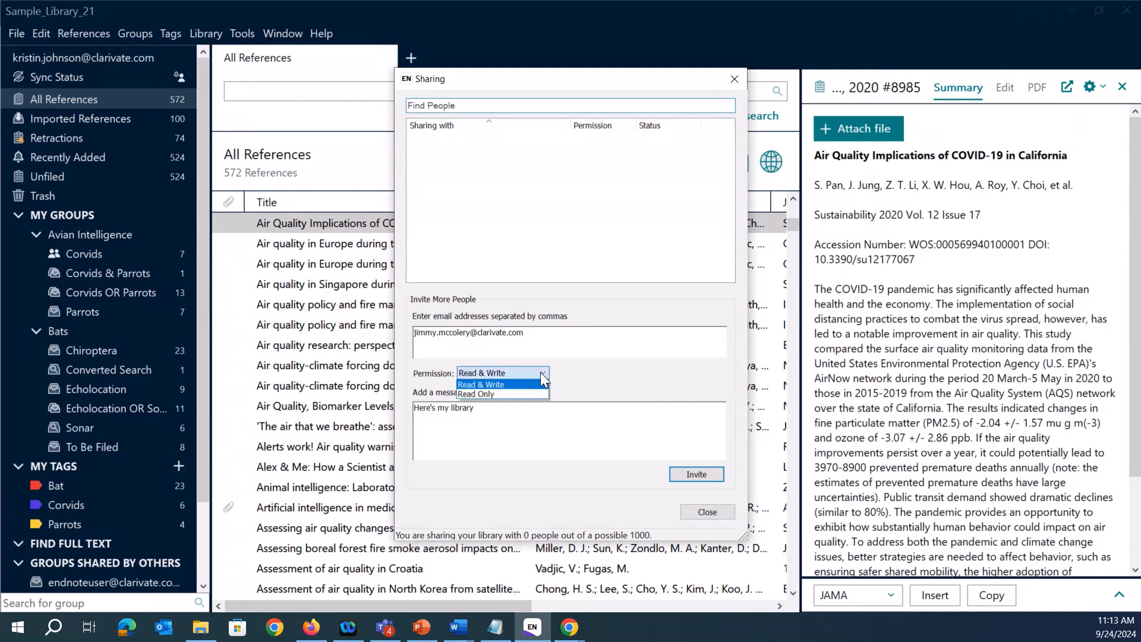
left_click(506, 395)
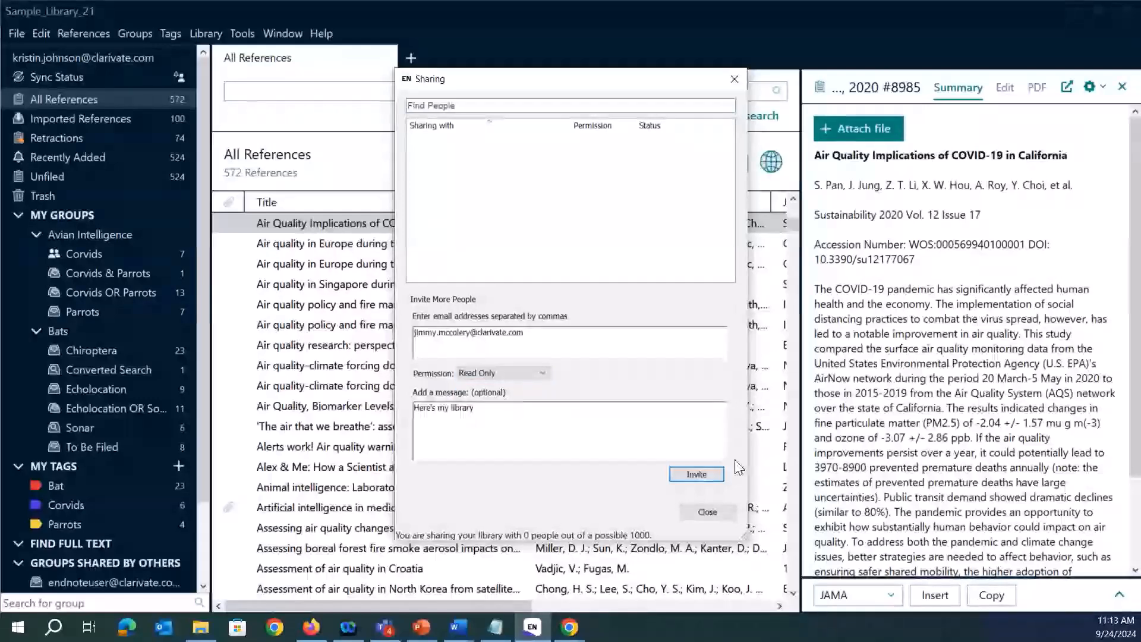
left_click(694, 476)
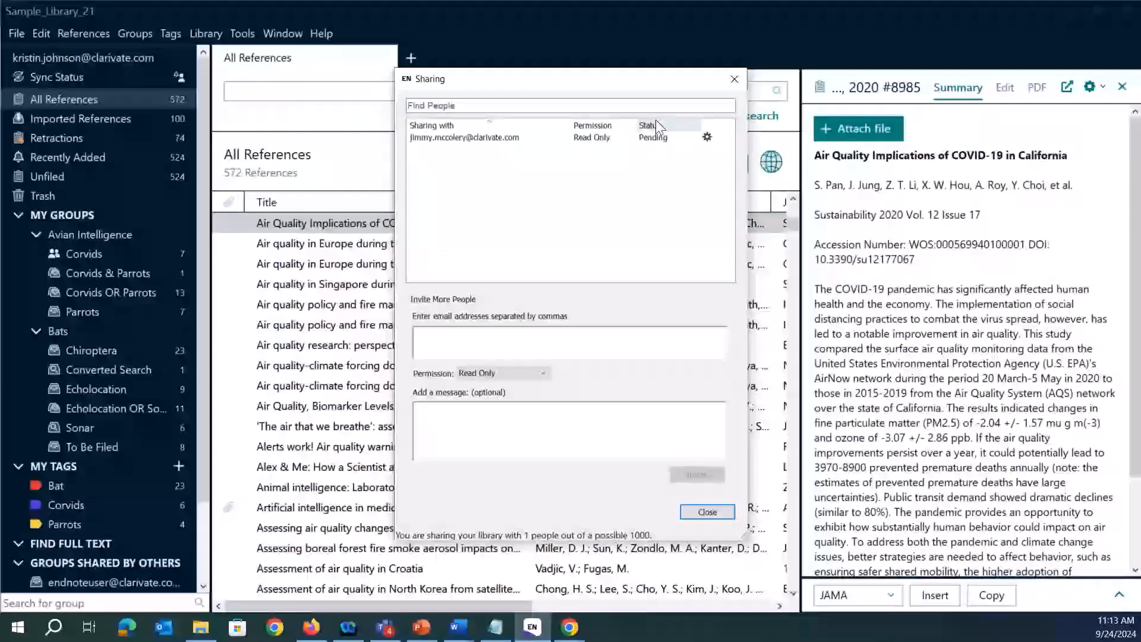
Change the invited person's permission to Read & Write and close the sharing settings
left_click(708, 138)
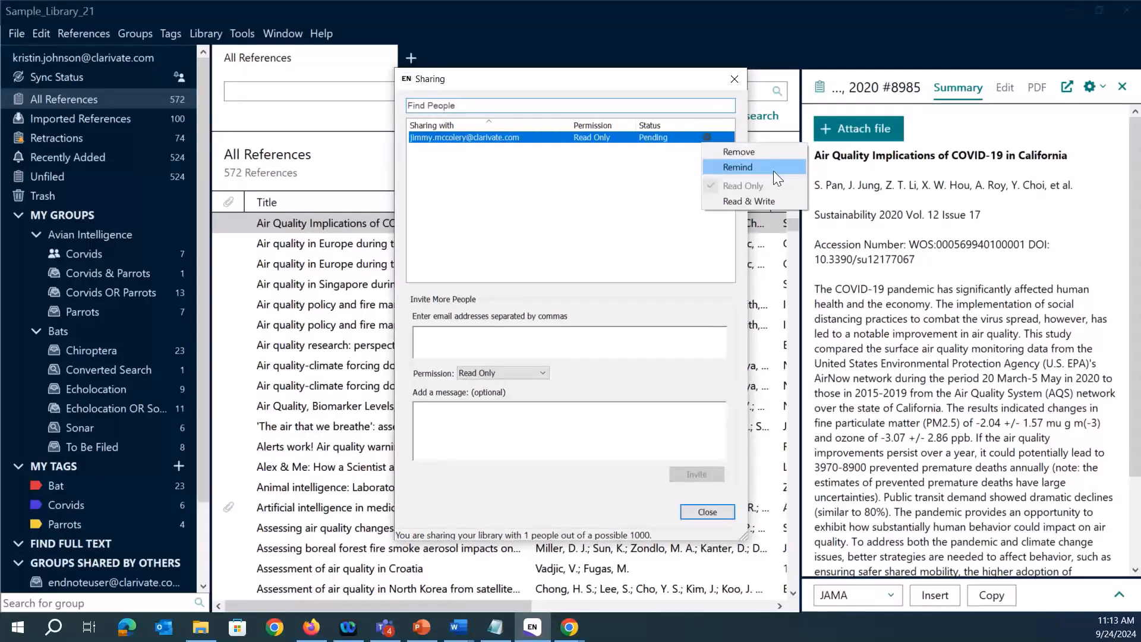
left_click(762, 201)
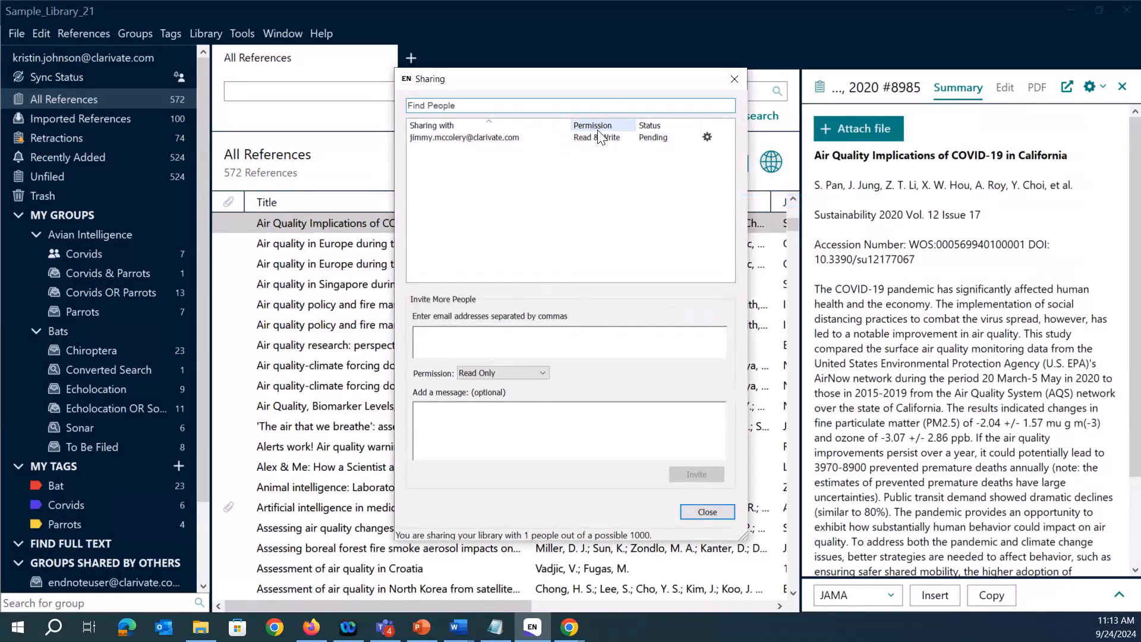
left_click(705, 512)
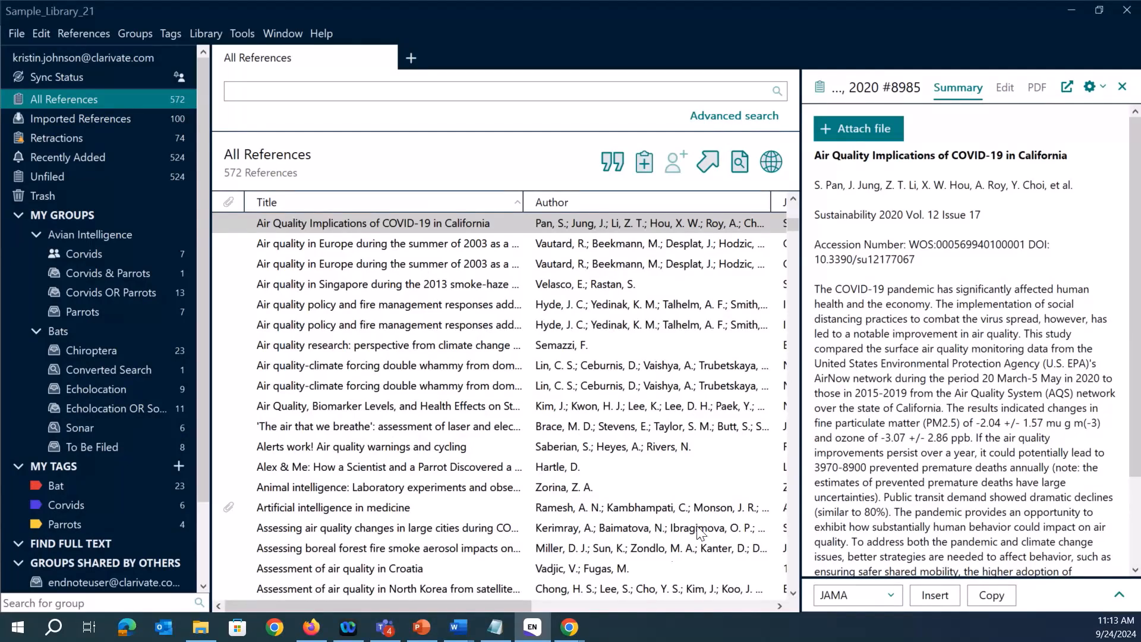
Open the Chiroptera group in the Bats group set
left_click(76, 352)
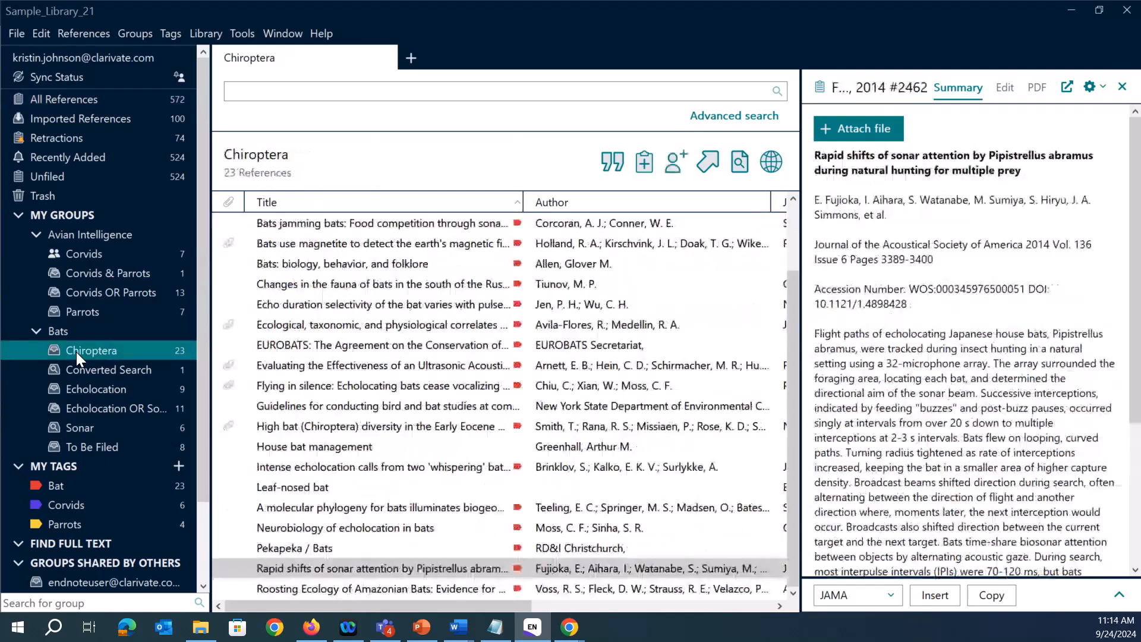
Open the sharing settings for the Parrots group in Avian Intelligence and enter the invitee's e-mail address
left_click(107, 274)
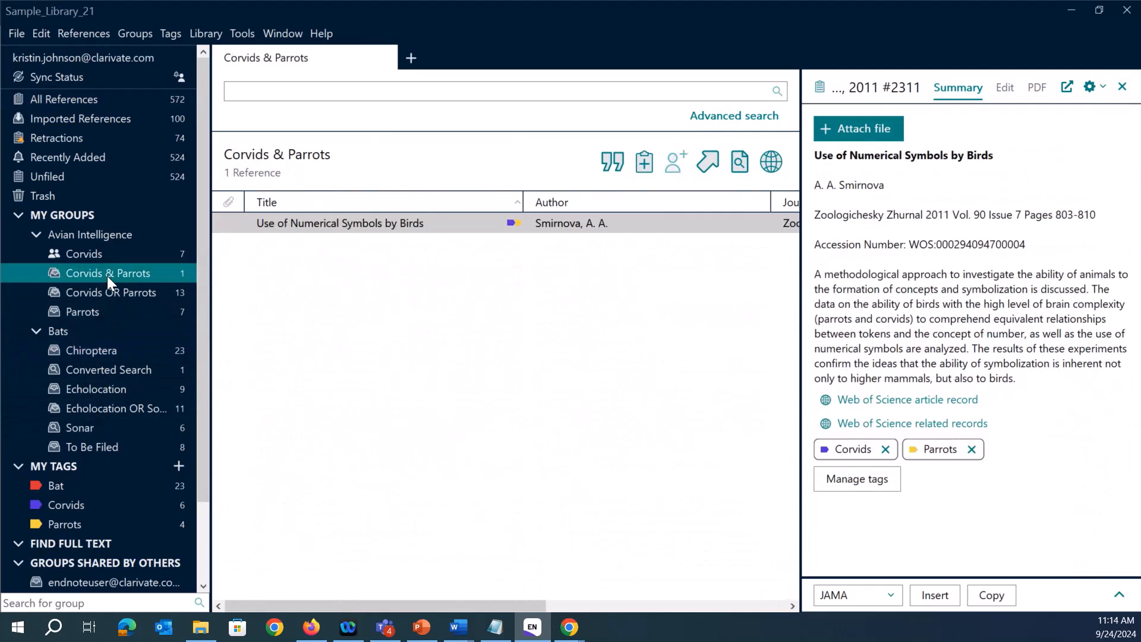
left_click(92, 316)
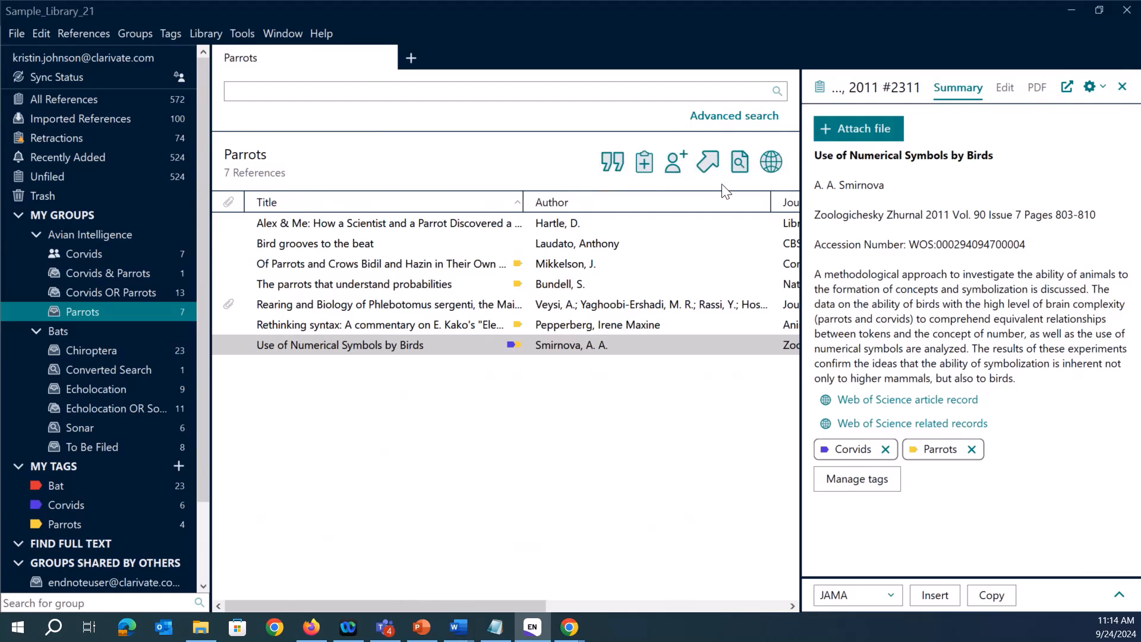
left_click(673, 159)
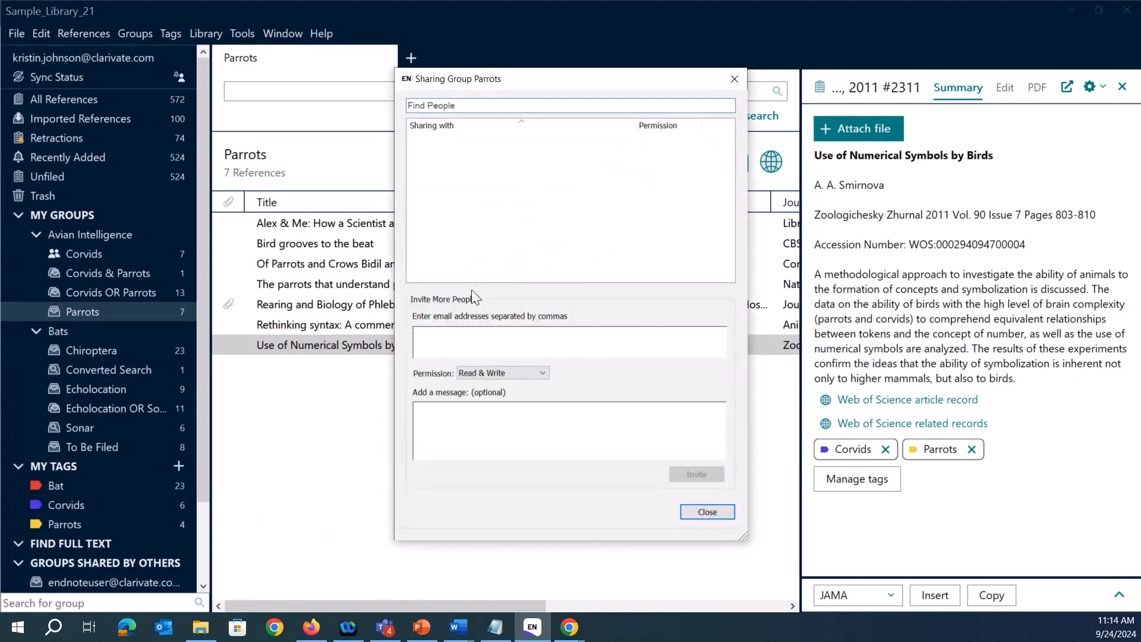
left_click(465, 343)
key("ctrl+v")
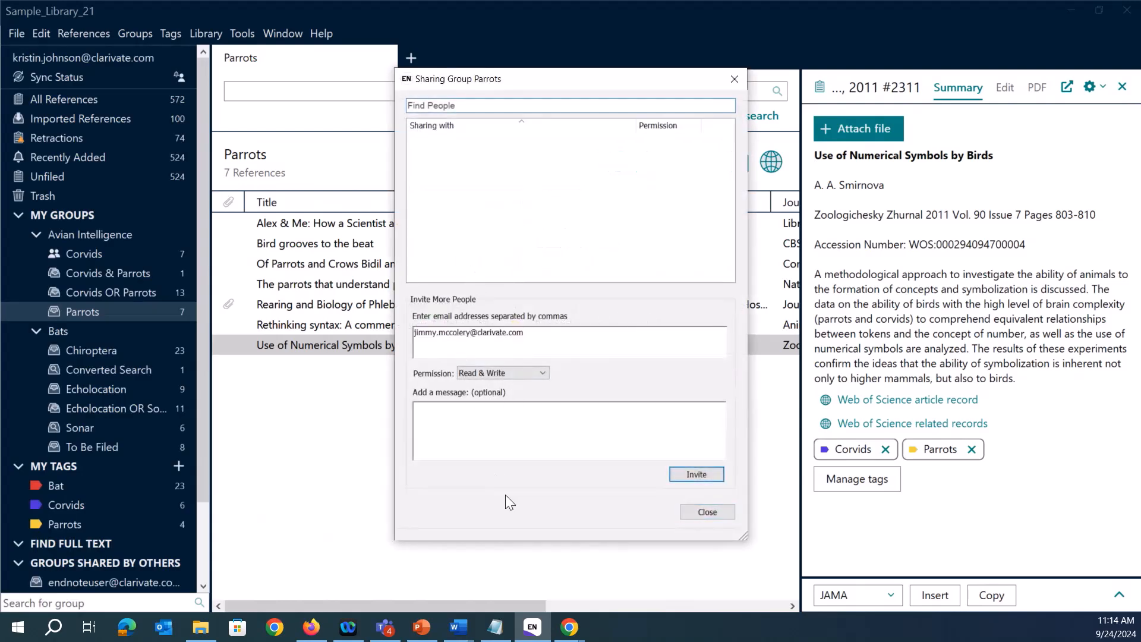
Add the message "Here's the group", set the permission to Read Only, send the Parrots group invitation and close the sharing settings
left_click(477, 416)
type("Here's the group")
left_click(515, 369)
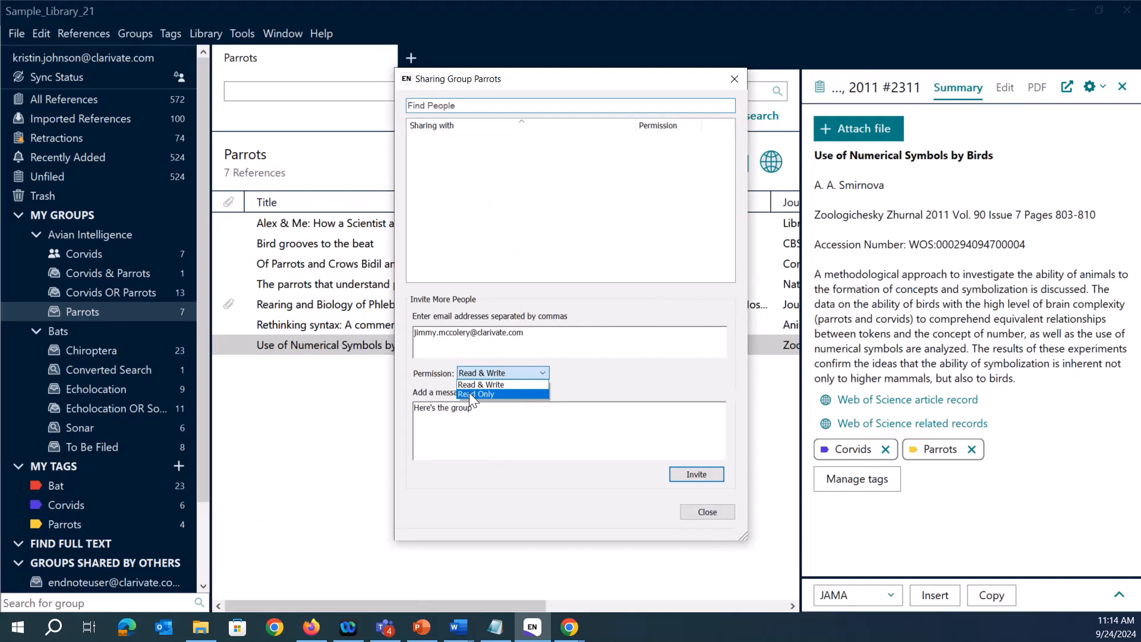
left_click(506, 394)
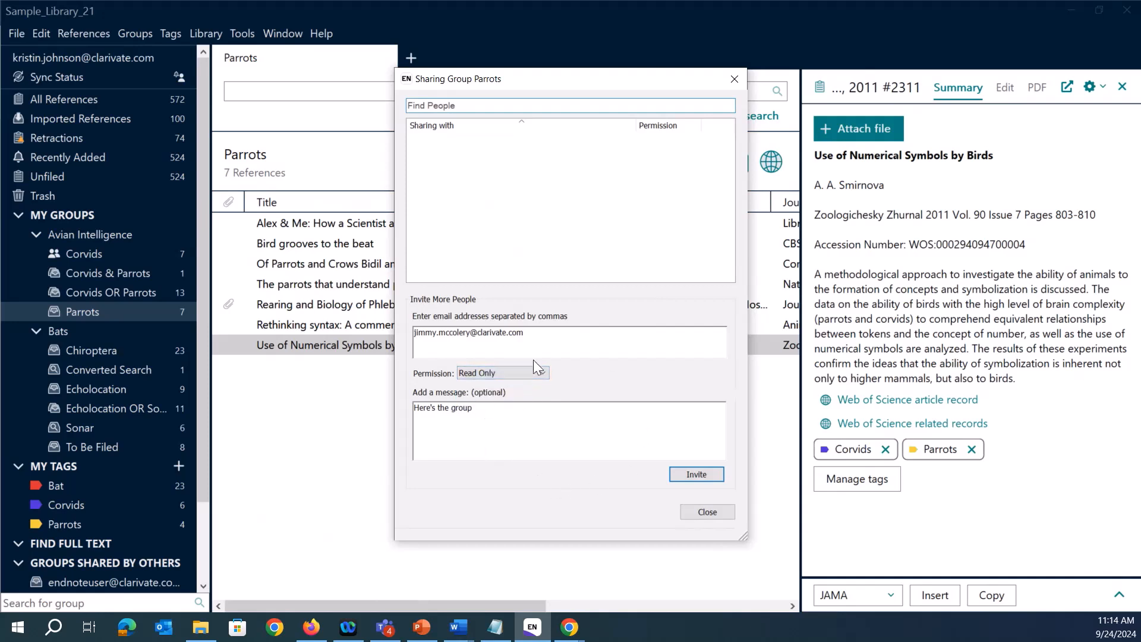
left_click(707, 480)
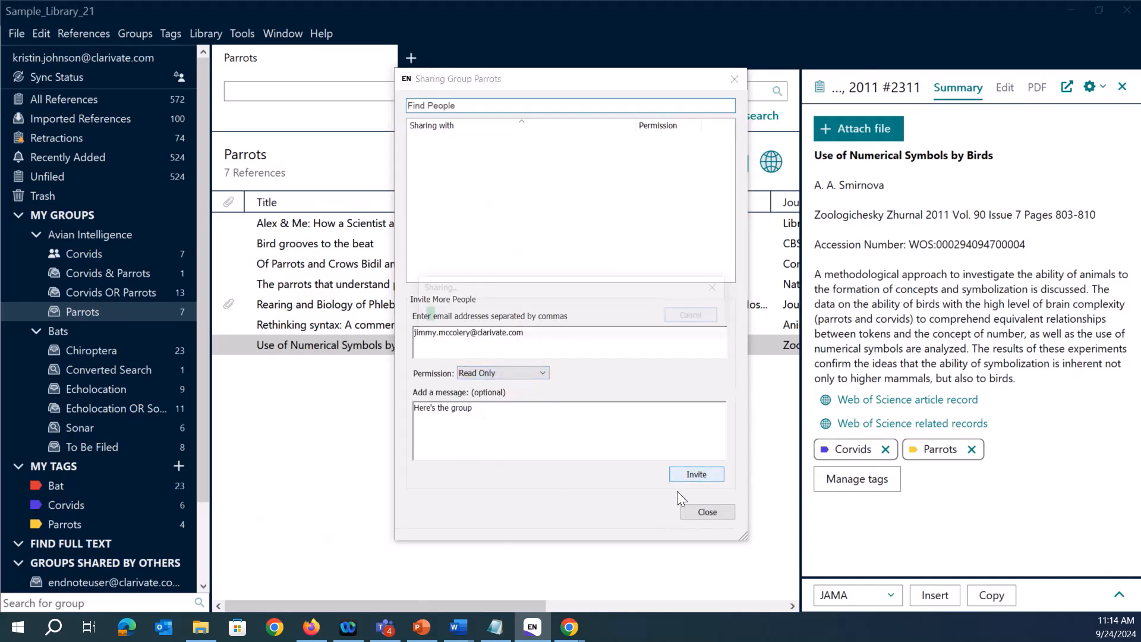
left_click(708, 512)
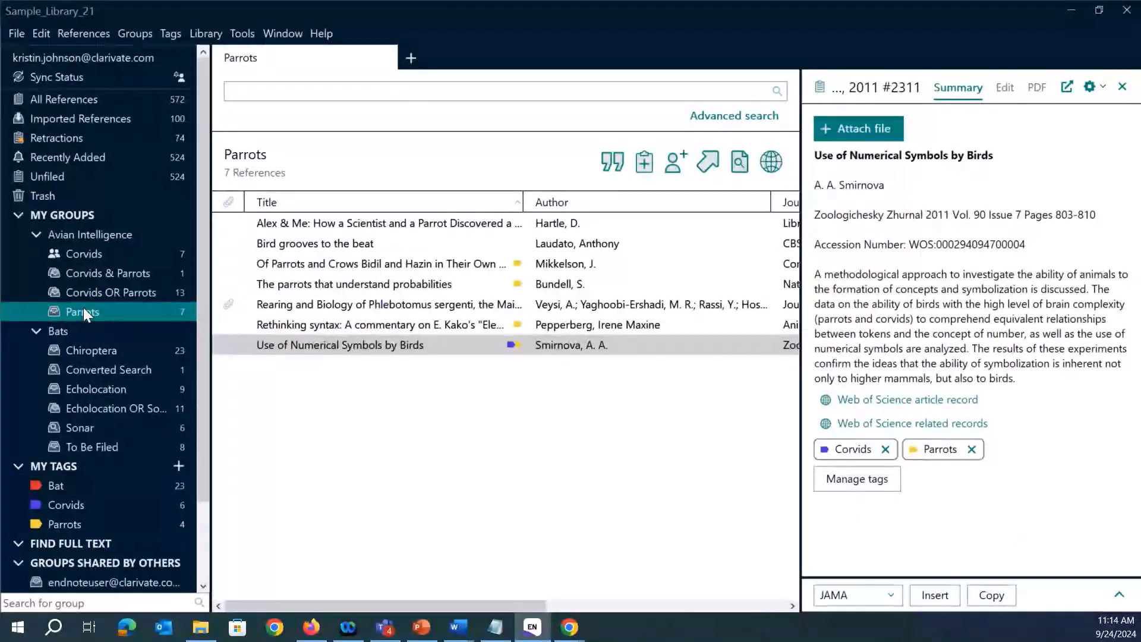
Open the Project - Review group shared by another user in EndNote Web and enlarge the browser window
scroll(83, 308, "down", 2)
scroll(78, 357, "down", 2)
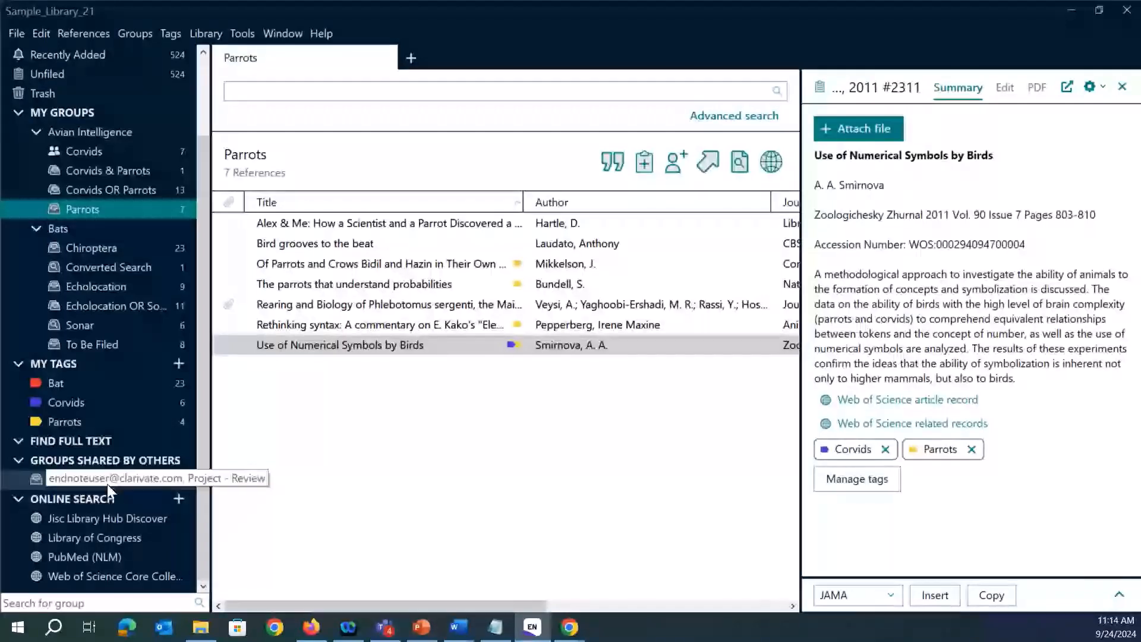
left_click(82, 482)
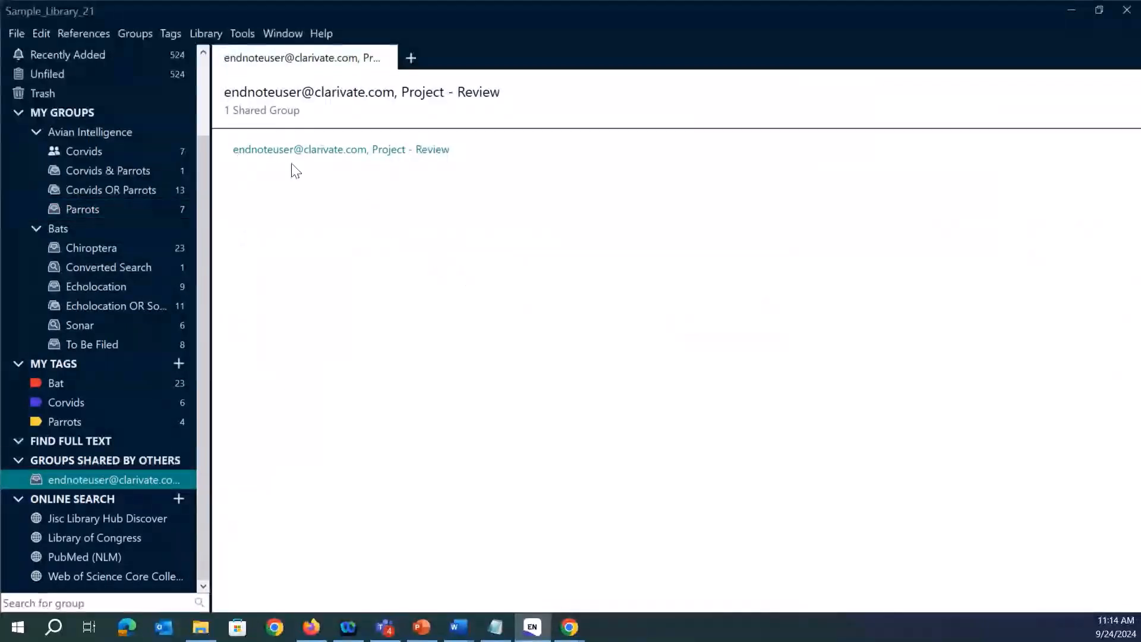
left_click(407, 164)
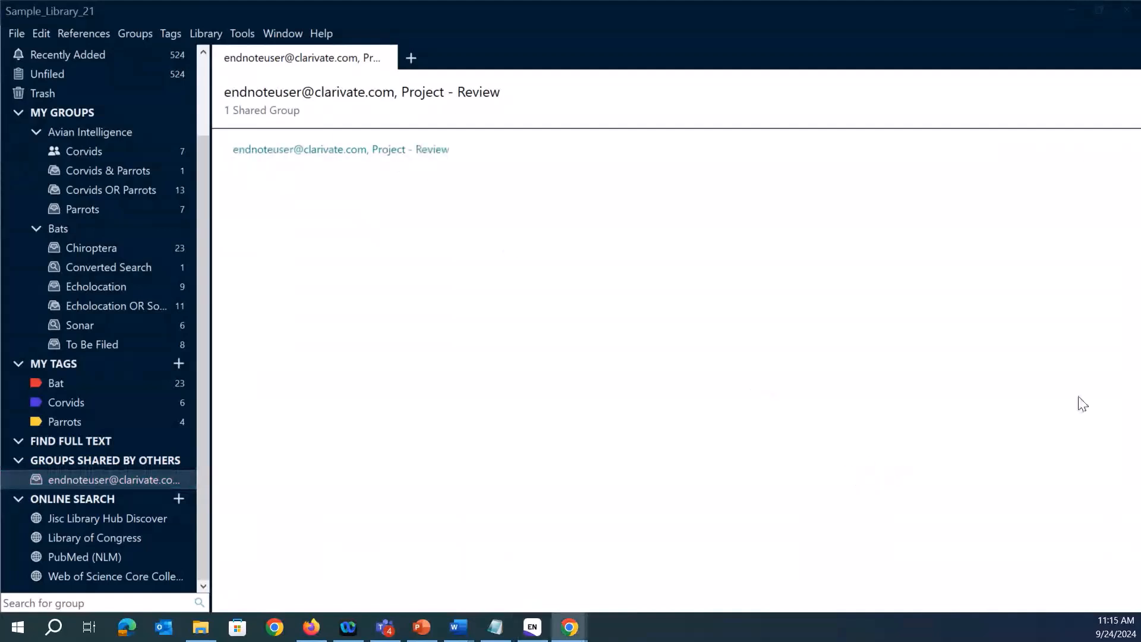
left_click_drag(831, 204, 483, 142)
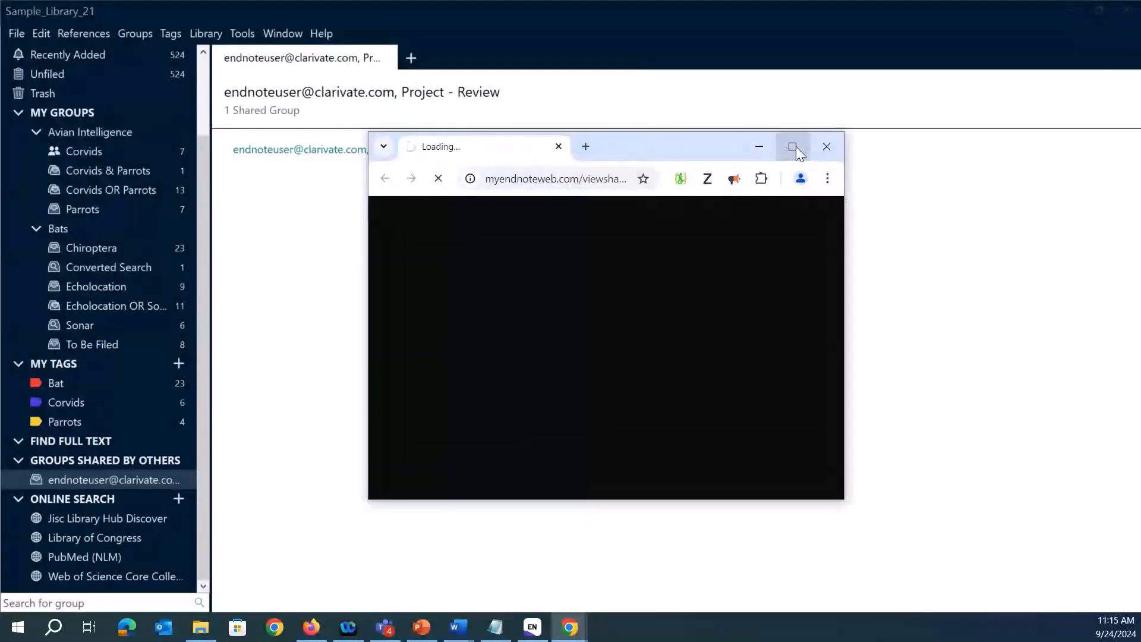
left_click(801, 152)
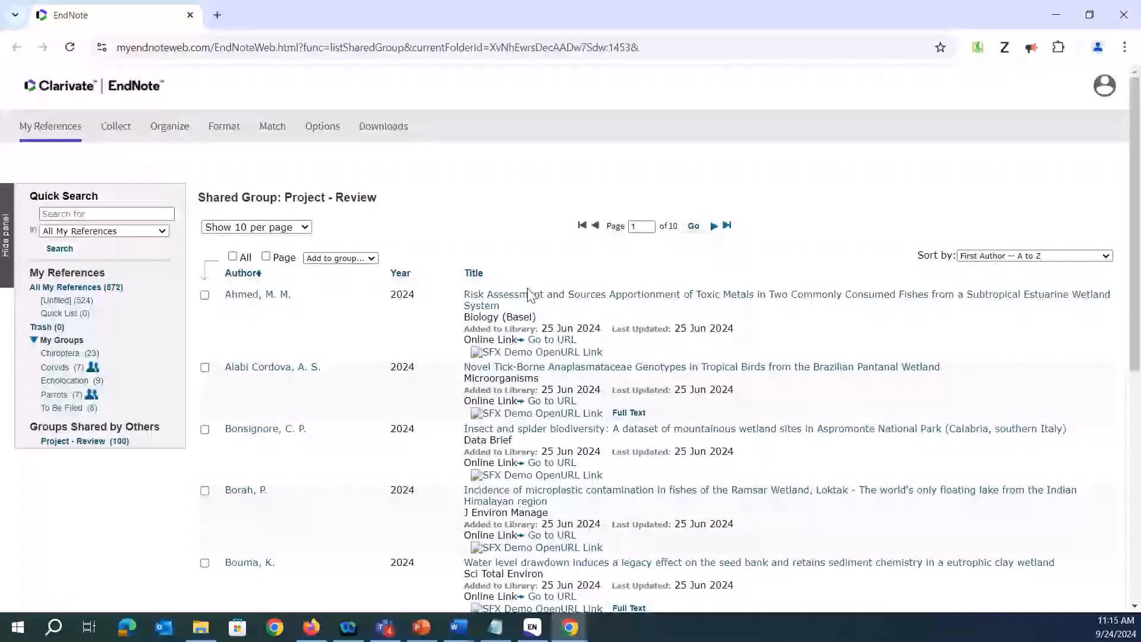
Look through the references in the Project - Review shared group and close the browser window
scroll(248, 317, "down", 2)
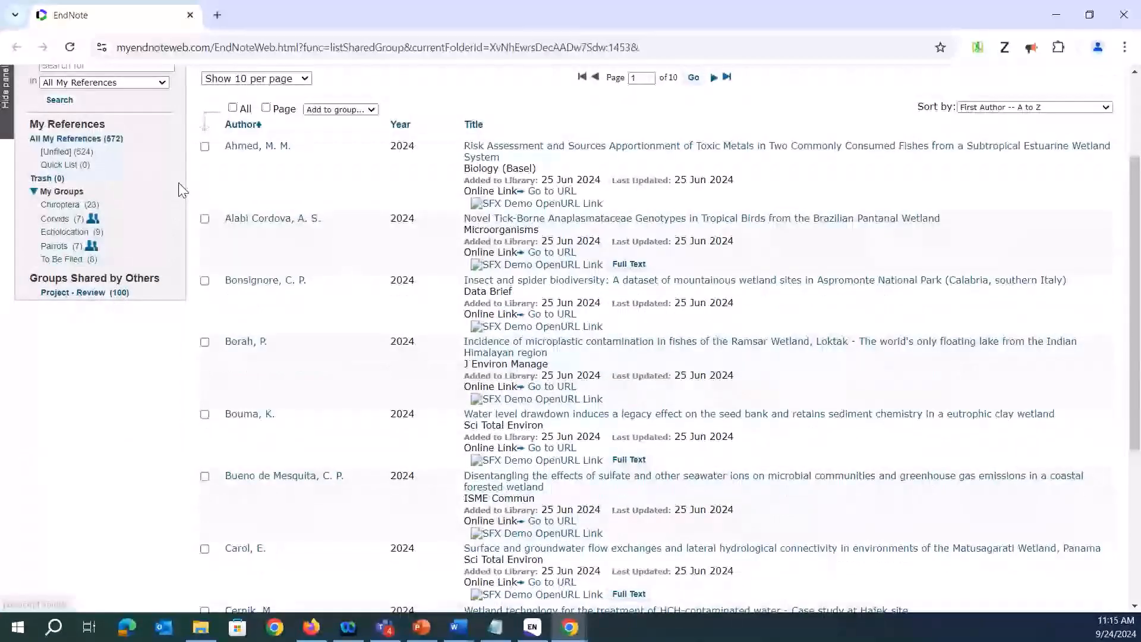
scroll(369, 437, "down", 5)
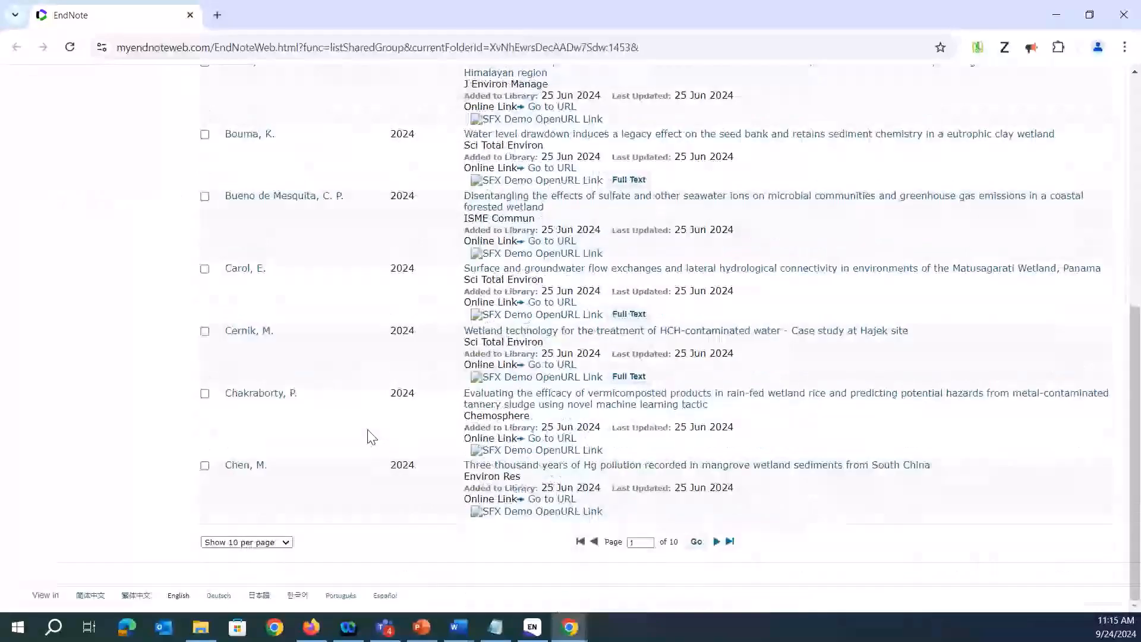
scroll(369, 438, "up", 7)
scroll(371, 437, "up", 1)
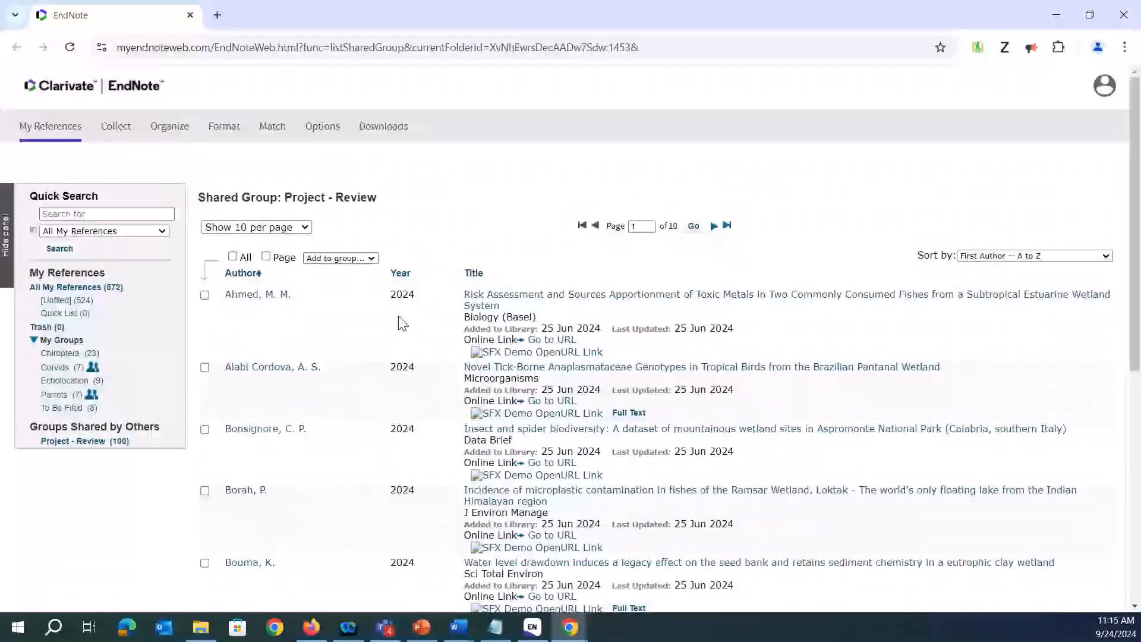
left_click(1124, 16)
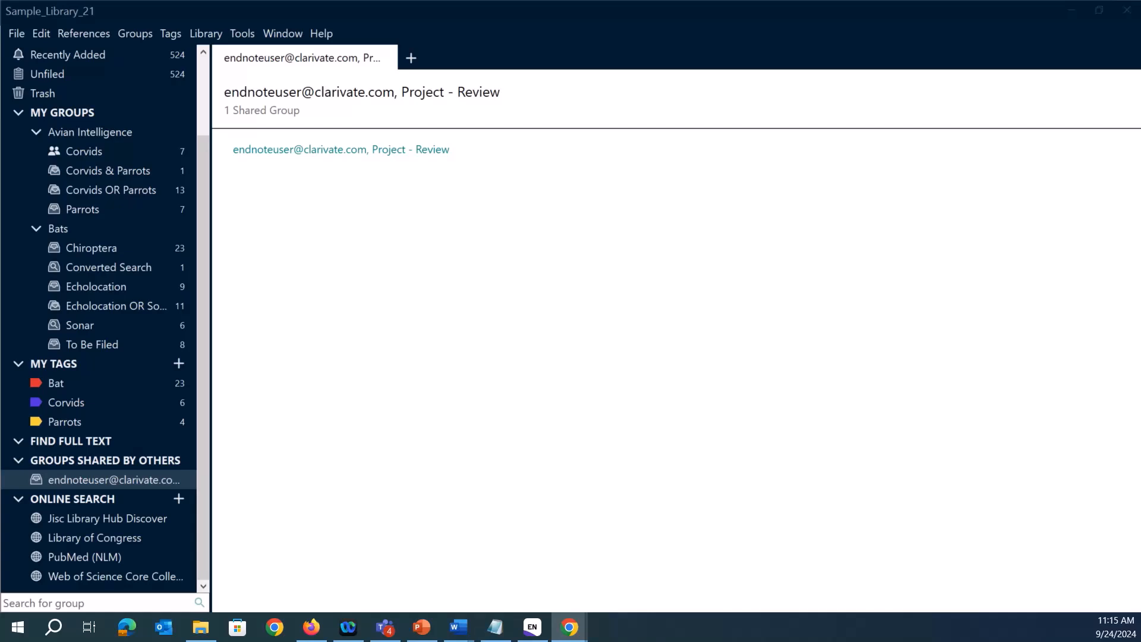
Reopen the shared group in EndNote Web and review the references in the Parrots group there
left_click(332, 150)
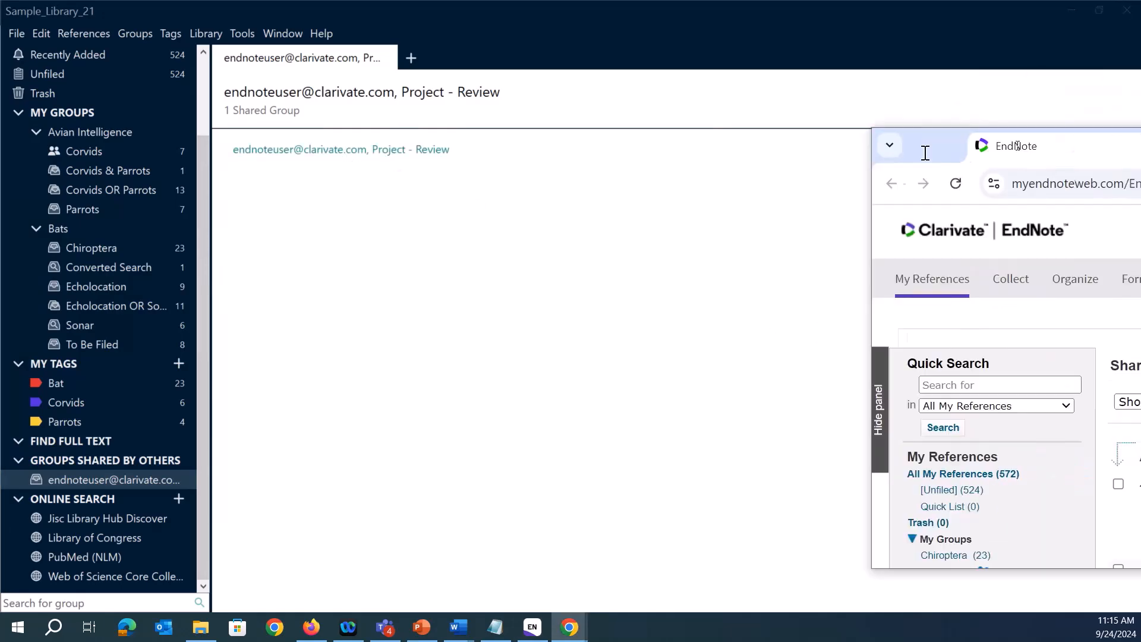
left_click(858, 135)
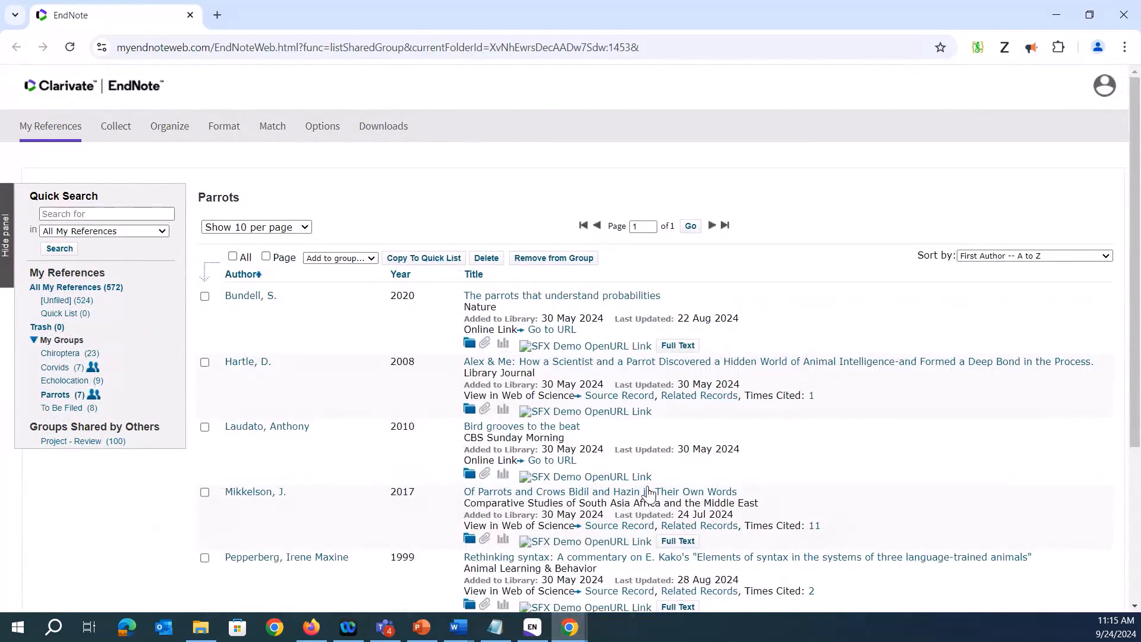
scroll(927, 457, "down", 2)
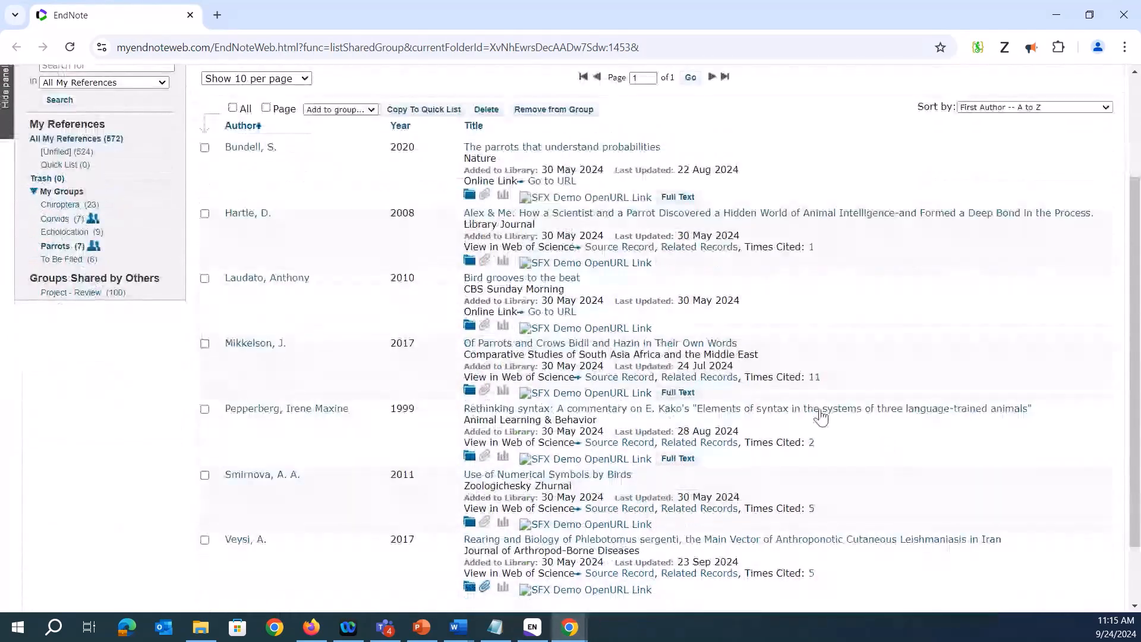
scroll(757, 241, "down", 1)
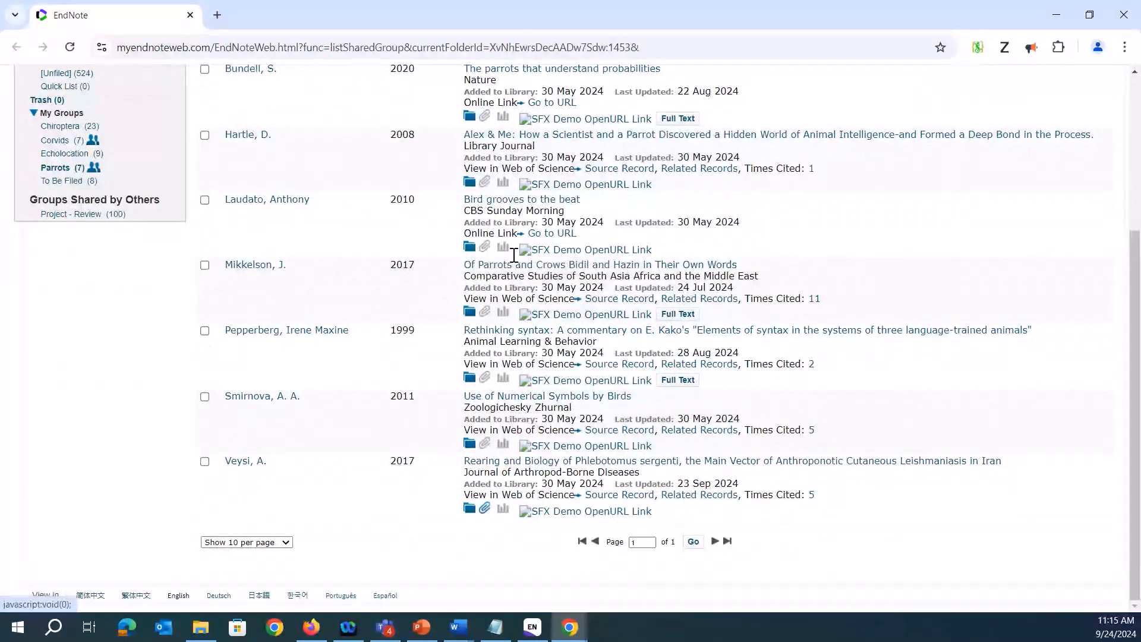
scroll(744, 293, "up", 4)
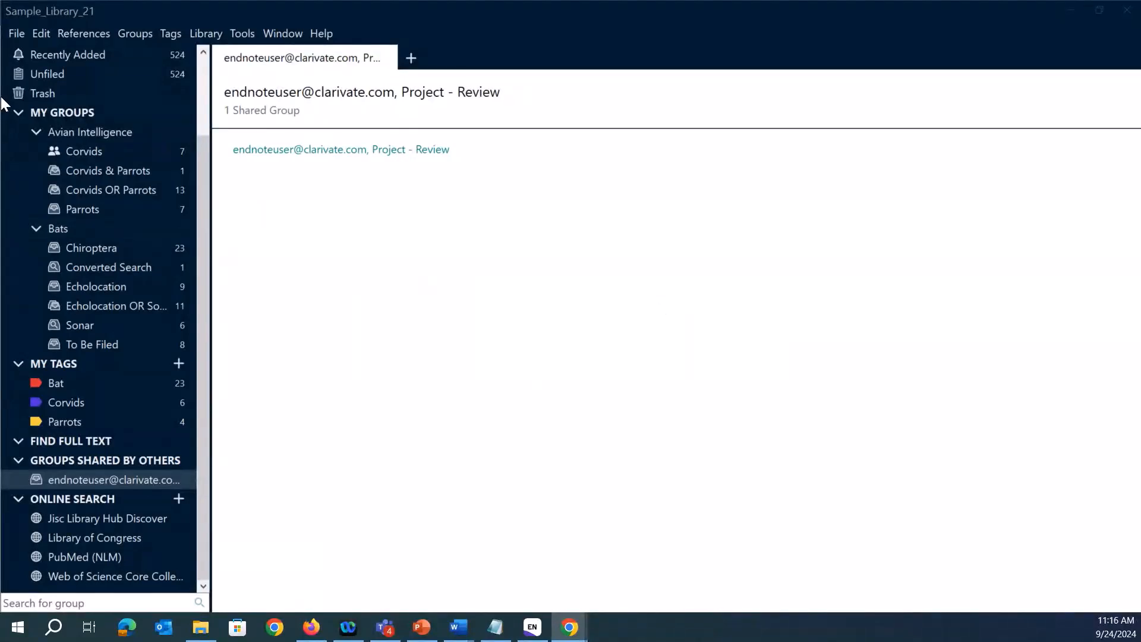
Show all references in the library, view the EndNoteDoc_NOAA_Practice document in Word and return to EndNote
scroll(63, 95, "up", 3)
left_click(80, 105)
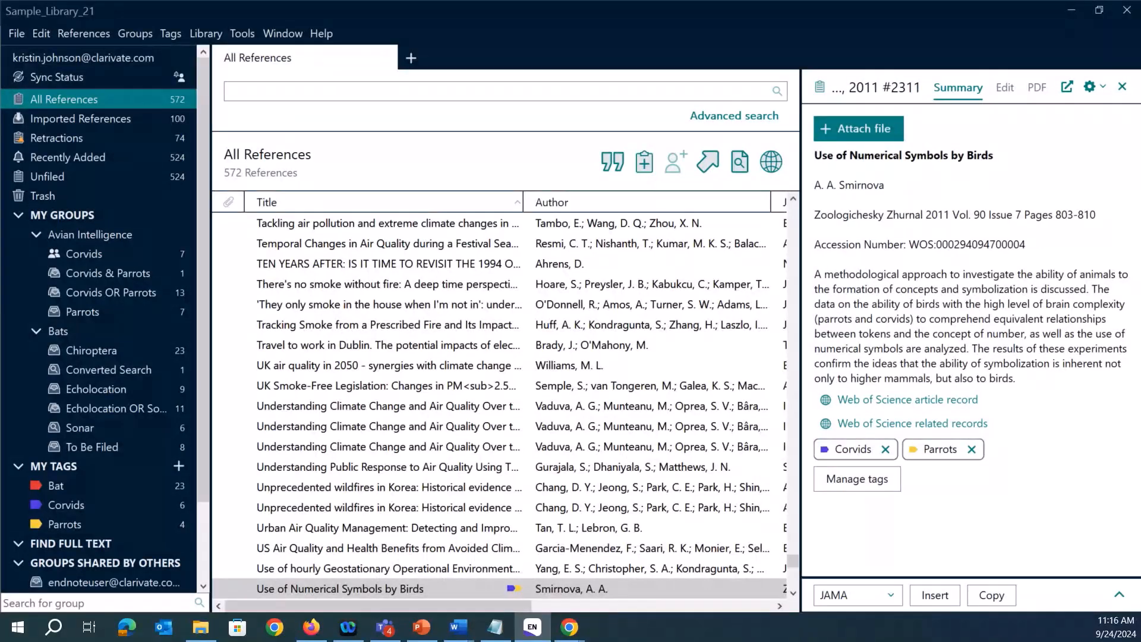
key("alt+Tab")
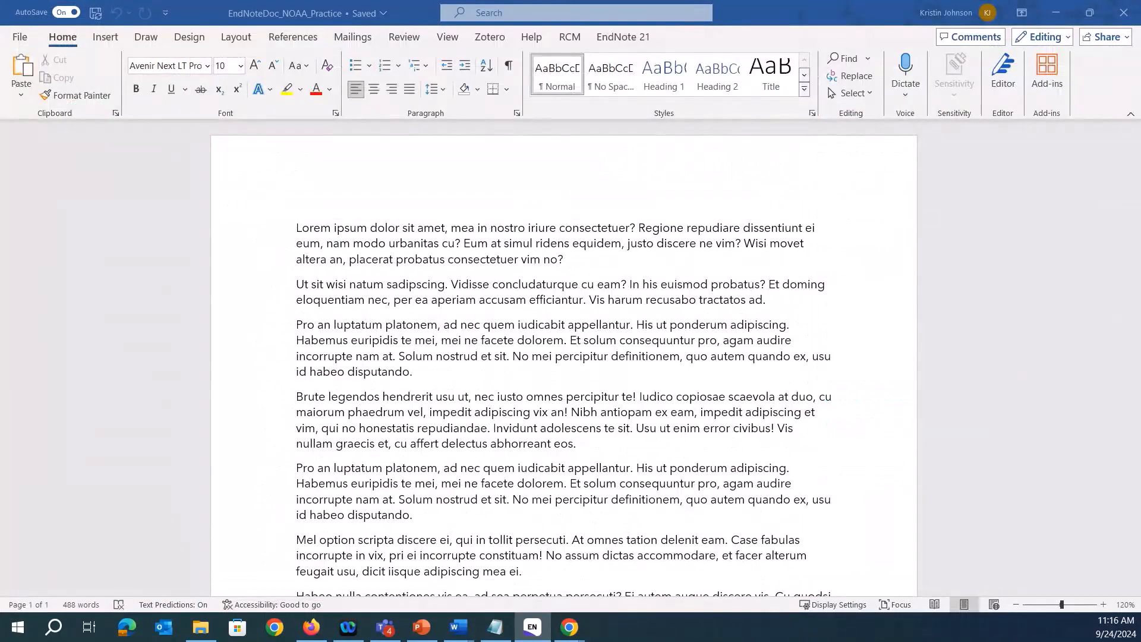
key("alt+Tab")
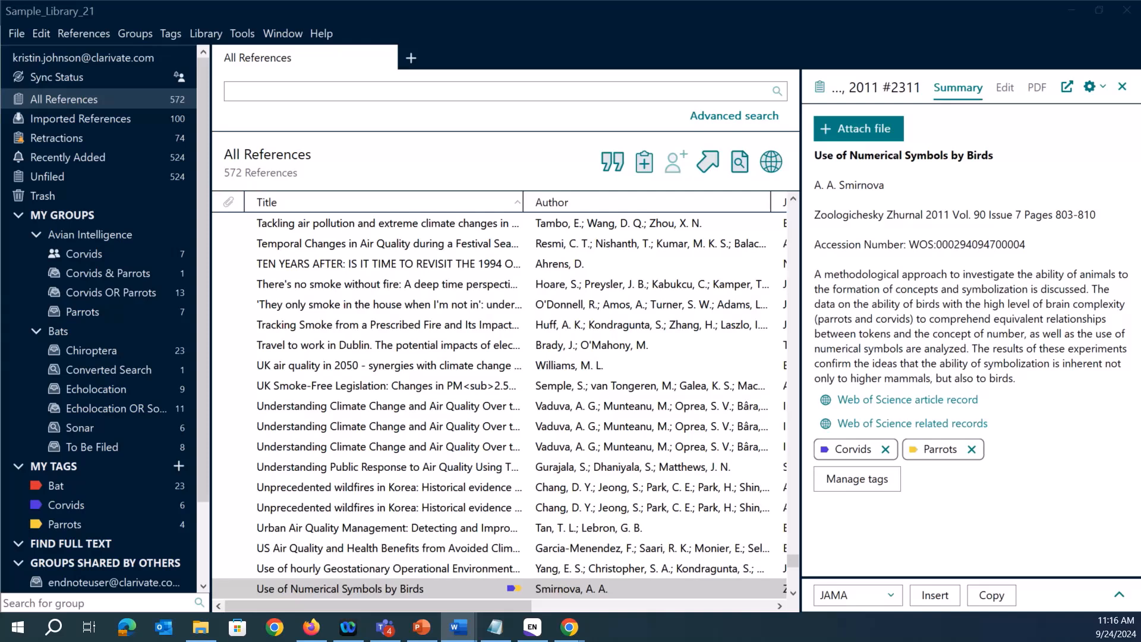
Create a new group set named "Air Quality" under My Groups
left_click(54, 216)
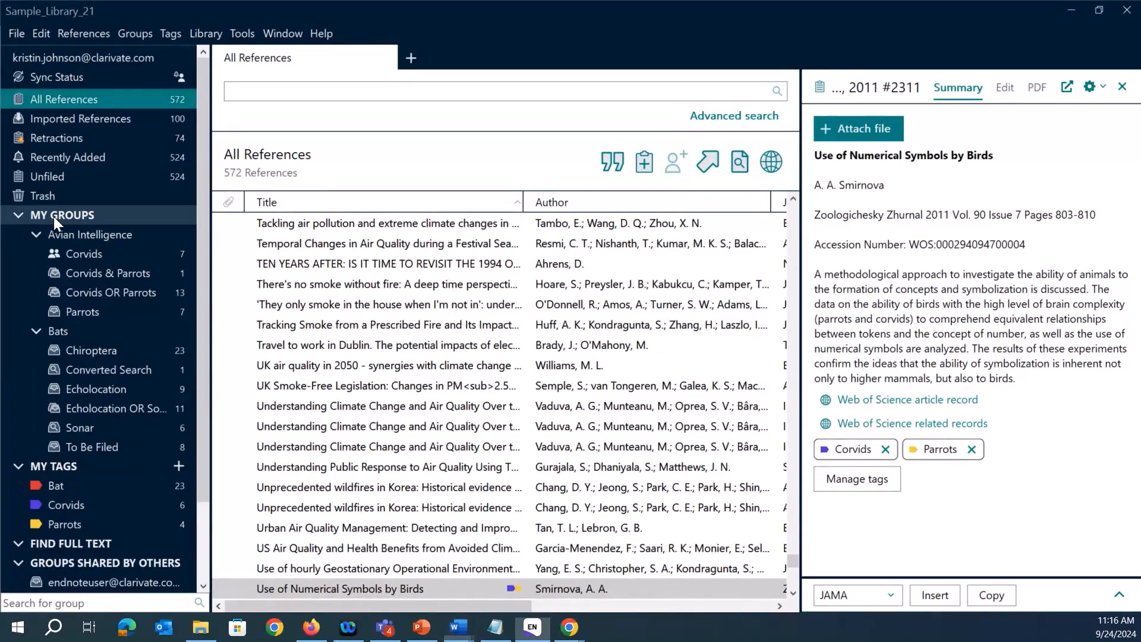
left_click(53, 216)
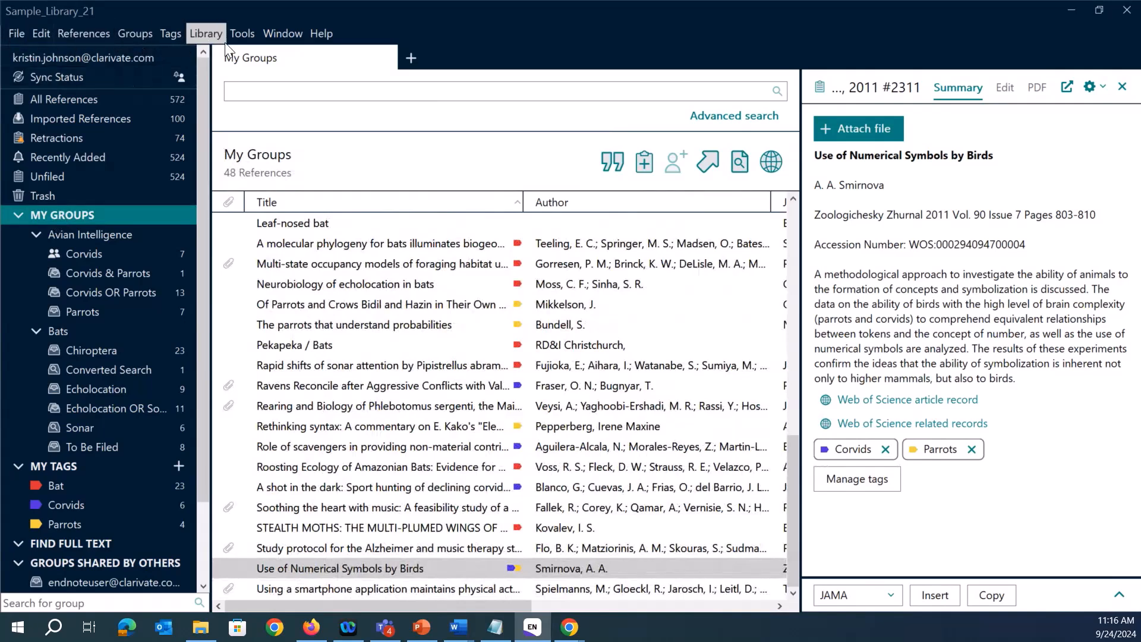
left_click(135, 34)
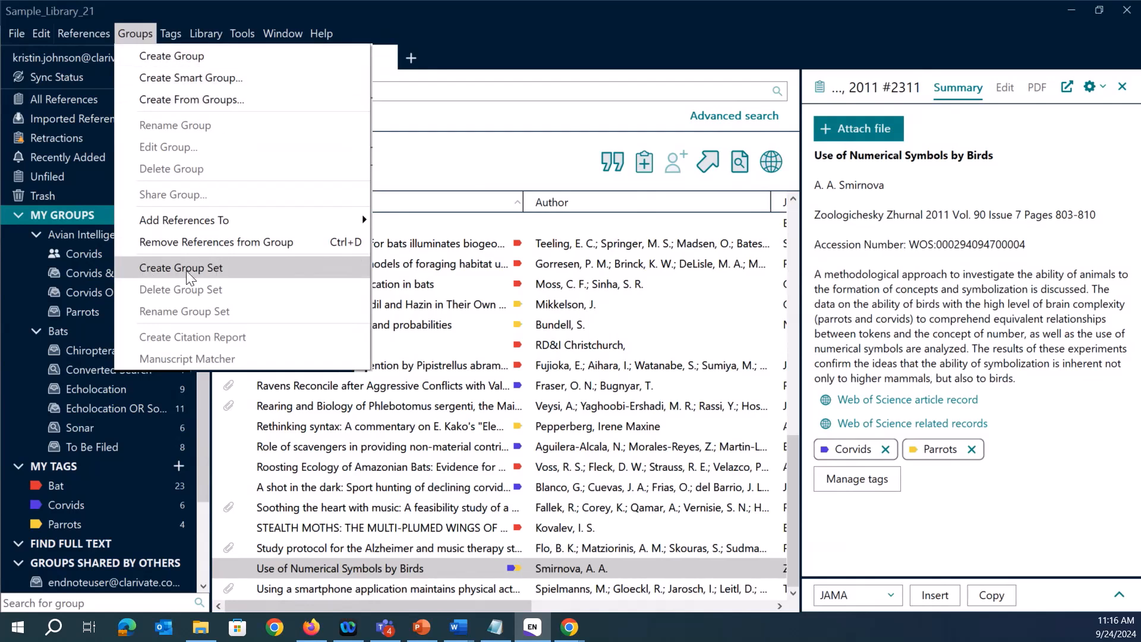
left_click(253, 275)
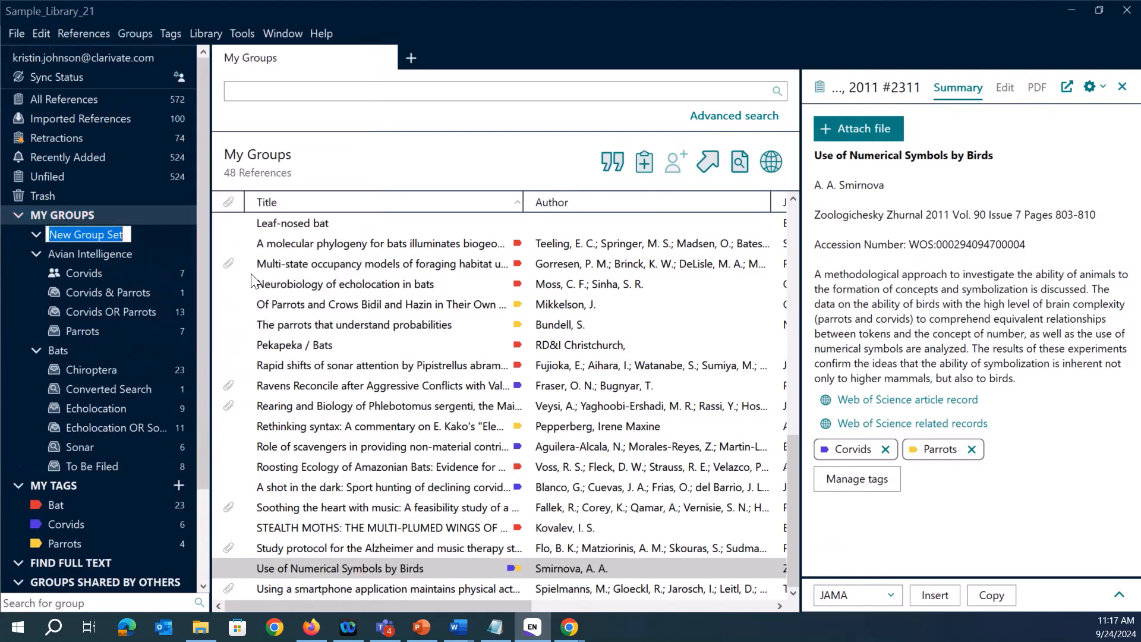
type("Air Qua")
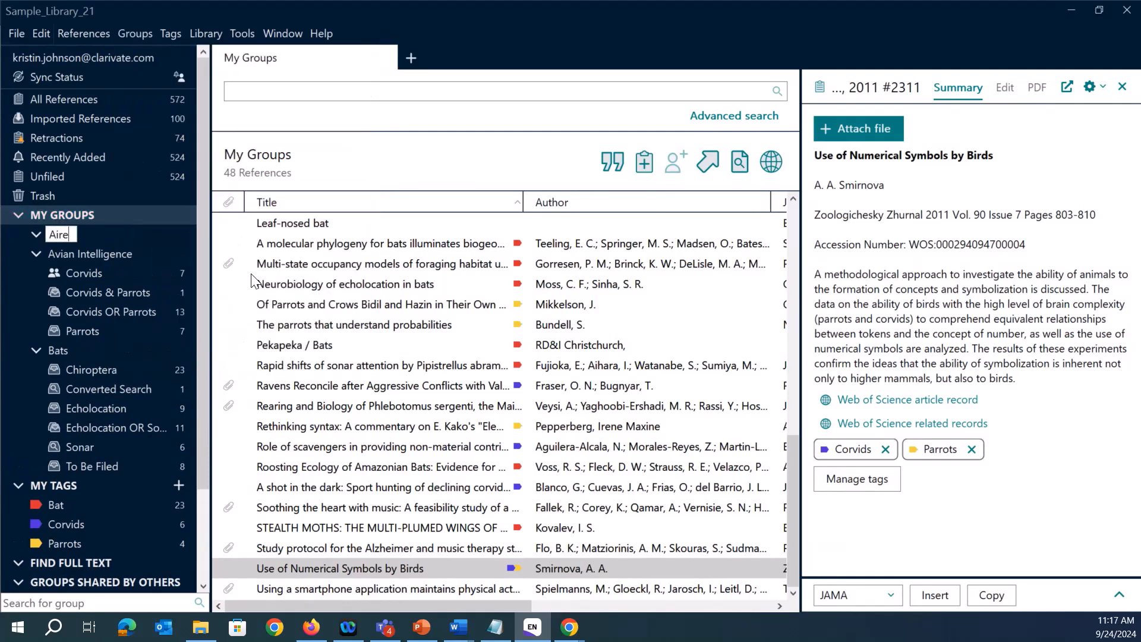
type("lity")
key("Return")
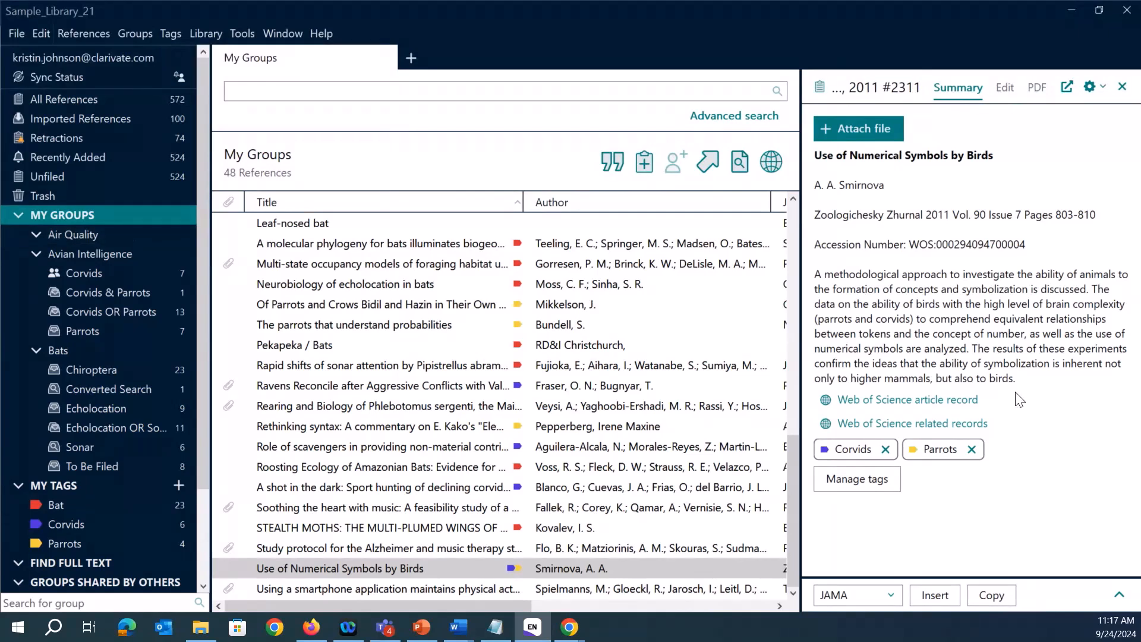
Create a group named "Climate Change" inside the Air Quality group set
left_click(81, 236)
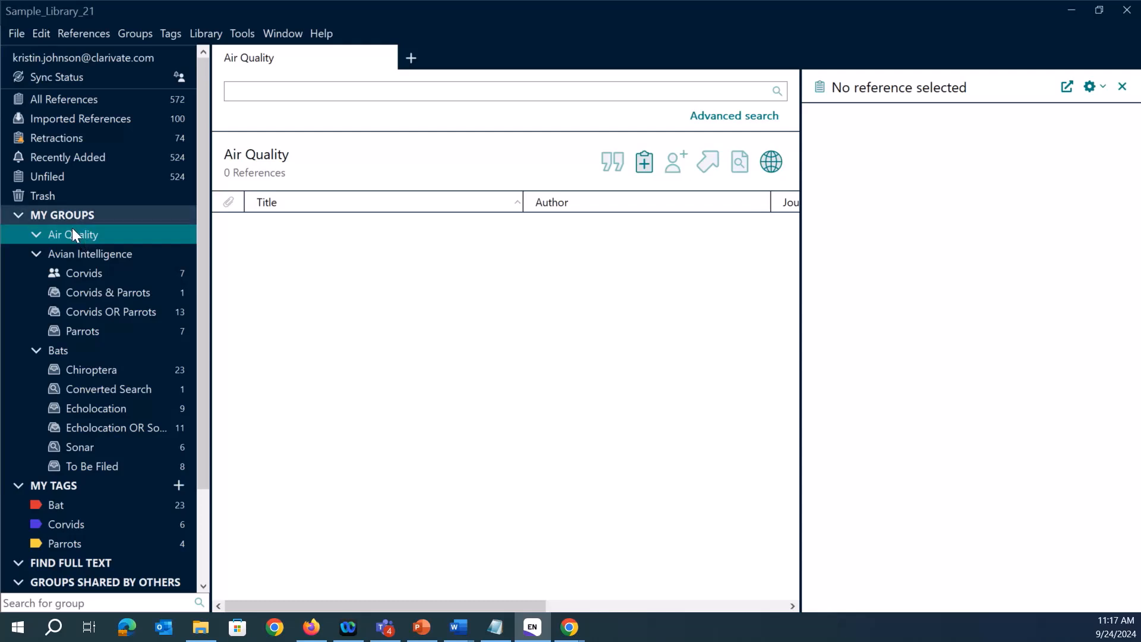
left_click(132, 29)
left_click(203, 60)
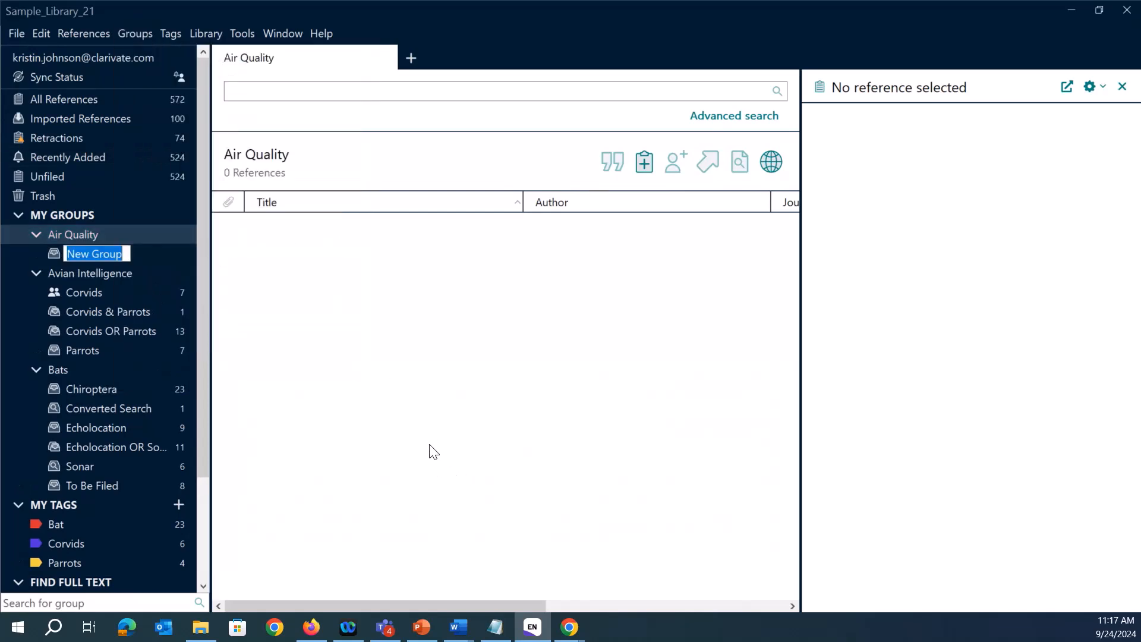
type("Climate C")
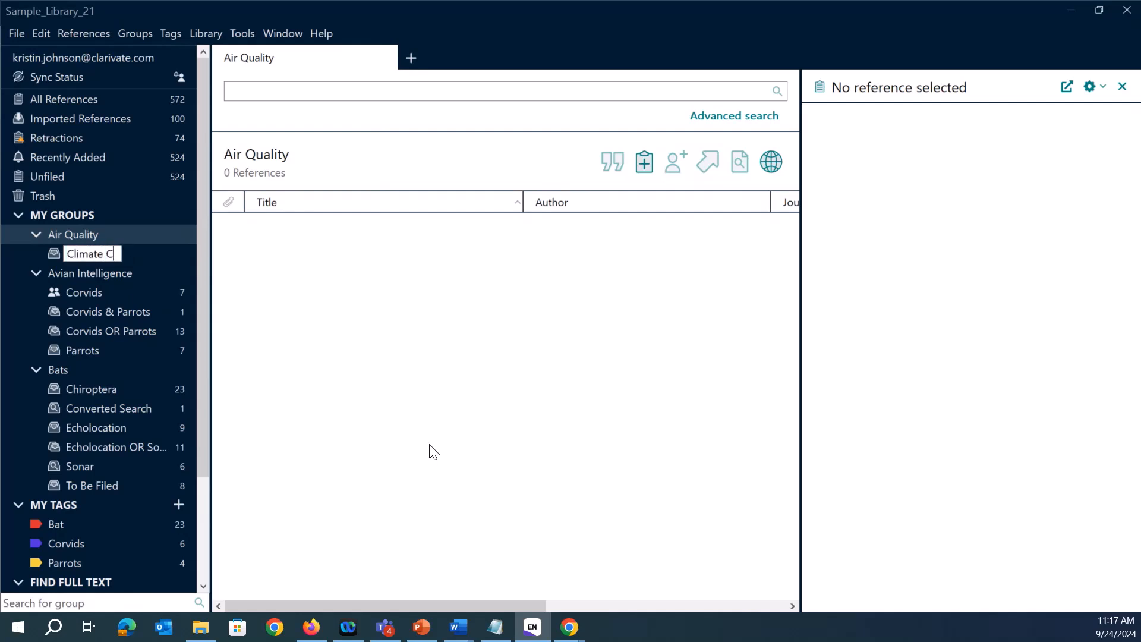
type("hange")
key("Return")
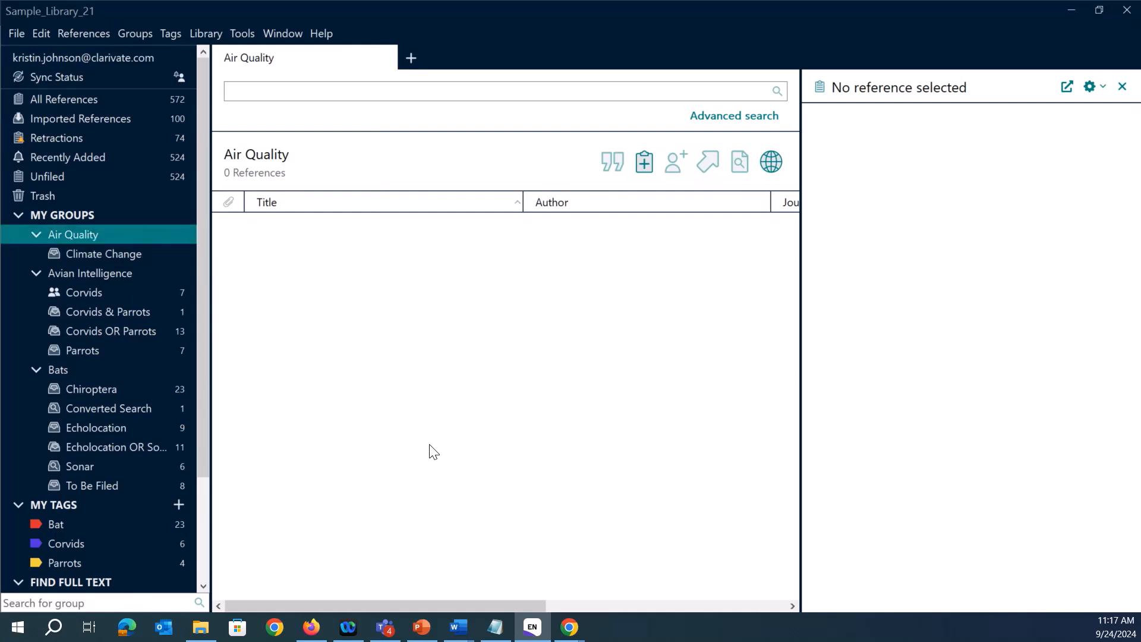
View the Air Quality group set and open its Climate Change group
left_click(150, 252)
left_click(90, 237)
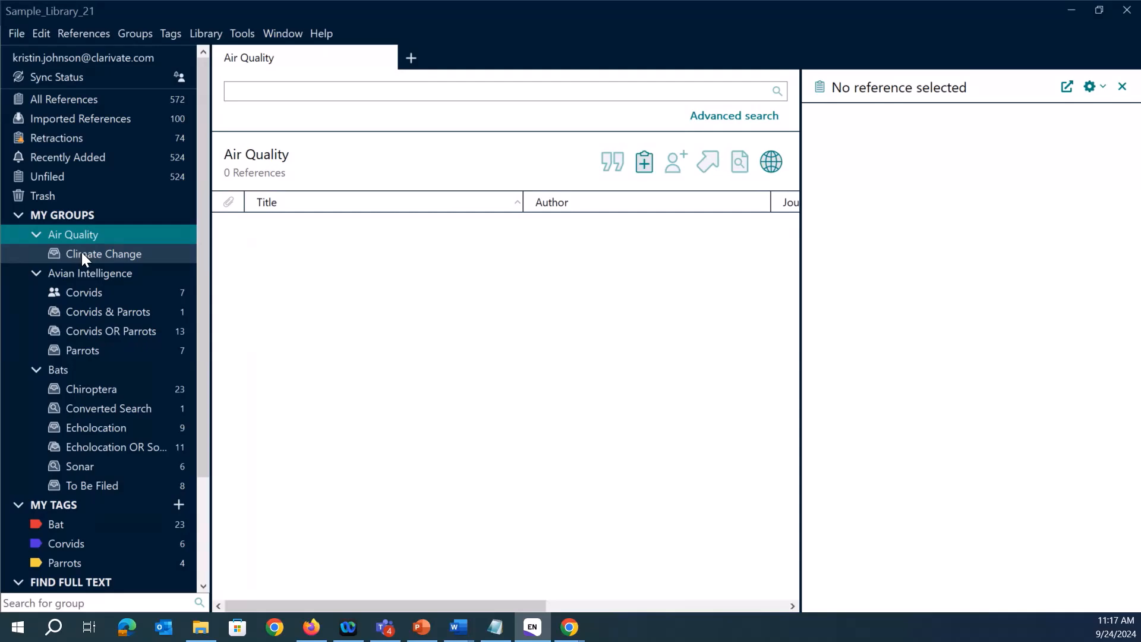
left_click(81, 252)
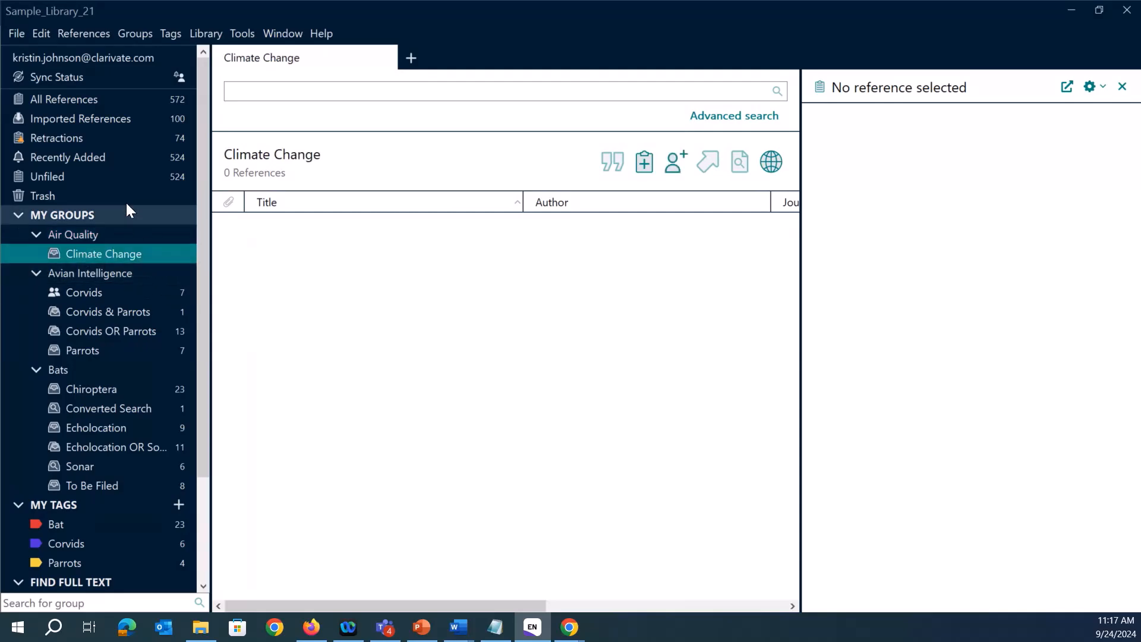
Show all references and run a simple search of the library for "air quality"
left_click(93, 101)
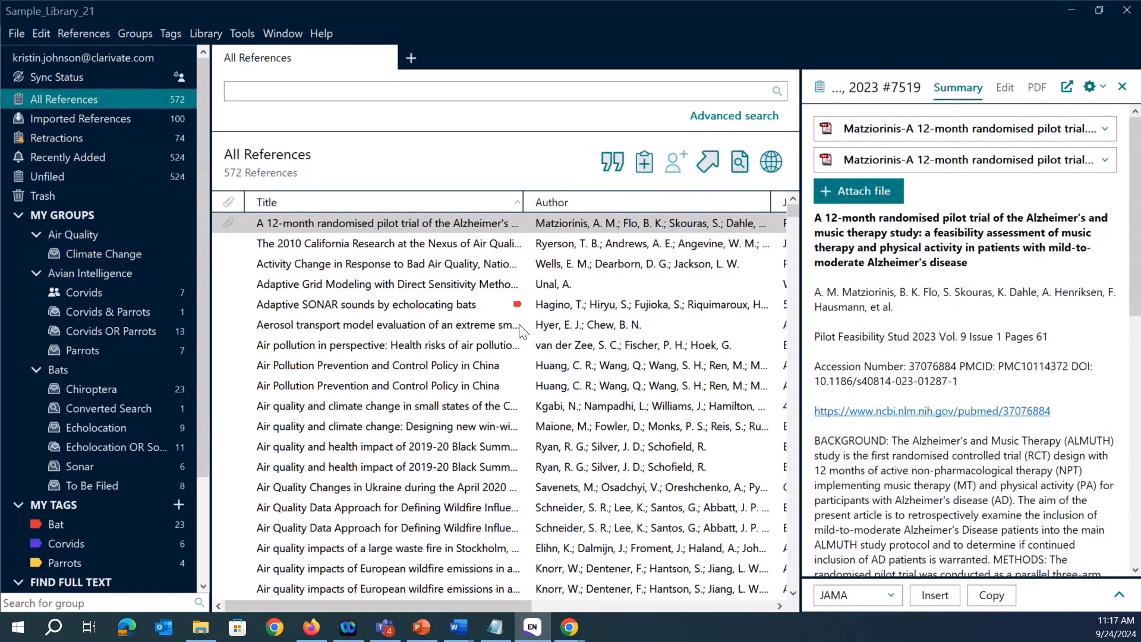
left_click(484, 92)
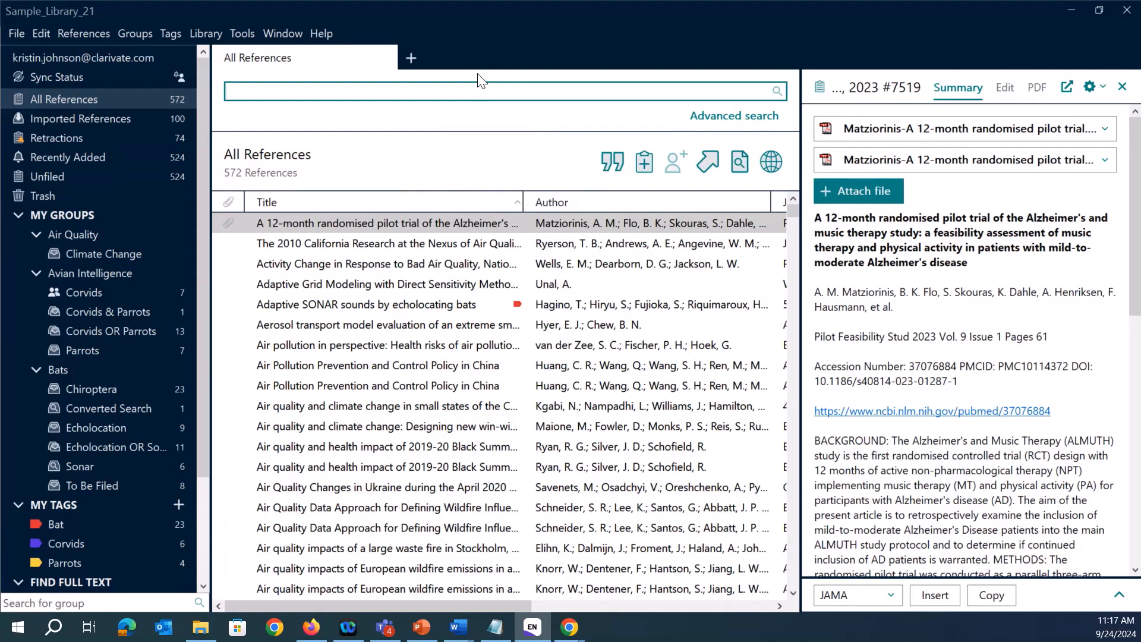
type("air quality")
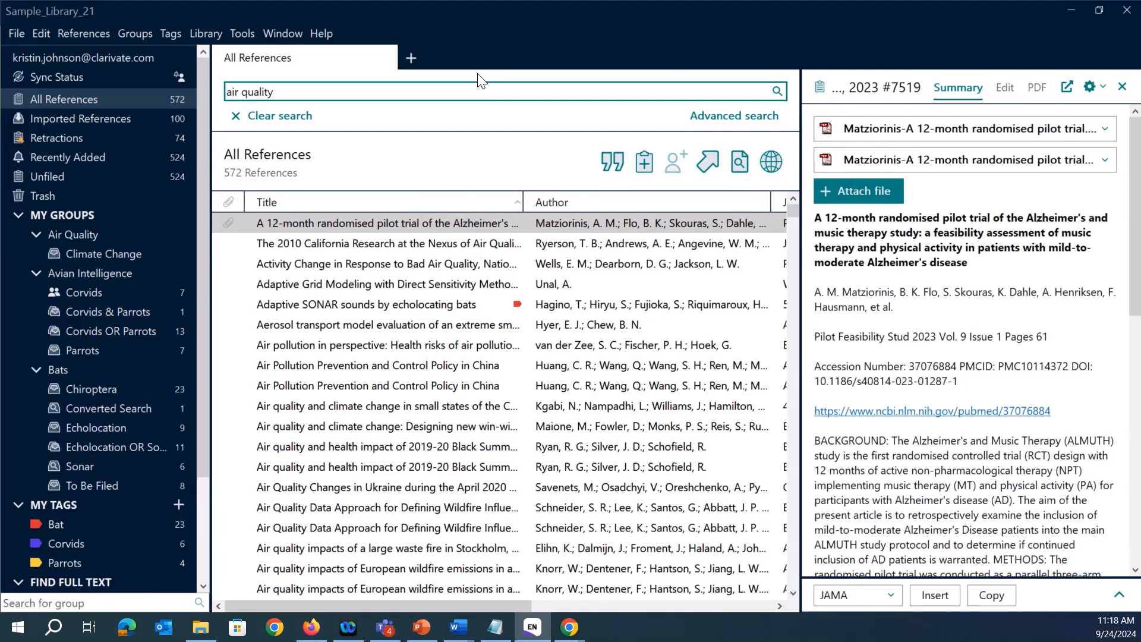
key("Return")
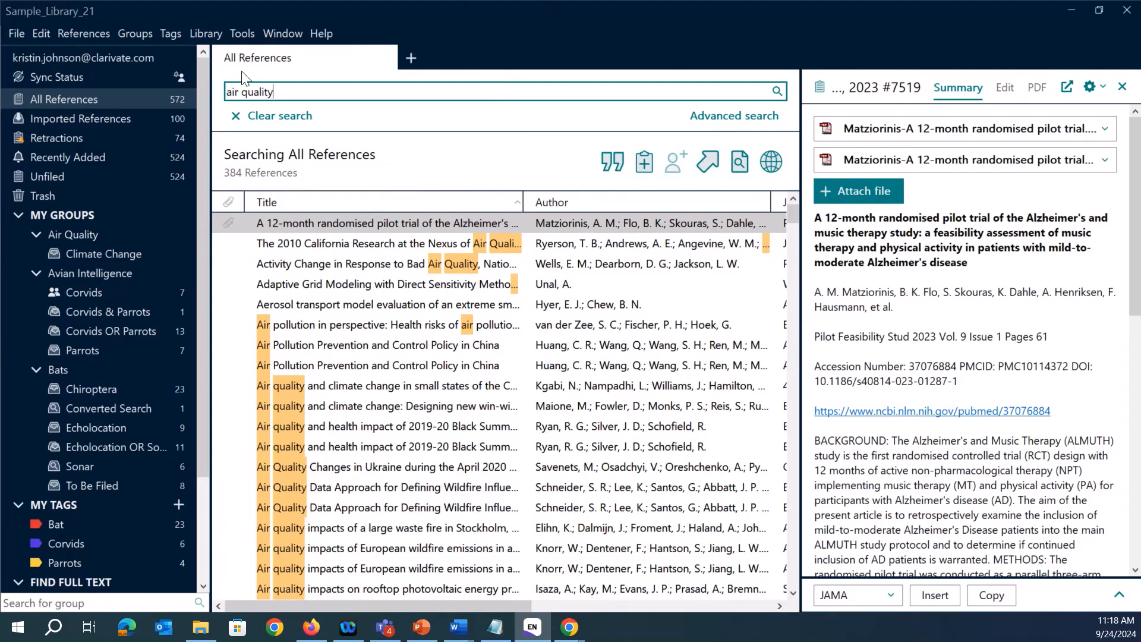
left_click(281, 173)
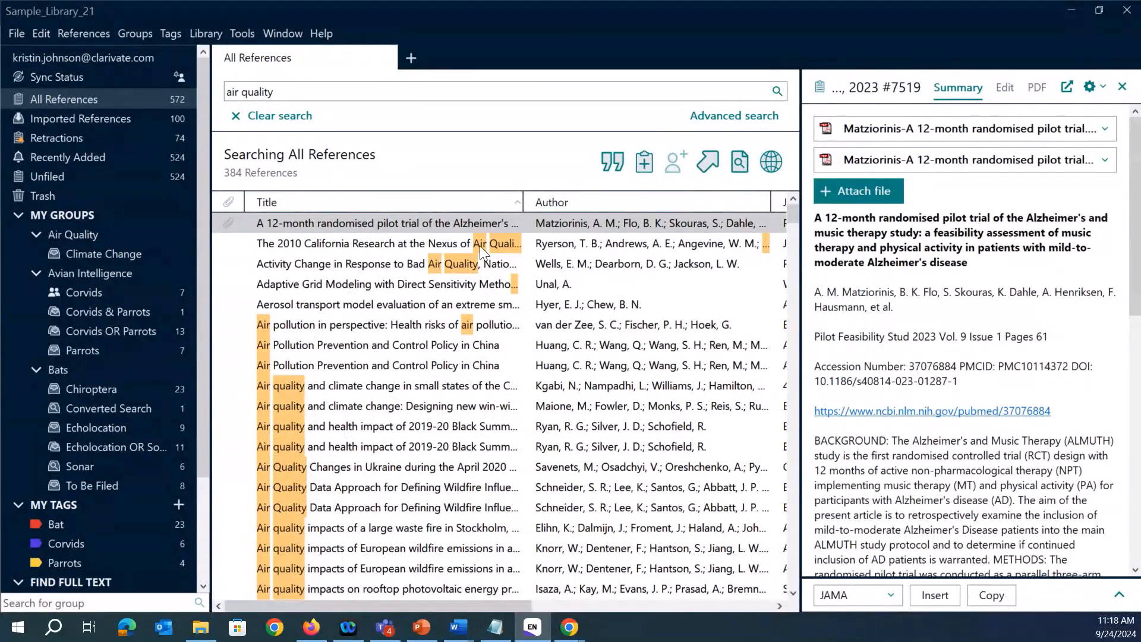
left_click_drag(487, 607, 475, 517)
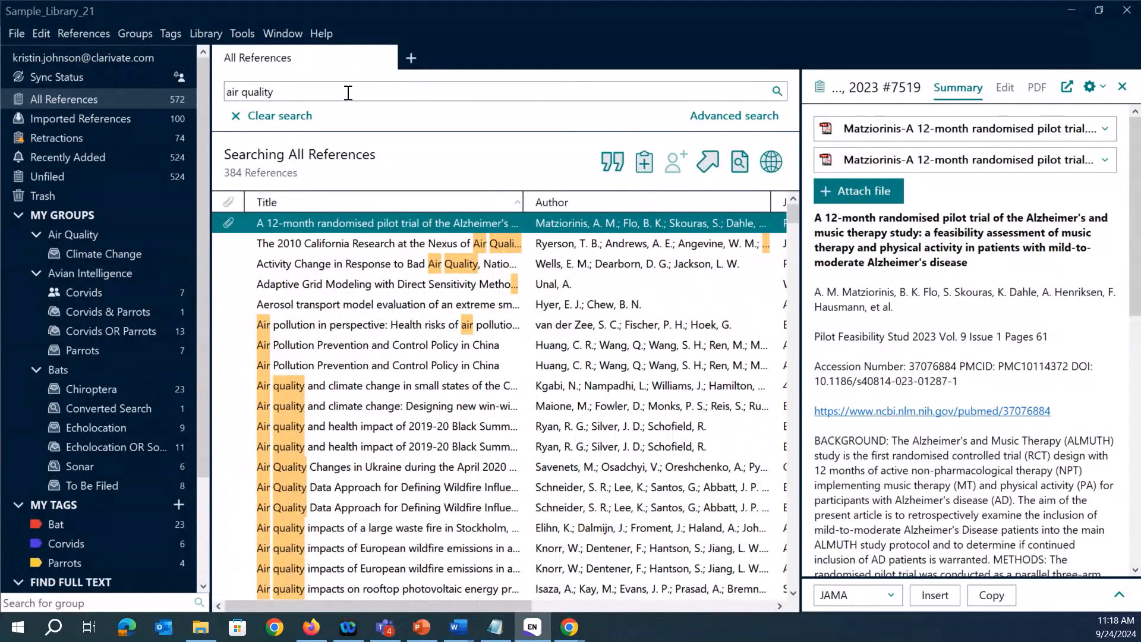
Run an advanced search of all references where Any Field contains "air quality" and Any Field contains "climate change"
left_click(704, 116)
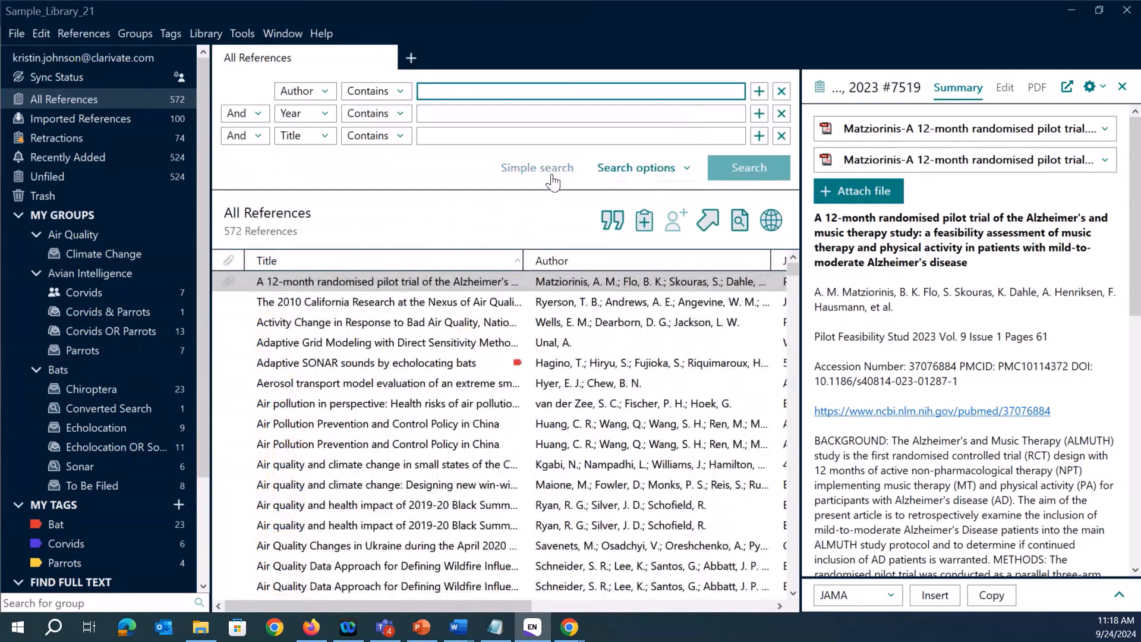
left_click(315, 92)
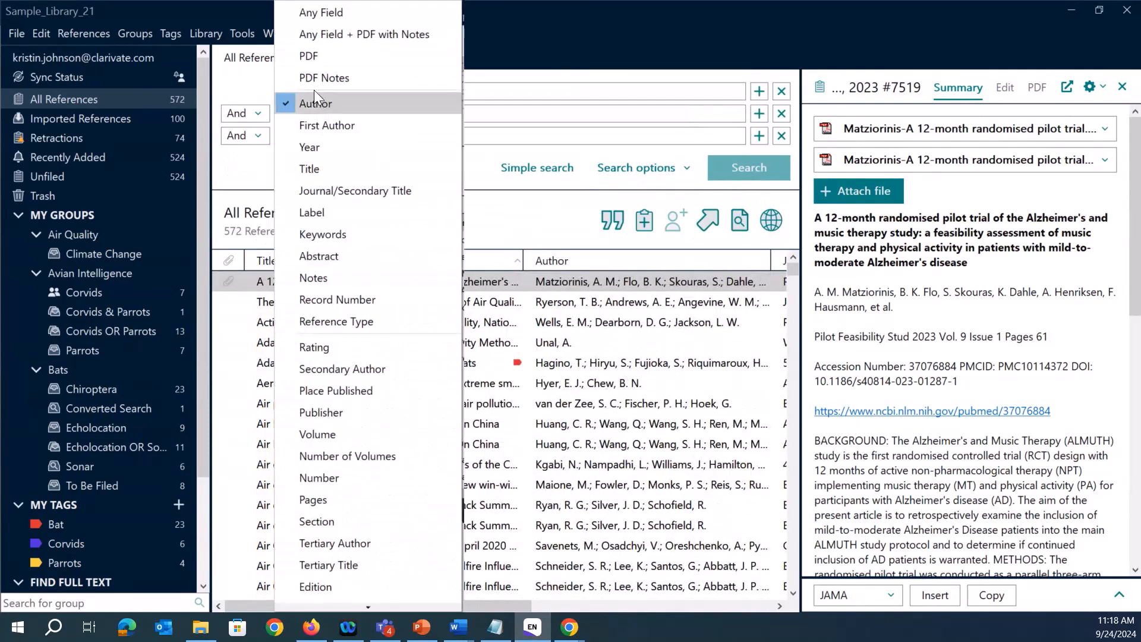
left_click(324, 13)
left_click(493, 88)
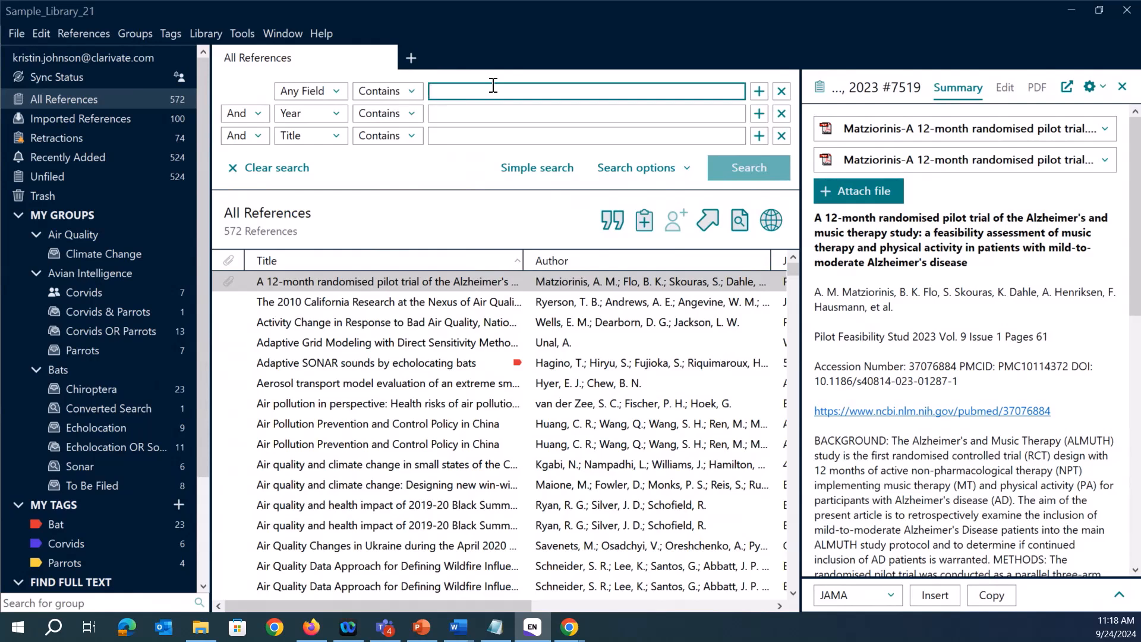
type("air quality")
left_click(320, 117)
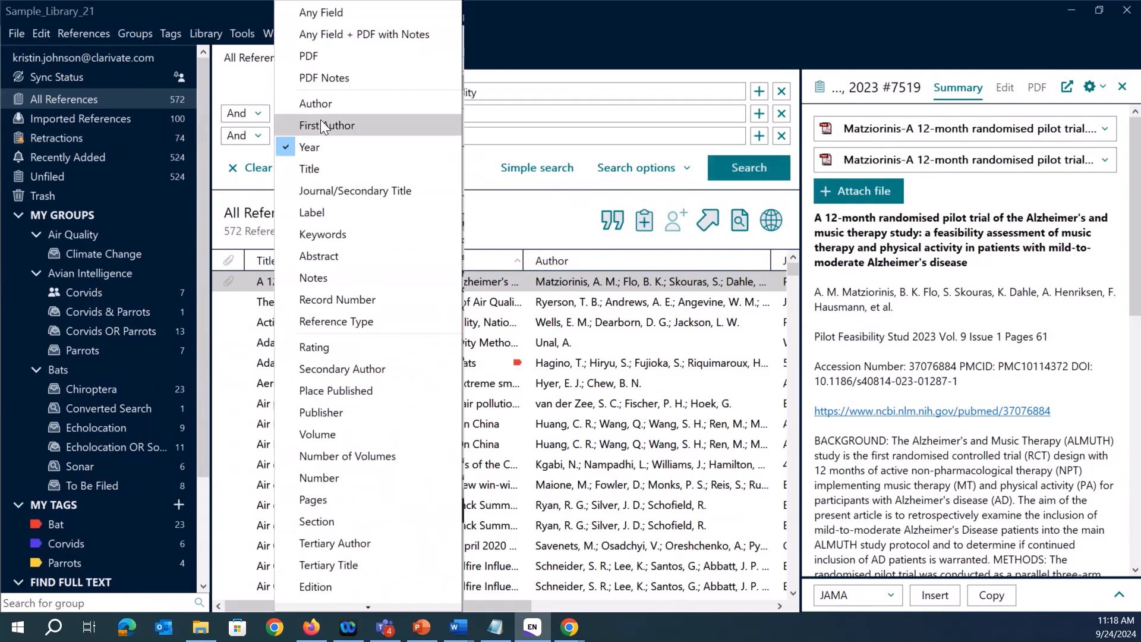
left_click(321, 13)
left_click(454, 111)
type("climate change")
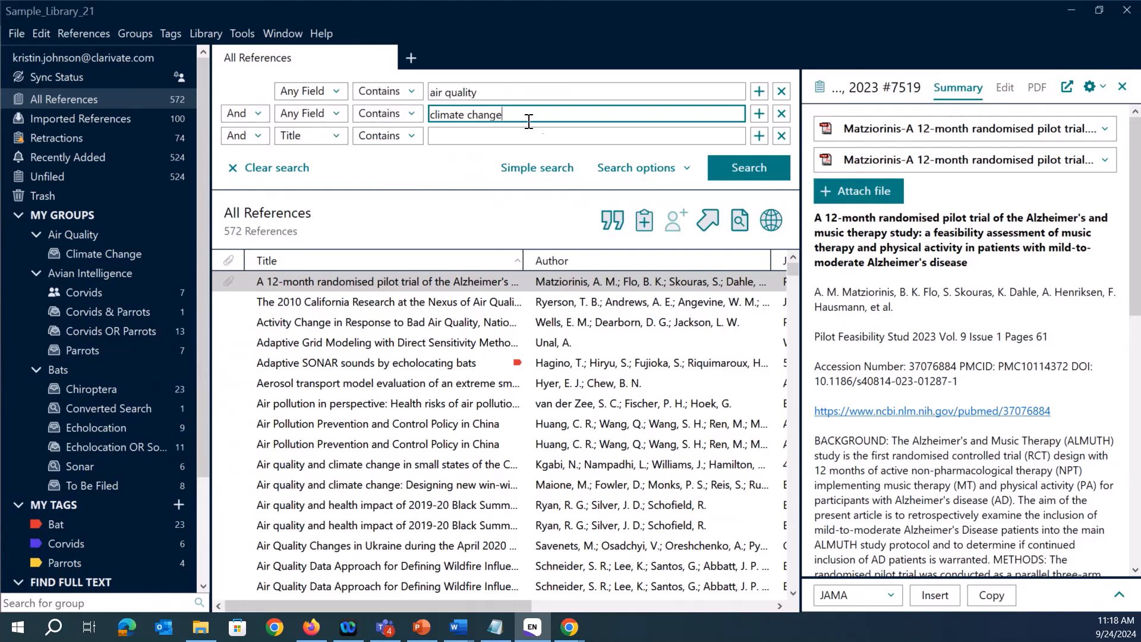
left_click(779, 169)
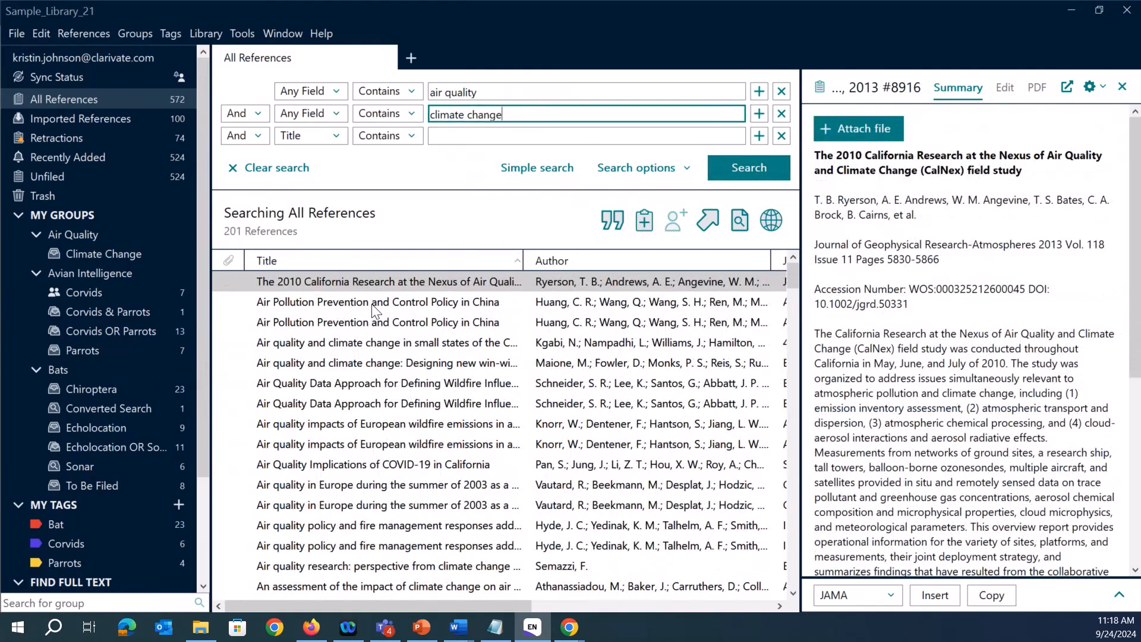
Add all references found by the search to the Climate Change group
left_click(376, 285)
key("ctrl+a")
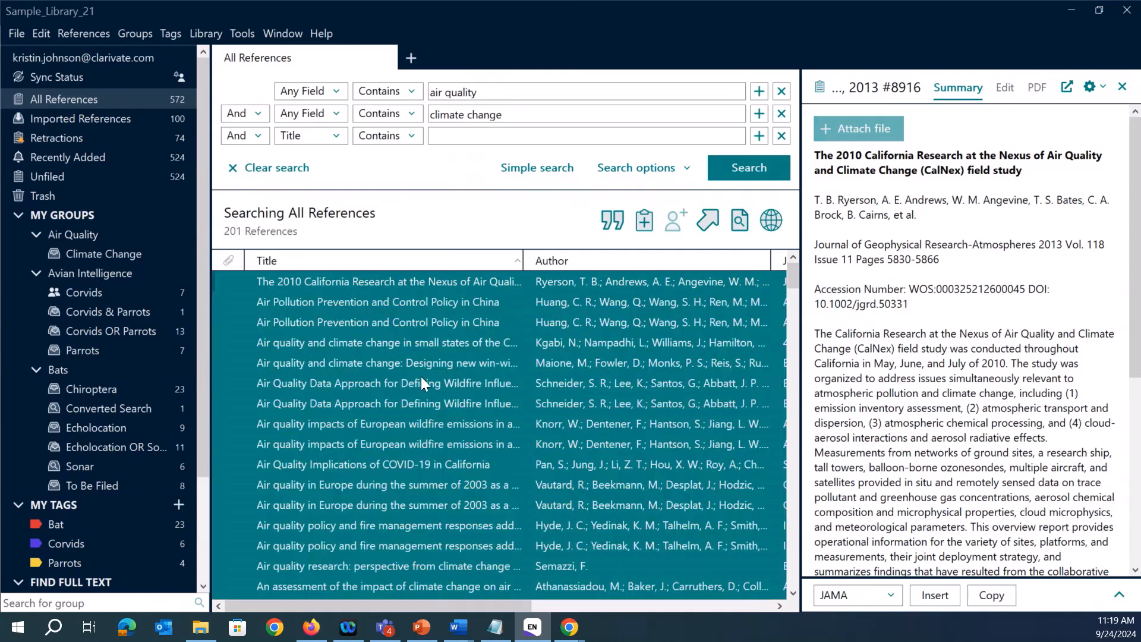
left_click_drag(441, 381, 120, 257)
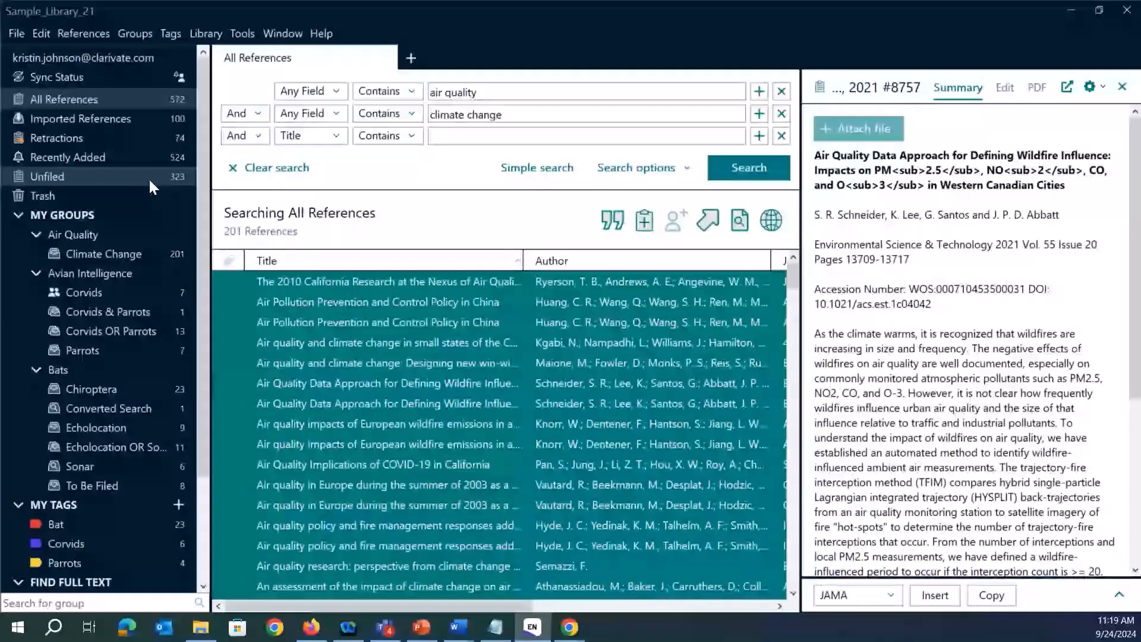
left_click(126, 255)
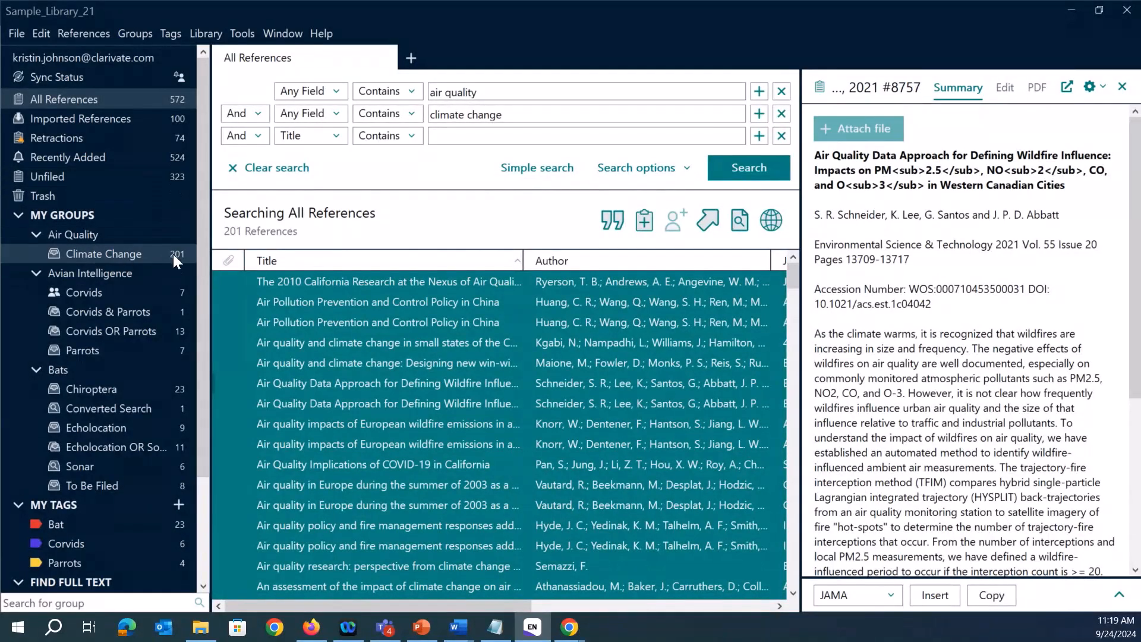
Clear the previous search, search the Air Quality group set for "fire" in Any Field, and browse the matching references
left_click(72, 234)
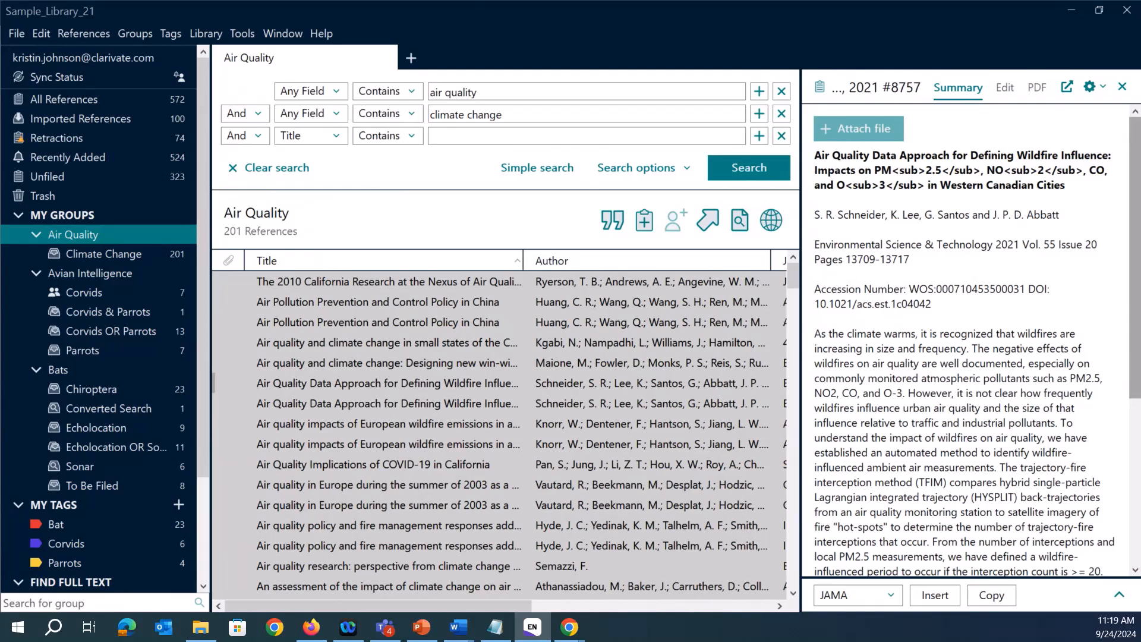
left_click(506, 403)
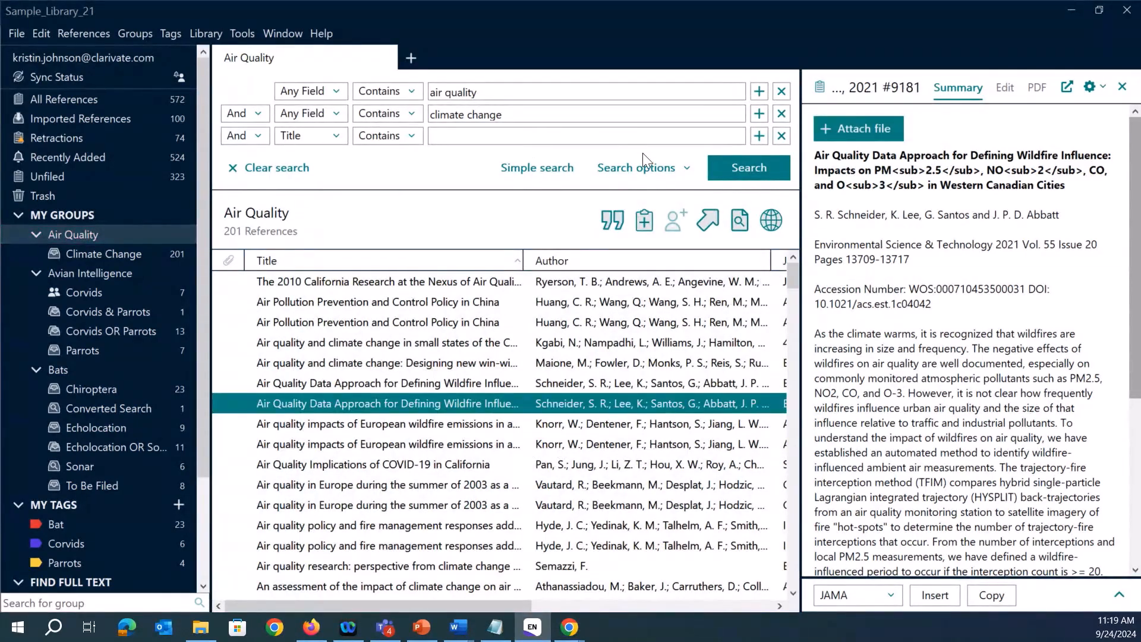
left_click(277, 168)
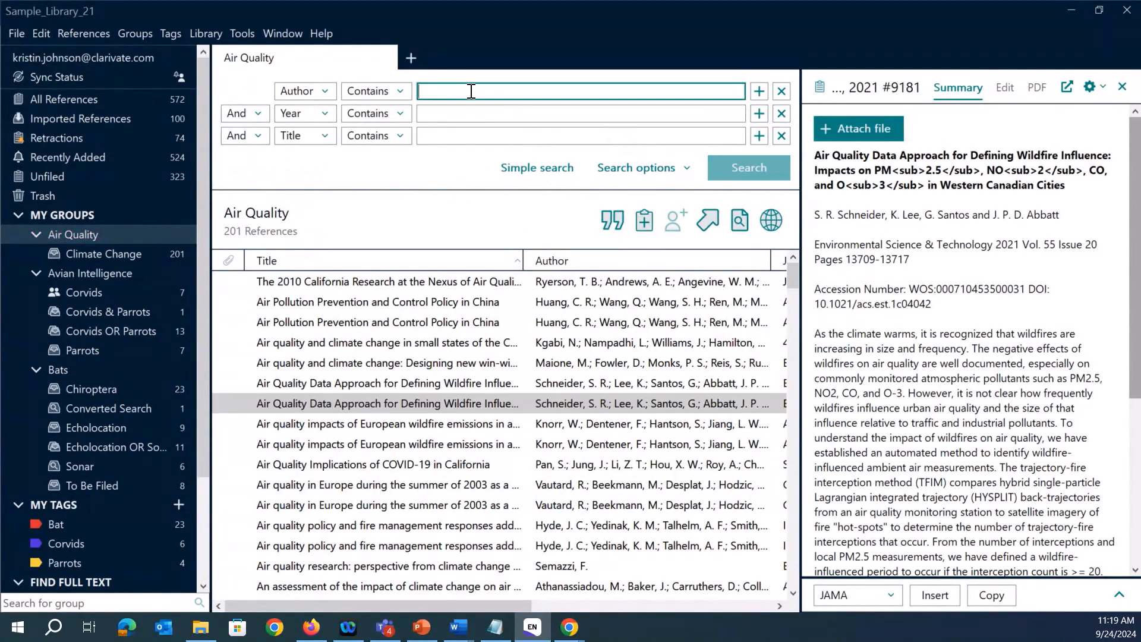
left_click(313, 92)
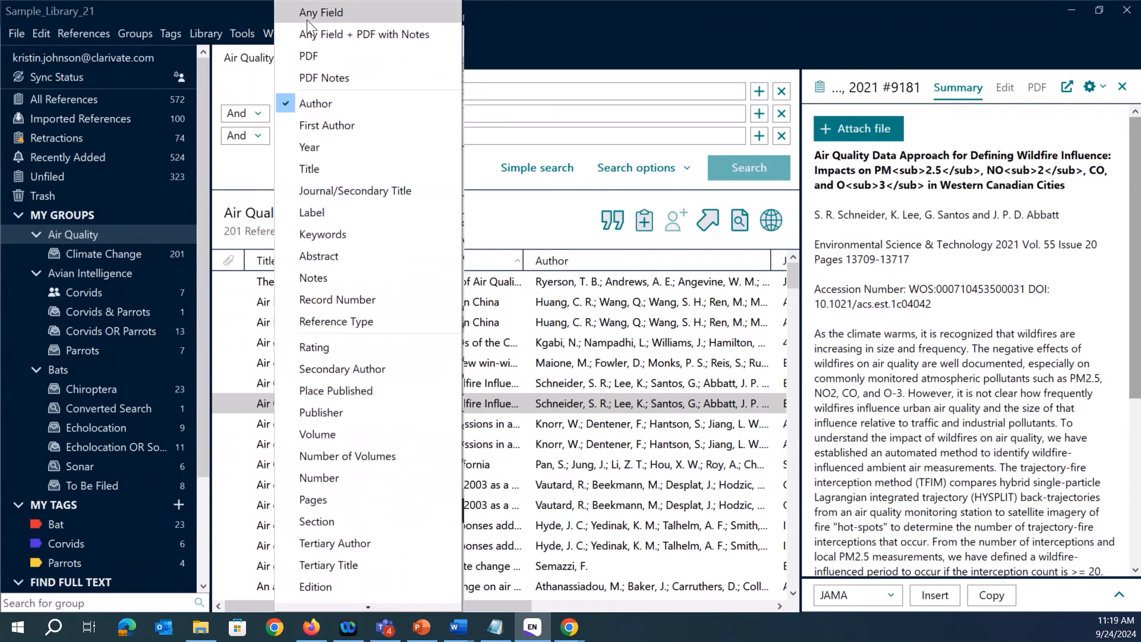
left_click(309, 18)
left_click(458, 90)
type("fire")
left_click(729, 169)
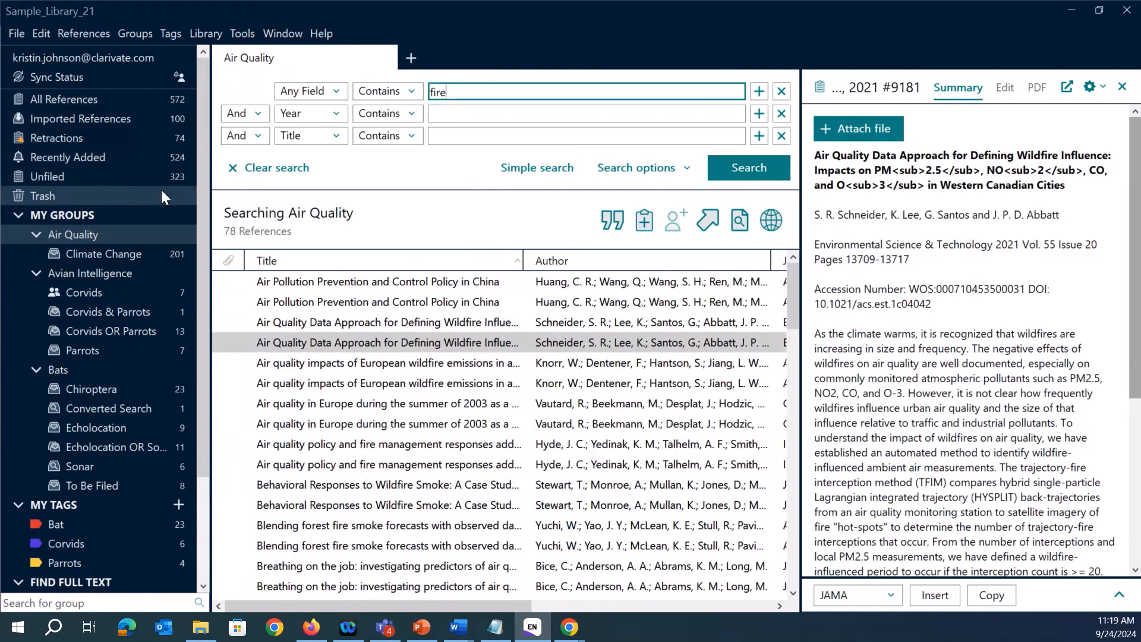
left_click(372, 289)
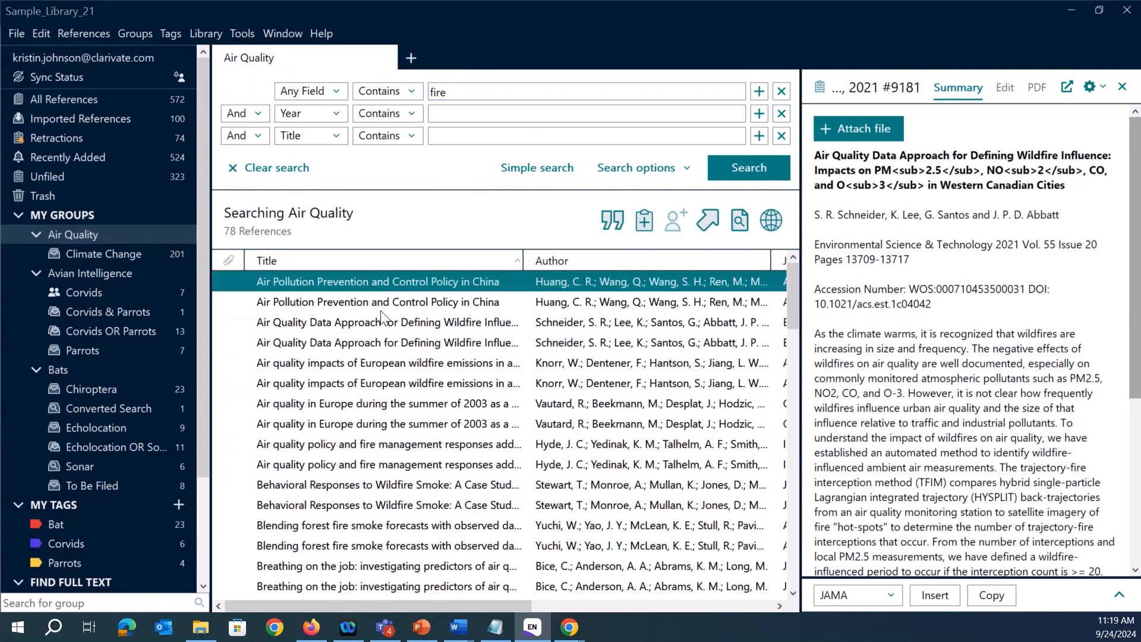
scroll(404, 389, "down", 4)
scroll(375, 526, "down", 5)
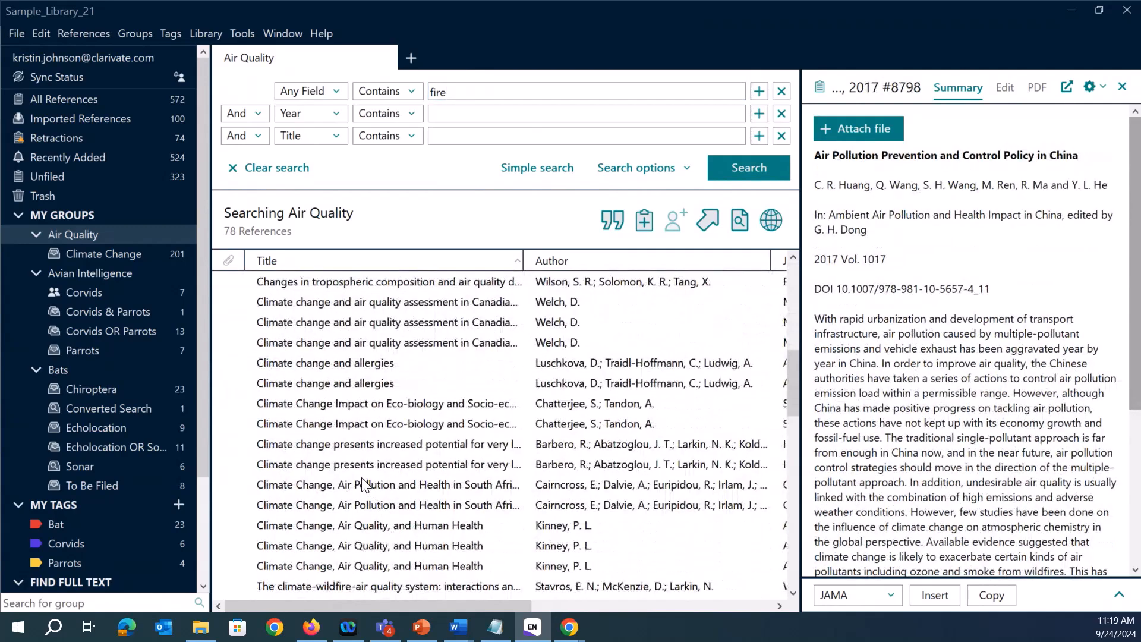
Change the Air Quality search term to "wildfire" and select the first "The climate-wildfire-air quality system" reference
left_click(467, 89)
double_click(467, 89)
type("wildfire")
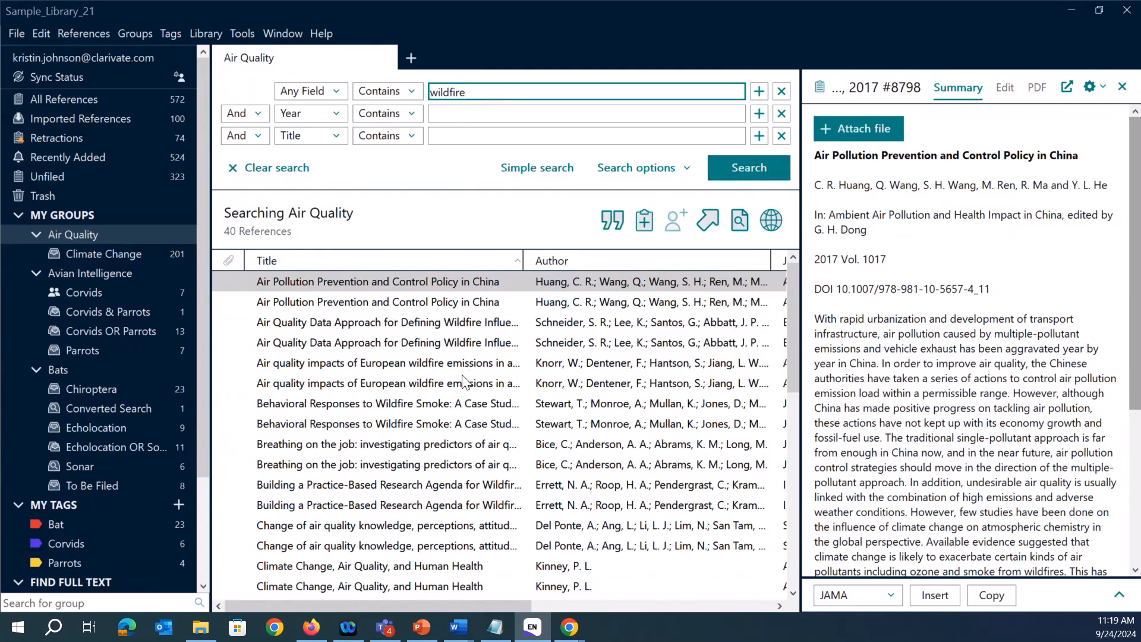
scroll(386, 404, "down", 4)
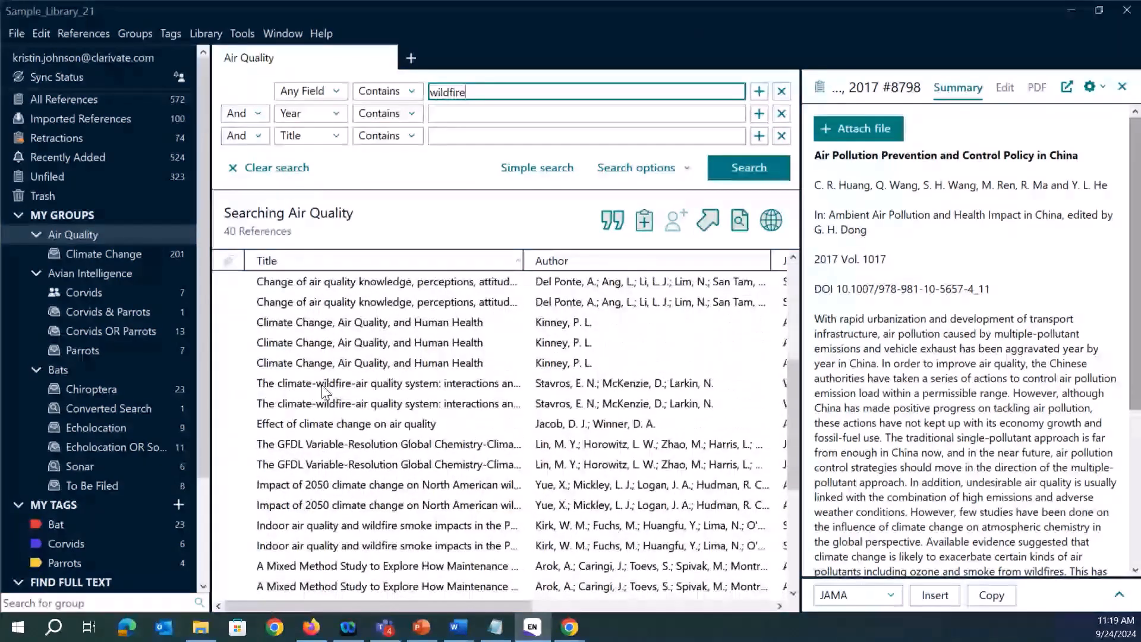
left_click(324, 384)
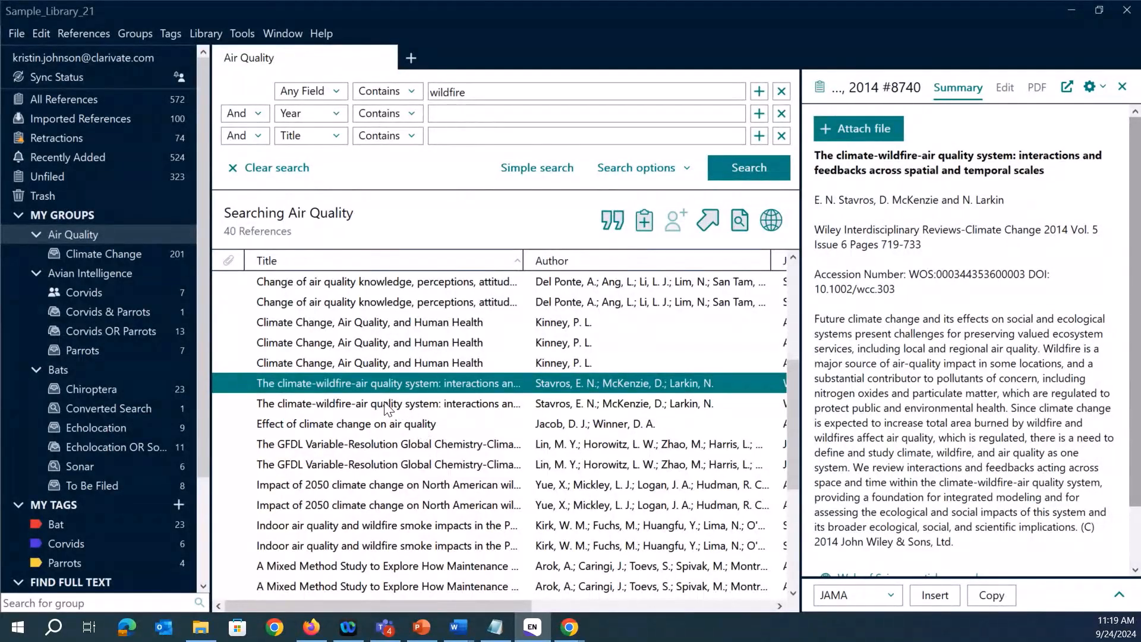
scroll(387, 409, "down", 2)
scroll(359, 347, "up", 1)
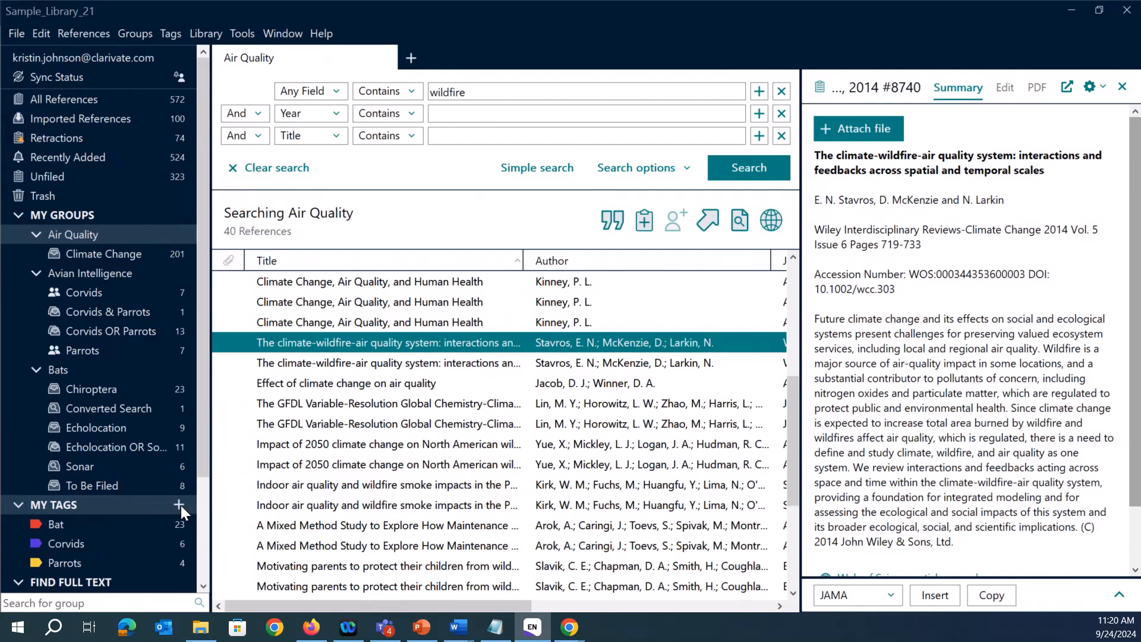
Open tag management for the selected "The climate-wildfire-air quality system" reference
right_click(424, 350)
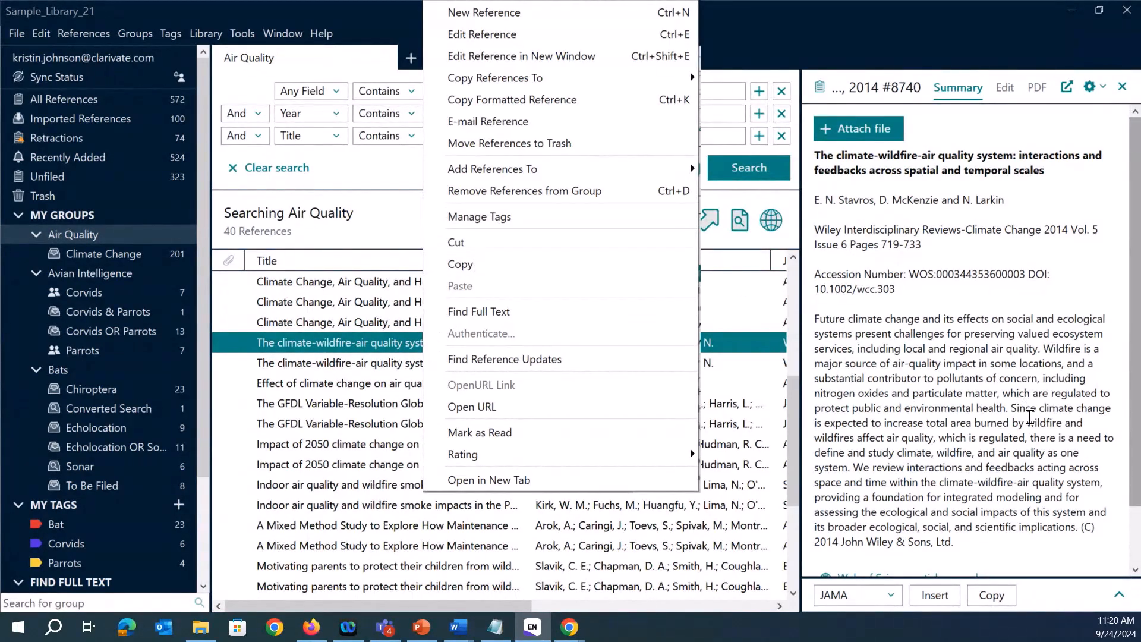
left_click(791, 327)
scroll(805, 385, "down", 1)
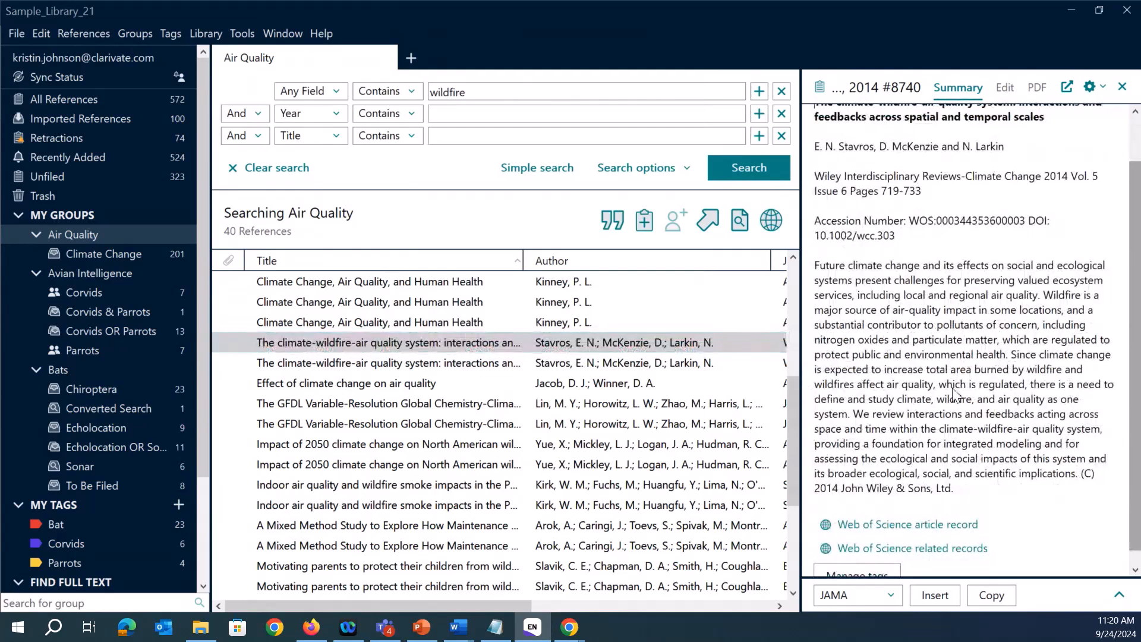
scroll(1135, 310, "down", 1)
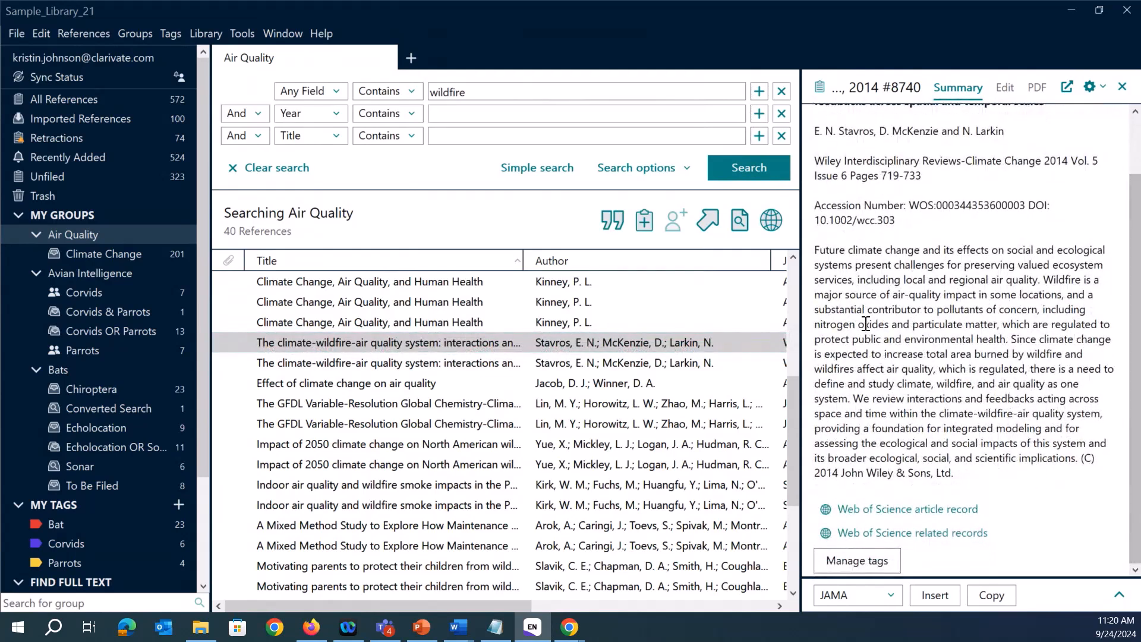
scroll(970, 121, "down", 1)
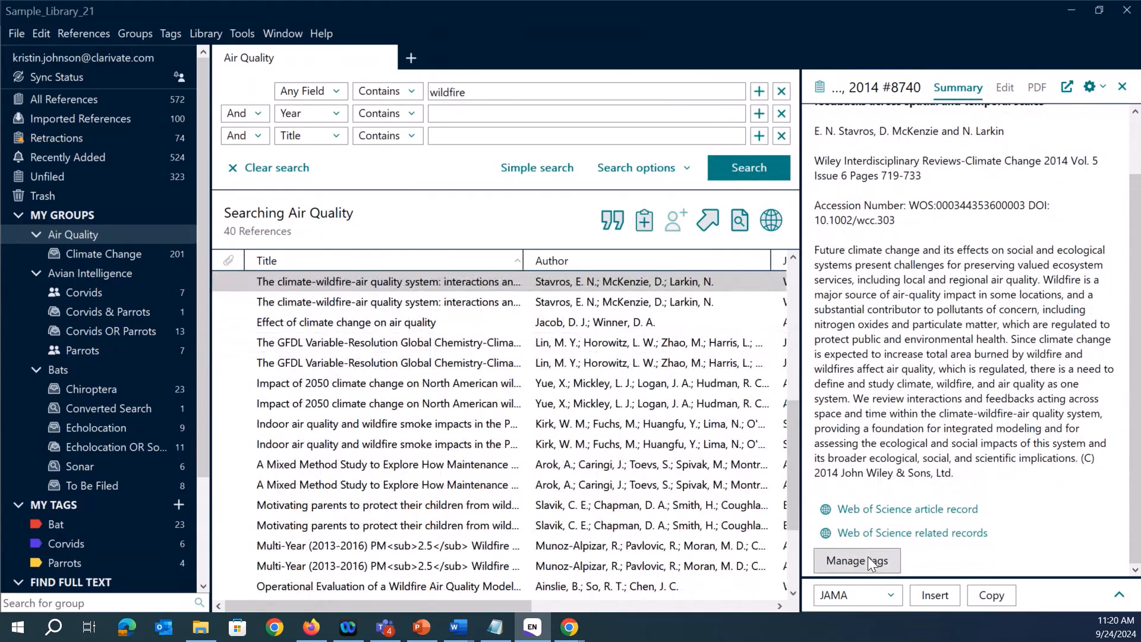
left_click(886, 563)
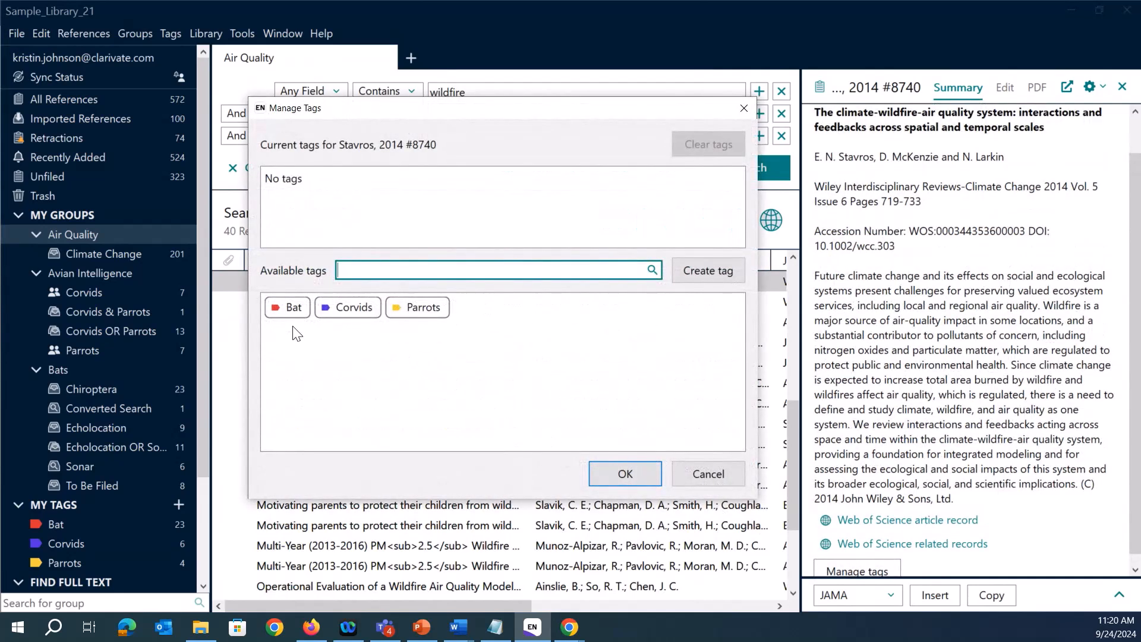
left_click_drag(321, 113, 345, 161)
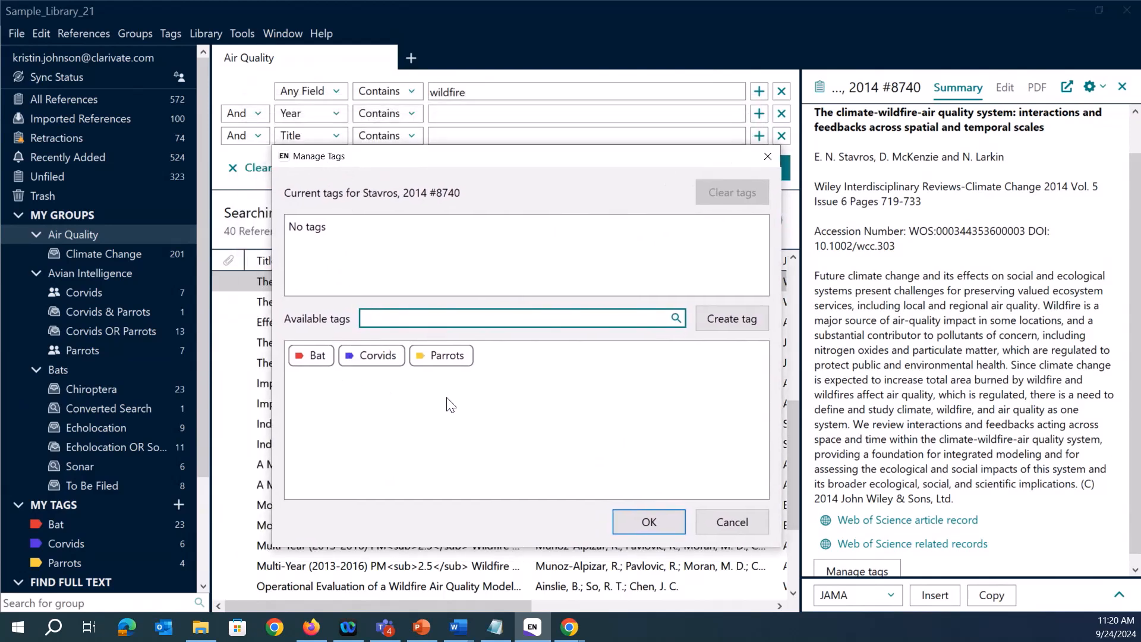
Create a green tag named Wildfire and apply it to the selected reference
left_click(730, 320)
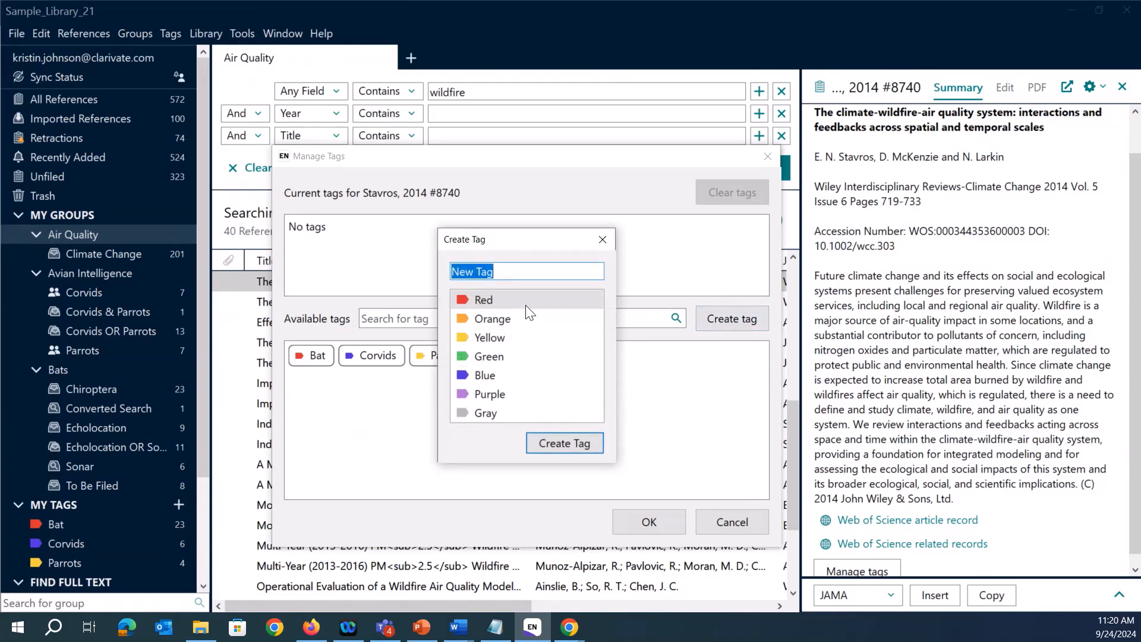
left_click_drag(508, 238, 596, 244)
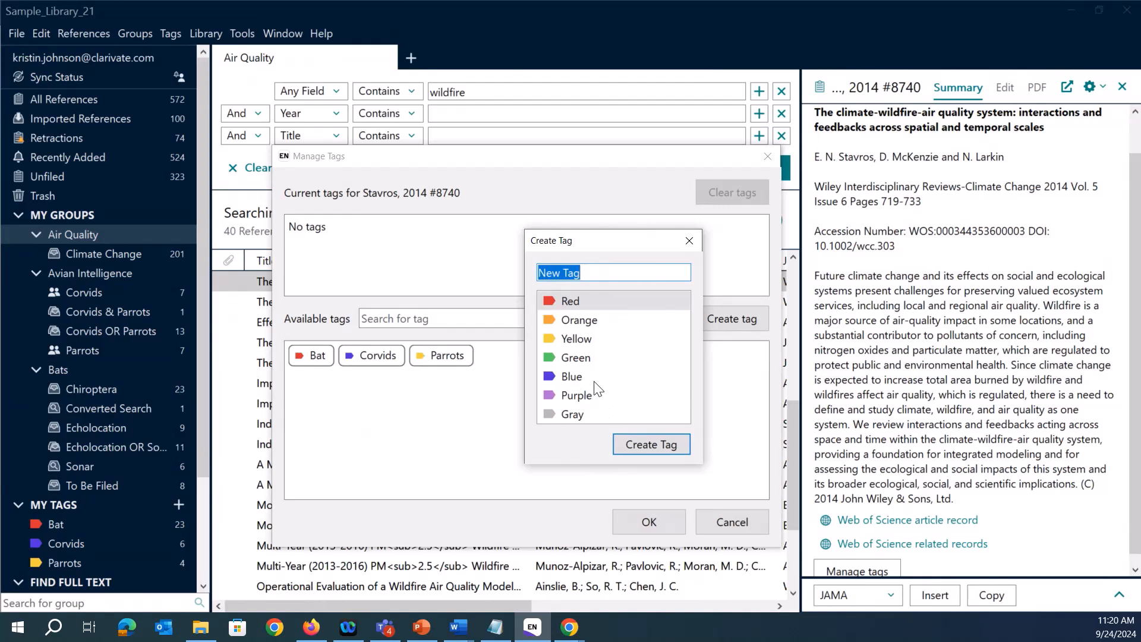
left_click(579, 358)
double_click(578, 273)
left_click(580, 273)
left_click_drag(599, 271, 527, 279)
type("W")
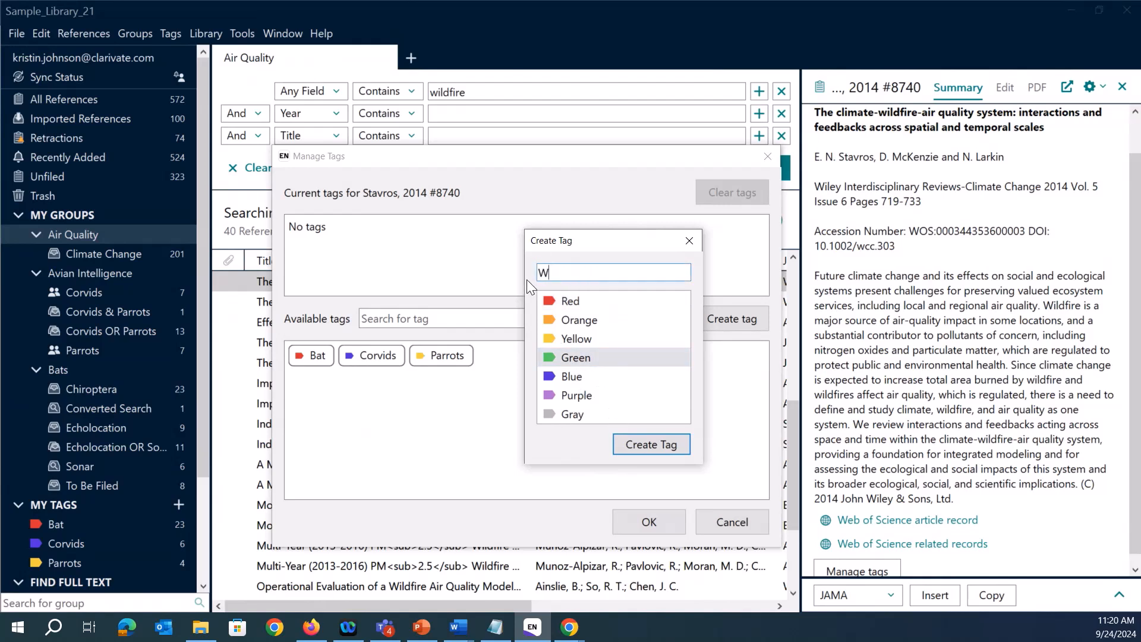
type("ildfire")
left_click(661, 443)
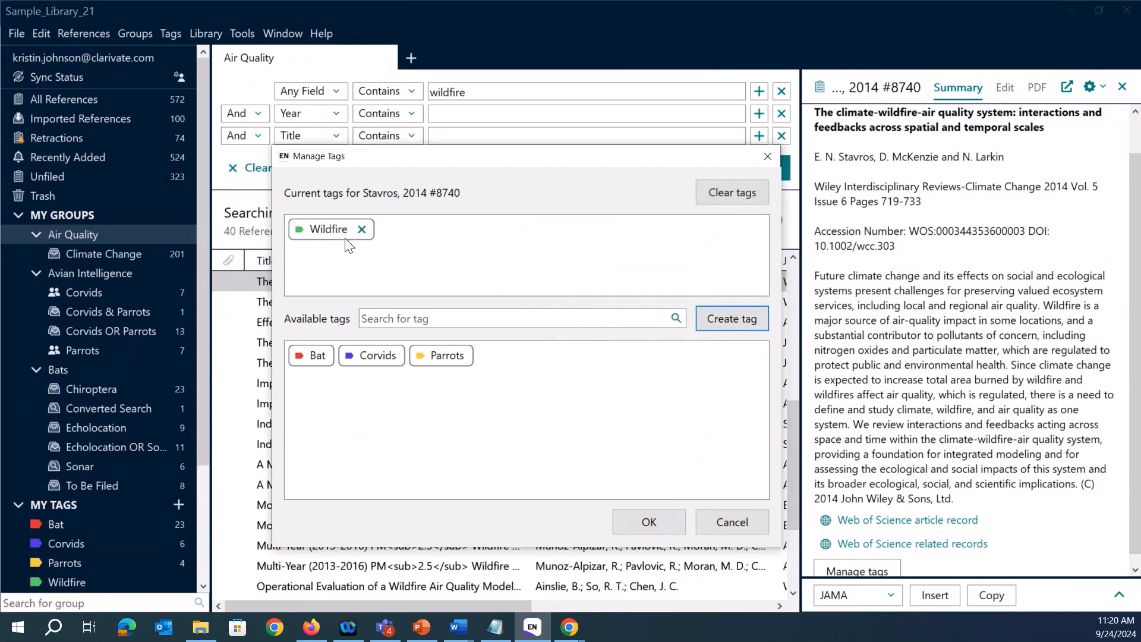
left_click(650, 522)
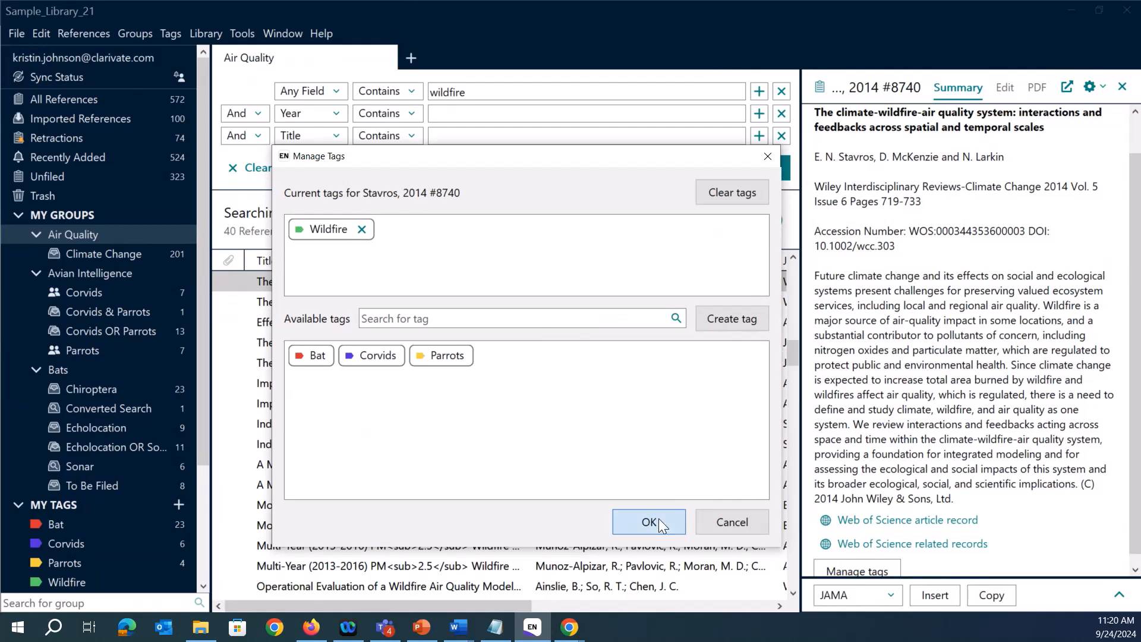
Add the existing Bat, Corvids and Parrots tags to the Wildfire-tagged reference
scroll(519, 545, "down", 1)
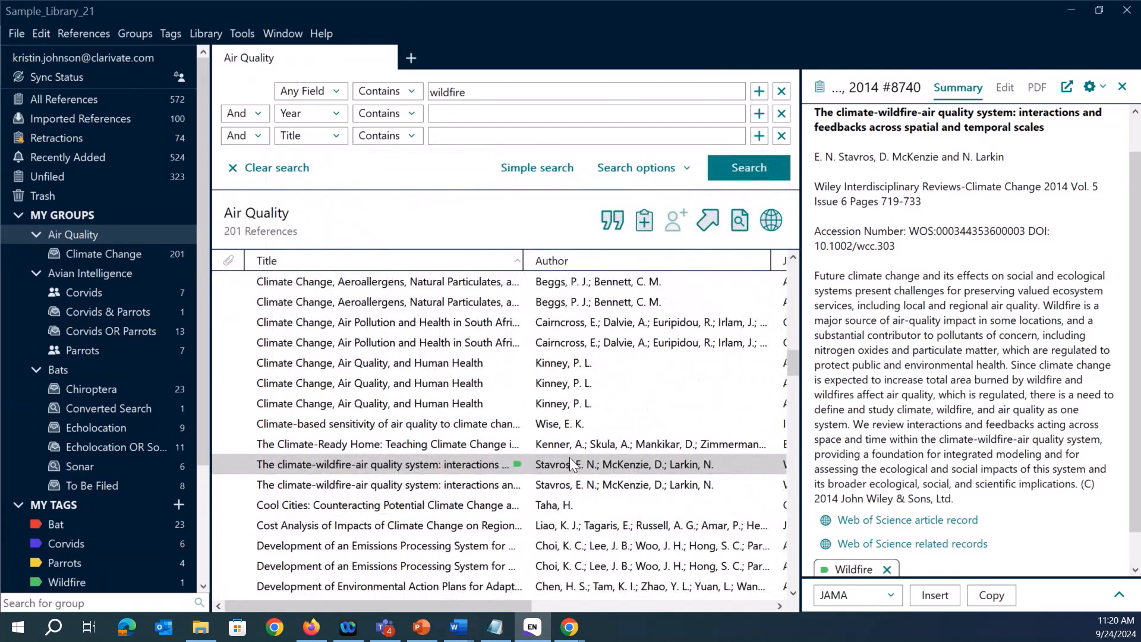
scroll(901, 470, "down", 1)
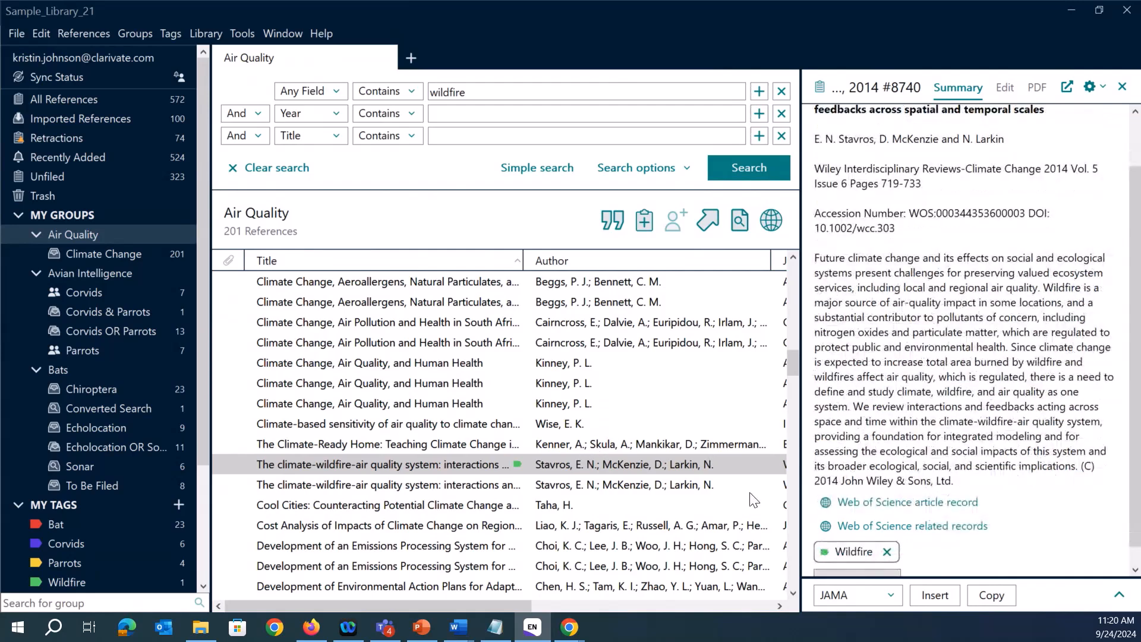
scroll(963, 522, "down", 1)
right_click(441, 462)
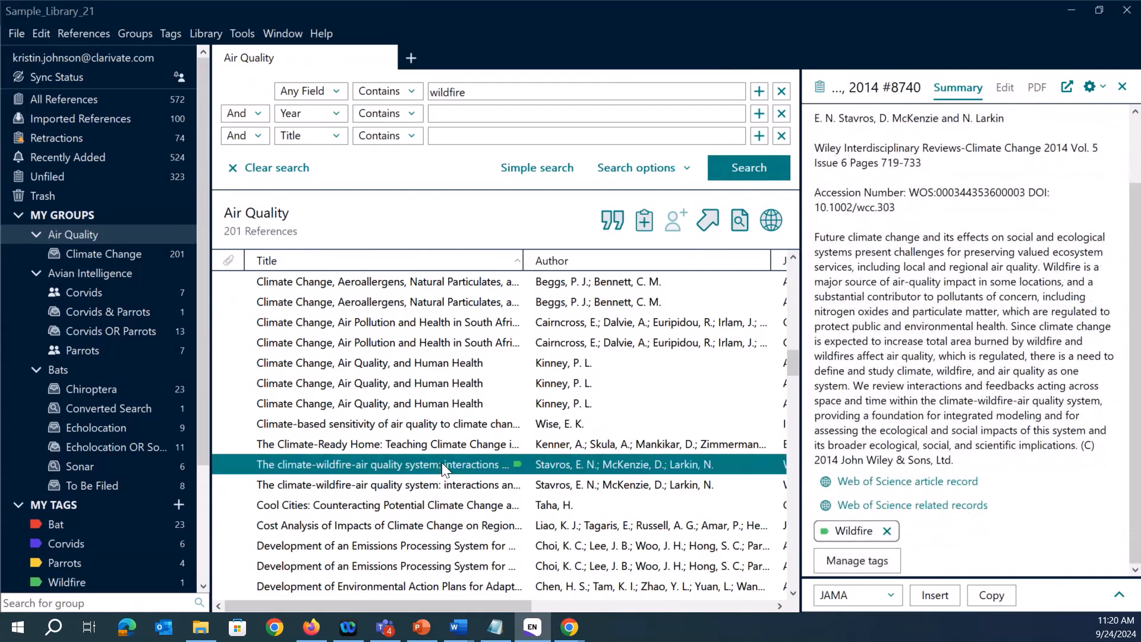
left_click(493, 217)
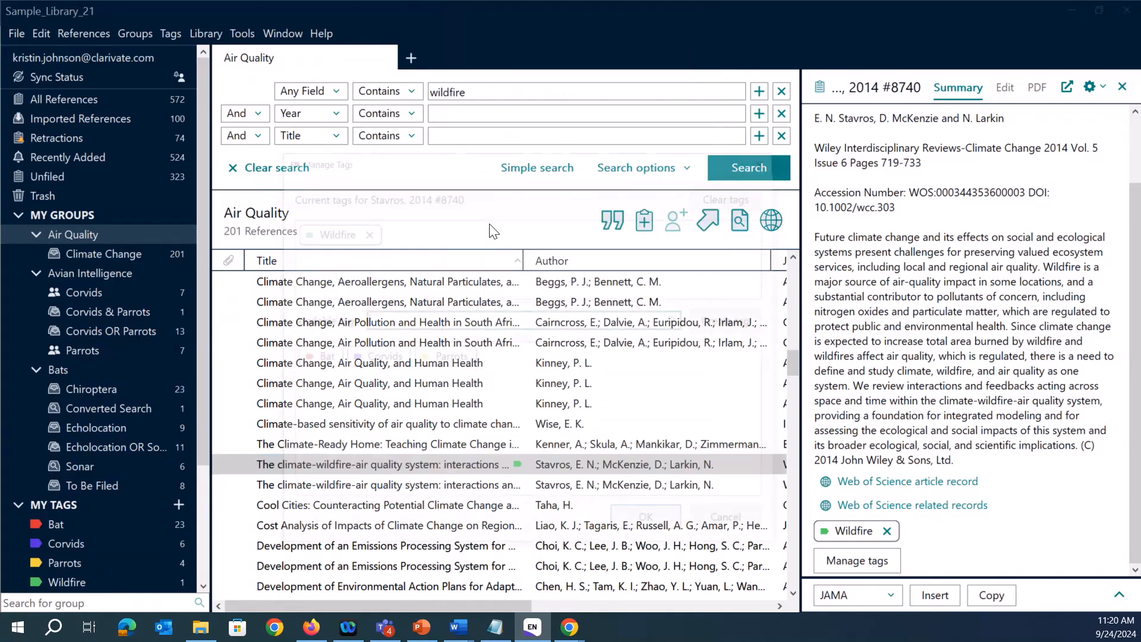
left_click(315, 355)
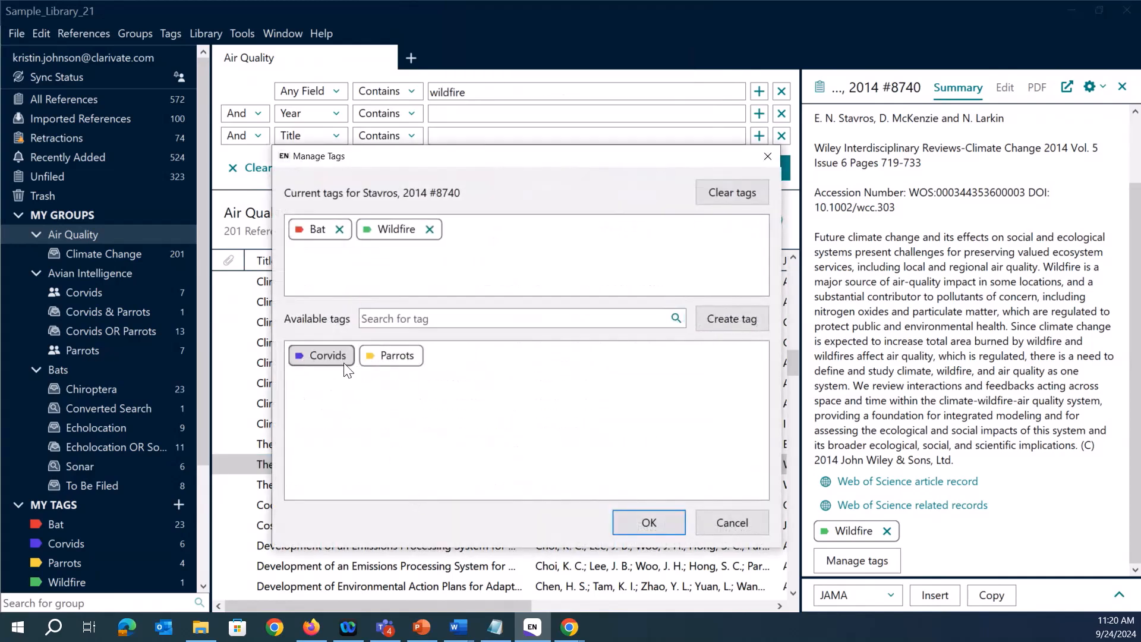
left_click(326, 355)
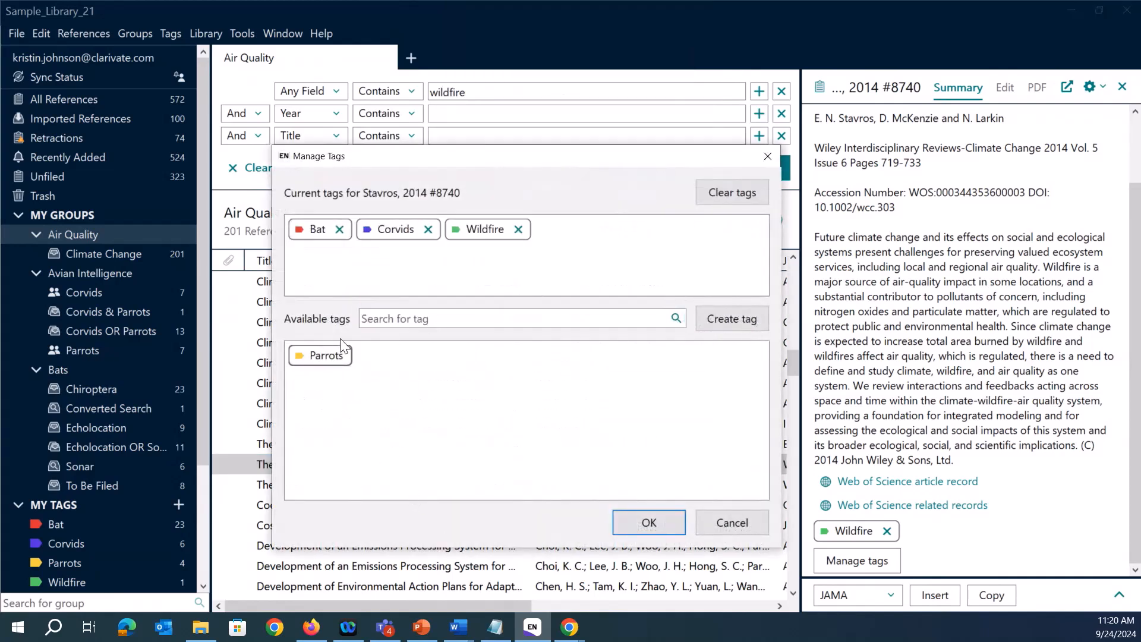
left_click(321, 355)
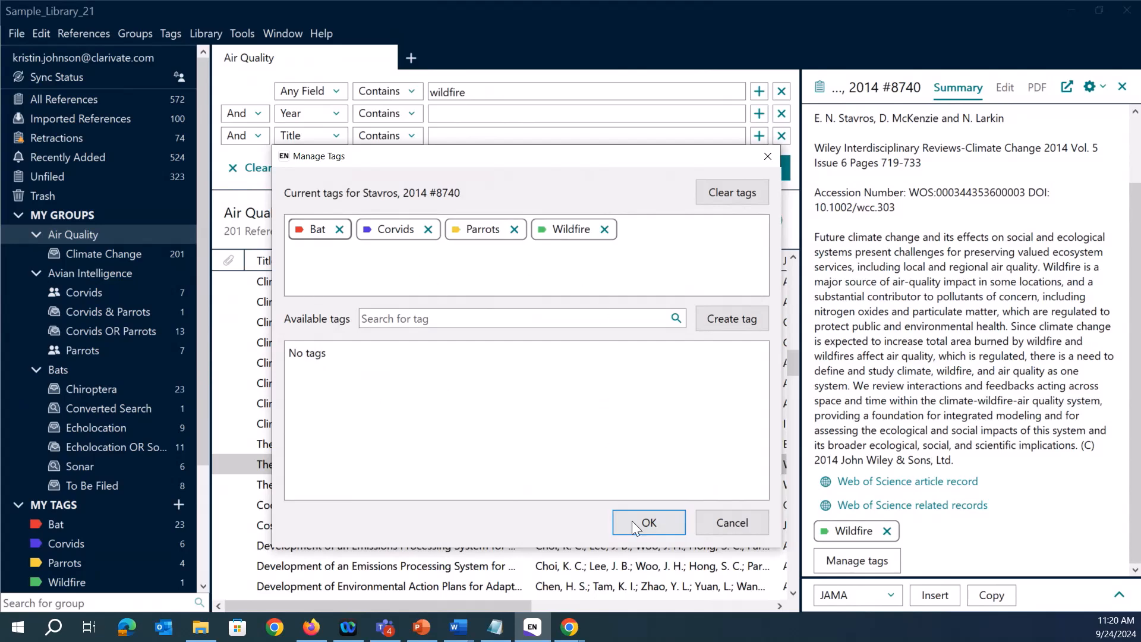
left_click(646, 529)
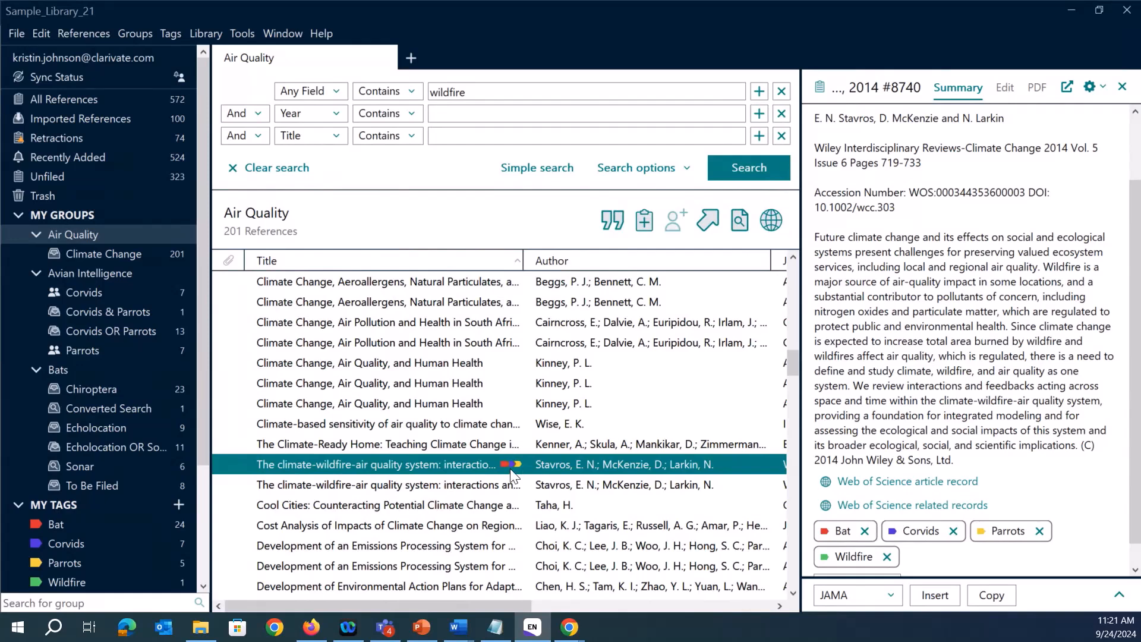
Remove the Bat and Parrots tags from "The climate-wildfire-air quality system" reference
mouse_move(520, 468)
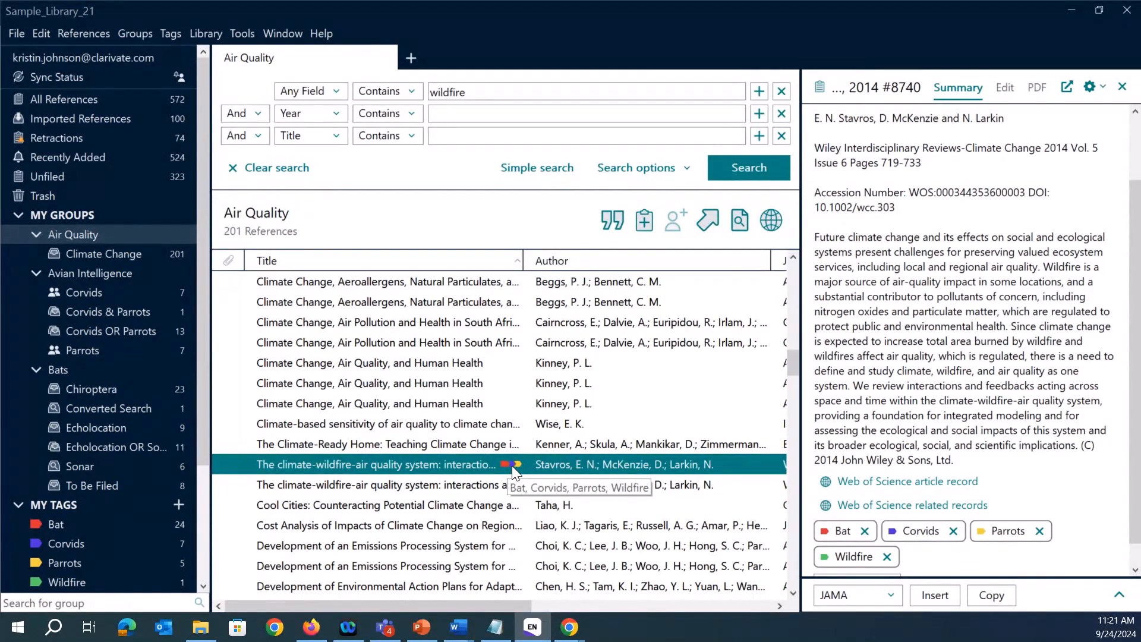
right_click(512, 466)
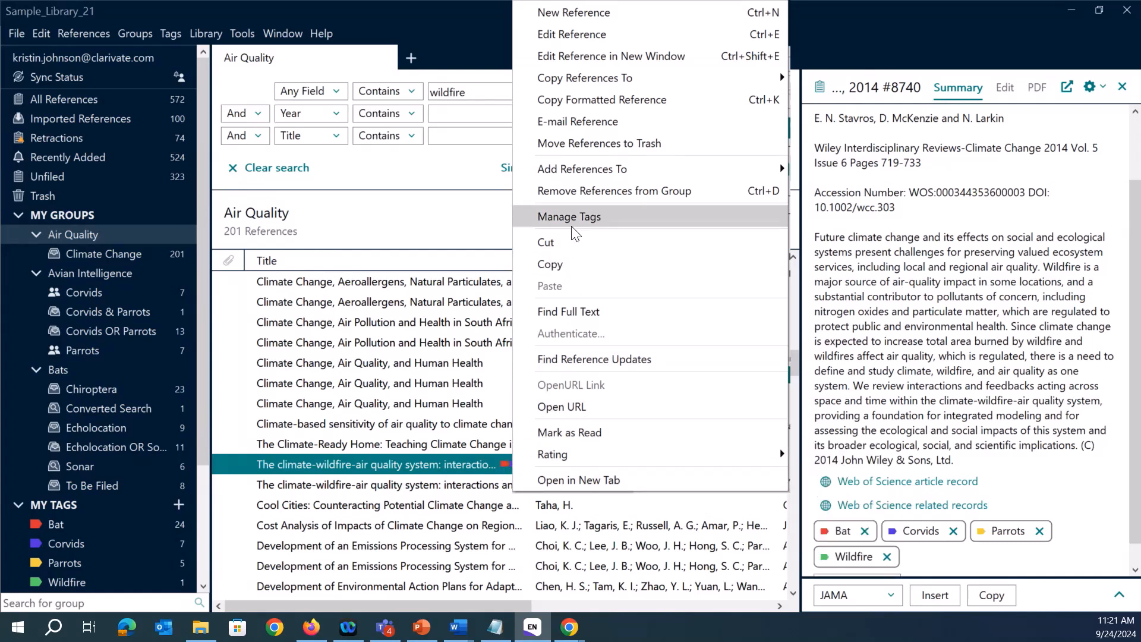
left_click(945, 407)
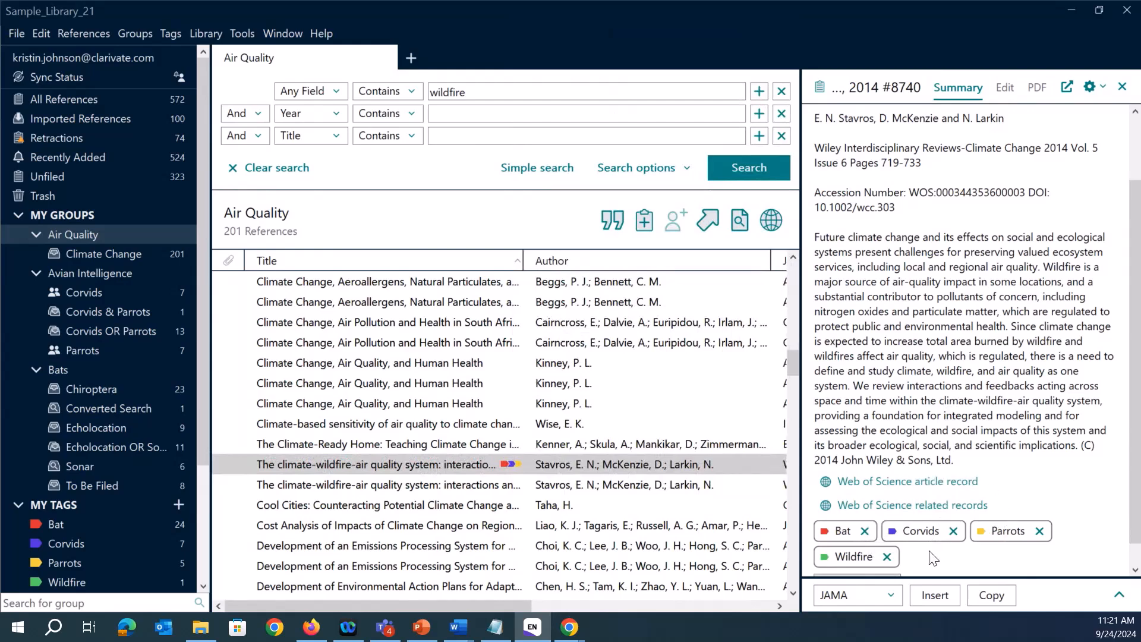
left_click(865, 531)
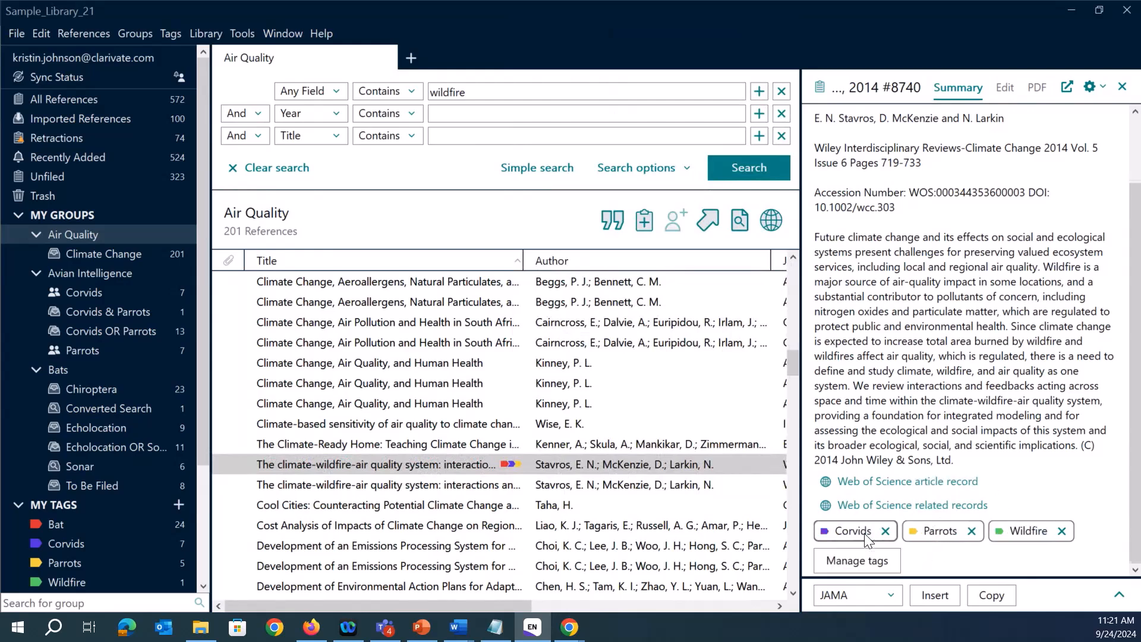
mouse_move(520, 465)
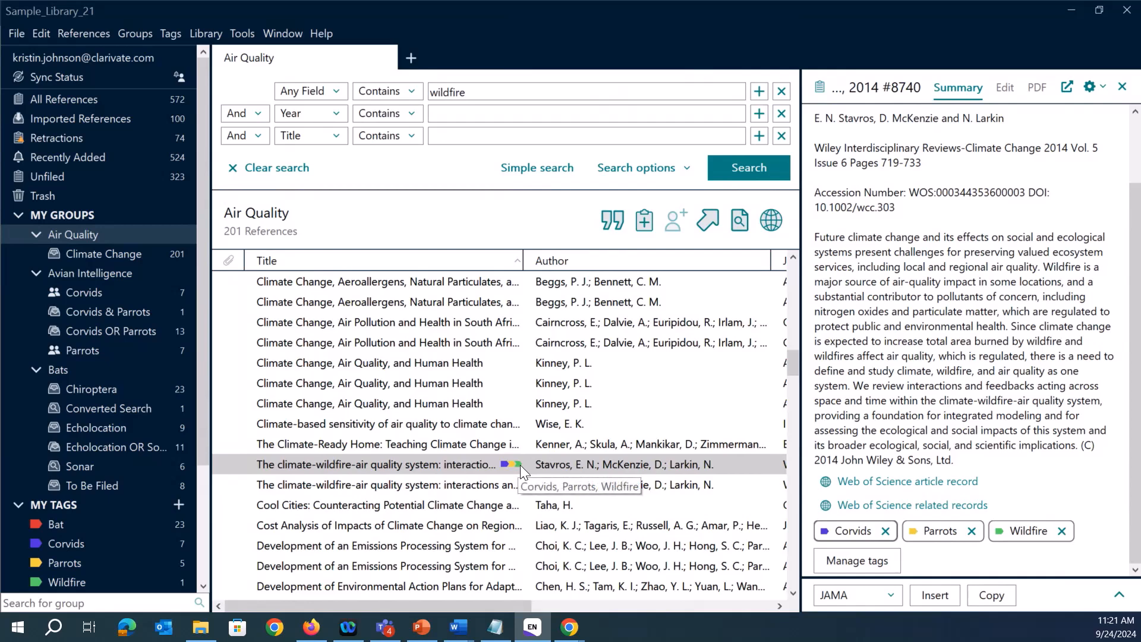
left_click(972, 531)
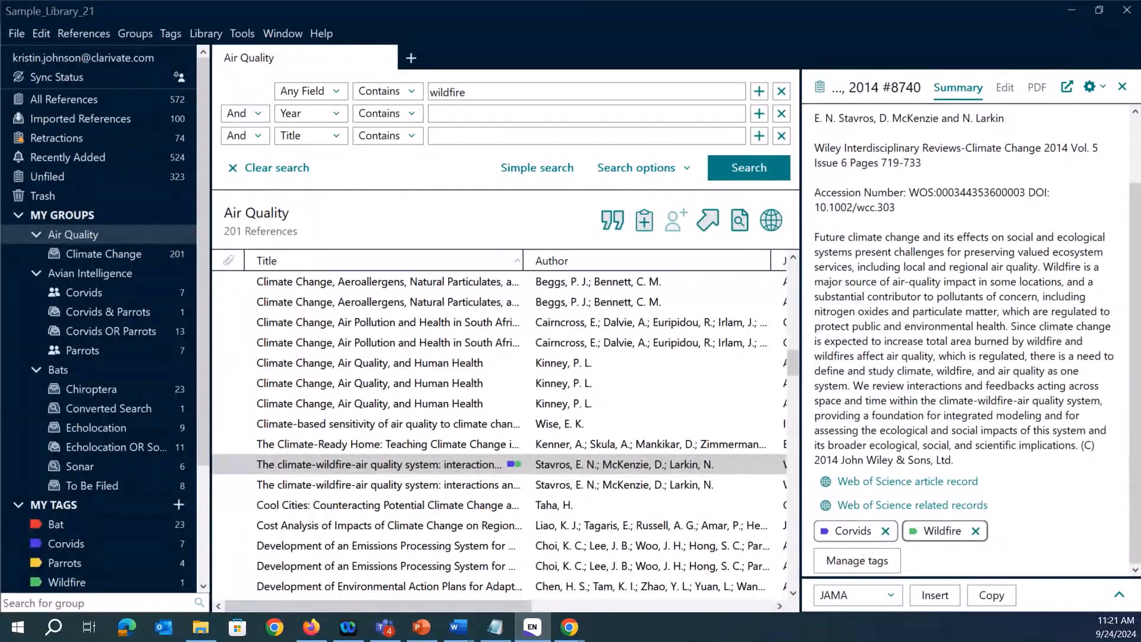
Browse the references in the Corvids OR Parrots group and those tagged Wildfire and Bat
key("alt+Tab")
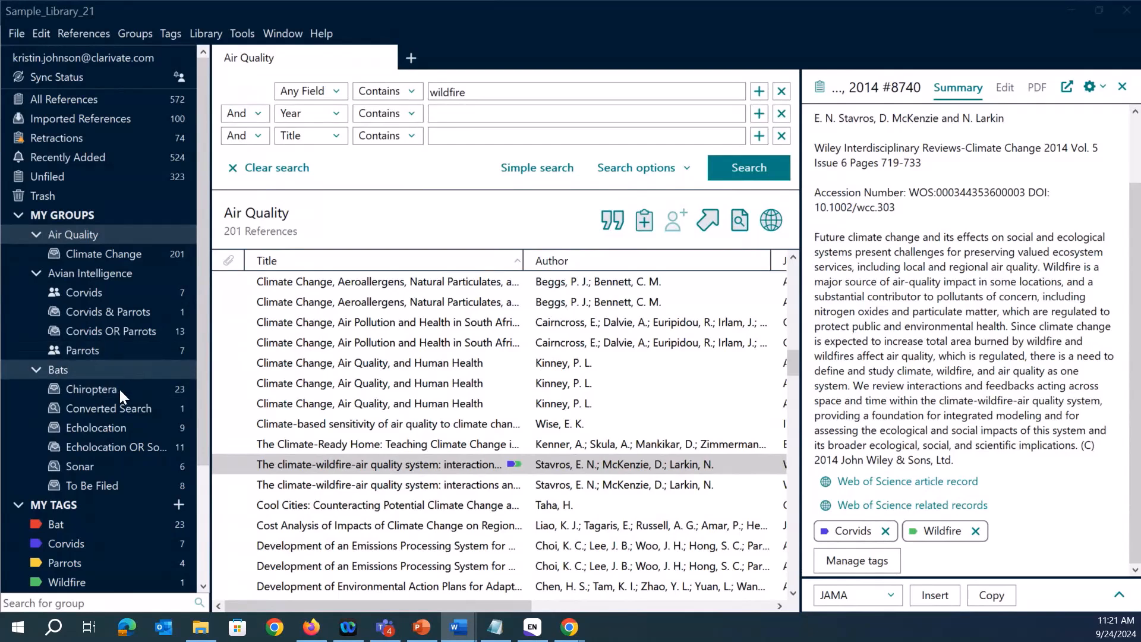
left_click(93, 332)
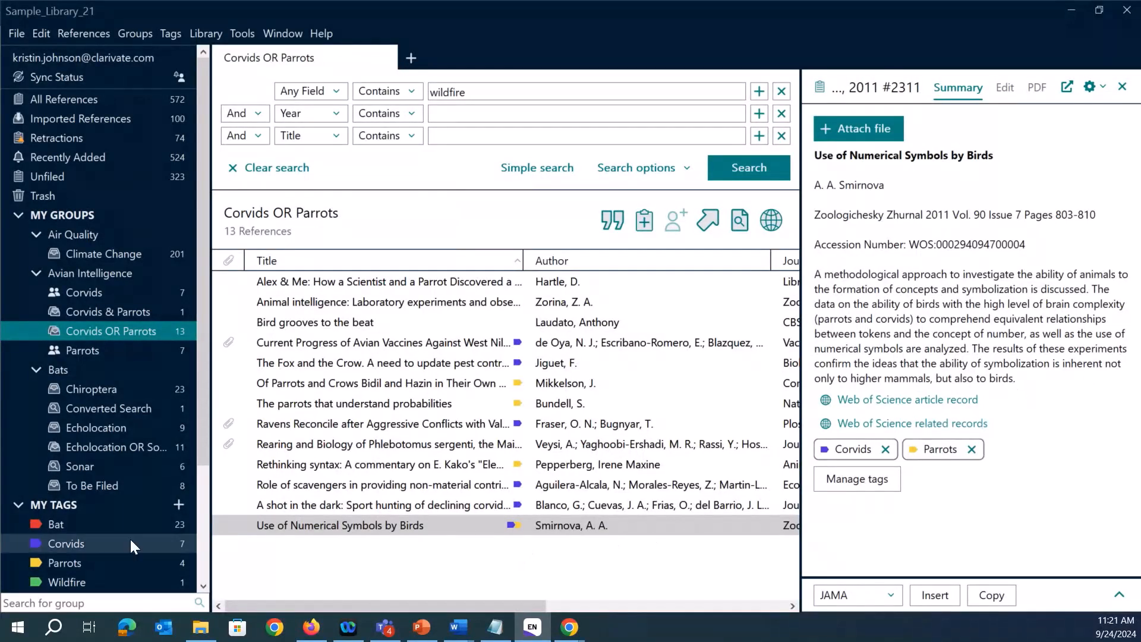
scroll(118, 504, "down", 2)
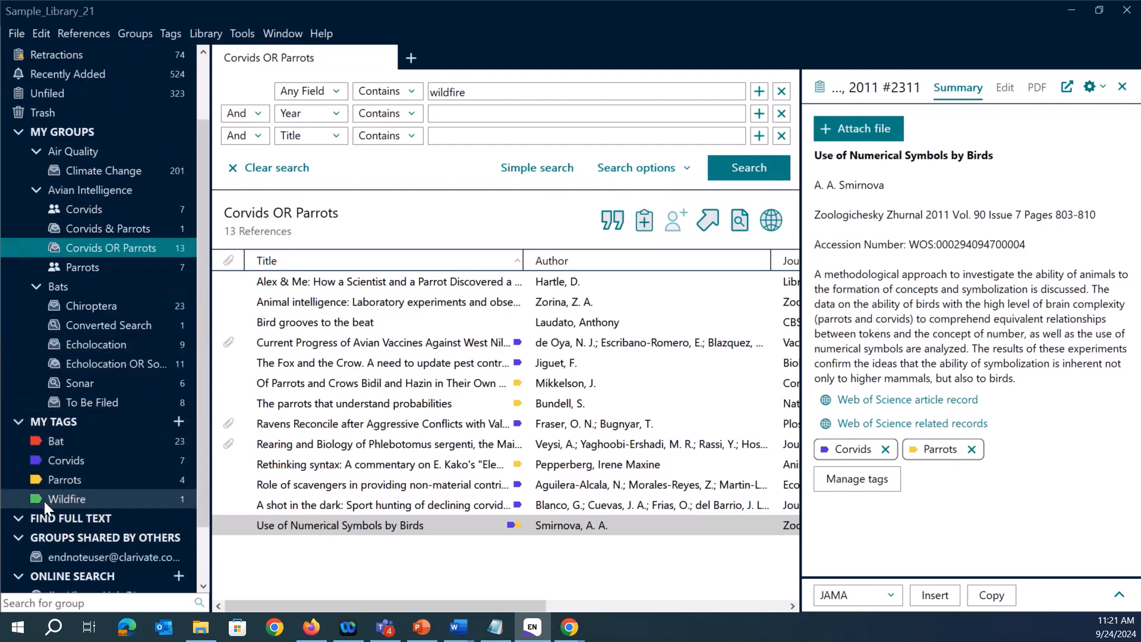
left_click(117, 500)
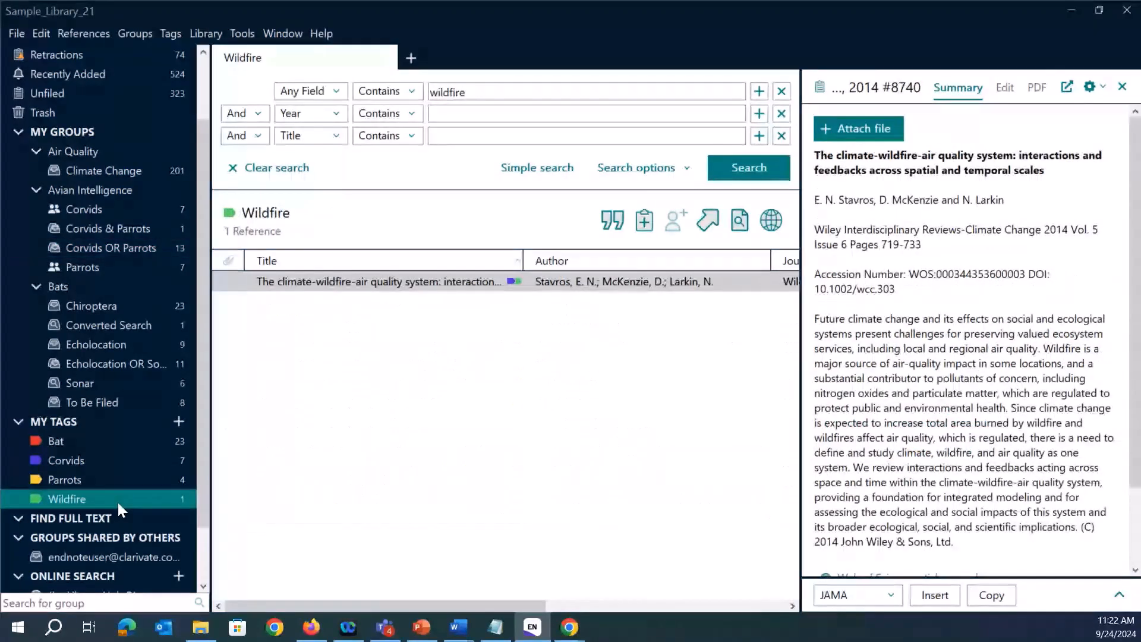
left_click(142, 440)
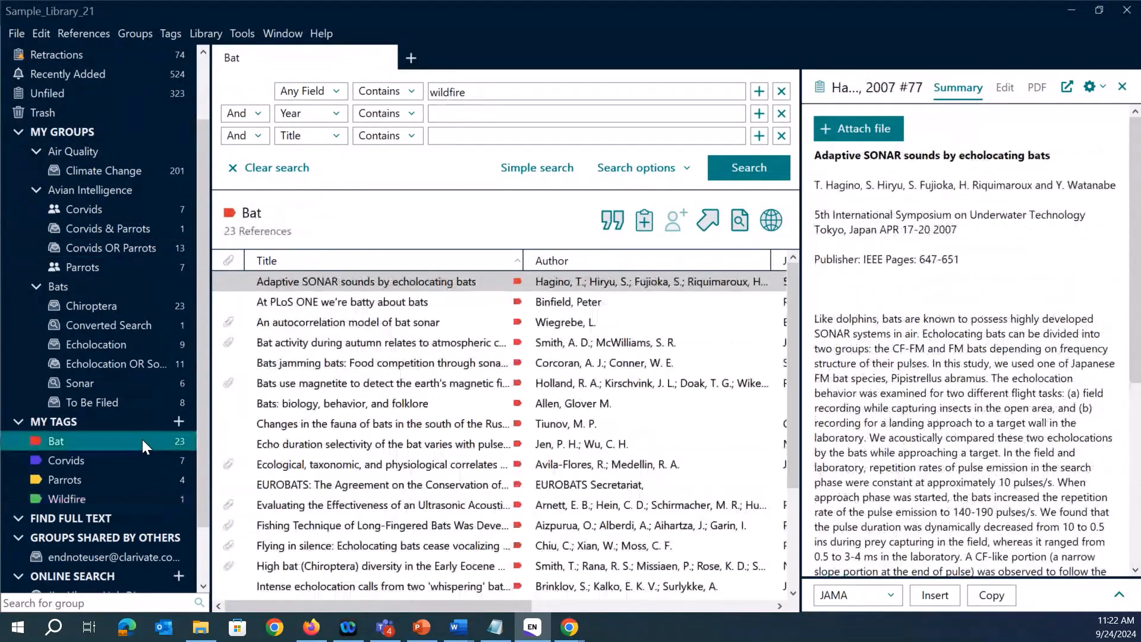
scroll(473, 489, "down", 1)
scroll(474, 489, "down", 1)
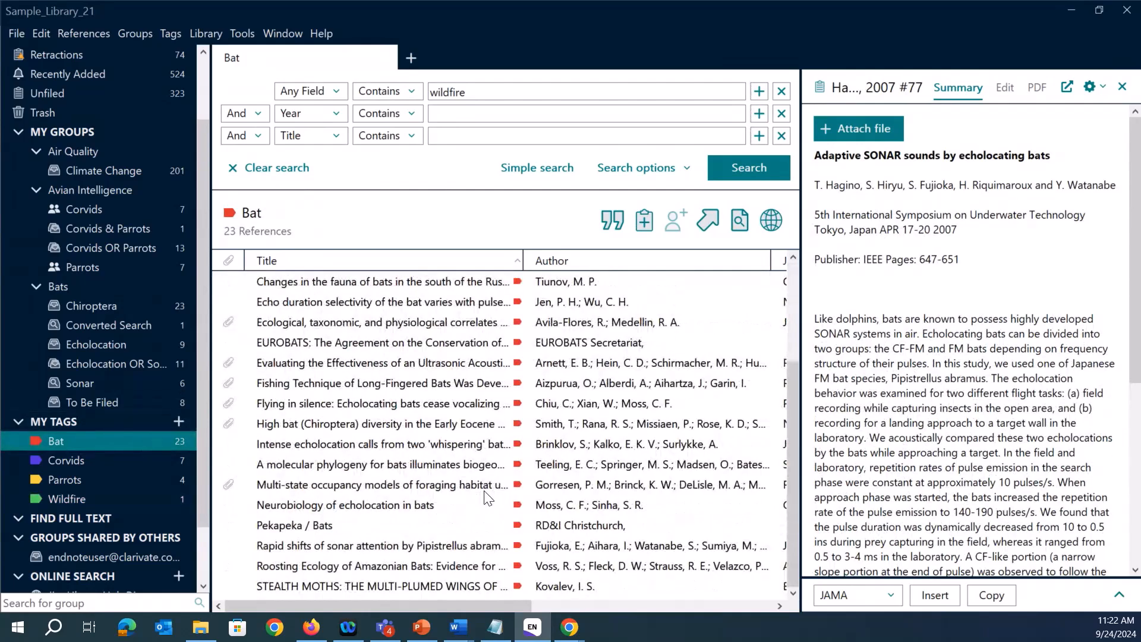
scroll(474, 489, "up", 3)
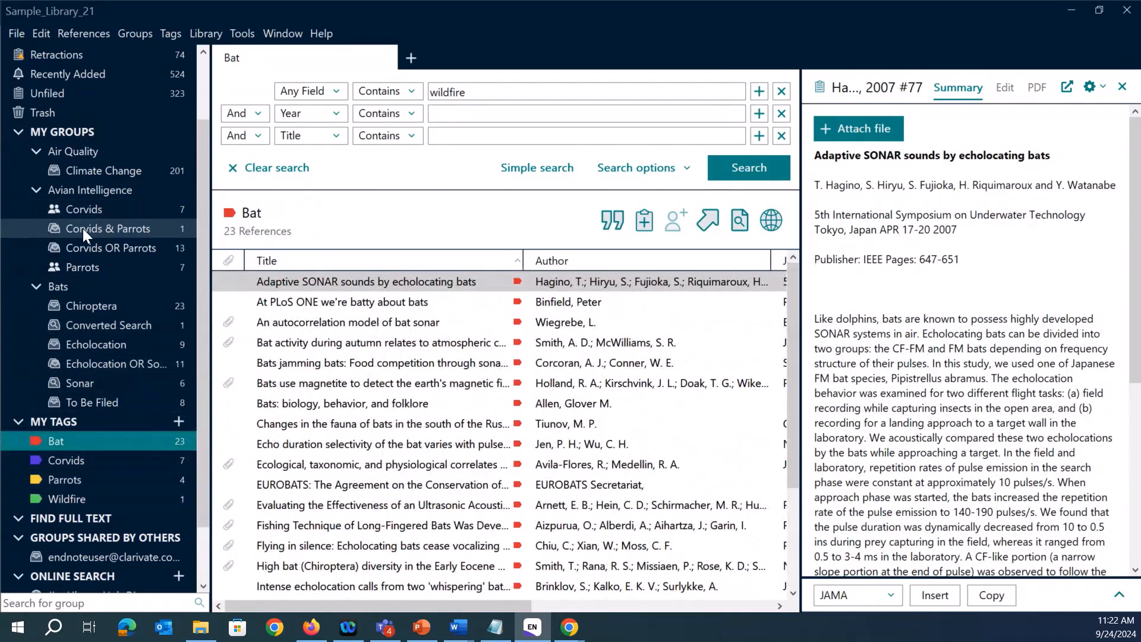
Show the Climate Change group and set the first search row's field to PDF Notes
left_click(76, 172)
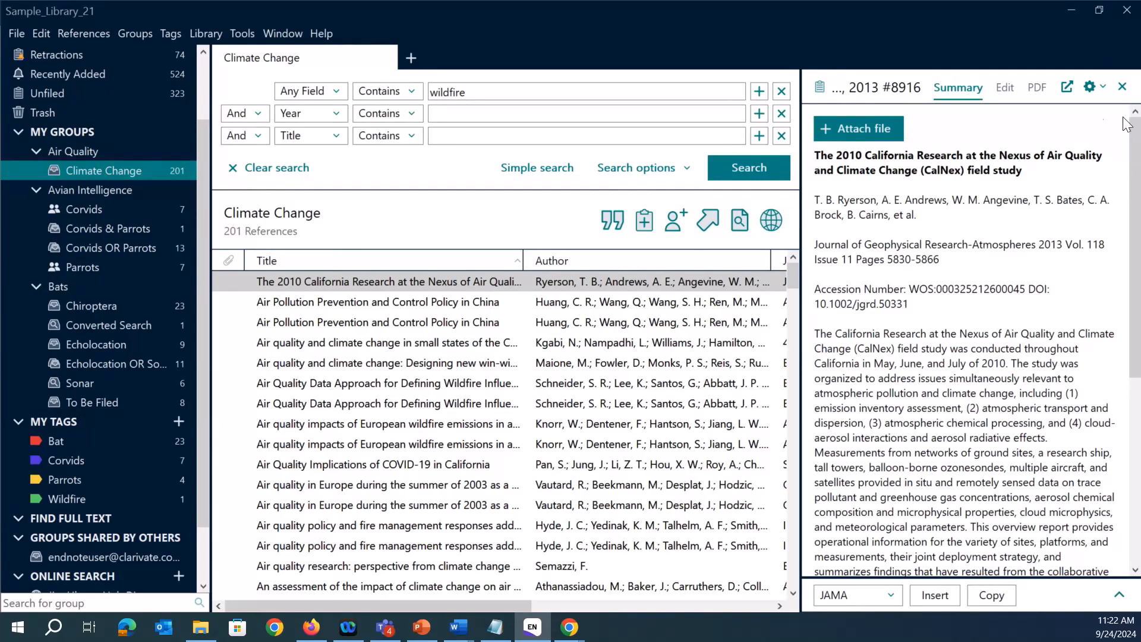
left_click(340, 93)
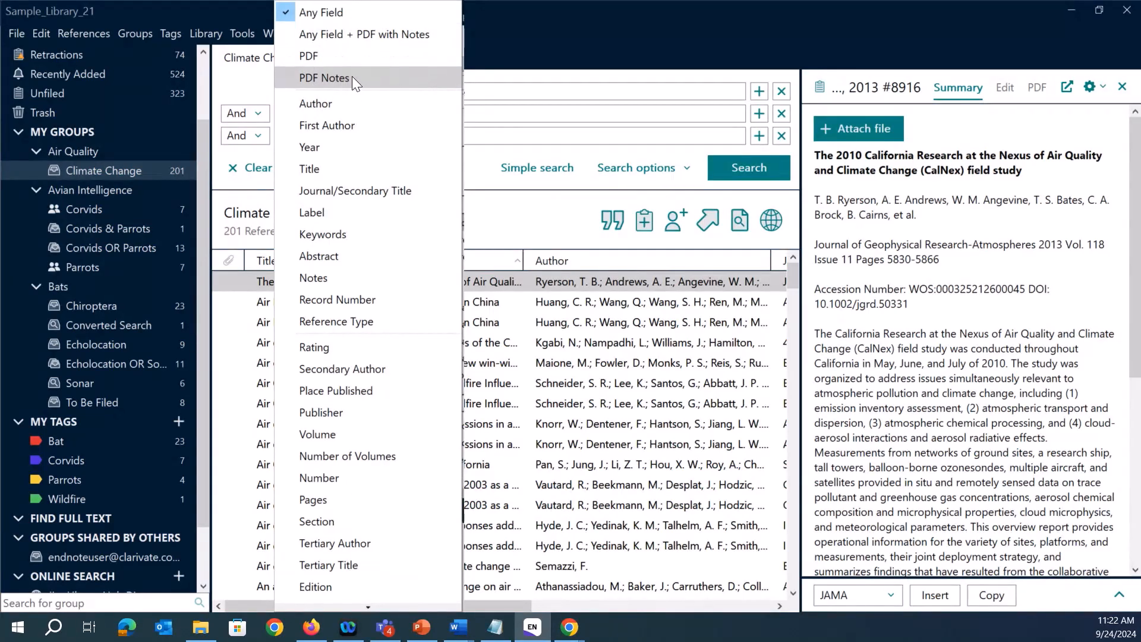
left_click(334, 77)
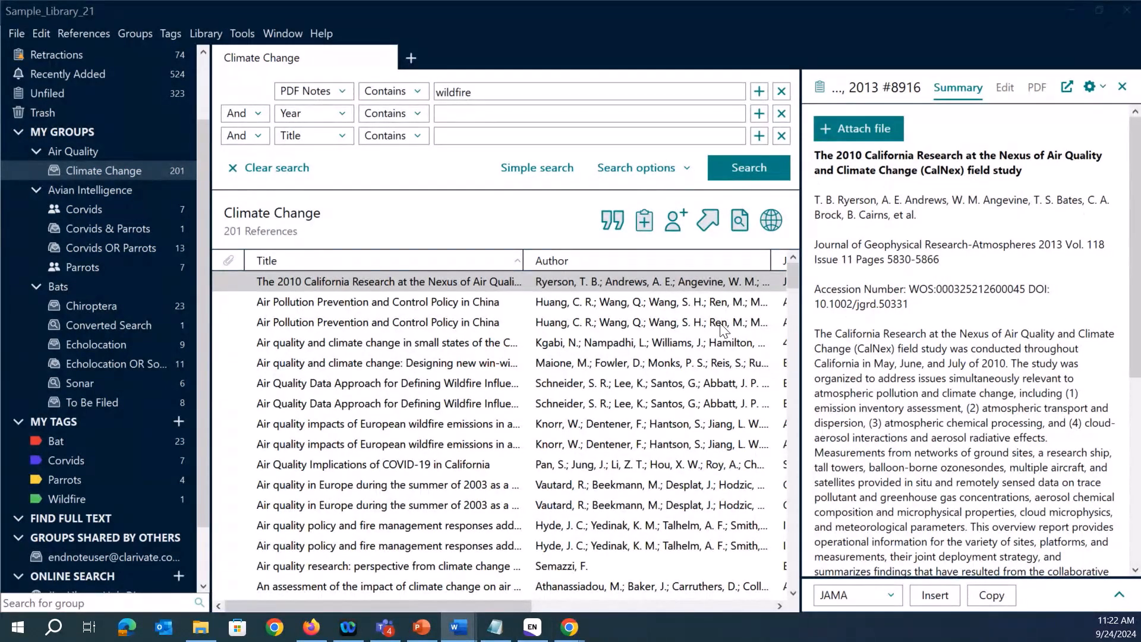
Search the PDF Notes of the Climate Change group for "tools" and dismiss the resulting message
double_click(481, 96)
type("tools")
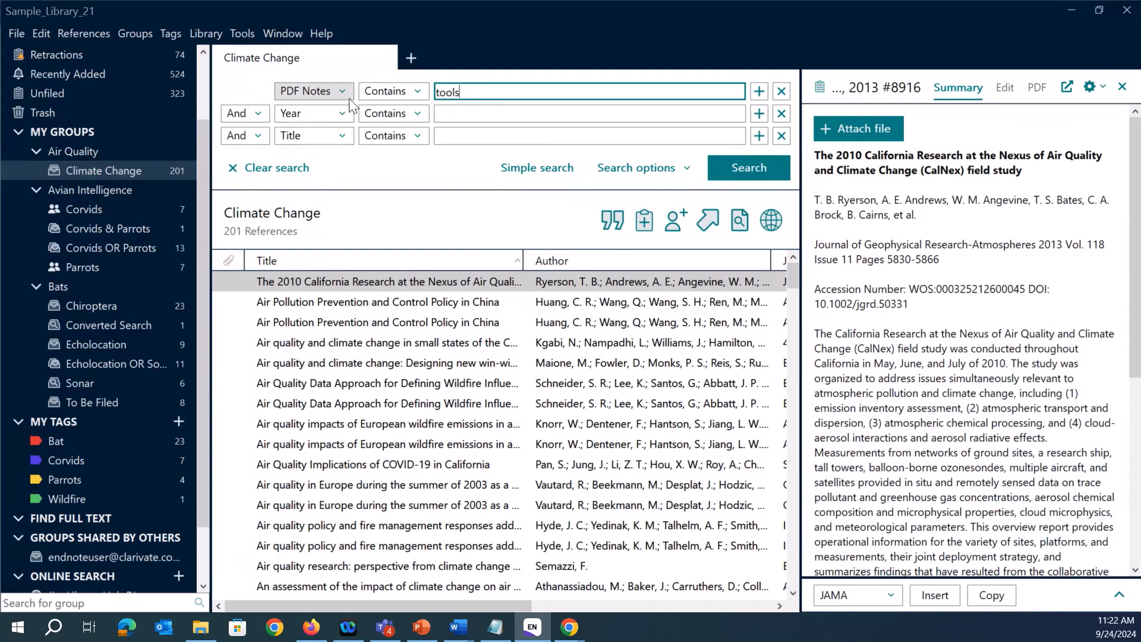
left_click(753, 173)
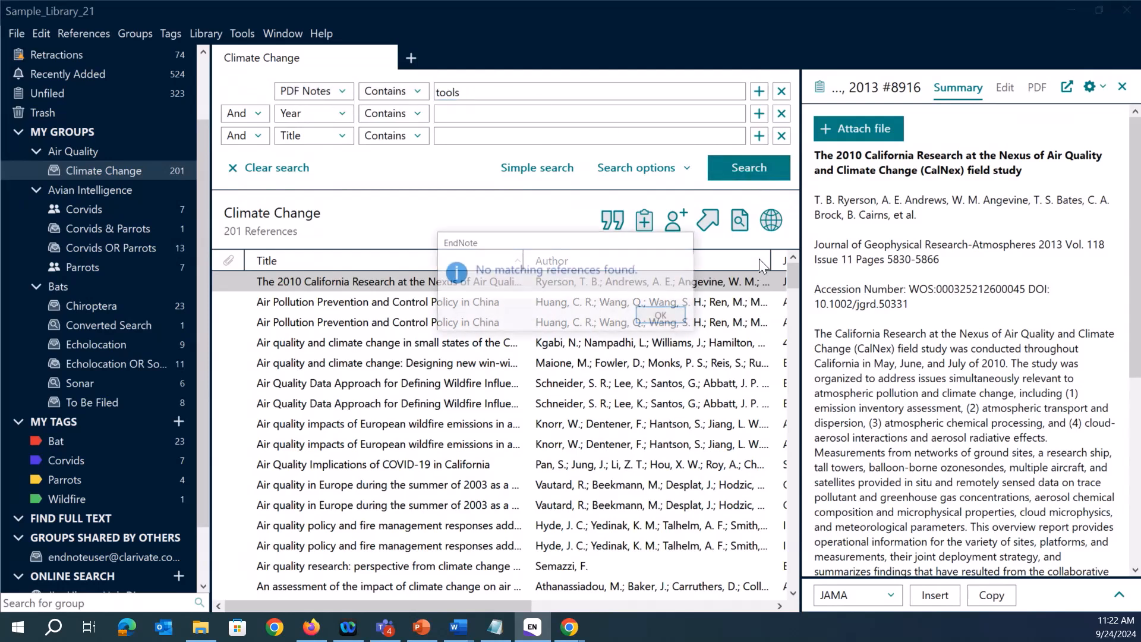
left_click(660, 316)
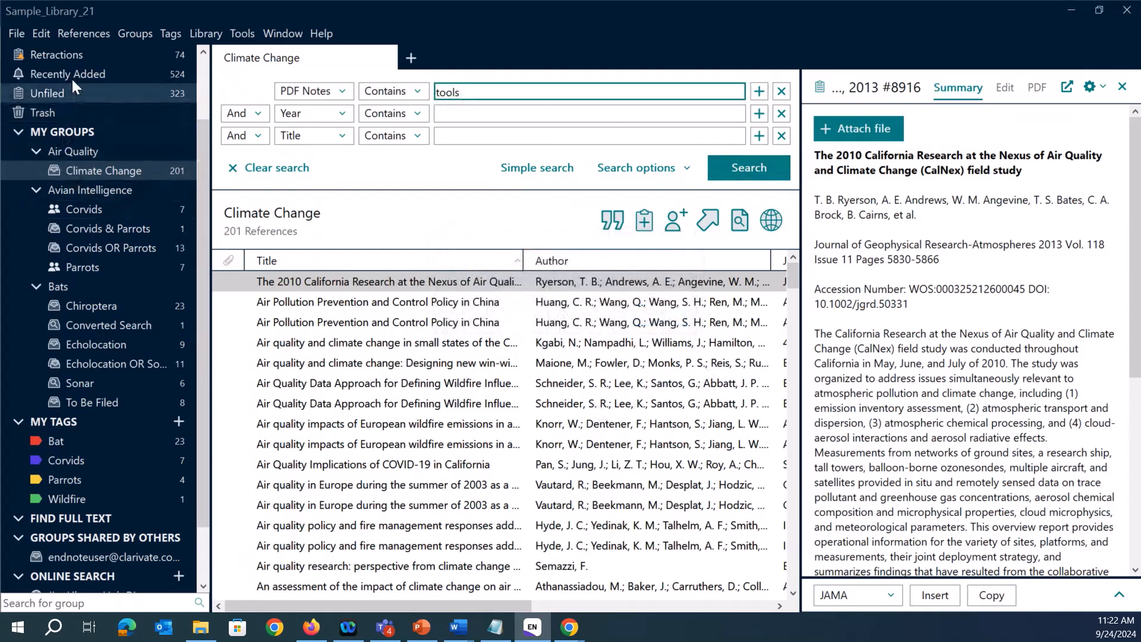
Repeat the PDF Notes search for "tools" across All References
scroll(71, 101, "up", 2)
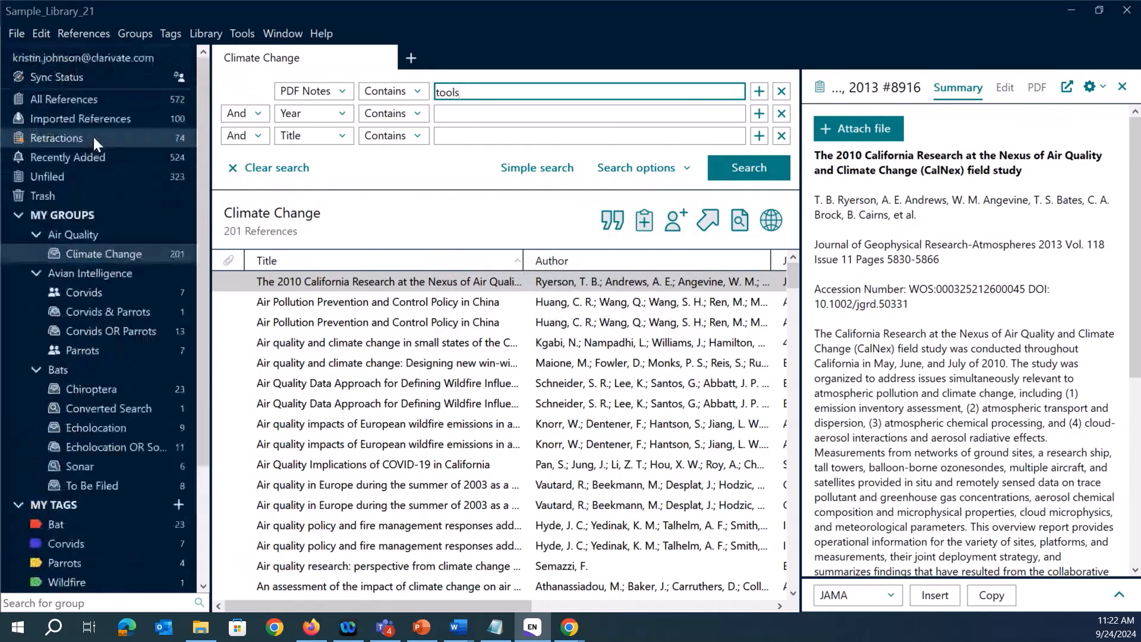
left_click(86, 101)
left_click(749, 168)
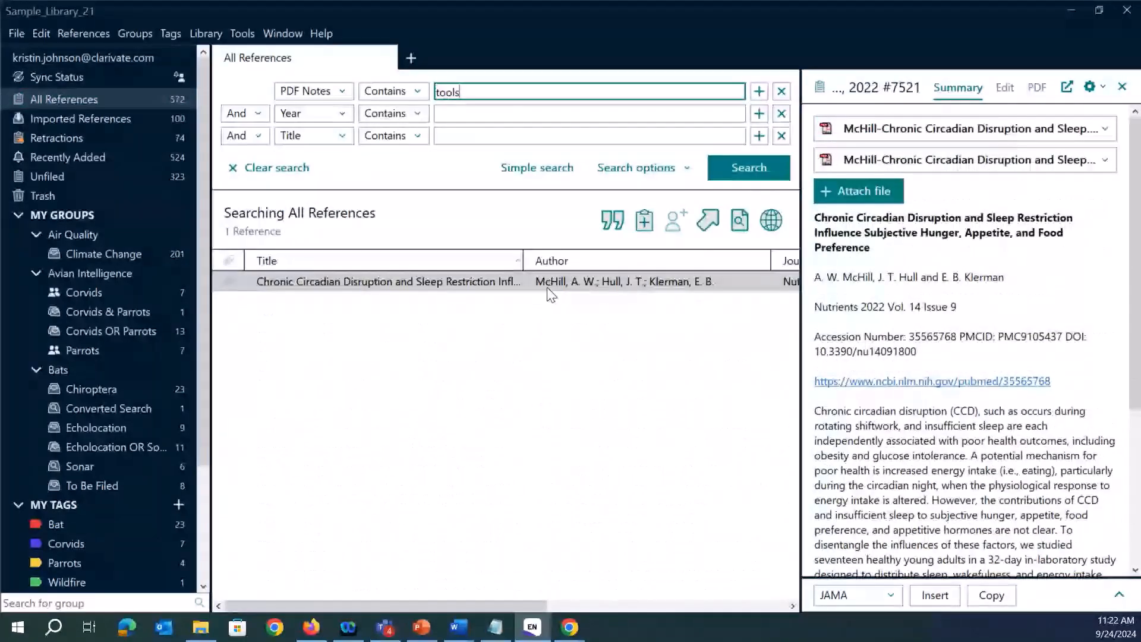
Open the PDF attached to the "Chronic Circadian Disruption and Sleep Restriction" reference in its own full-size window
left_click(295, 283)
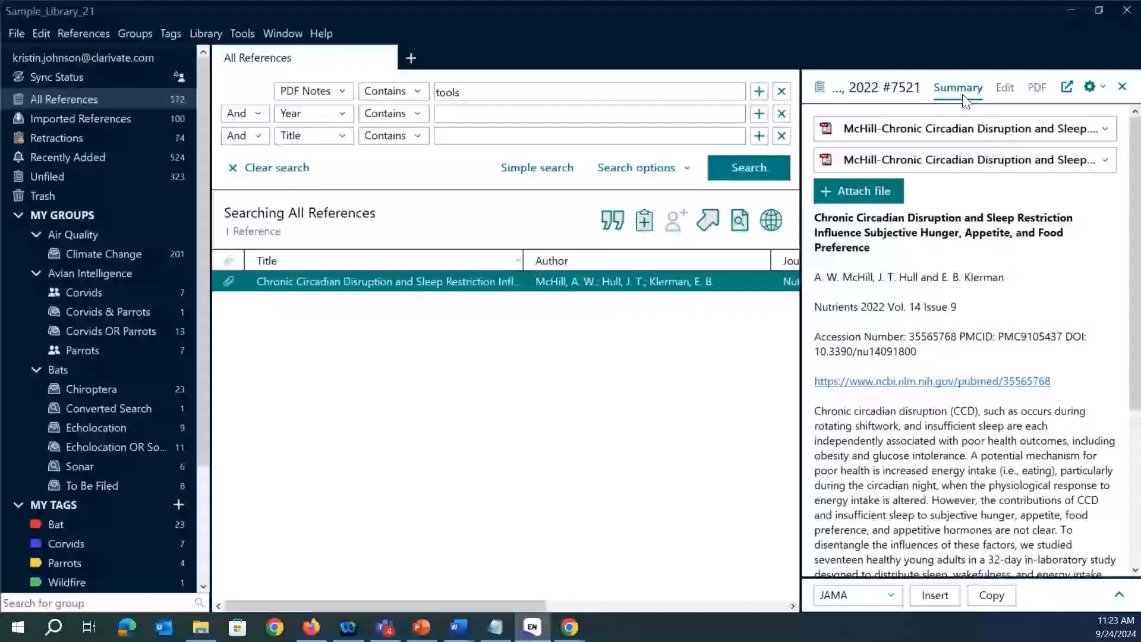
left_click(1036, 87)
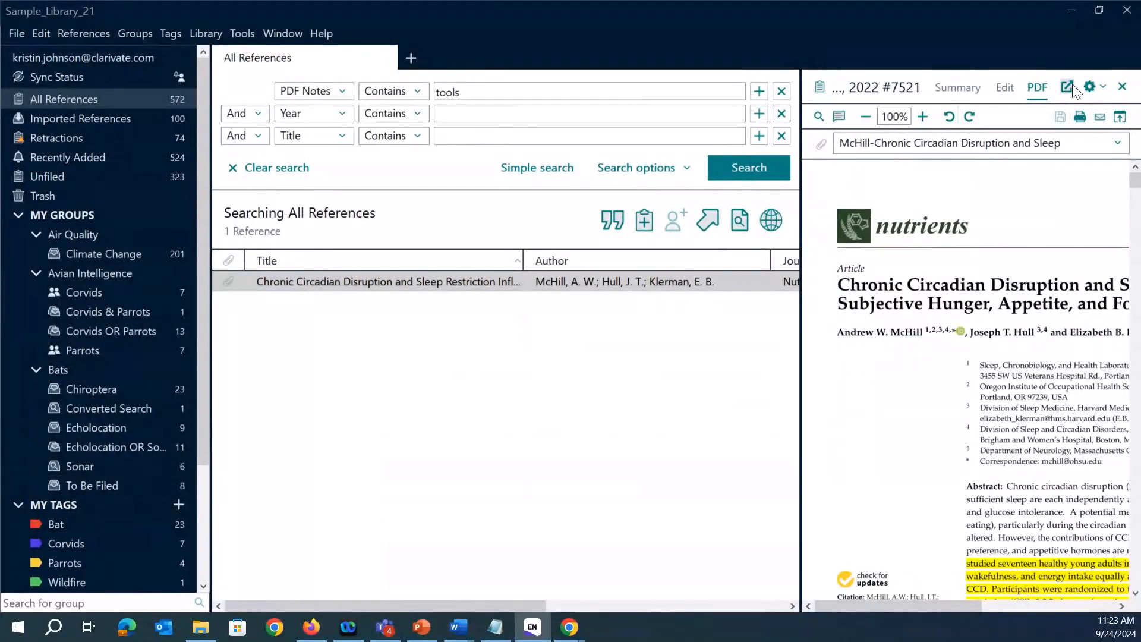
left_click(1070, 88)
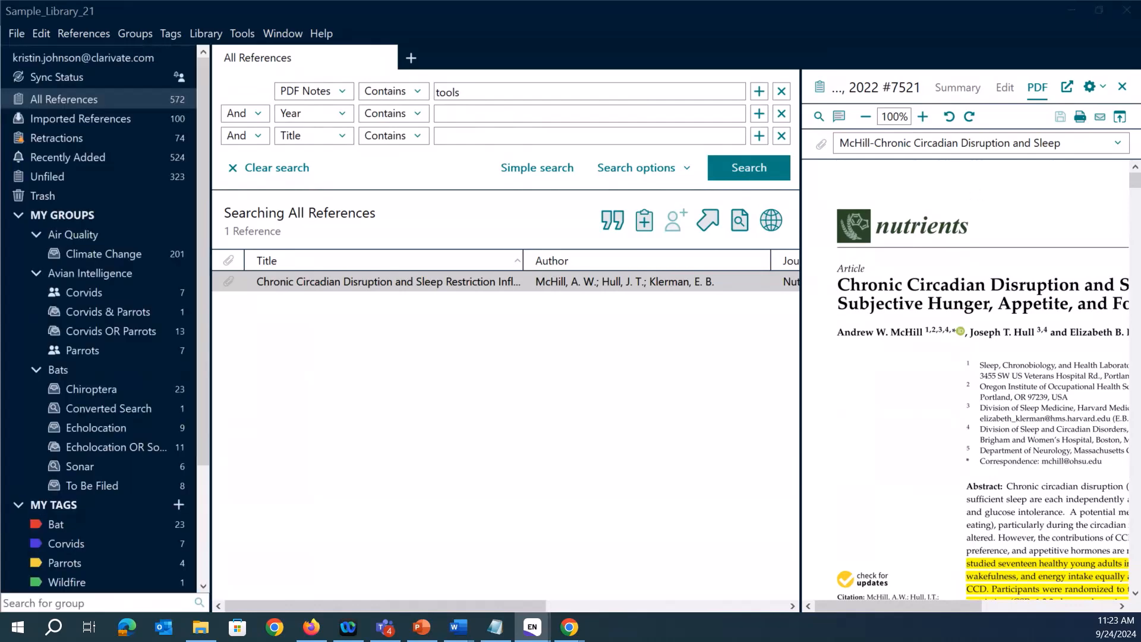
left_click_drag(1064, 12, 686, 75)
left_click(1009, 69)
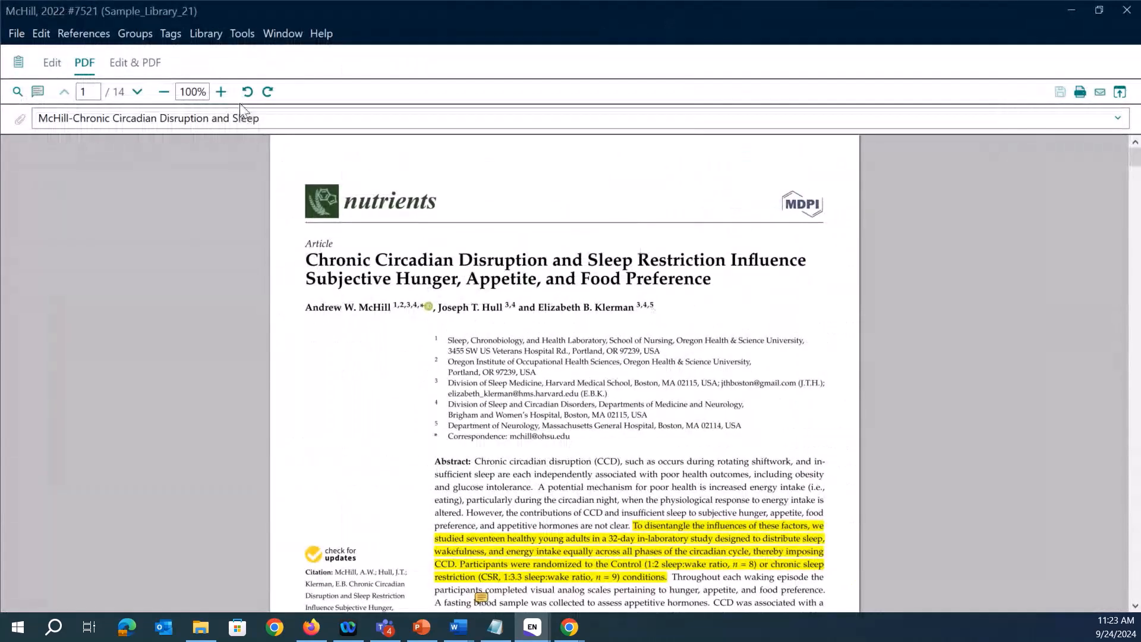
Enlarge the PDF to 150%, examine the text of the sticky note in the abstract, and close the PDF window
left_click(221, 92)
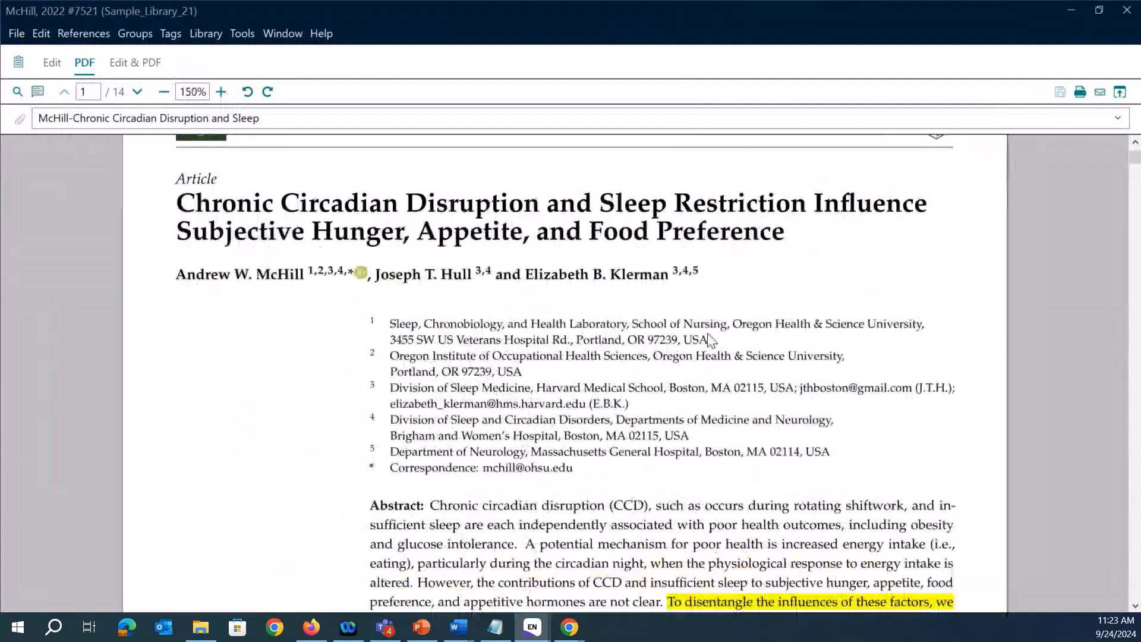
scroll(711, 340, "down", 4)
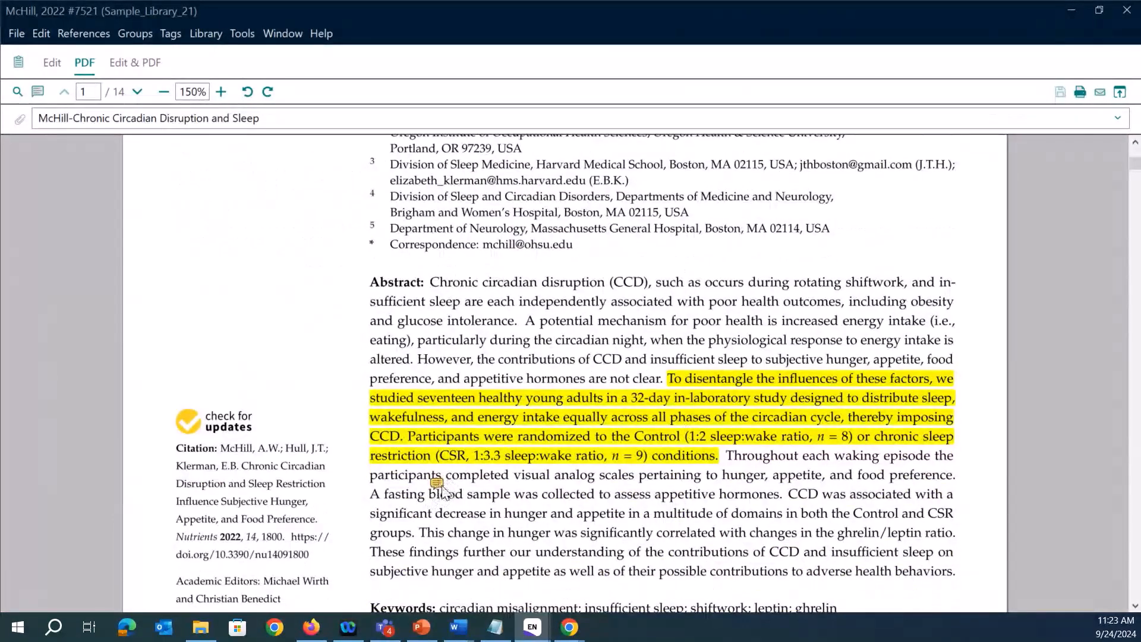
double_click(437, 484)
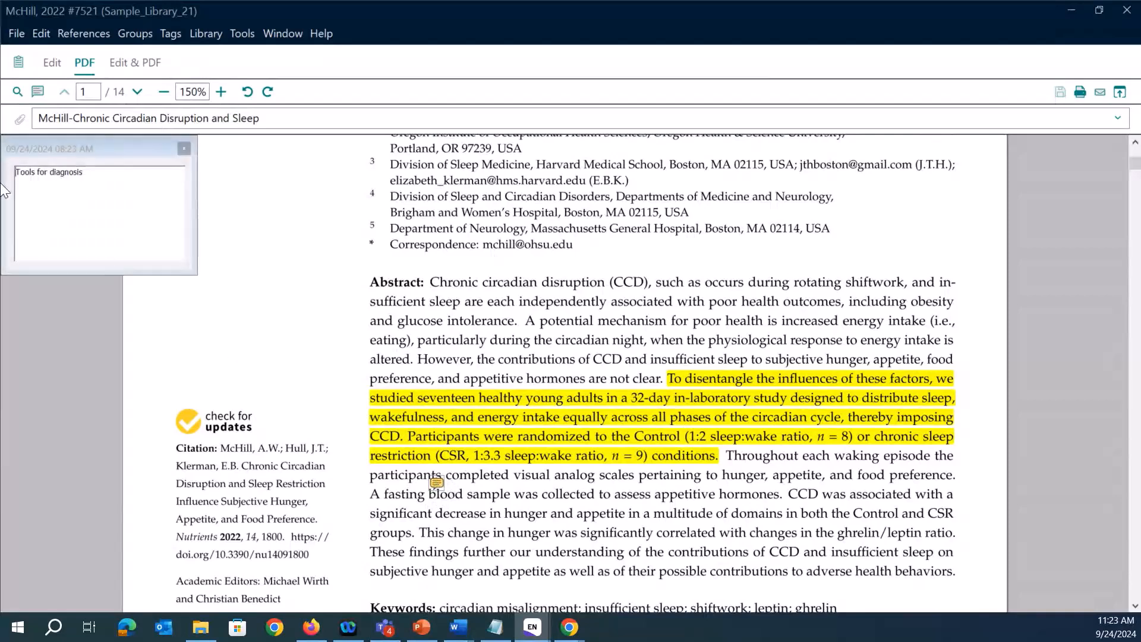
left_click_drag(83, 173, 14, 171)
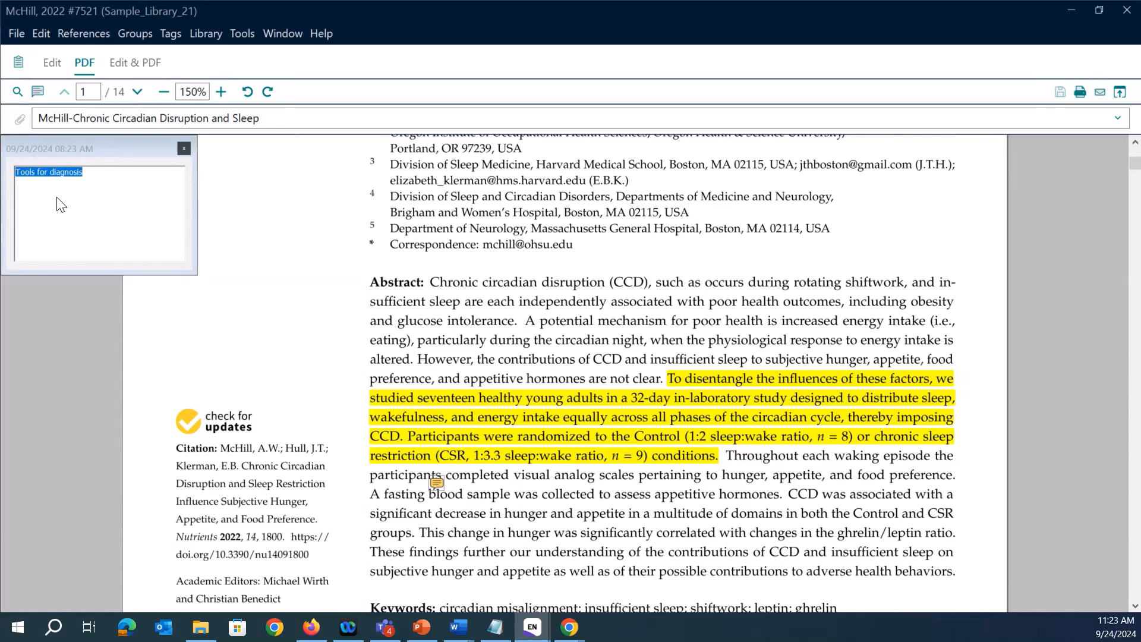
left_click(1129, 18)
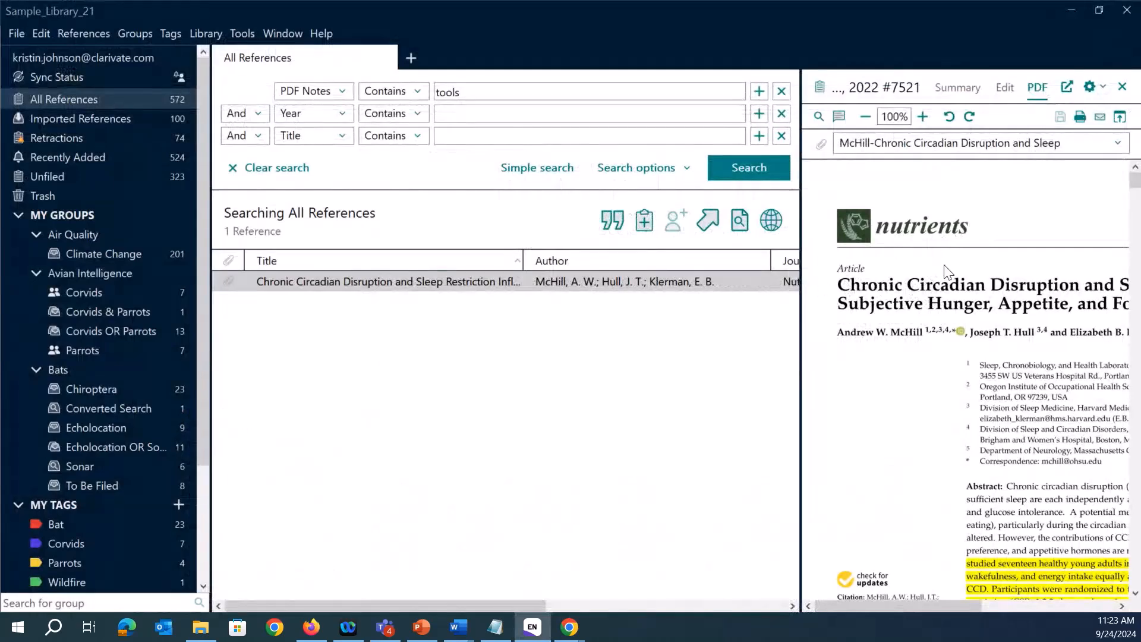
Reselect the circadian disruption reference and show its summary
left_click(612, 396)
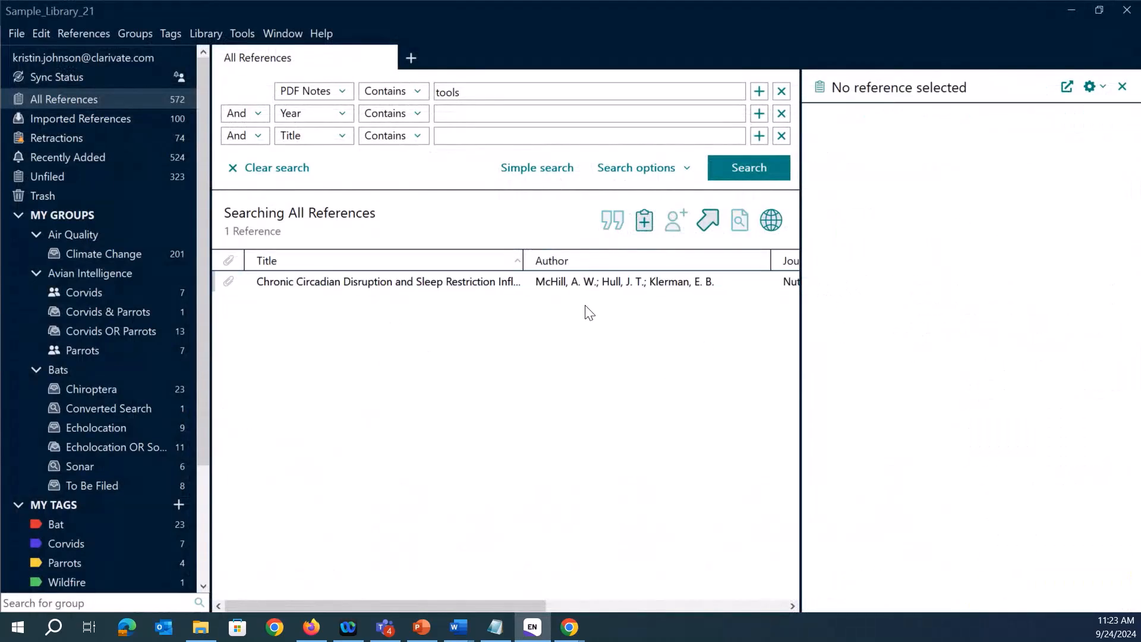
left_click(592, 283)
left_click(974, 89)
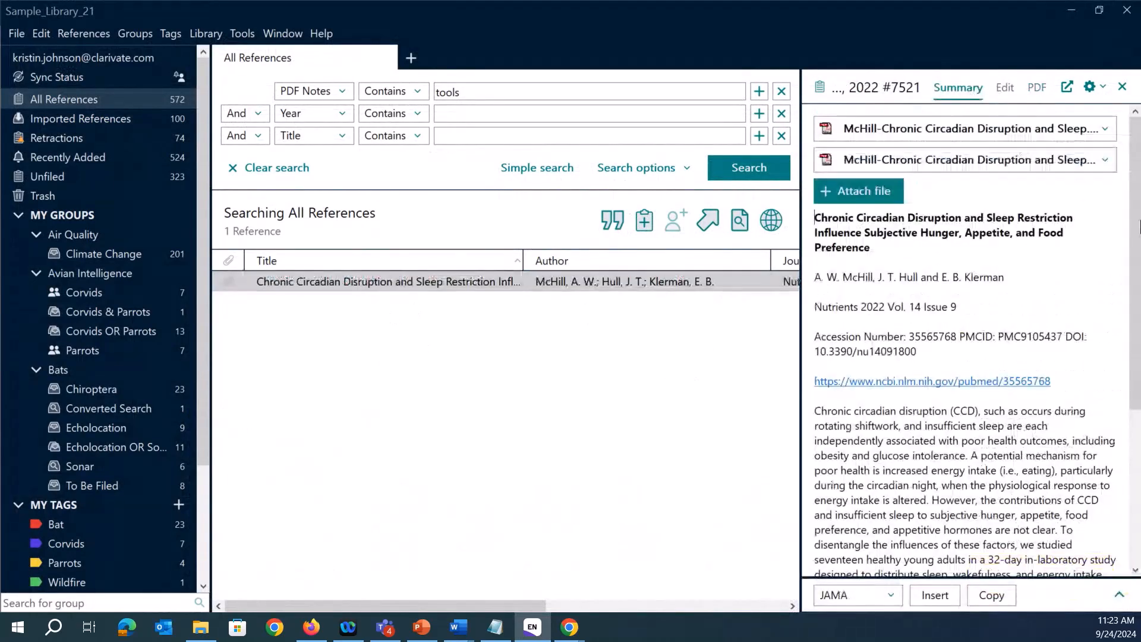
left_click(458, 627)
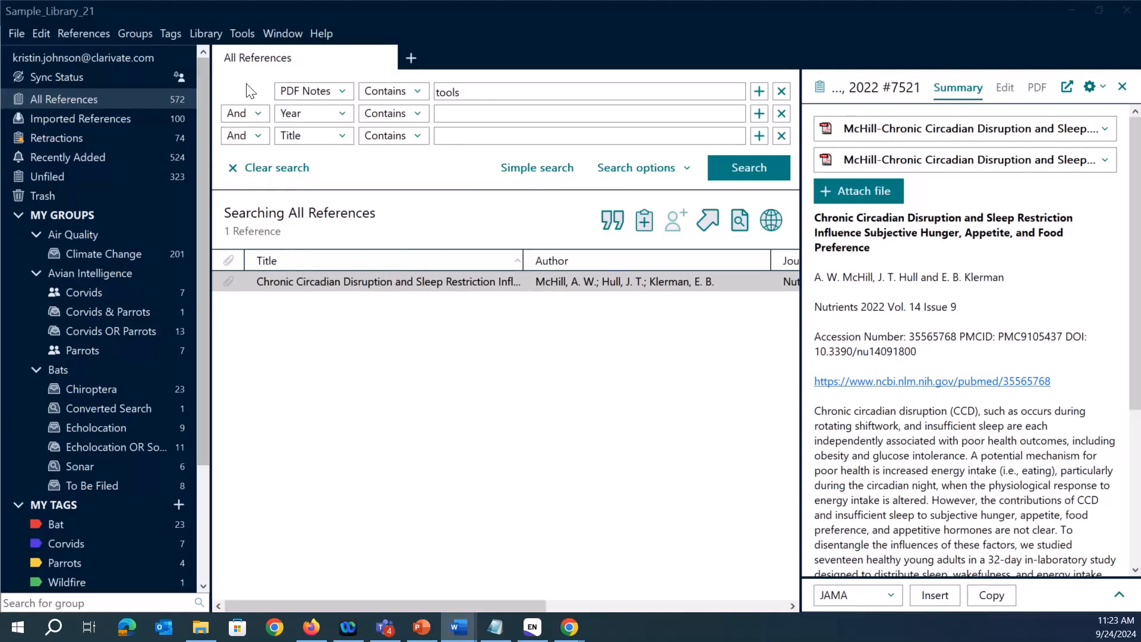
Search All References for Any Field containing "Air quality" and Any Field containing "Climate change", and check the available search options
left_click(347, 93)
left_click(321, 13)
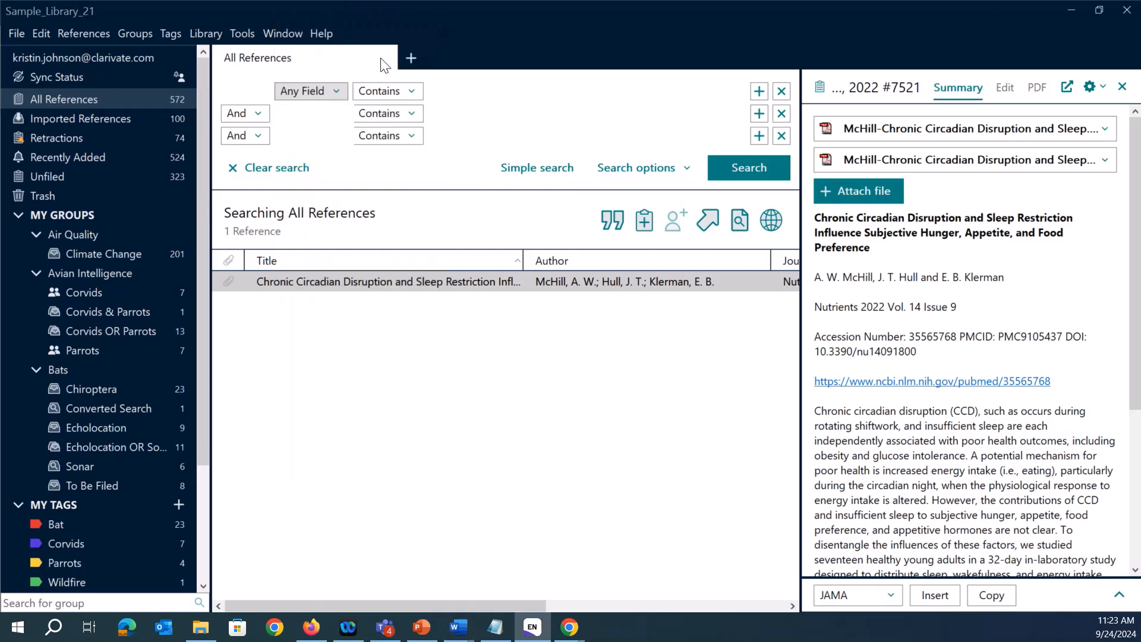
double_click(451, 90)
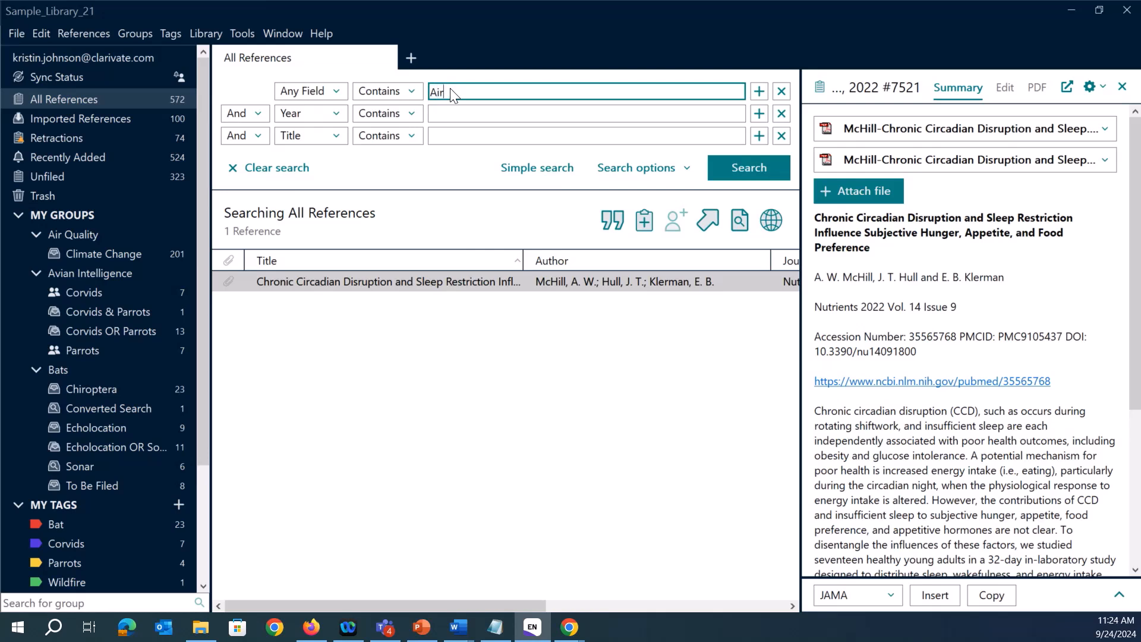
type("Air quality")
left_click(310, 114)
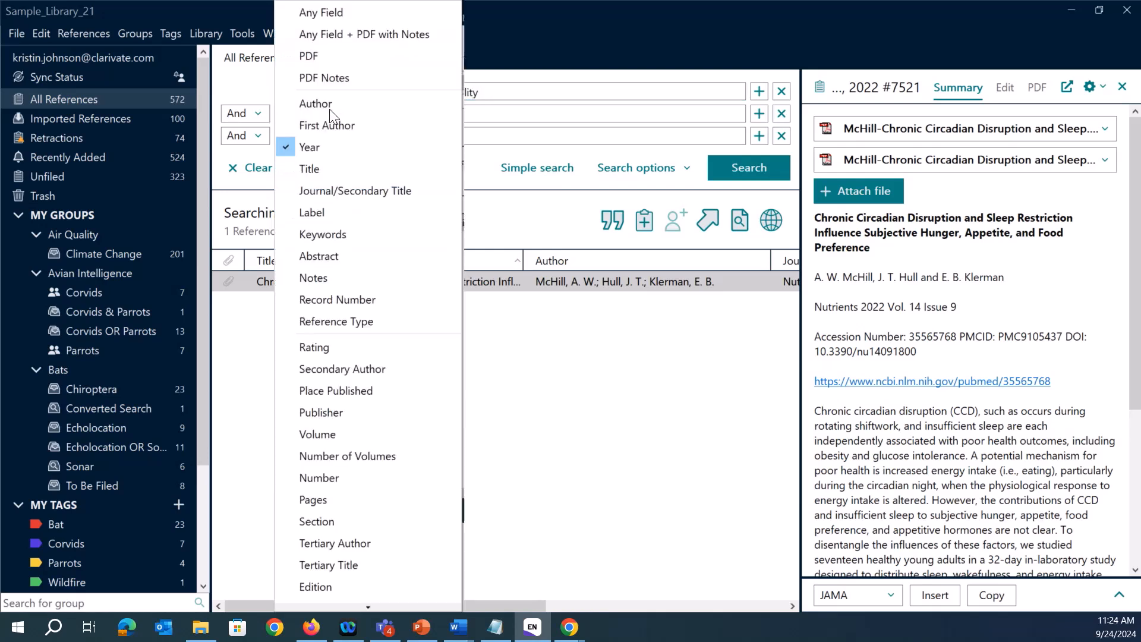
left_click(319, 12)
left_click(464, 114)
type("Climate change")
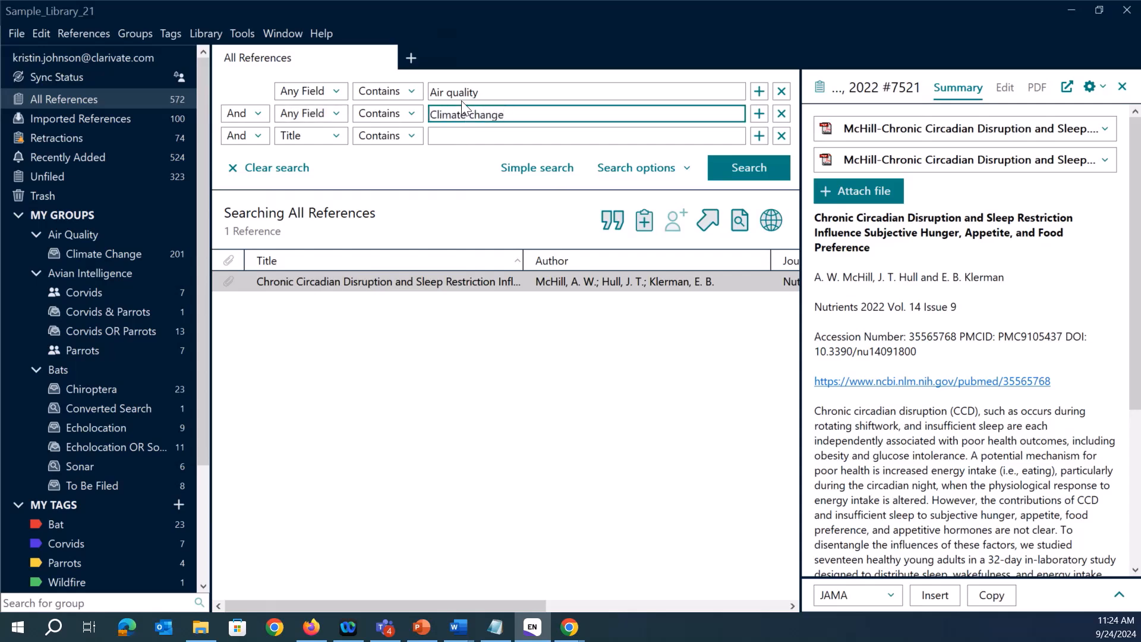
left_click(745, 172)
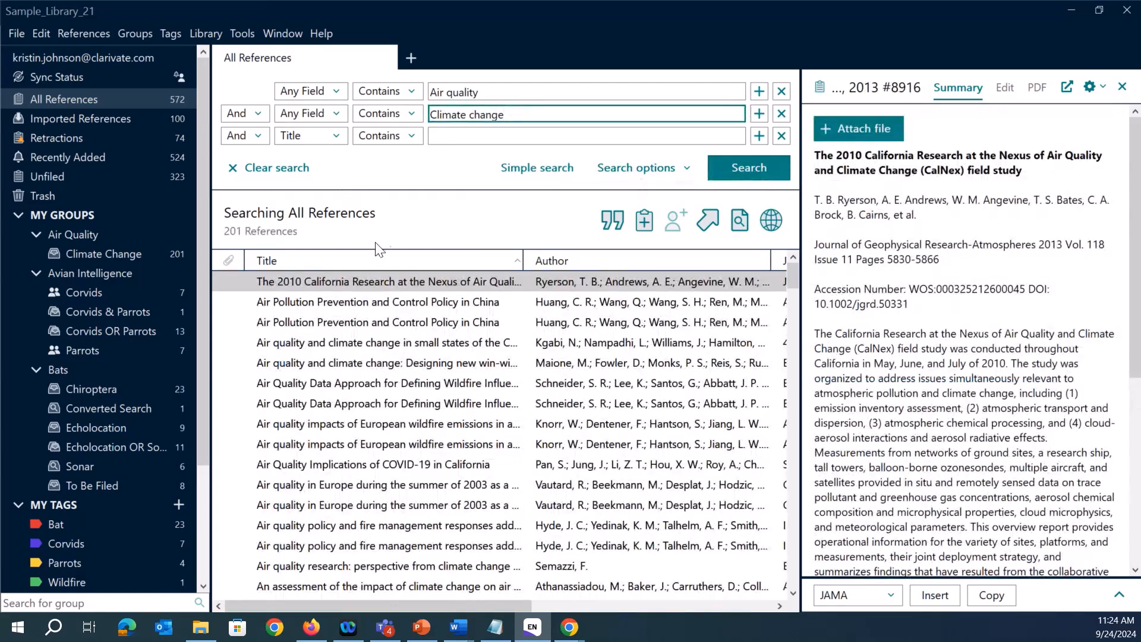
left_click(694, 172)
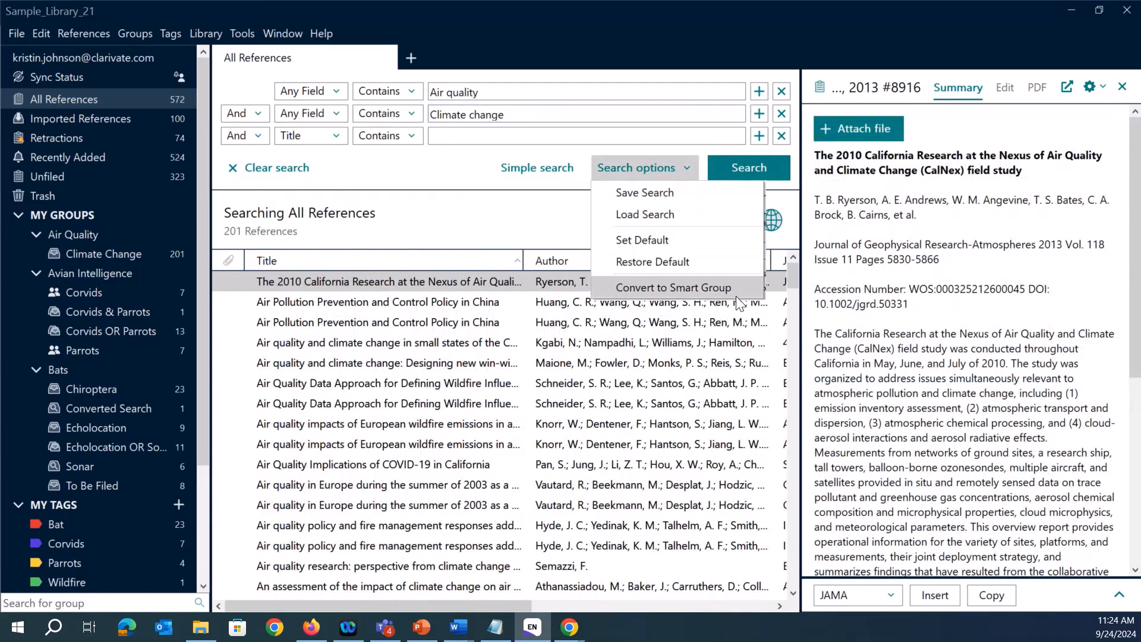
left_click(426, 180)
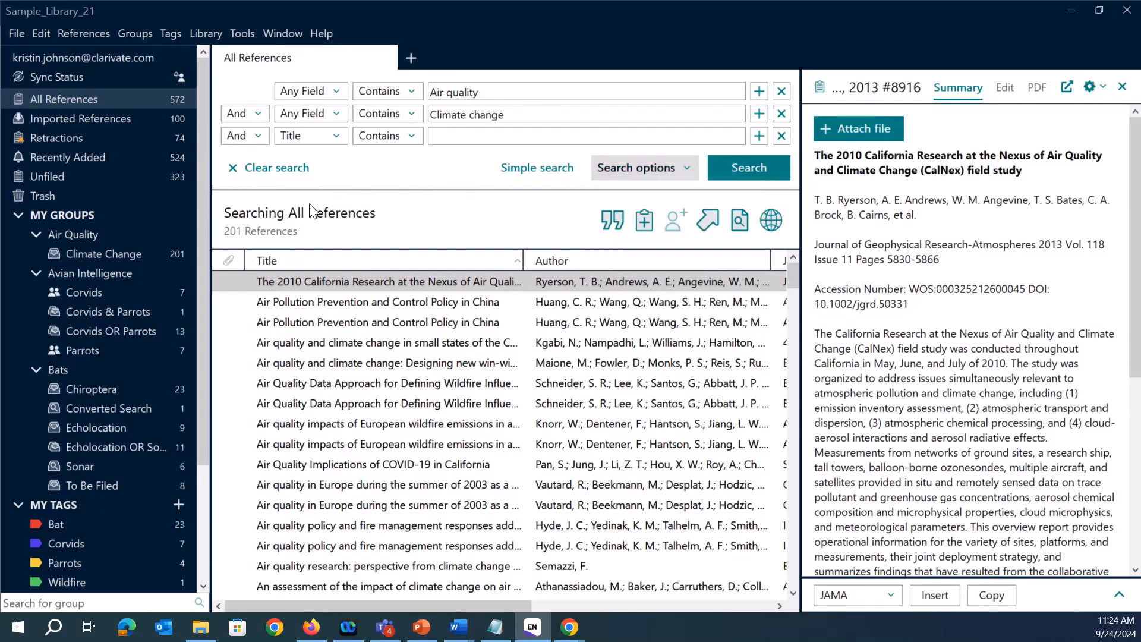
Start a new smart group named "Fires" in the Air Quality group set
left_click(76, 235)
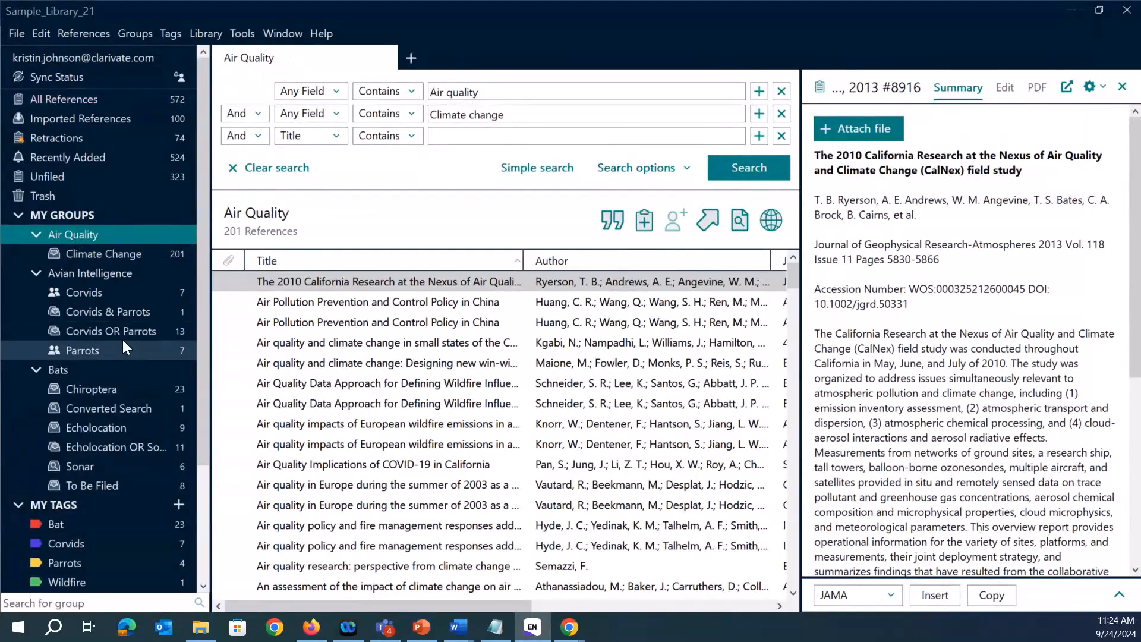
left_click(132, 34)
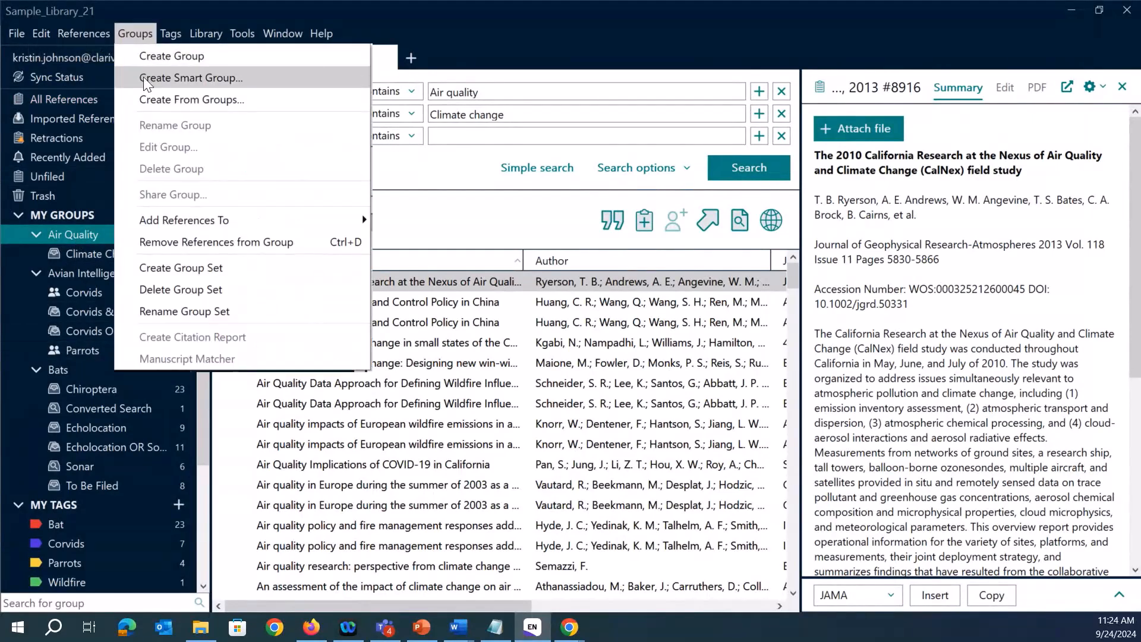
left_click(240, 88)
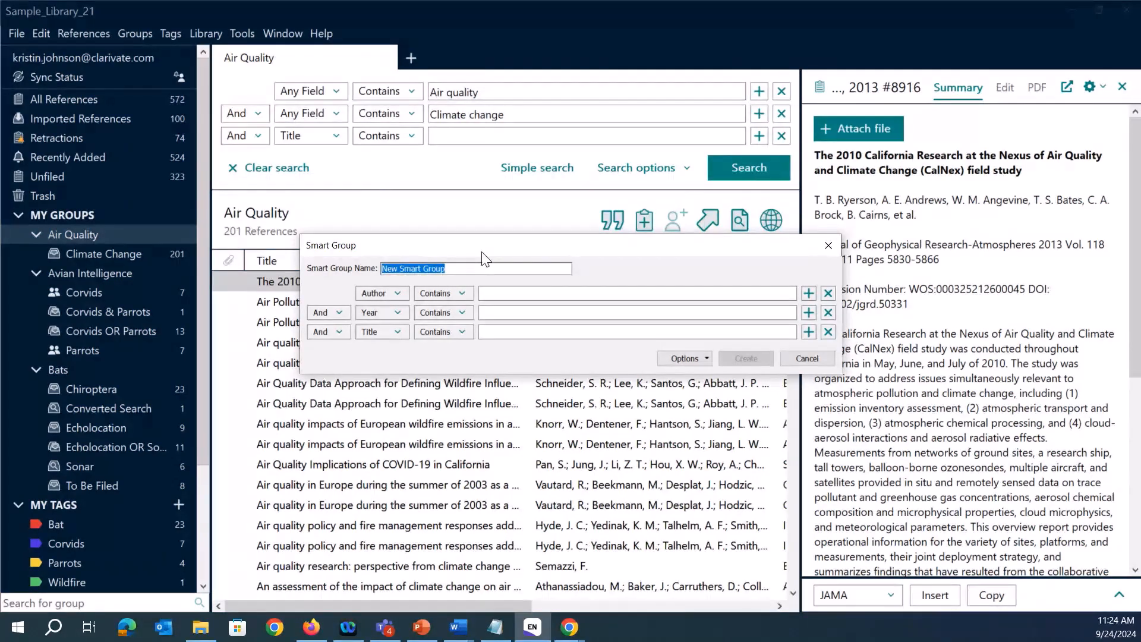
type("Fires")
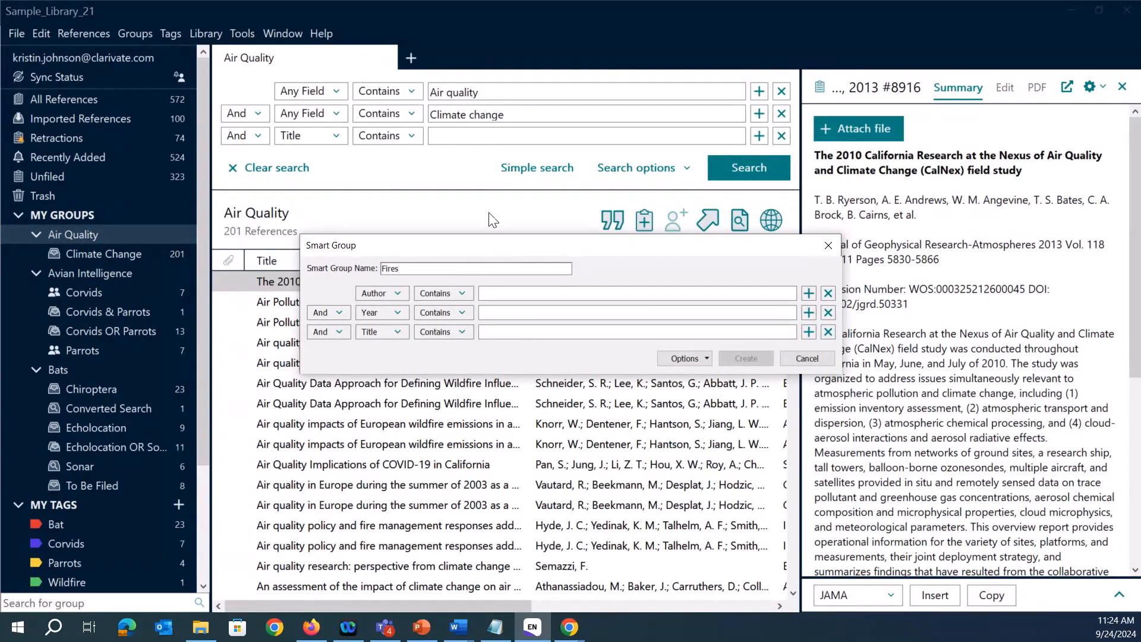
Set the smart group's first condition to Any Field contains "air quality"
left_click(386, 293)
left_click(393, 292)
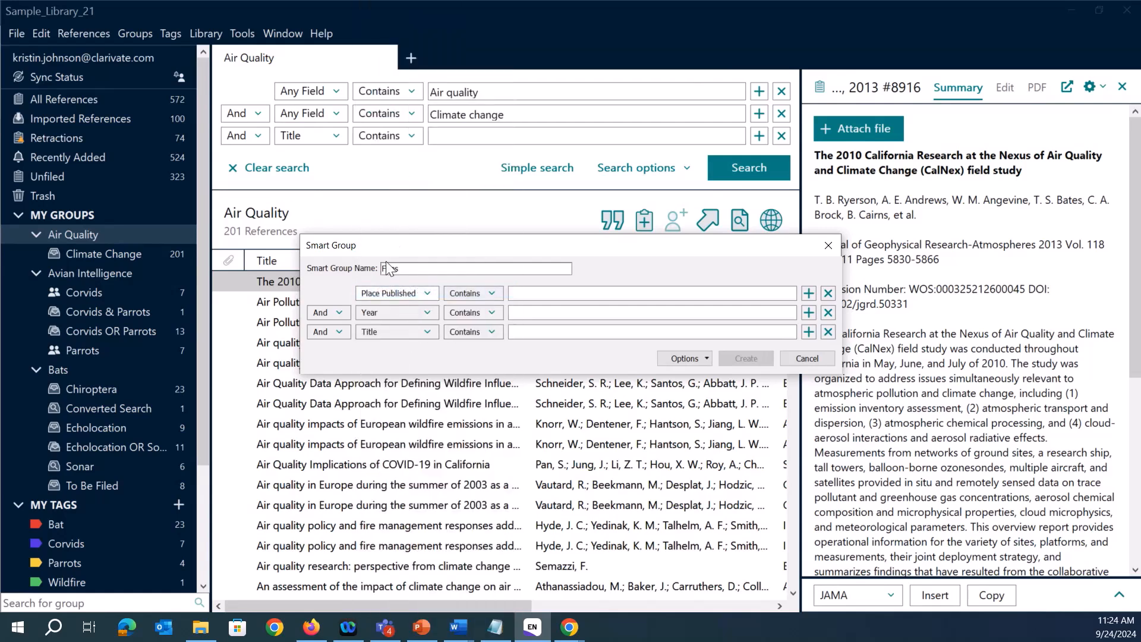
left_click(429, 296)
left_click(429, 296)
left_click(429, 296)
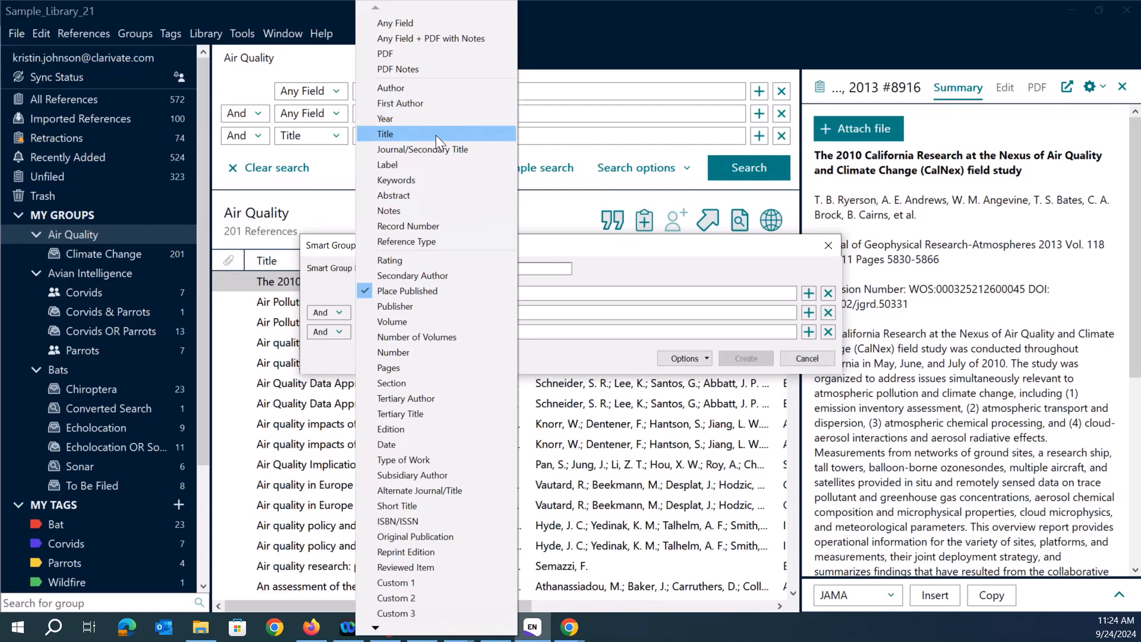
left_click(441, 23)
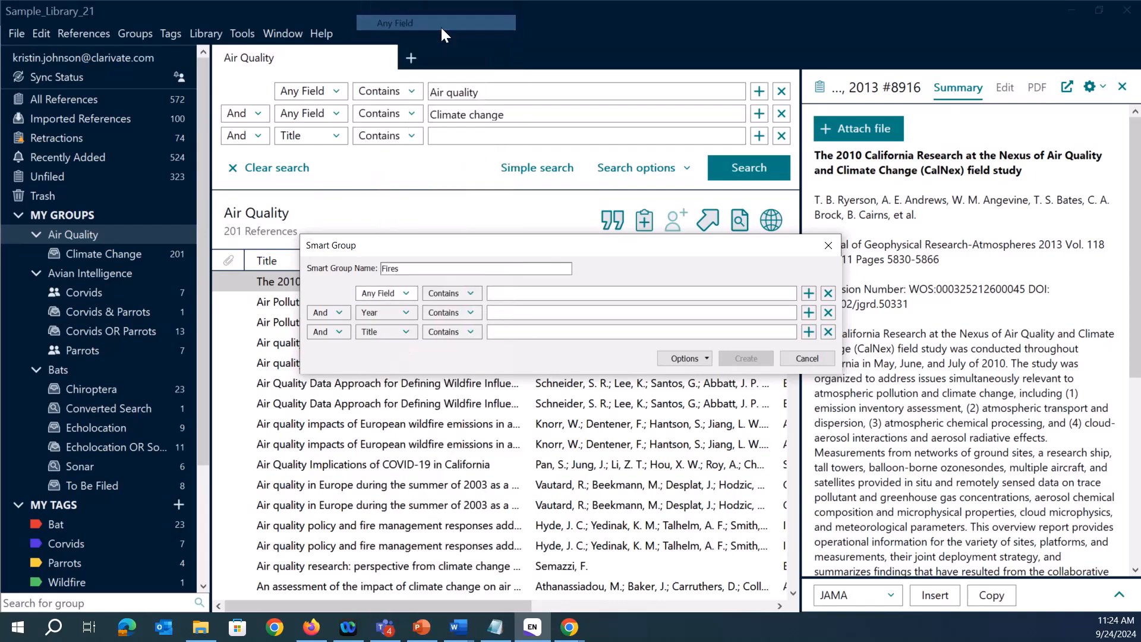
left_click(515, 291)
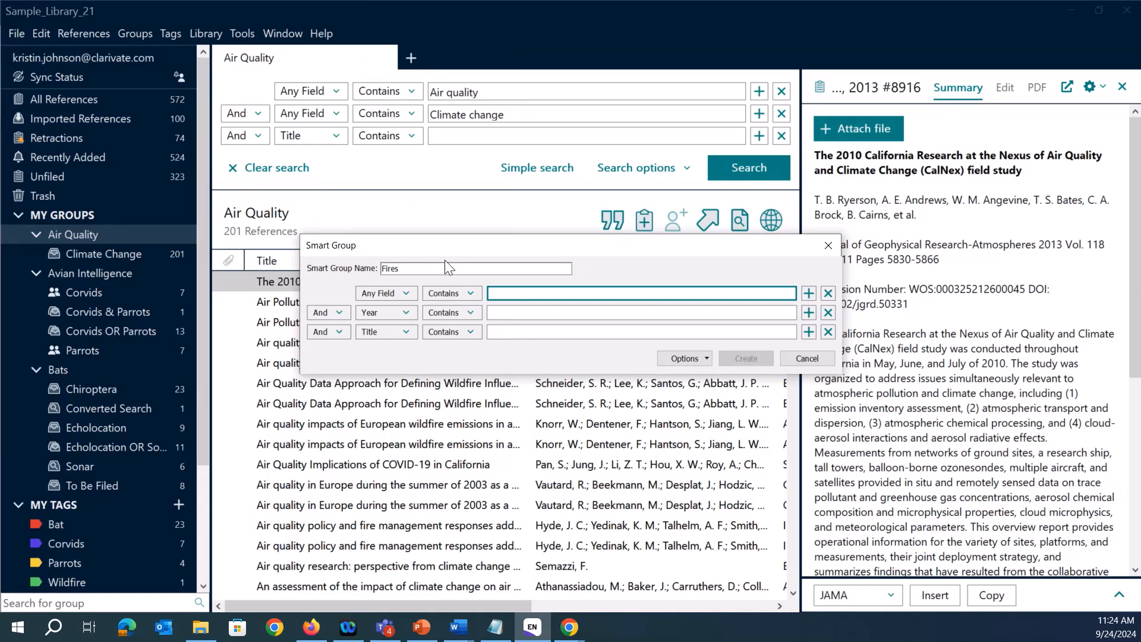
type("air quality")
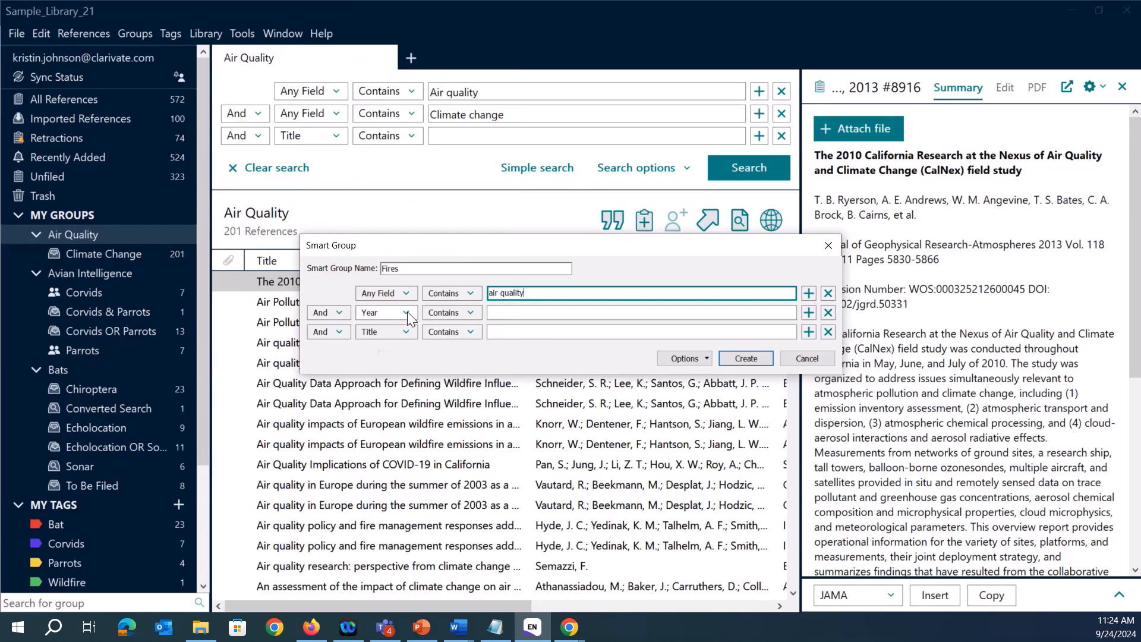
Set the smart group's second condition to Any Field contains "fire" and show the options for saving or loading a search
left_click(409, 311)
left_click(403, 21)
left_click(500, 313)
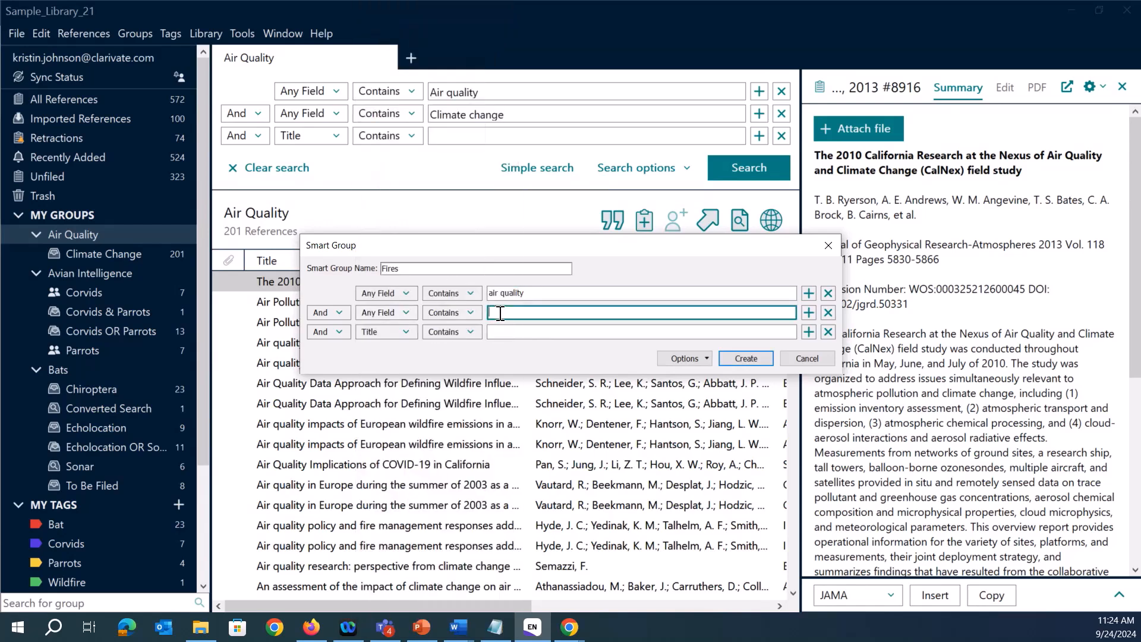
type("fires")
key("BackSpace")
left_click(703, 361)
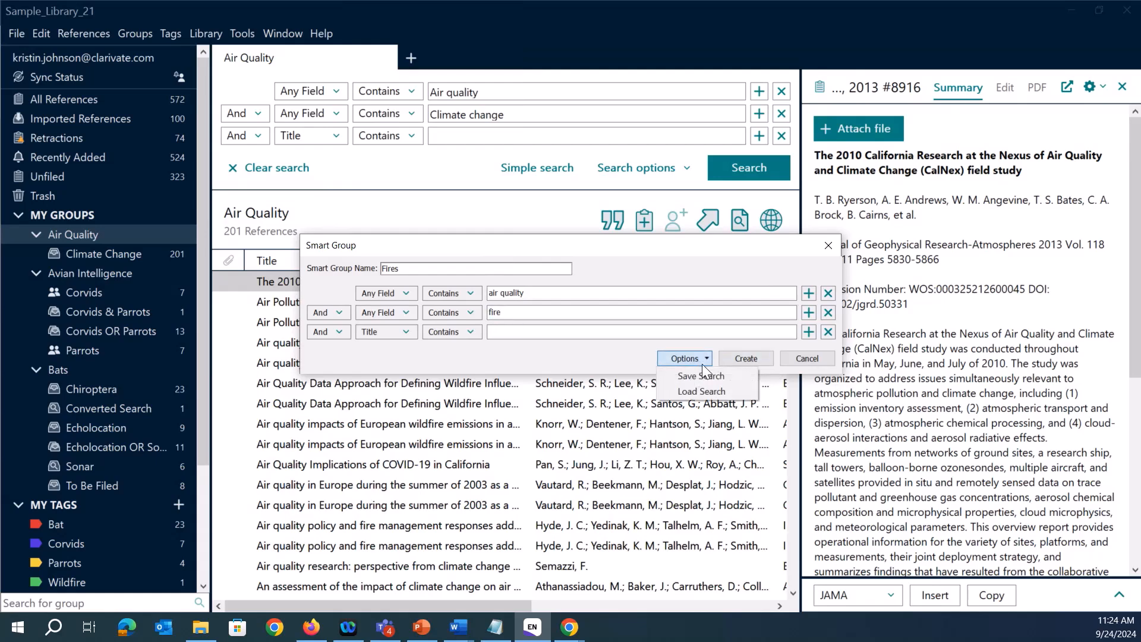
Create the "Fires" smart group from the two entered conditions, without saving or loading a search
left_click(614, 358)
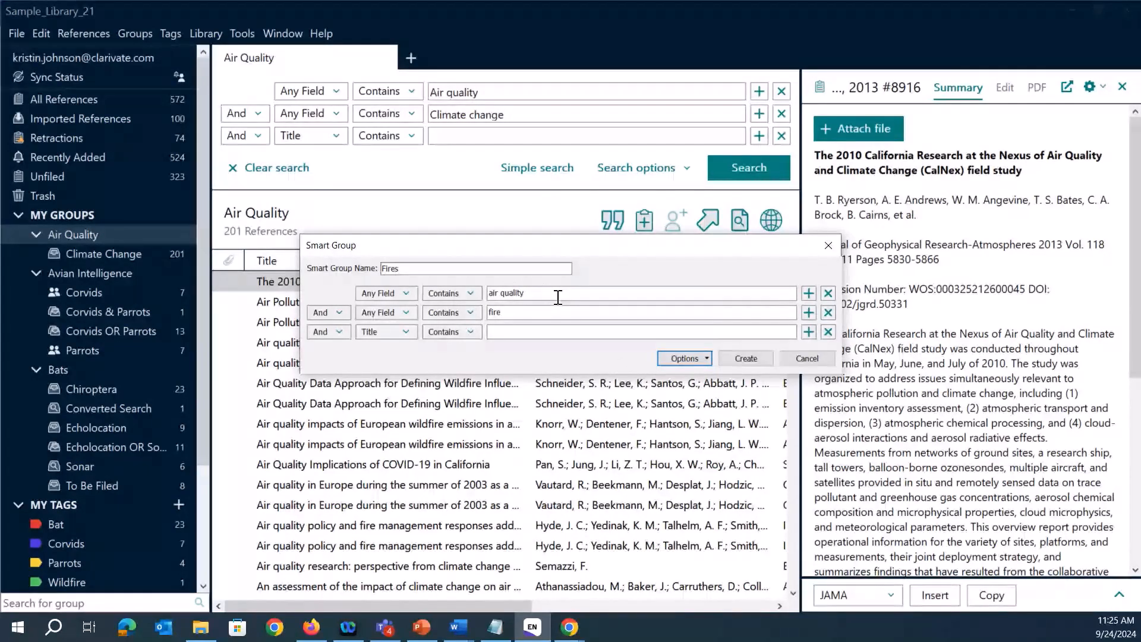
left_click(742, 359)
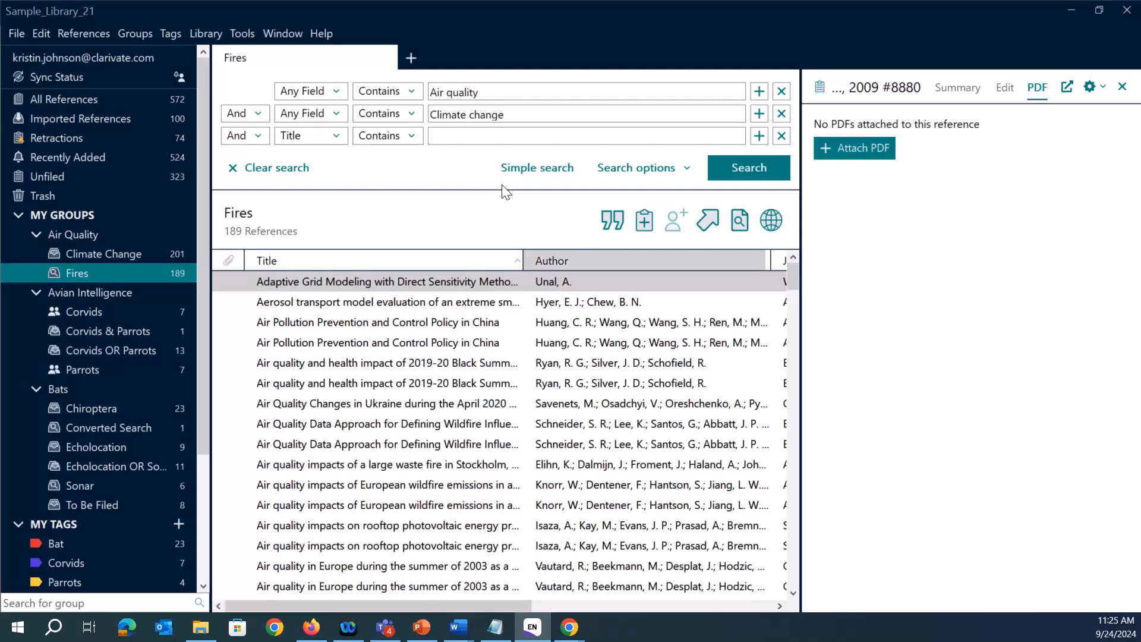
Check the available group creation commands and view the references in the Corvids and Parrots groups
left_click(136, 34)
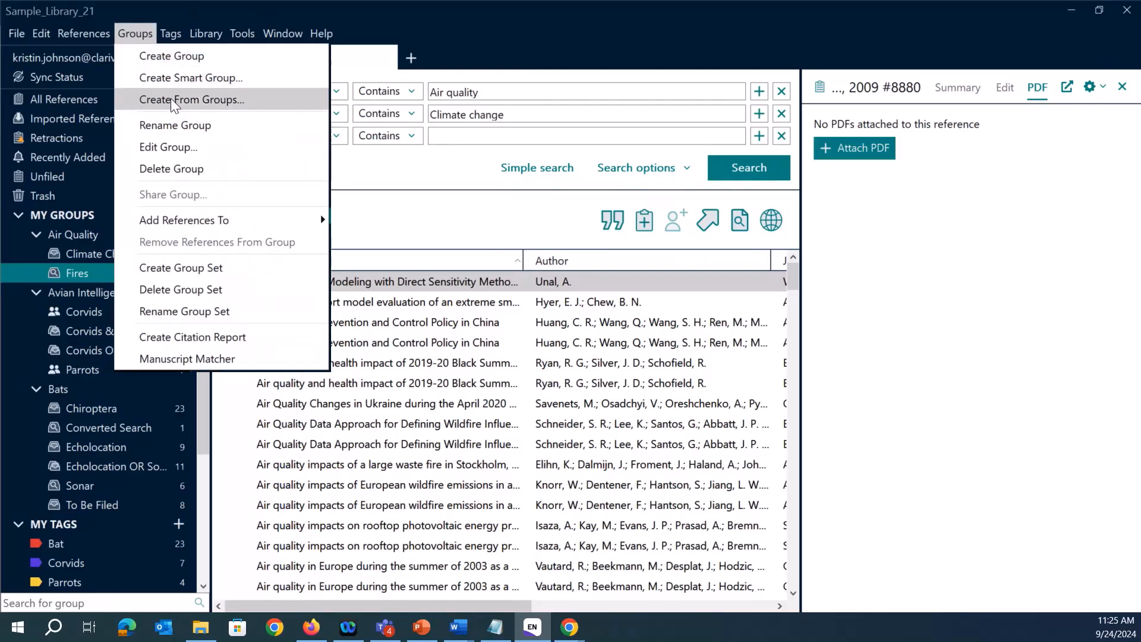
left_click(469, 28)
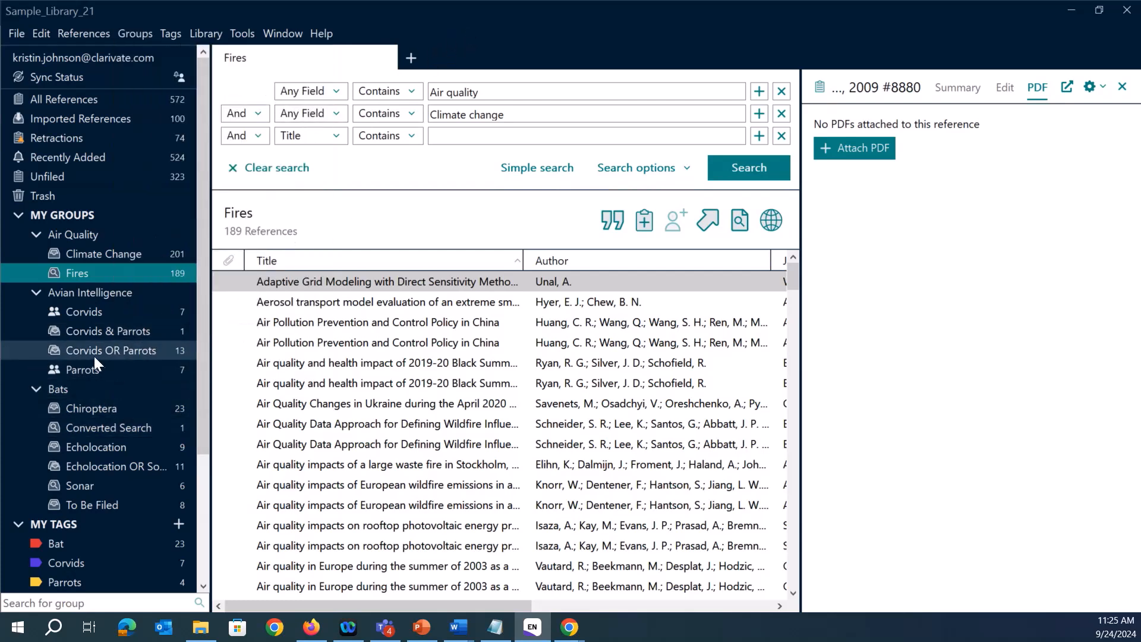
left_click(89, 311)
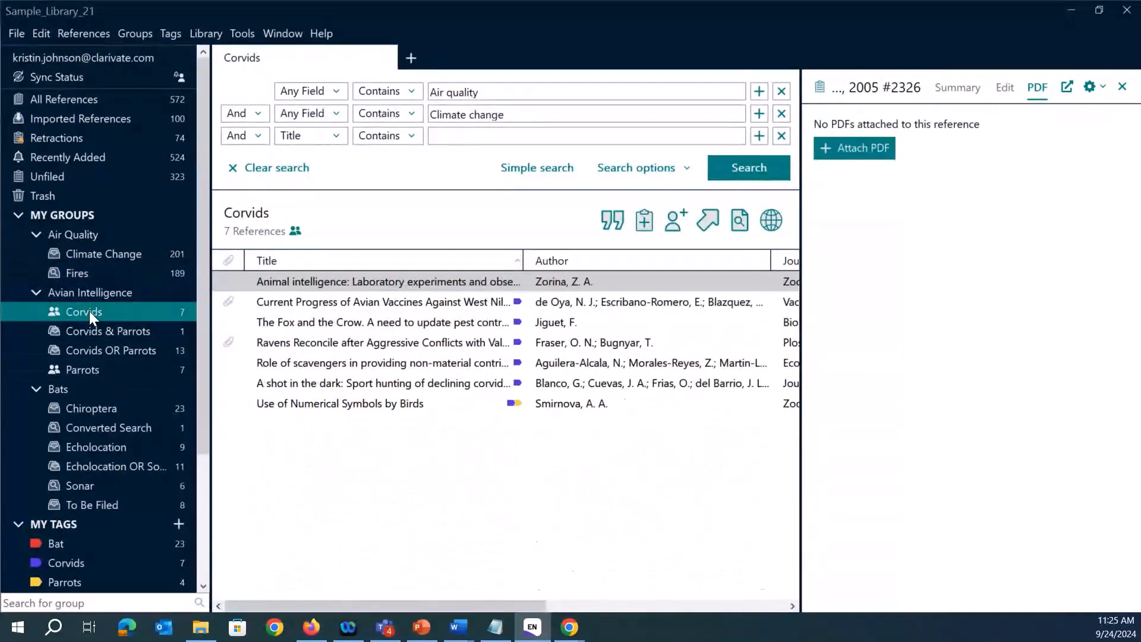
left_click(82, 371)
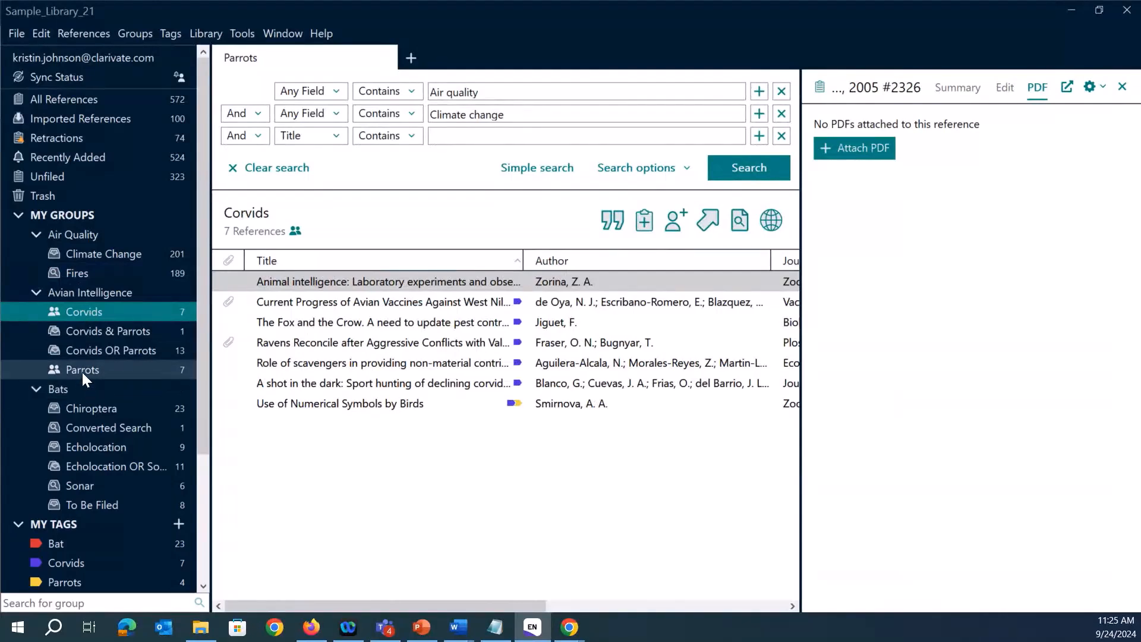
left_click(94, 312)
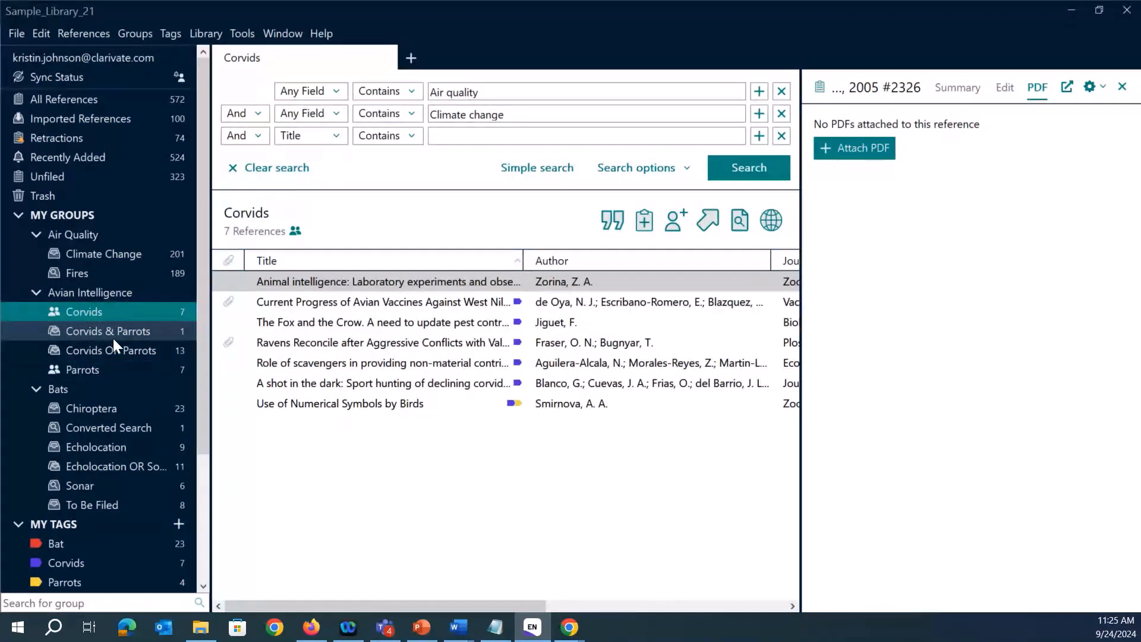
Review the criteria that define the Corvids & Parrots combination group and close them without changes
left_click(97, 337)
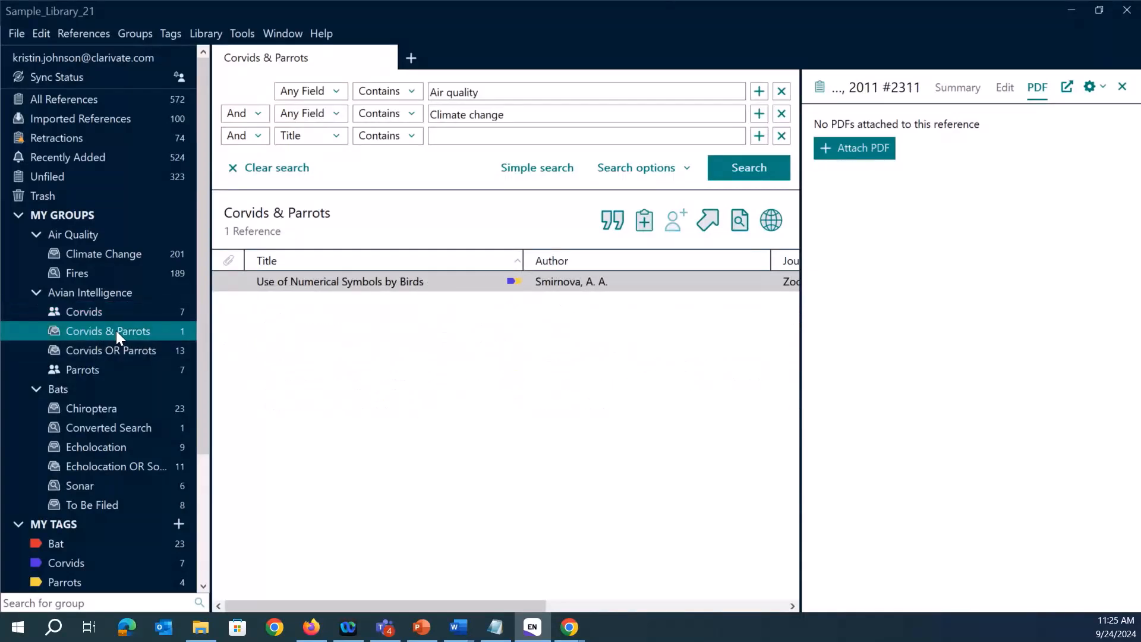
right_click(112, 334)
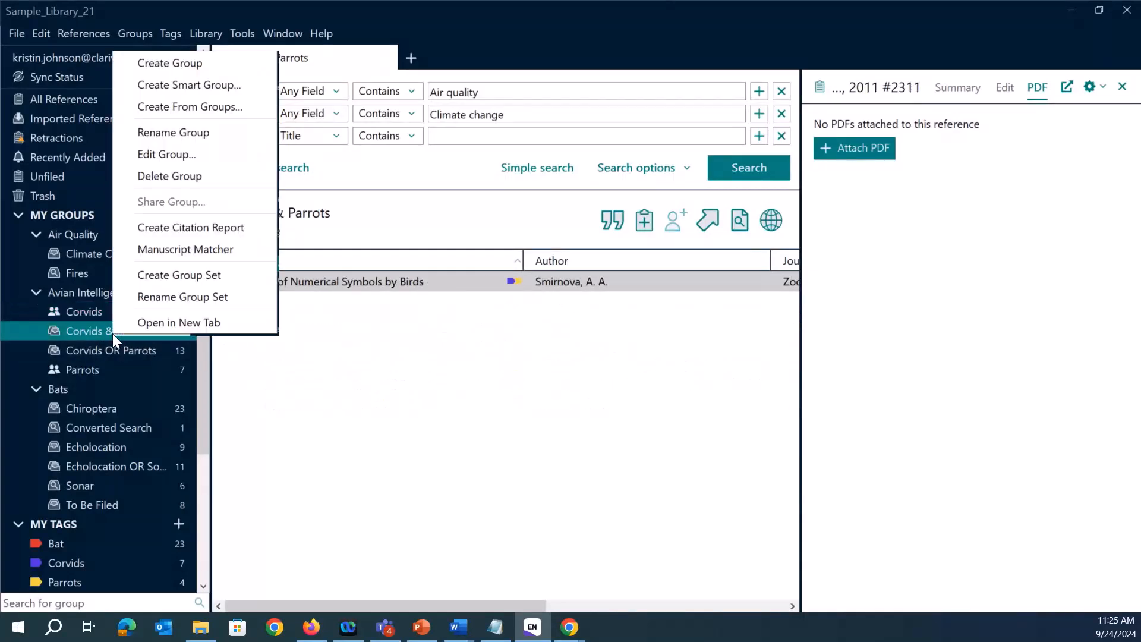
left_click(191, 154)
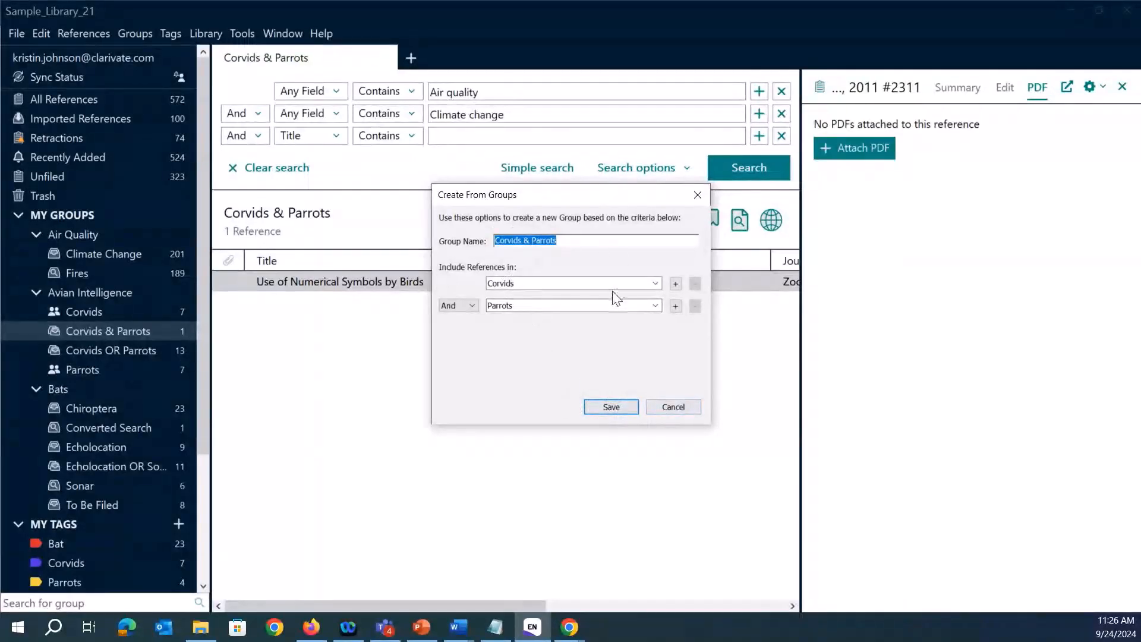
left_click(698, 194)
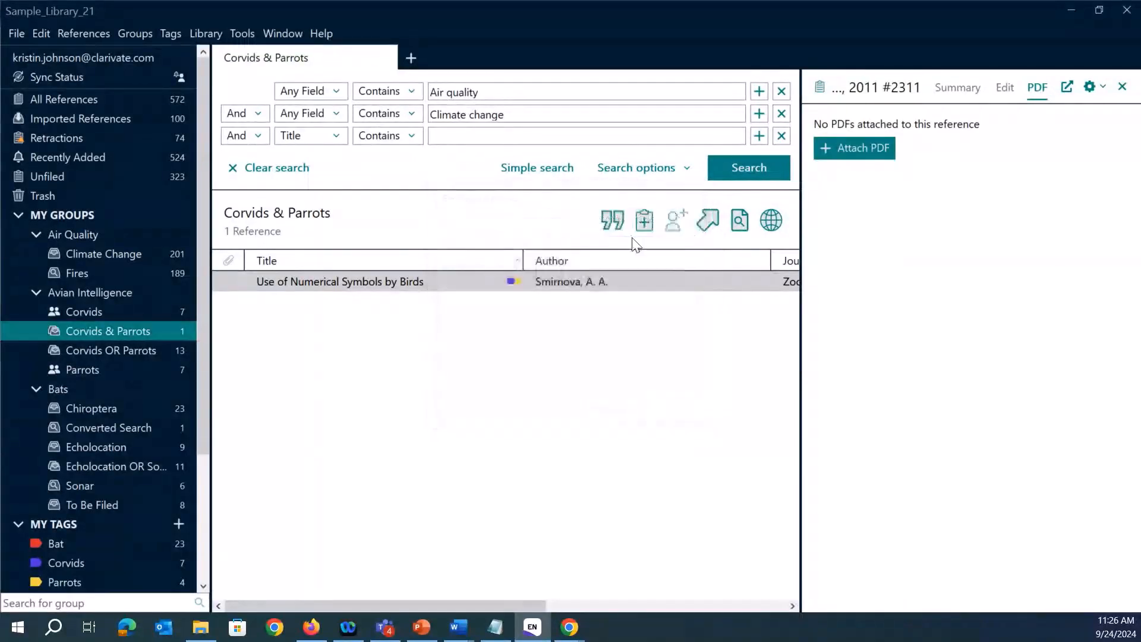
Review the criteria that define the Corvids OR Parrots combination group and cancel without changes
left_click(124, 349)
right_click(123, 349)
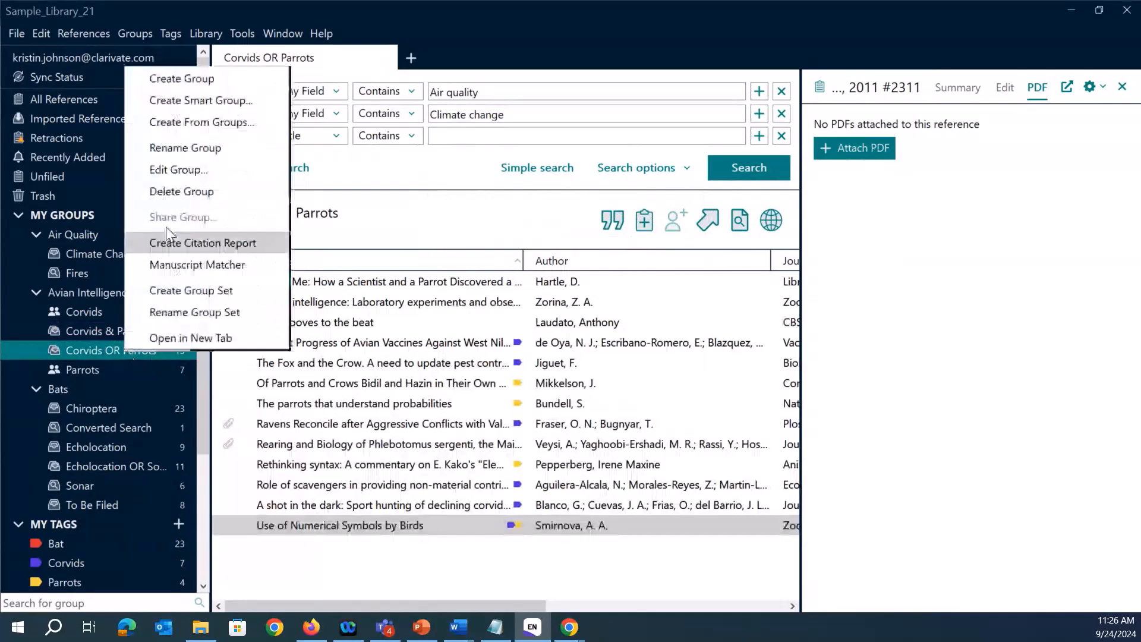
left_click(190, 170)
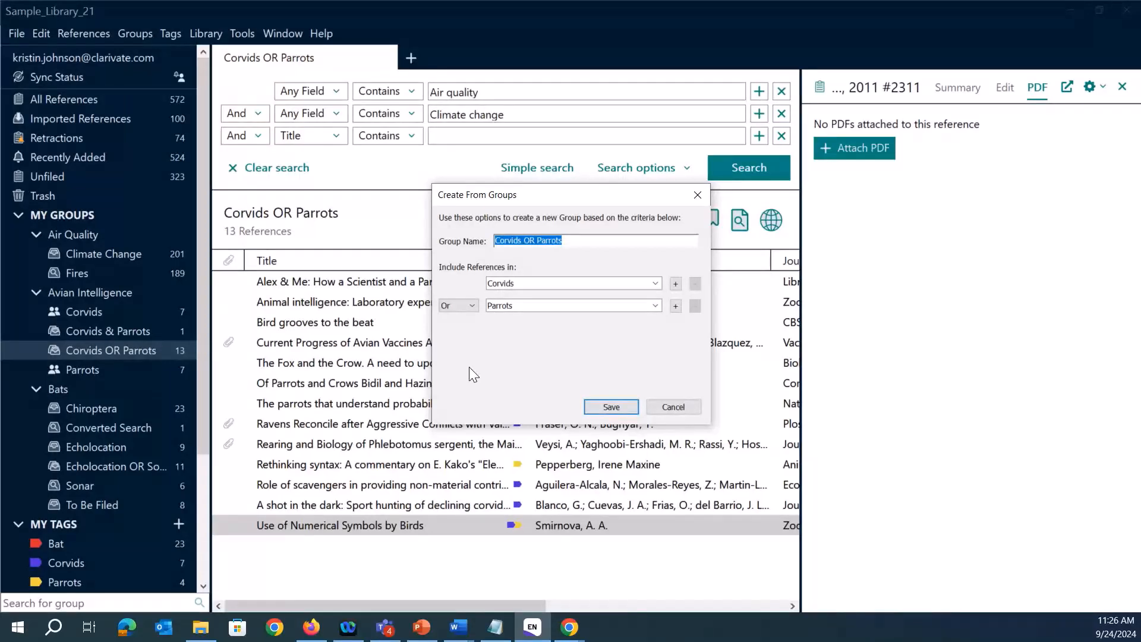
left_click(693, 404)
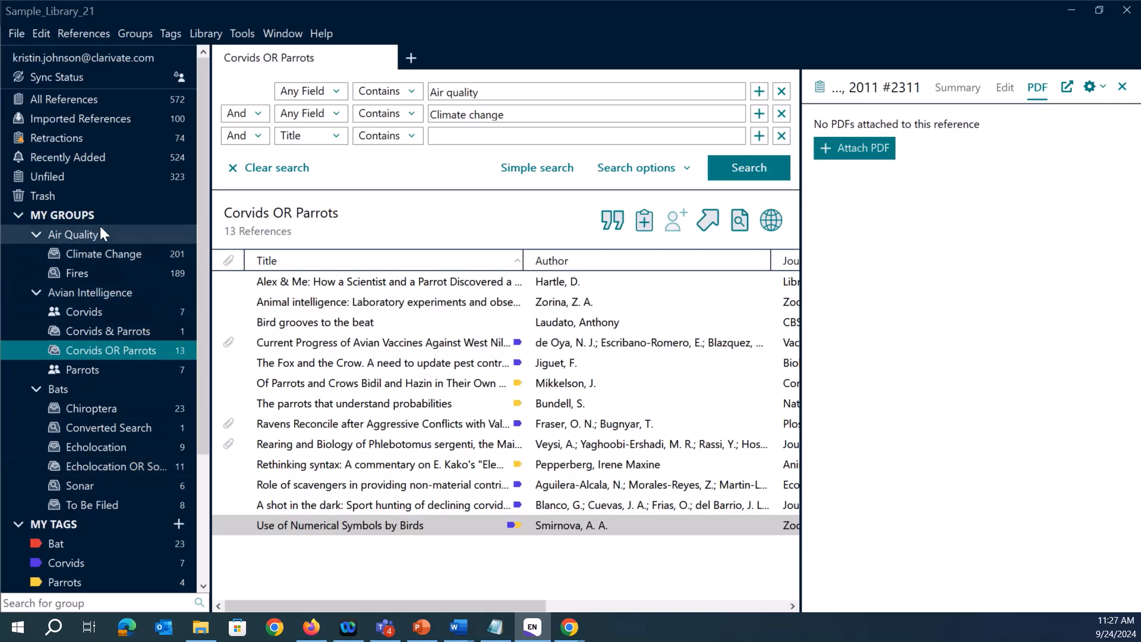
Show All References and compare the repeated entries titled "Understanding Climate Change and Air Quality"
left_click(37, 100)
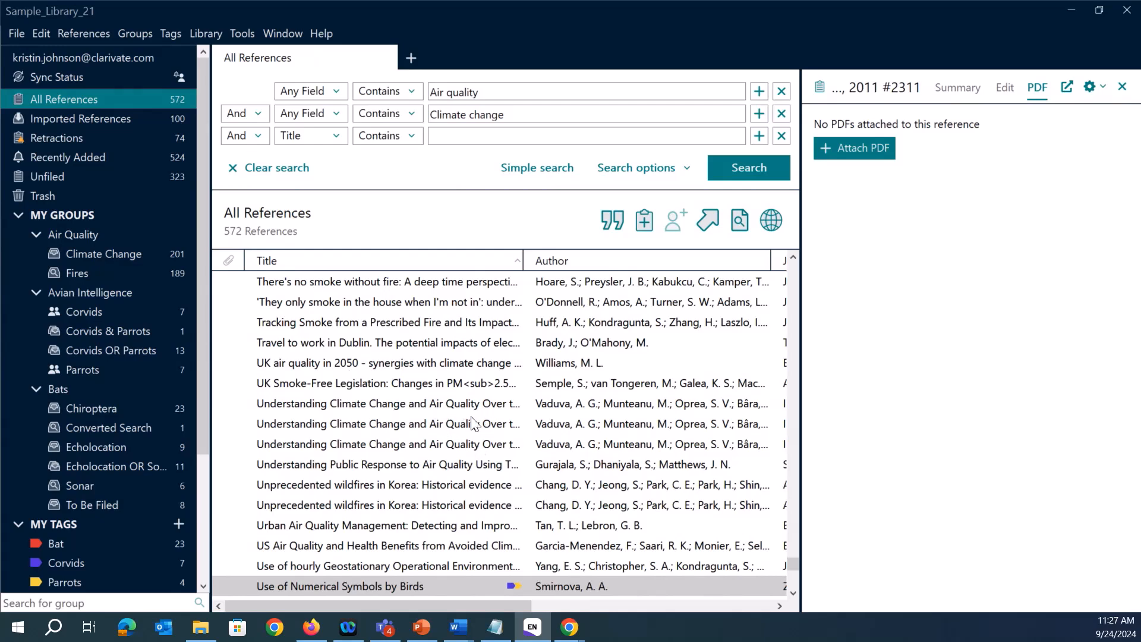
left_click(381, 409)
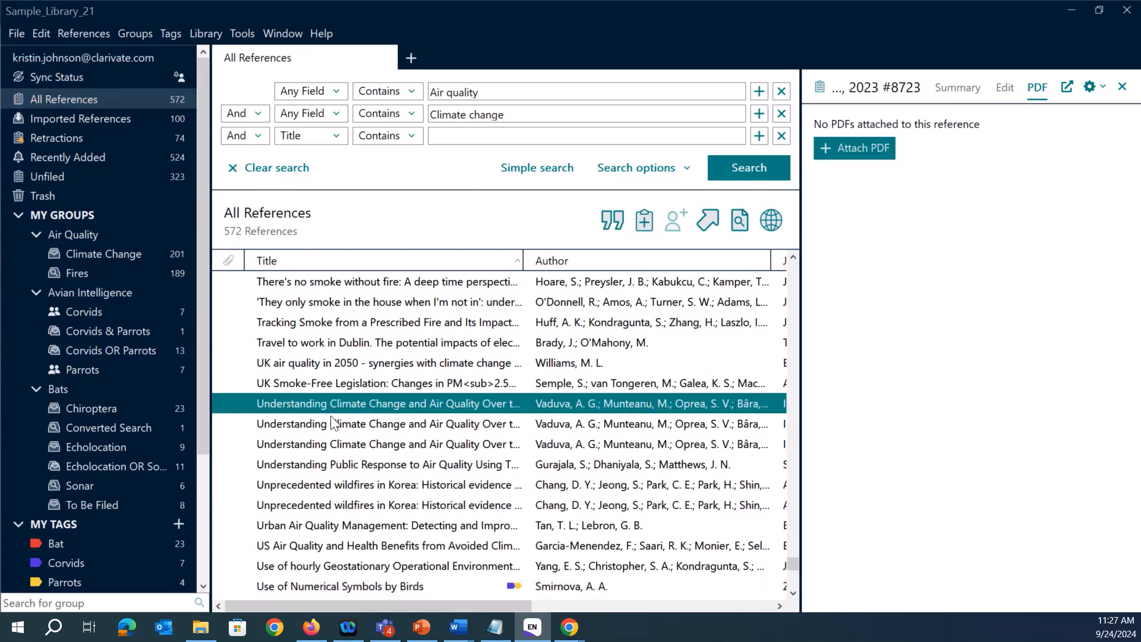
left_click(392, 427)
left_click(395, 444)
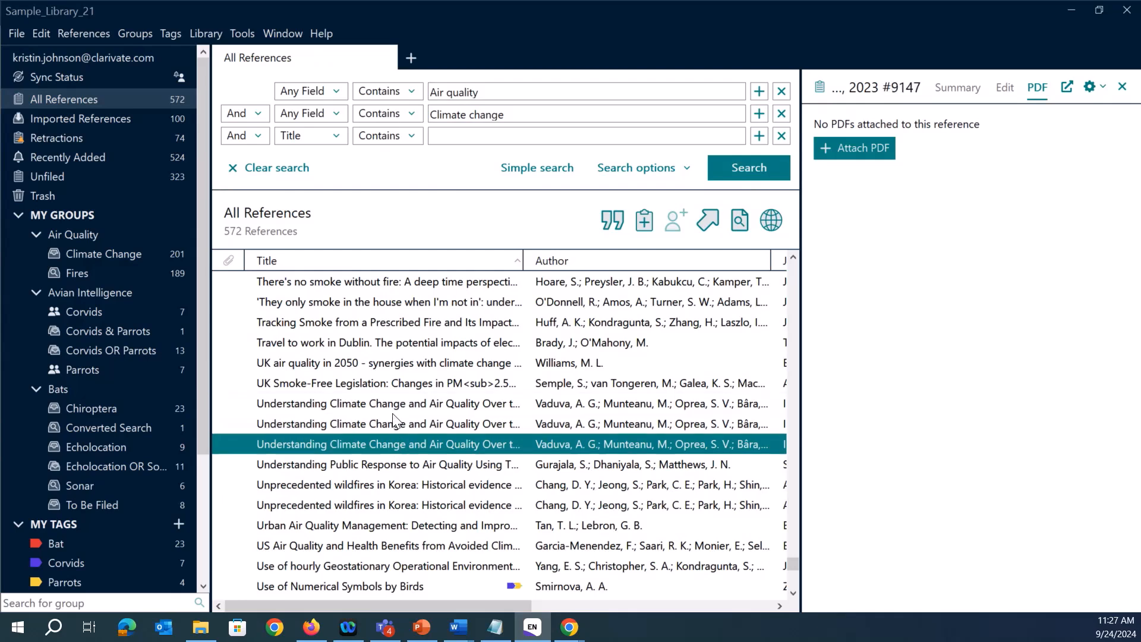
left_click(394, 408)
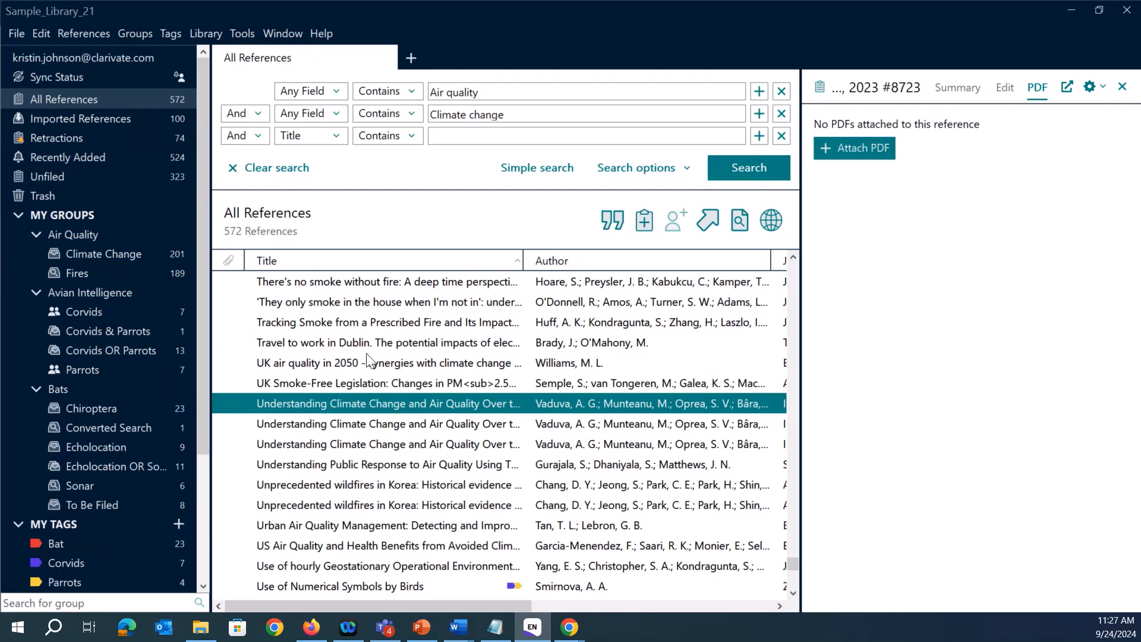
Run Find Duplicates on All References, cancel the side-by-side comparison, and look through the Duplicate References list
left_click(202, 34)
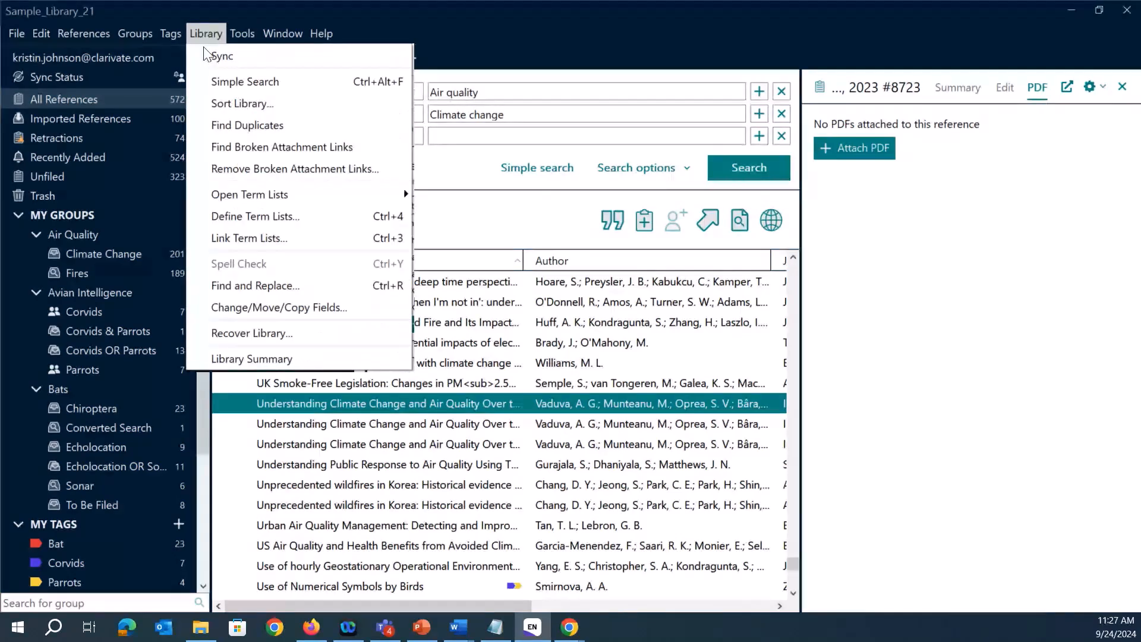
left_click(287, 126)
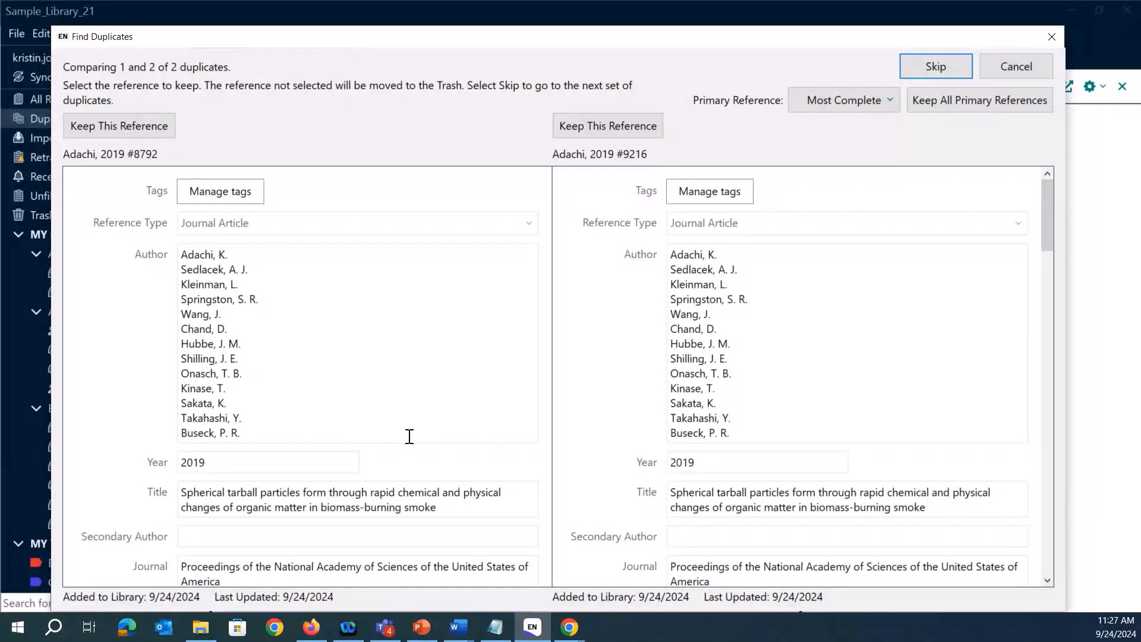
left_click(1014, 68)
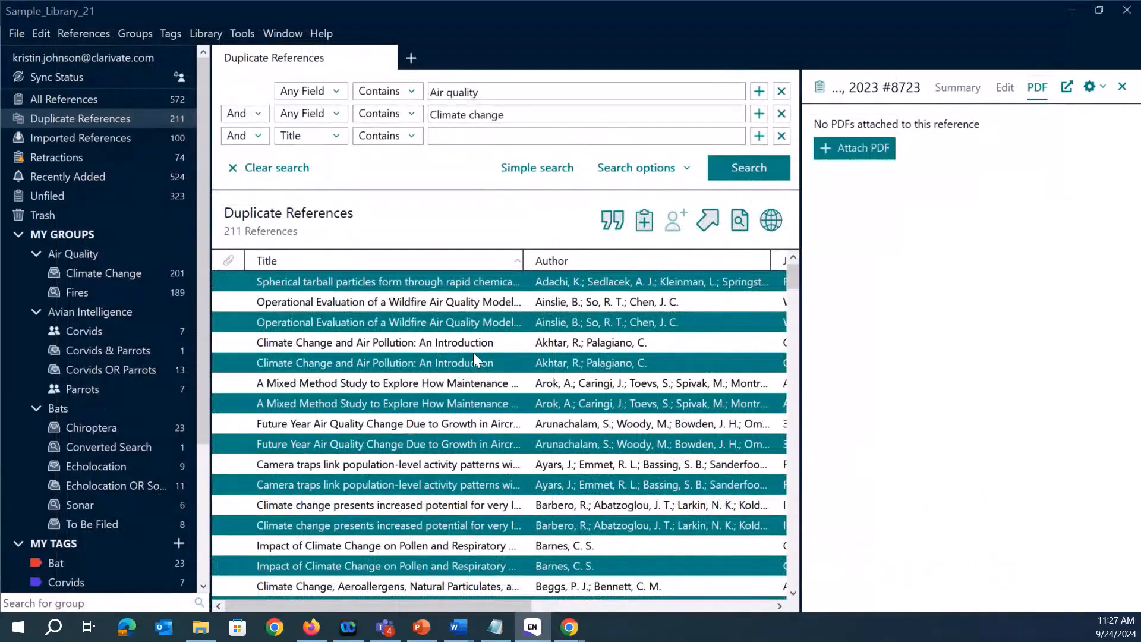
scroll(479, 407, "down", 3)
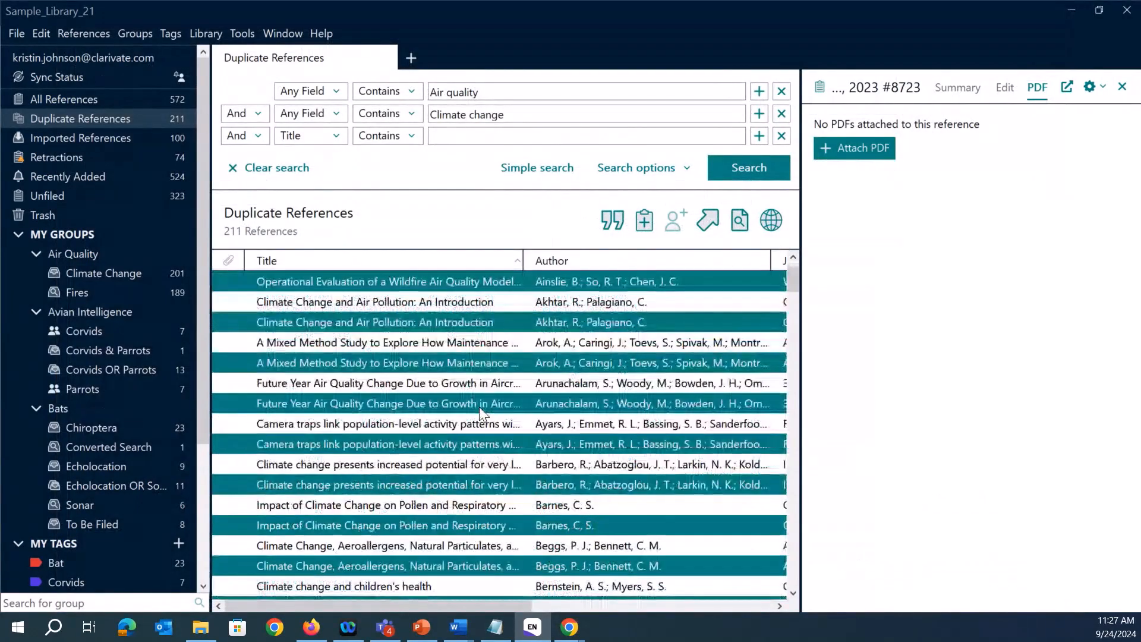
scroll(479, 406, "down", 2)
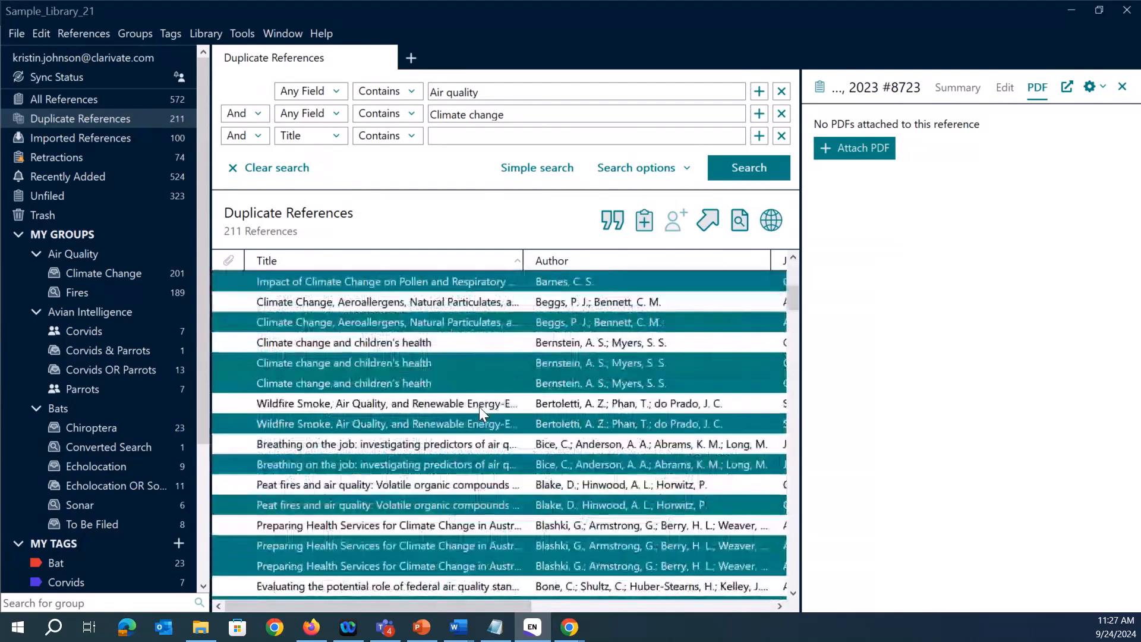
scroll(479, 406, "down", 4)
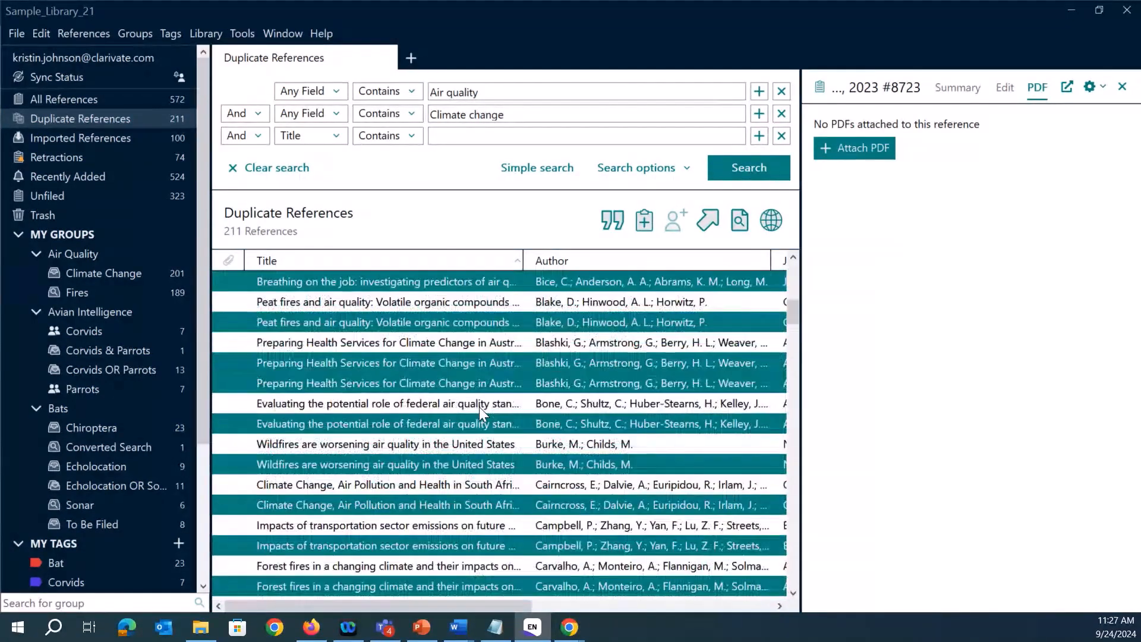
scroll(479, 407, "down", 1)
scroll(479, 406, "down", 1)
scroll(479, 406, "up", 5)
scroll(480, 407, "up", 6)
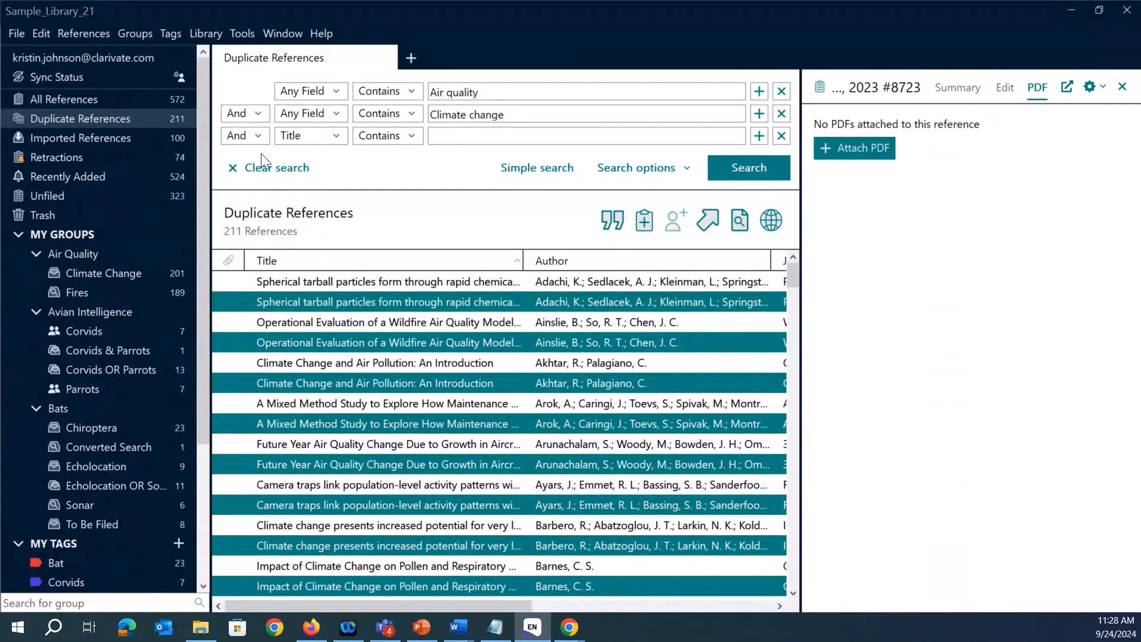
Run Find Duplicates, compare the "Spherical tarball particles" pair and the primary reference options, and keep reference #8792
left_click(205, 33)
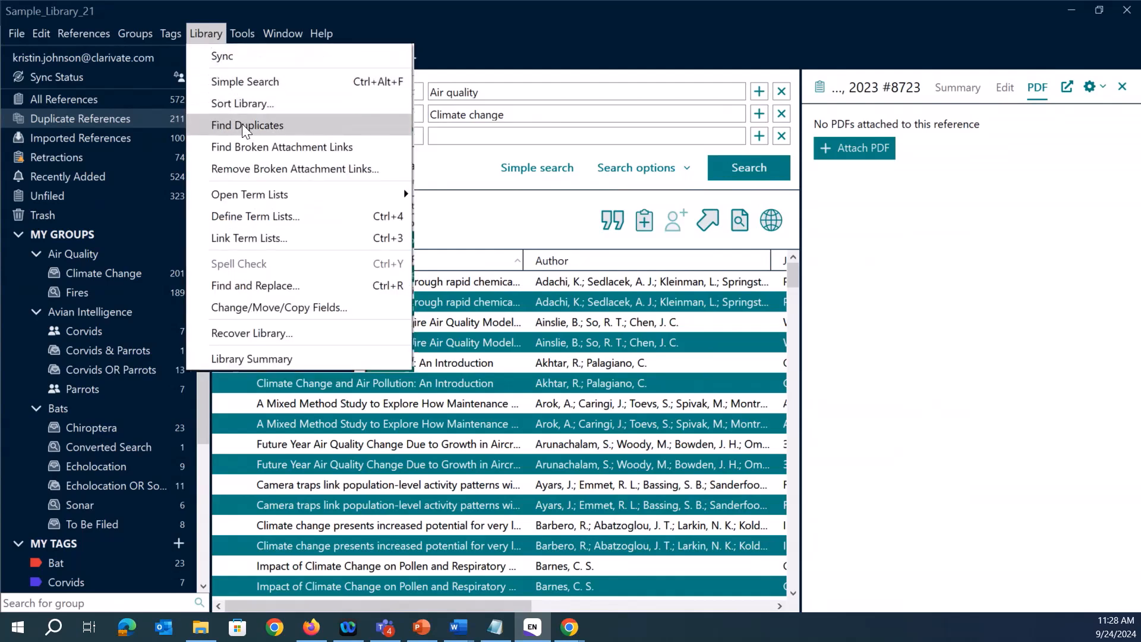
left_click(292, 127)
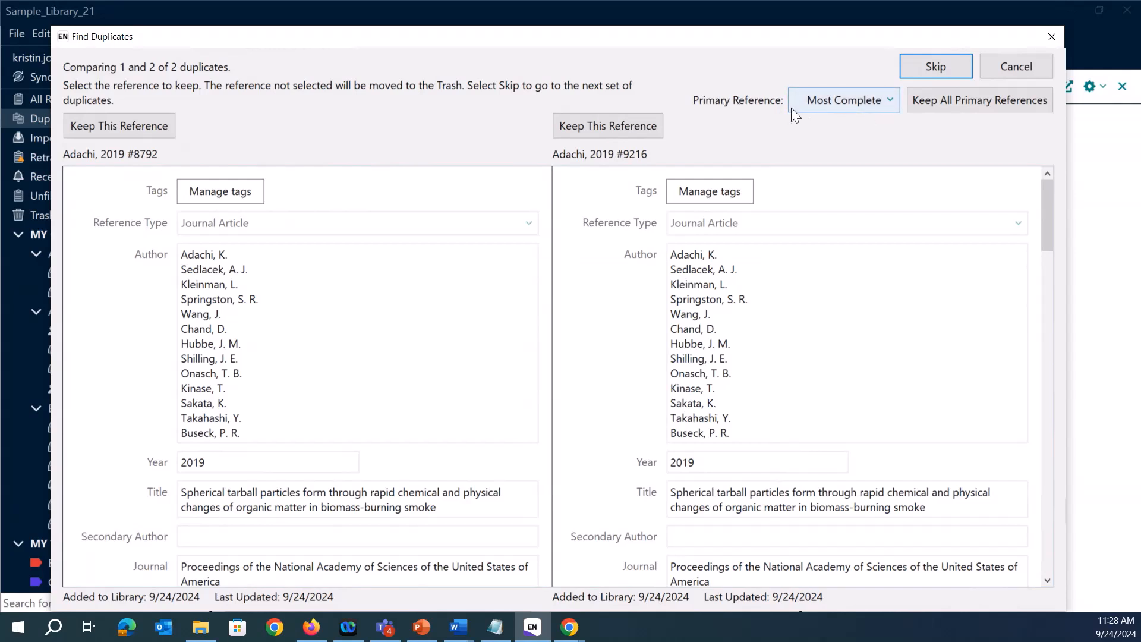
left_click(891, 102)
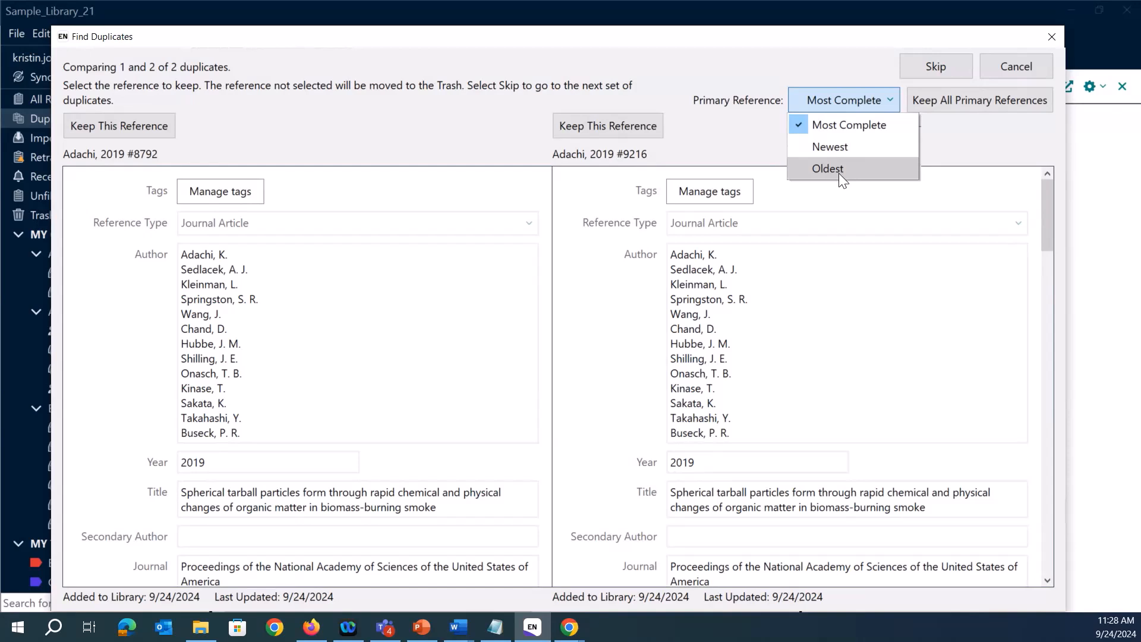
left_click(975, 148)
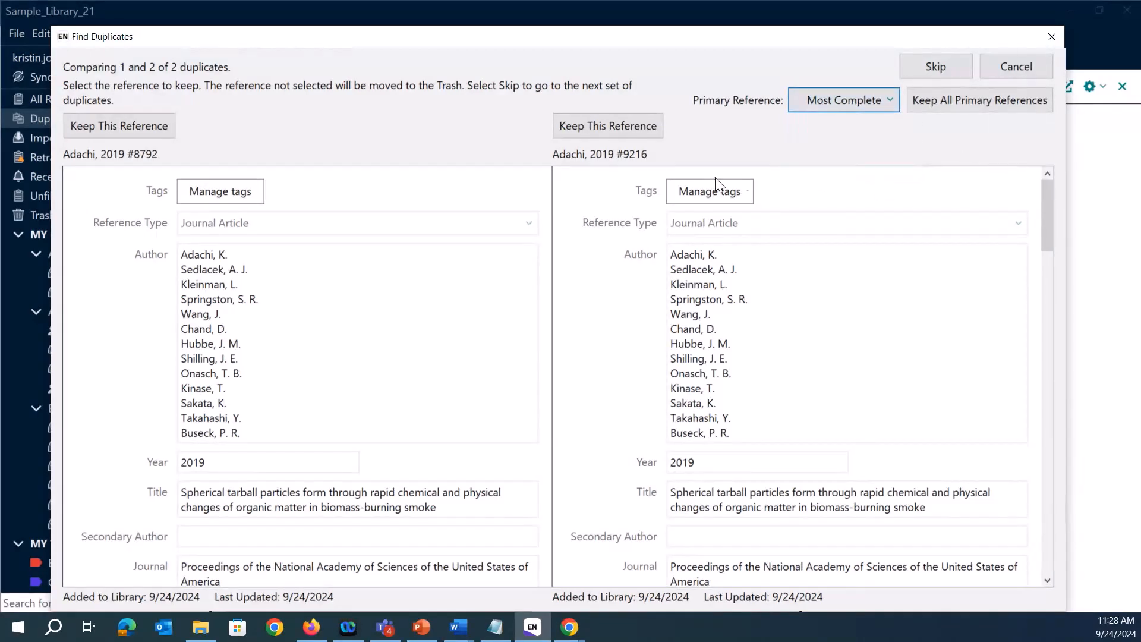
left_click_drag(1047, 227, 1034, 458)
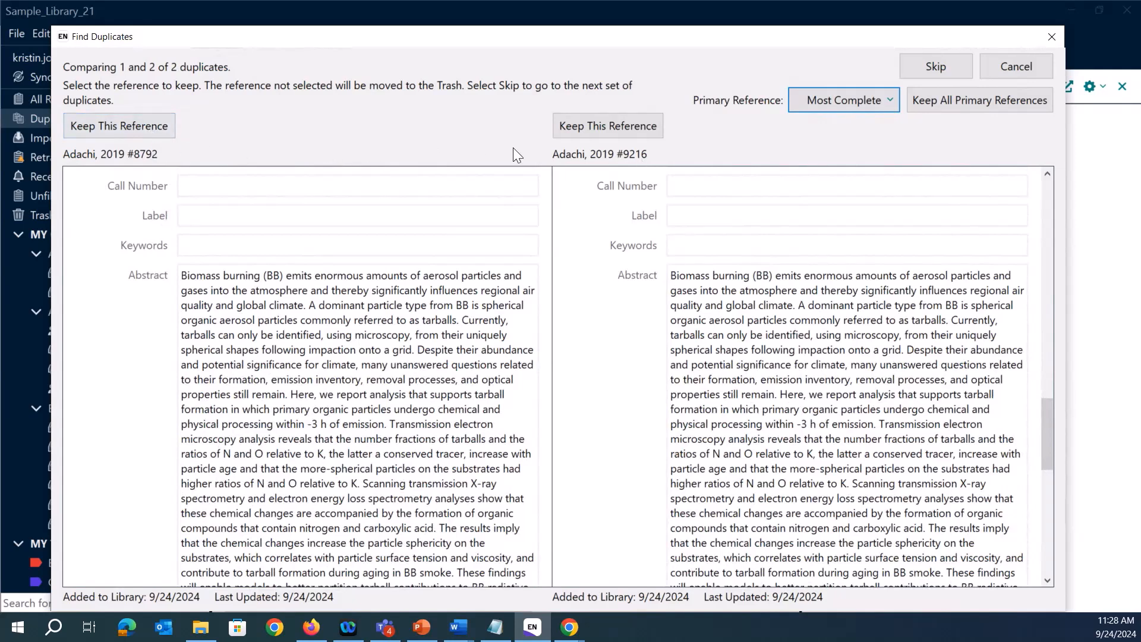
left_click(145, 128)
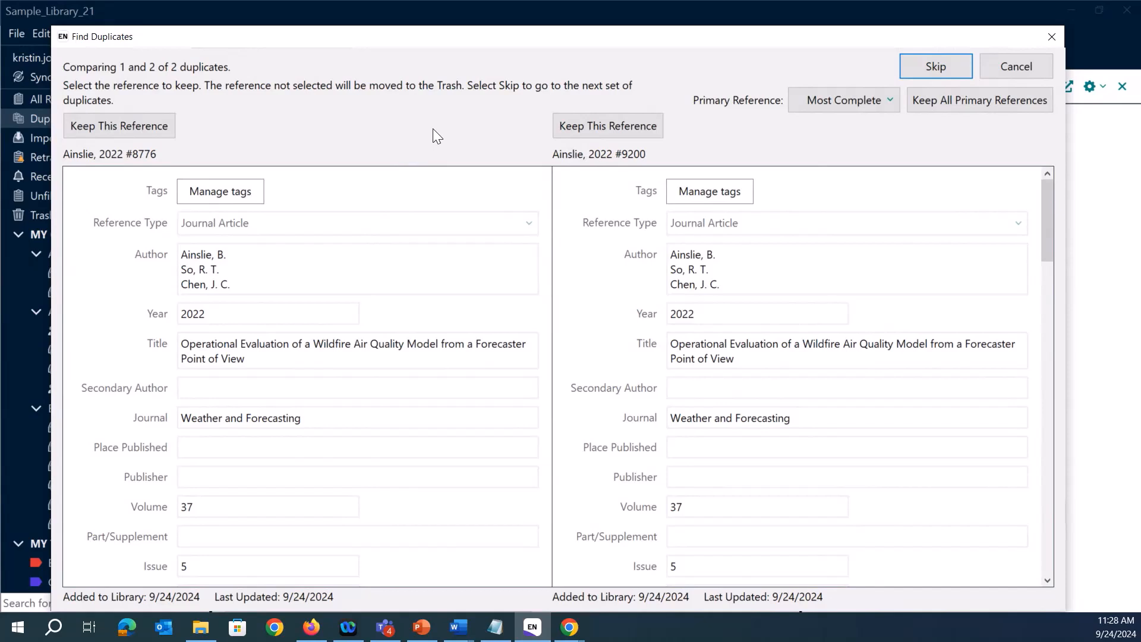
Set the primary reference rule to Most Complete and keep all primary references for the remaining duplicates
left_click(881, 101)
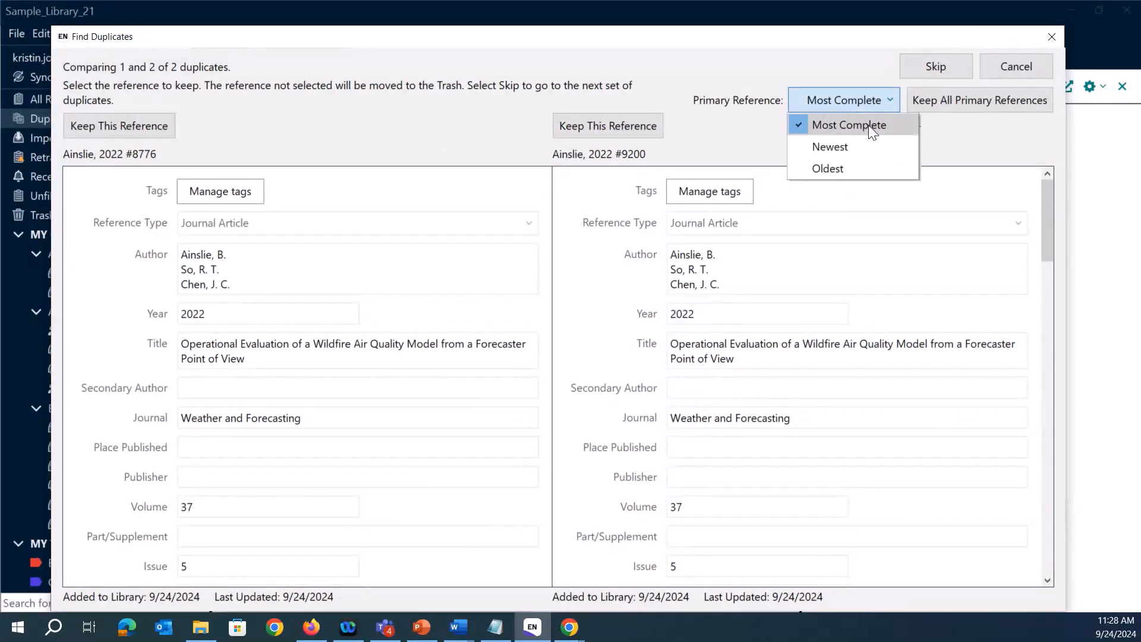
left_click(869, 124)
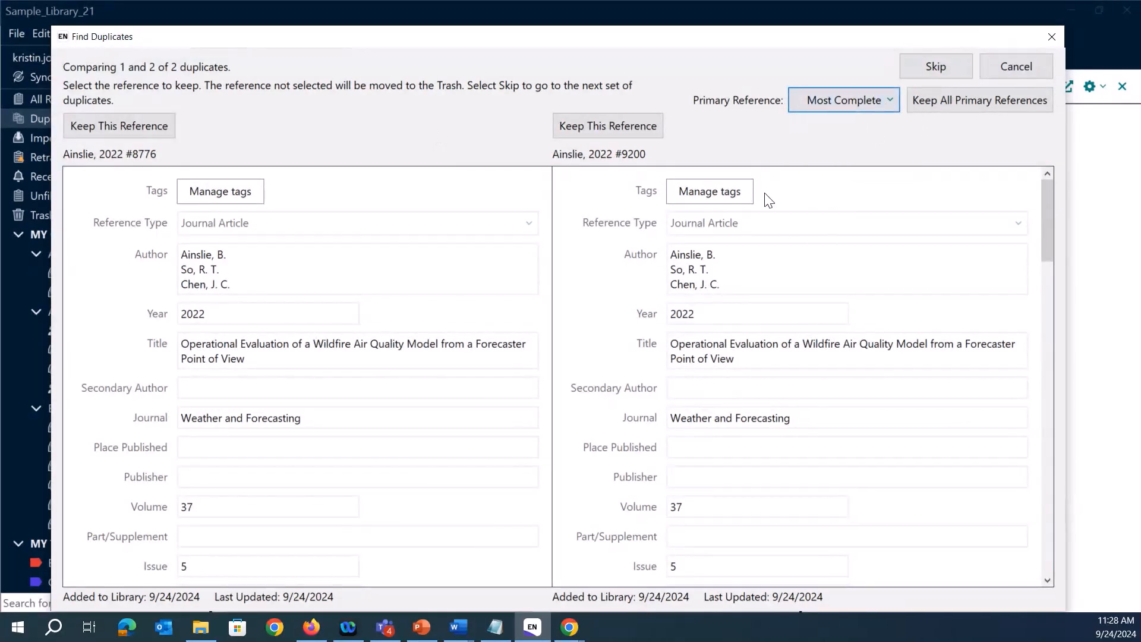
left_click(1012, 104)
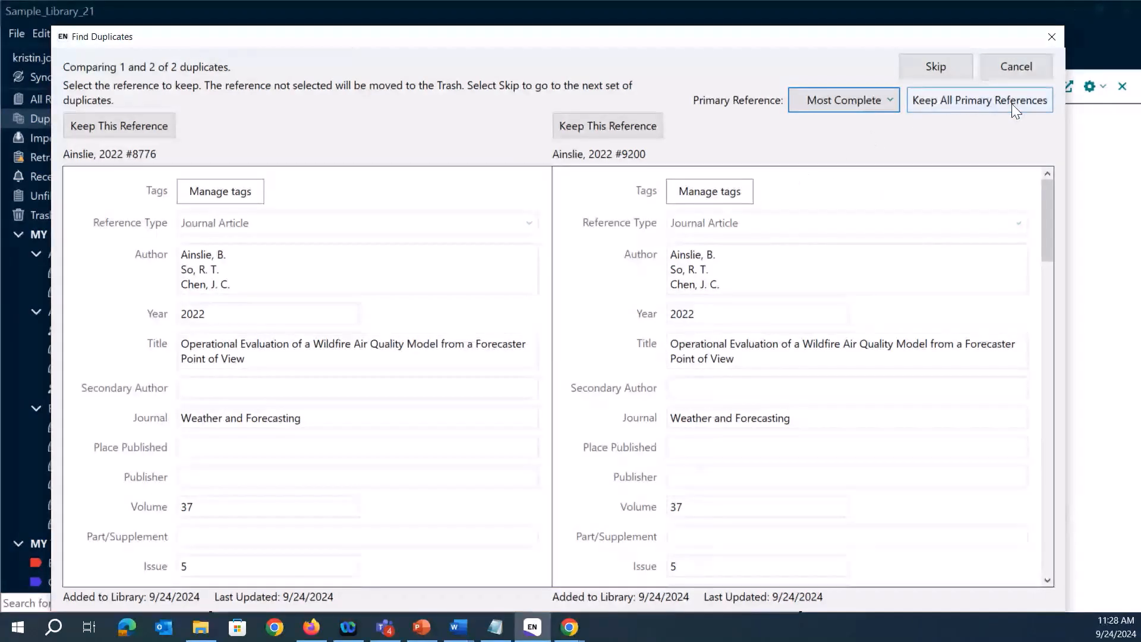
left_click(971, 102)
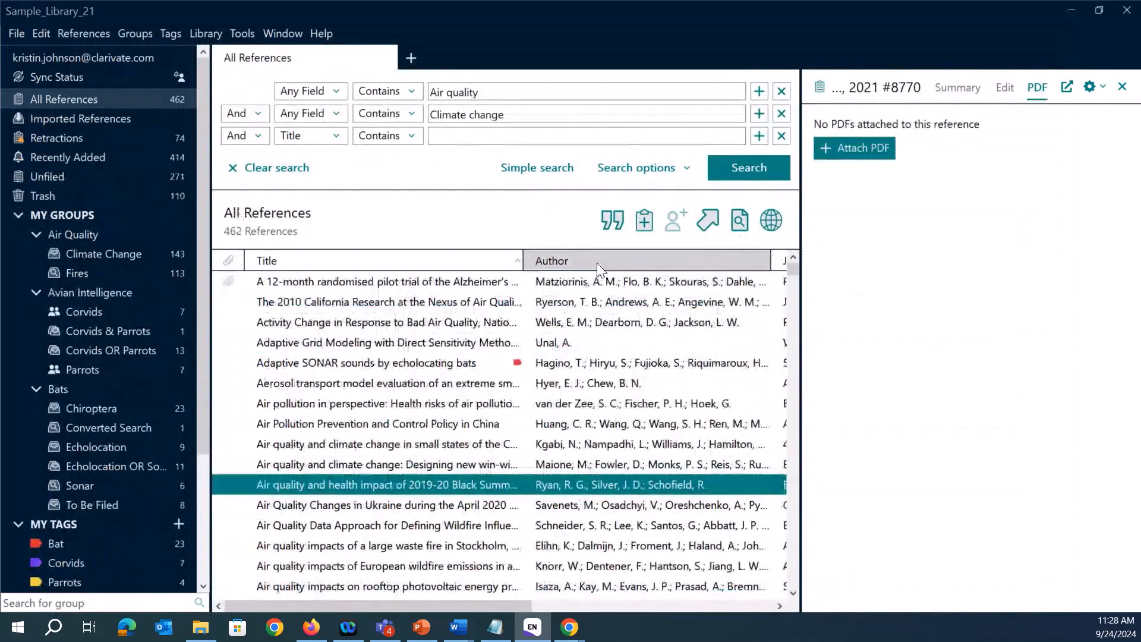
Look through the Trash and view the summaries of the removed "Black and organic carbon fractions" and "Blending forest fire smoke forecasts" references
left_click(61, 198)
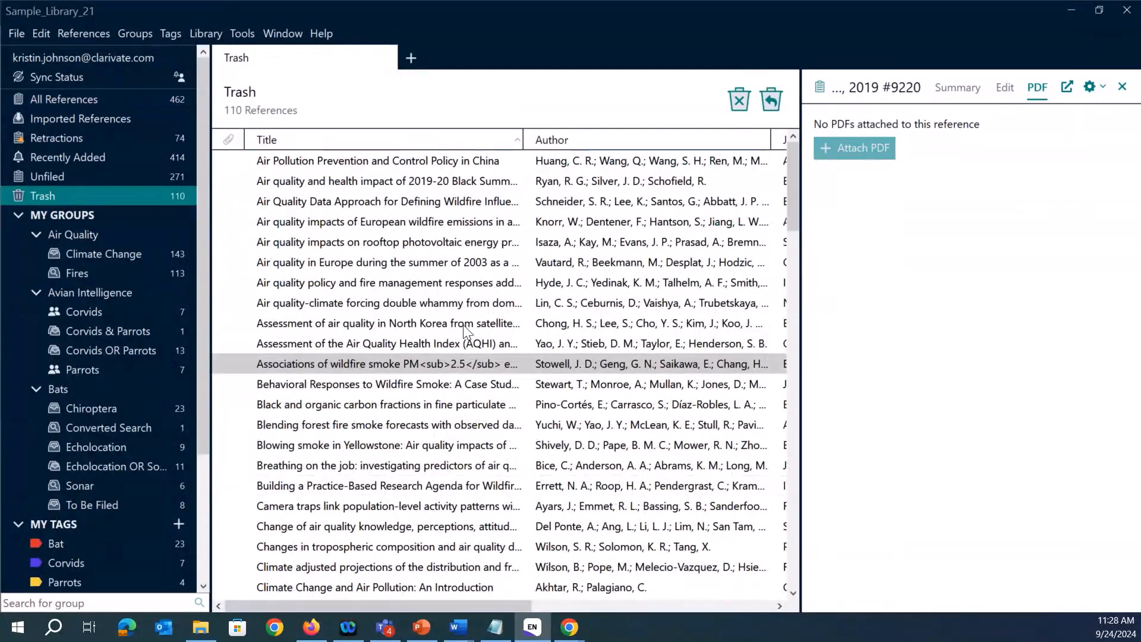
scroll(468, 269, "down", 4)
scroll(468, 266, "up", 4)
left_click(494, 402)
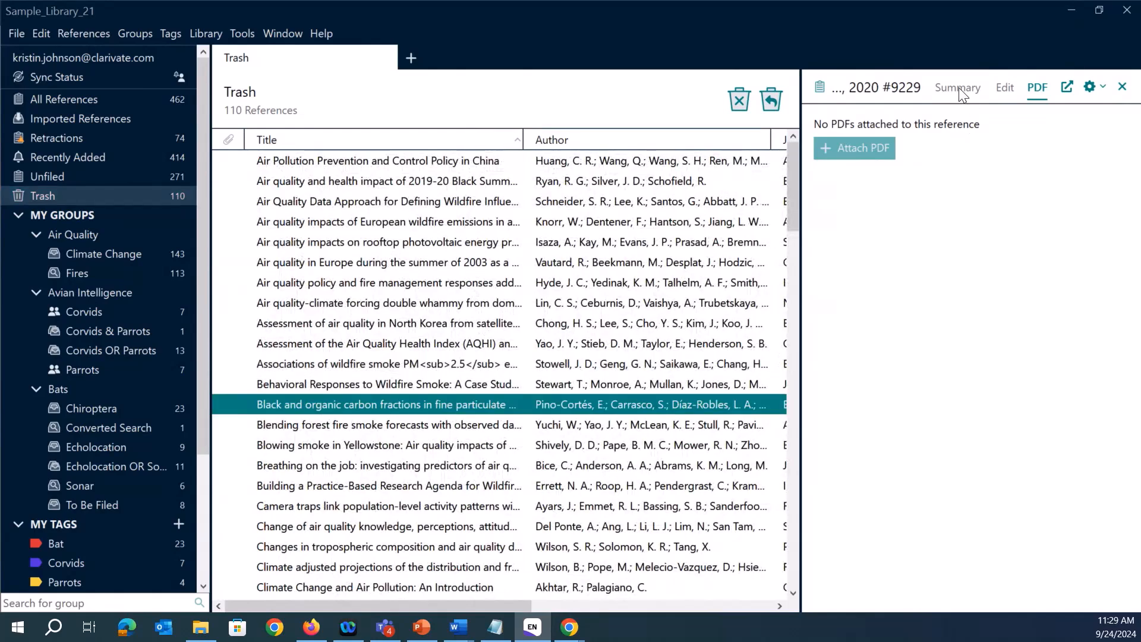
left_click(957, 88)
left_click(465, 431)
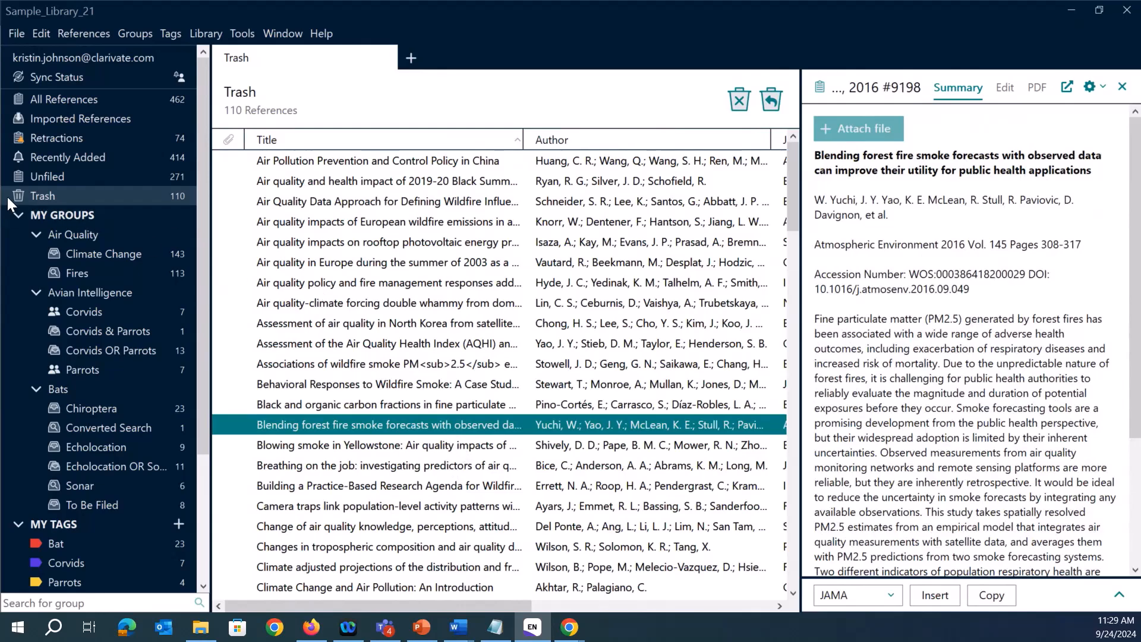
Return to All References and set the primary reference criteria in the Duplicates preferences to Oldest
left_click(78, 101)
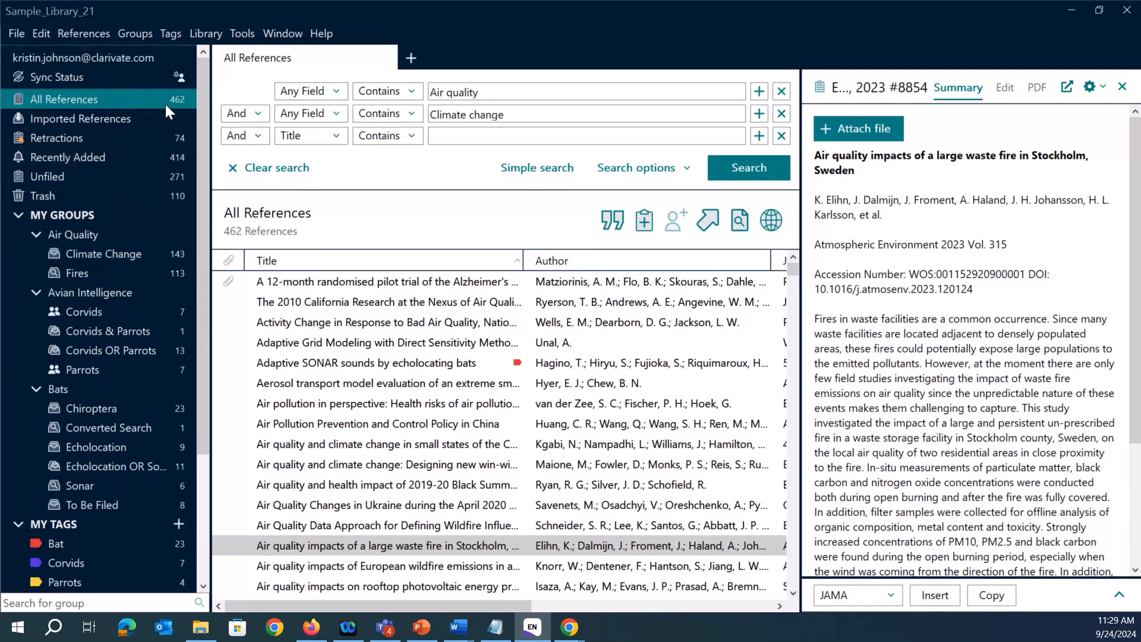
left_click(41, 36)
left_click(154, 288)
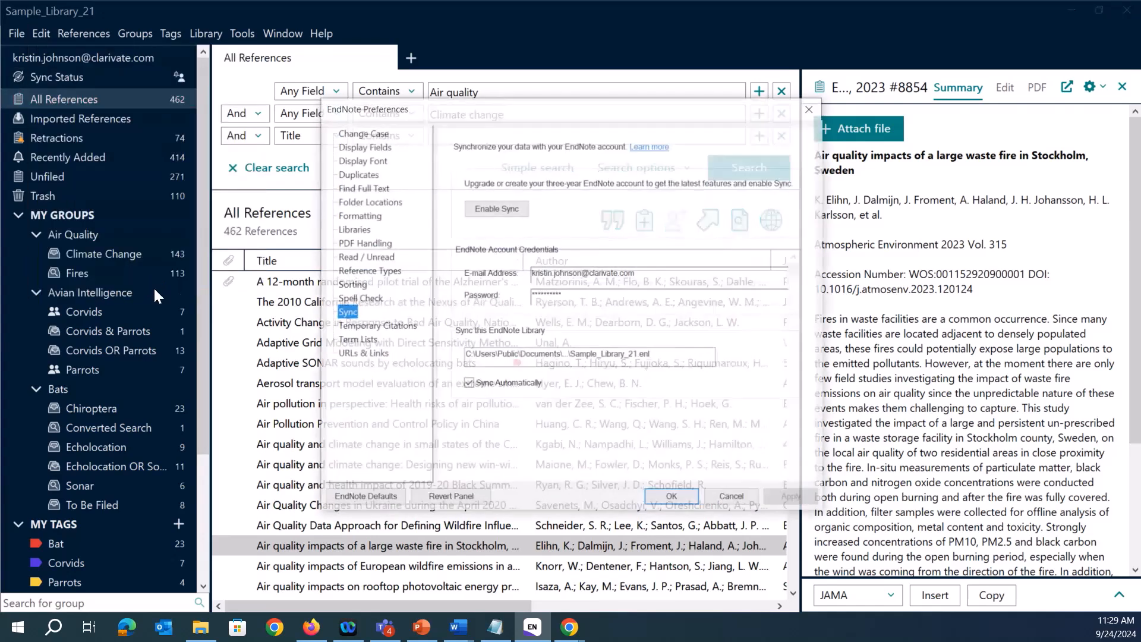
left_click(358, 175)
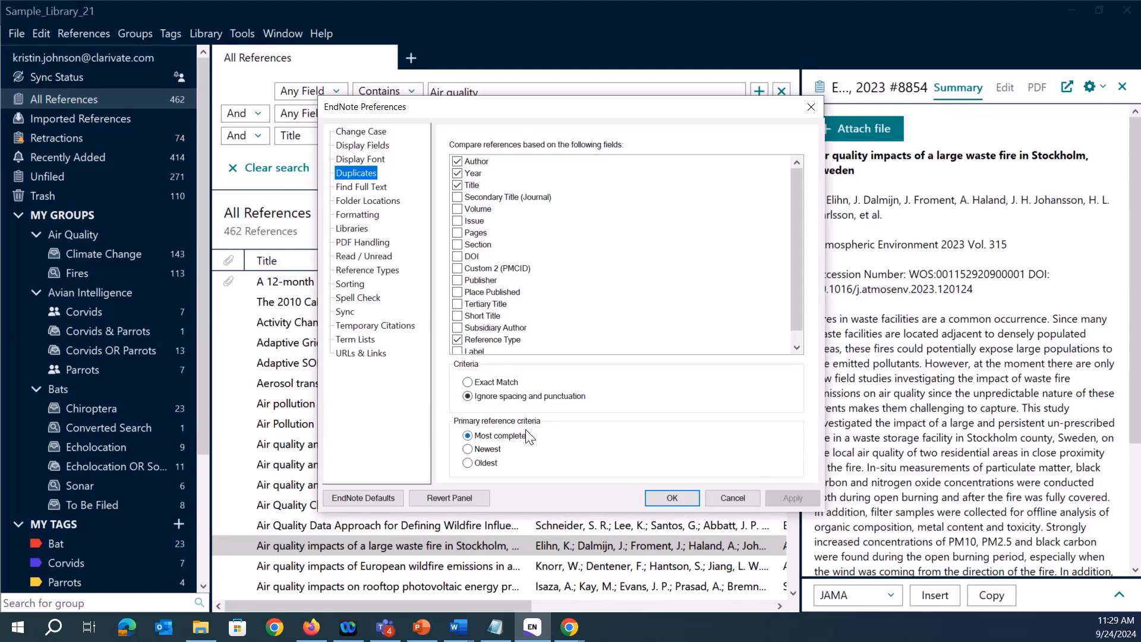
left_click(470, 463)
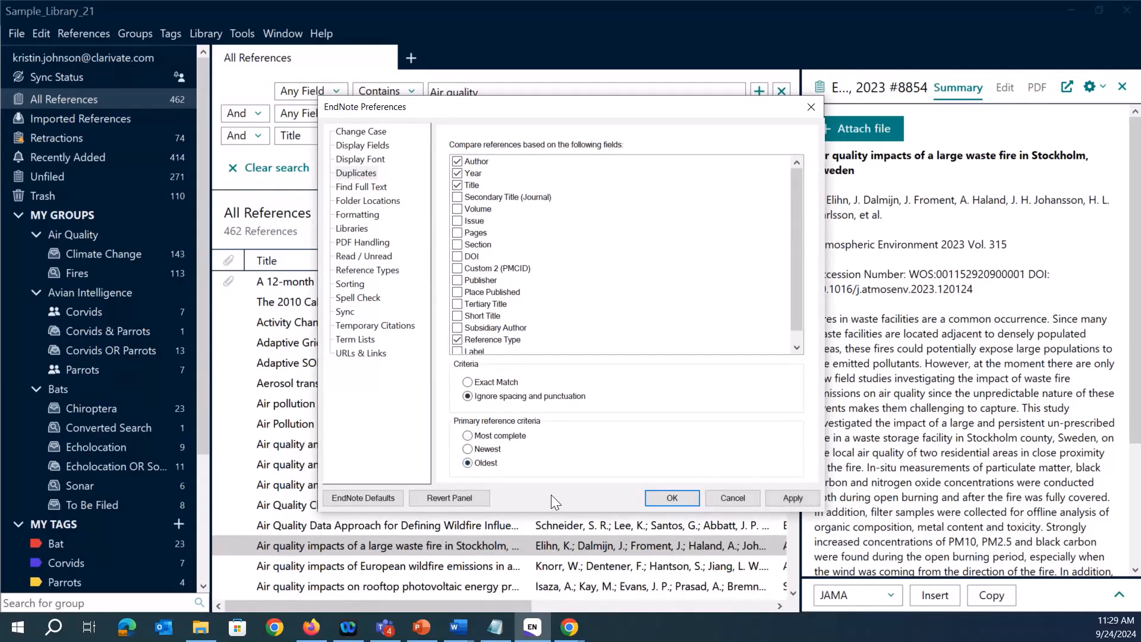
left_click(788, 499)
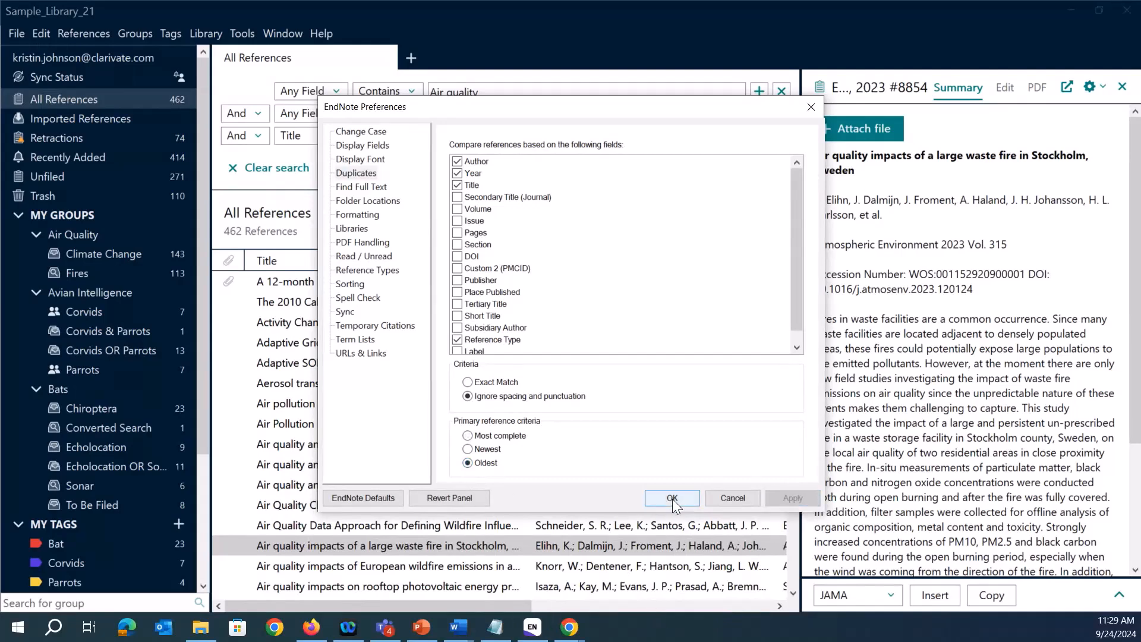
left_click(672, 498)
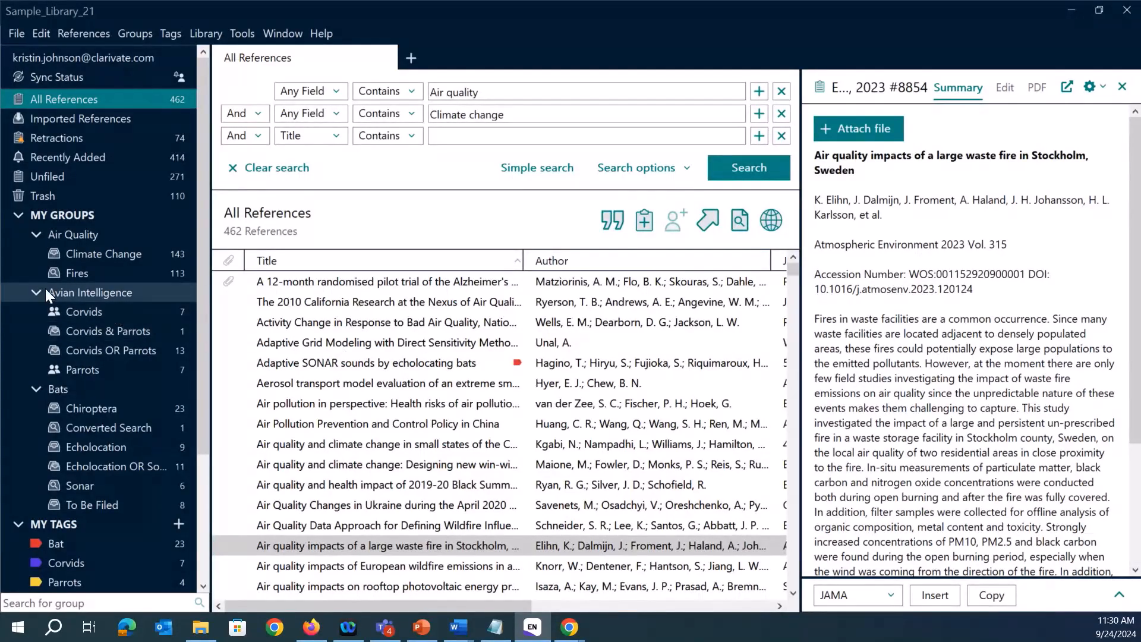
Show the Retractions group, look through its list, and view the "Estimation of Irrigation Requirements" reference summary
left_click(100, 139)
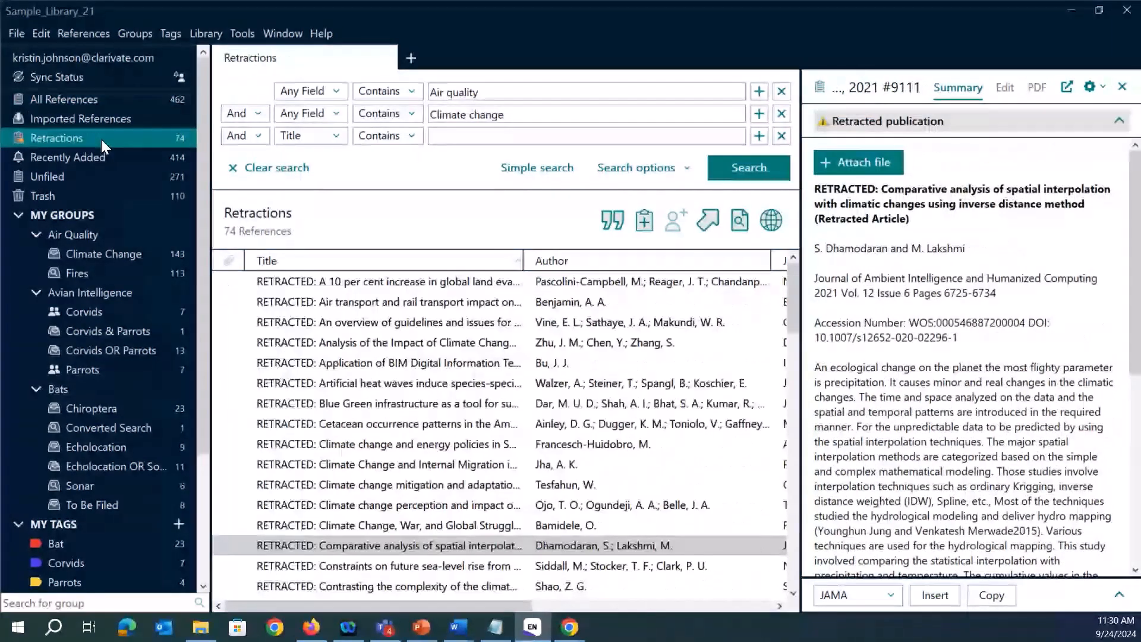
scroll(467, 441, "down", 10)
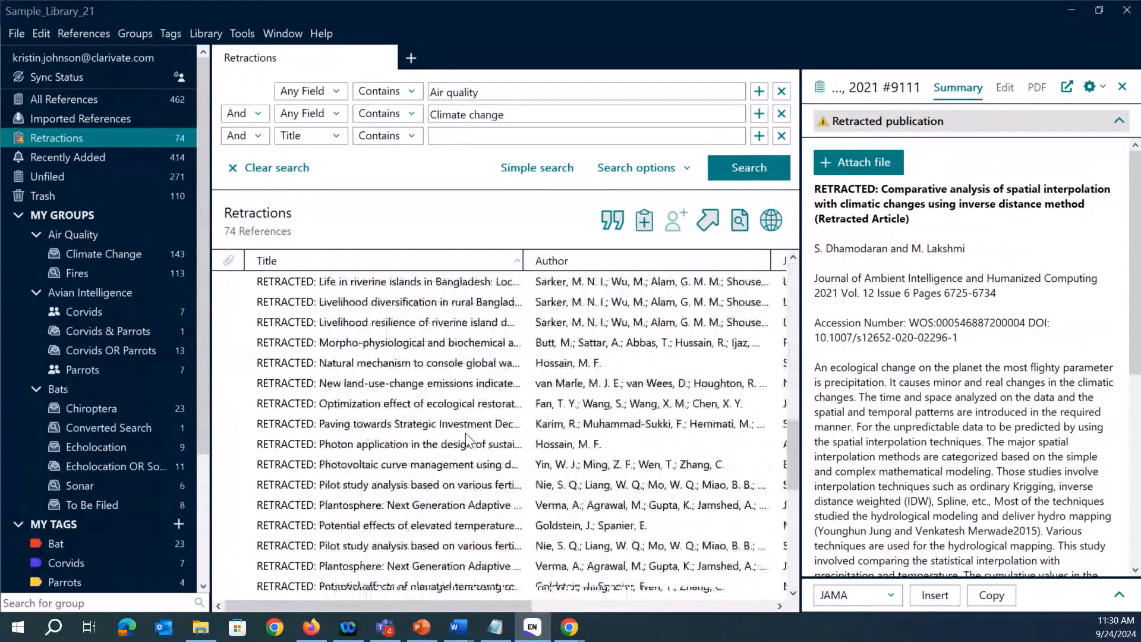
scroll(467, 441, "up", 15)
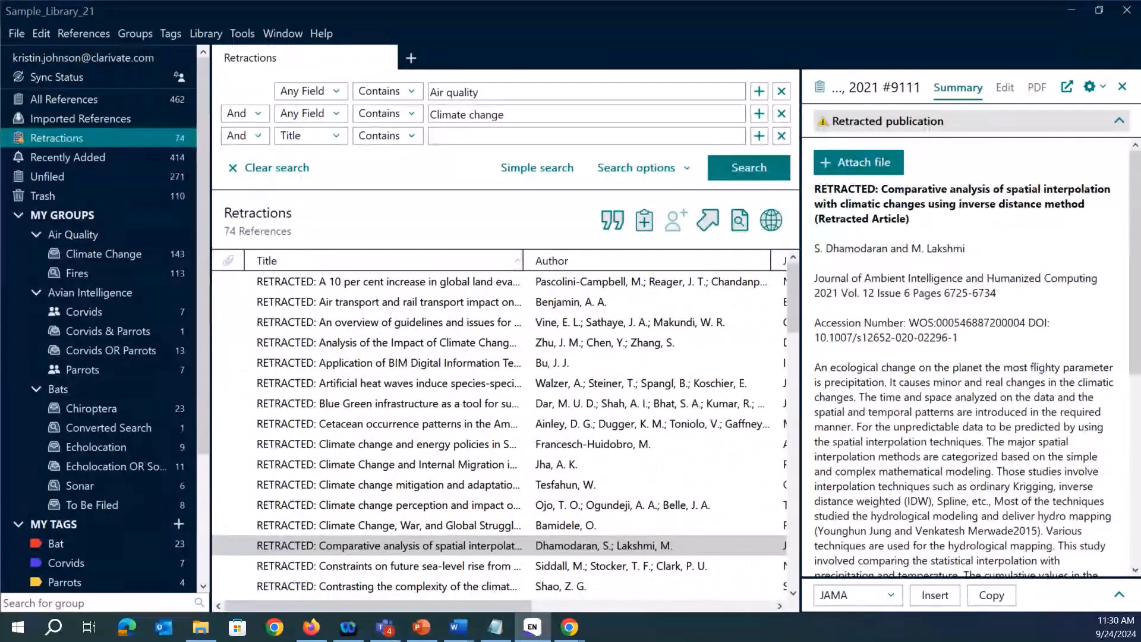
left_click(458, 627)
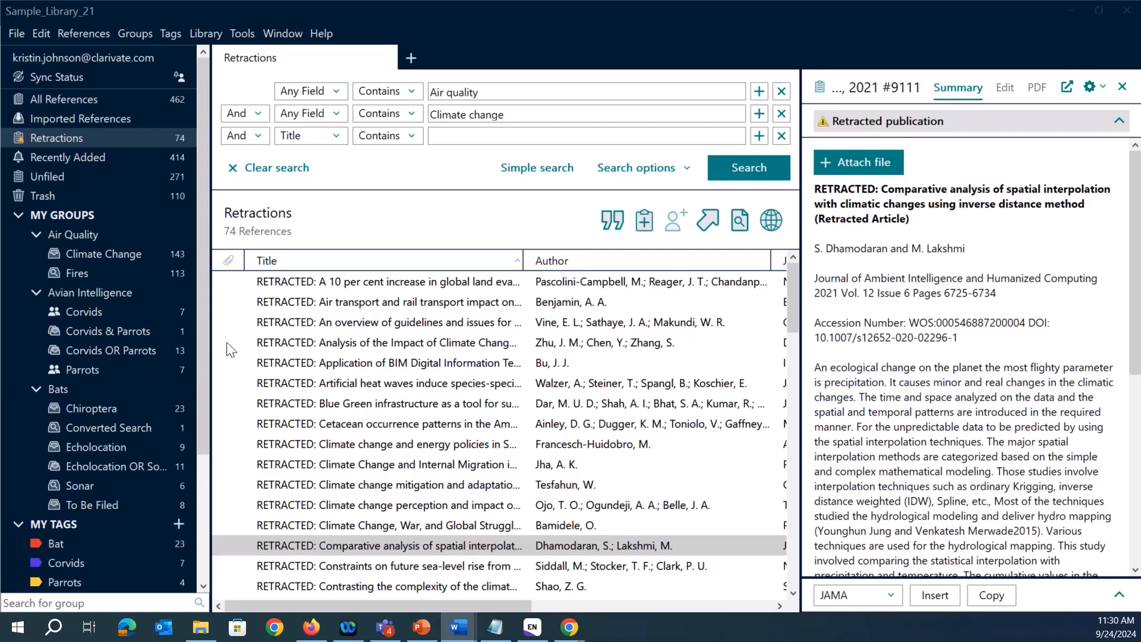
scroll(568, 410, "down", 3)
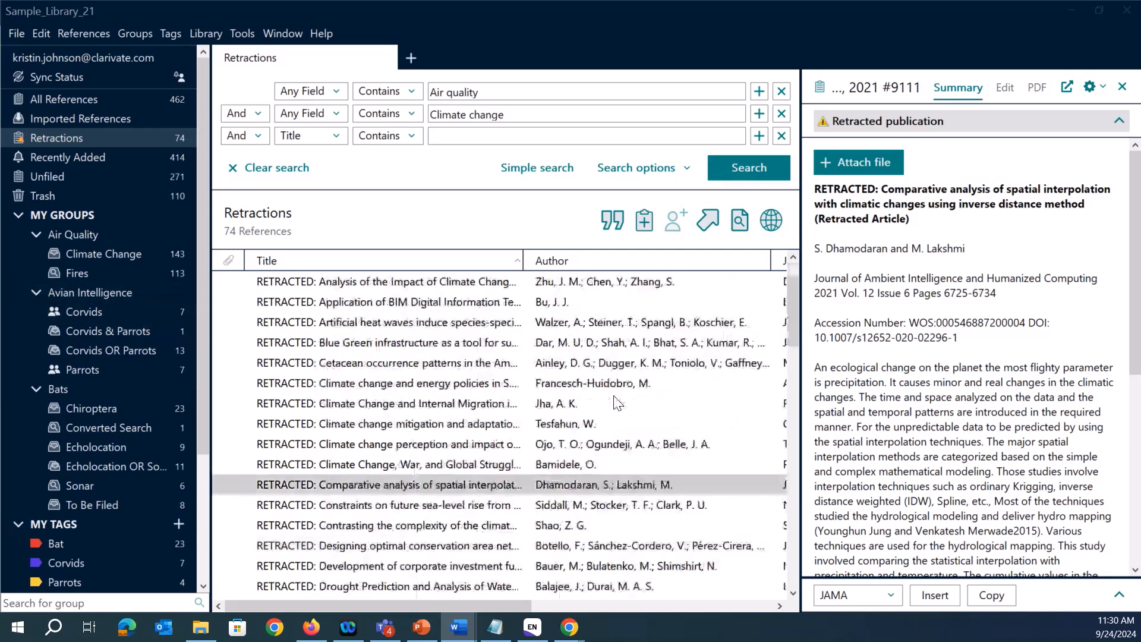
scroll(567, 410, "down", 1)
left_click(290, 506)
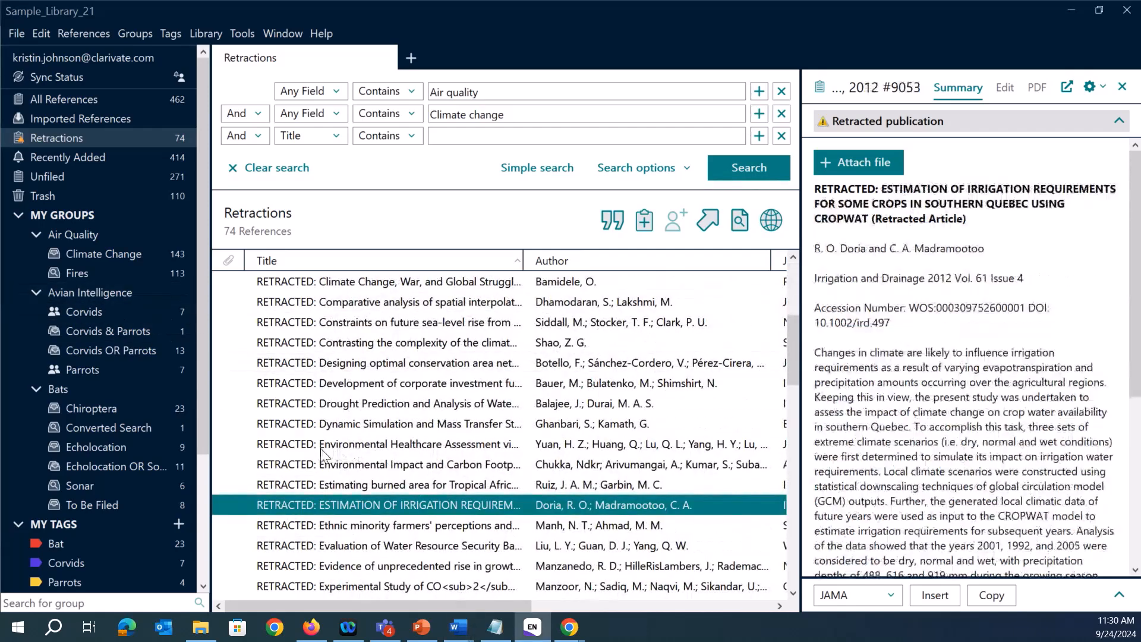
scroll(306, 366, "up", 4)
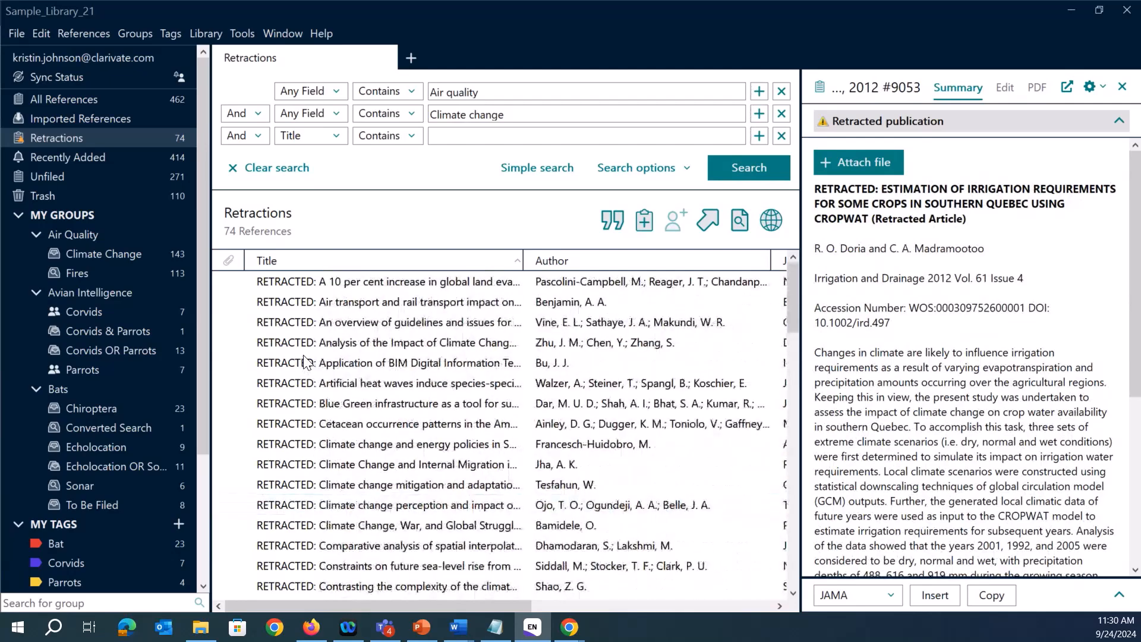
Expand the retraction notice of "Application of BIM Digital Information Technology" and read the linked retraction article on Wiley Online Library
left_click(304, 362)
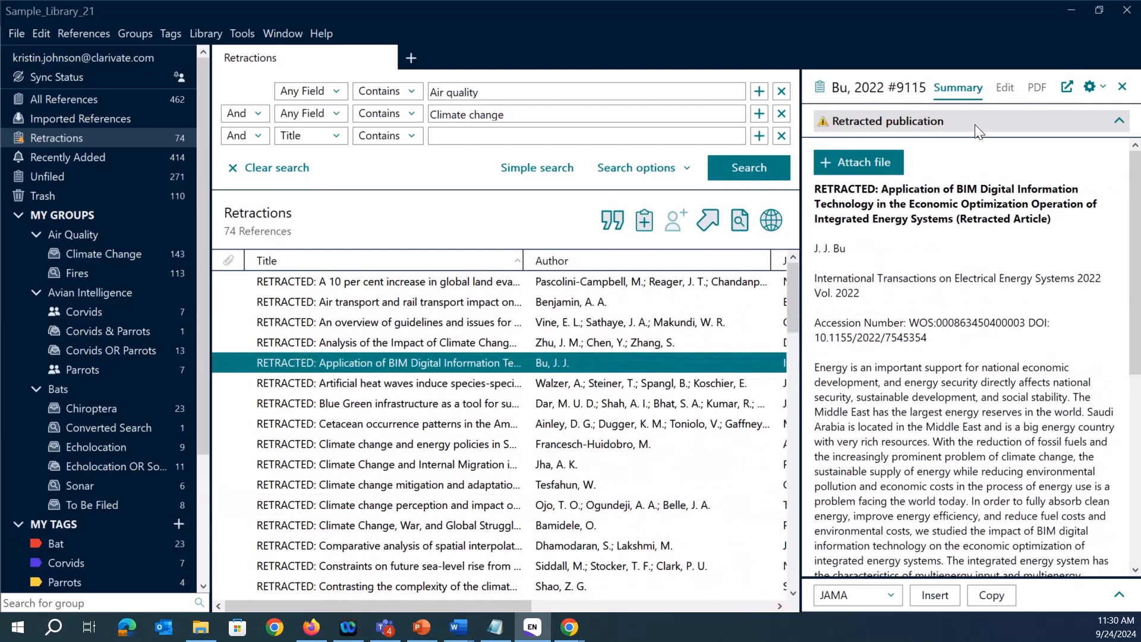
left_click(1118, 125)
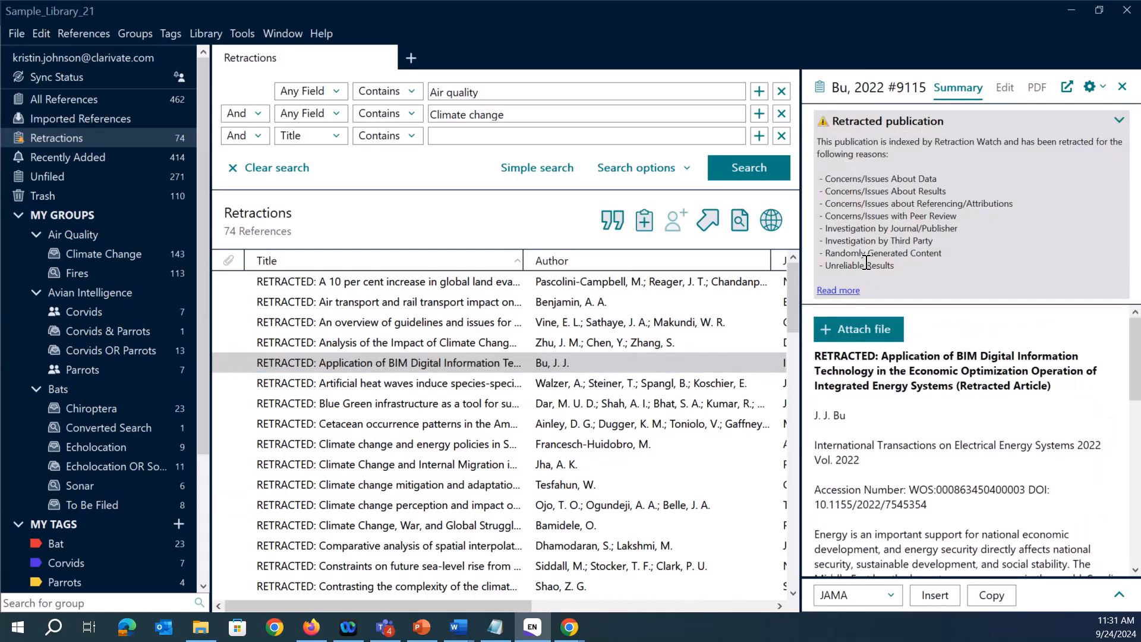
left_click(848, 292)
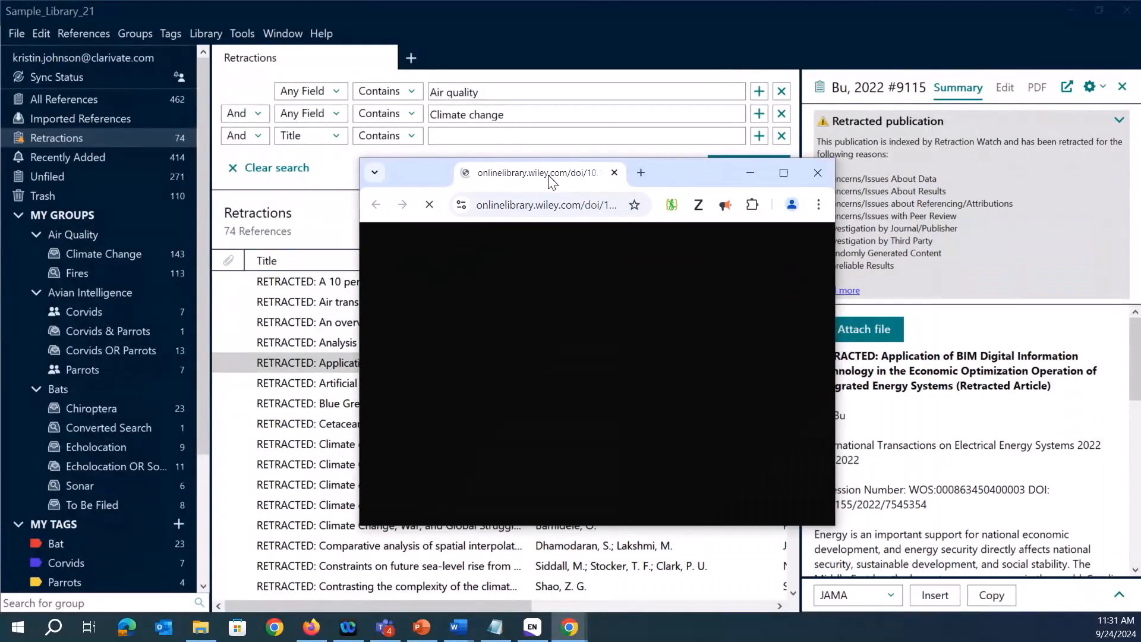
left_click(784, 173)
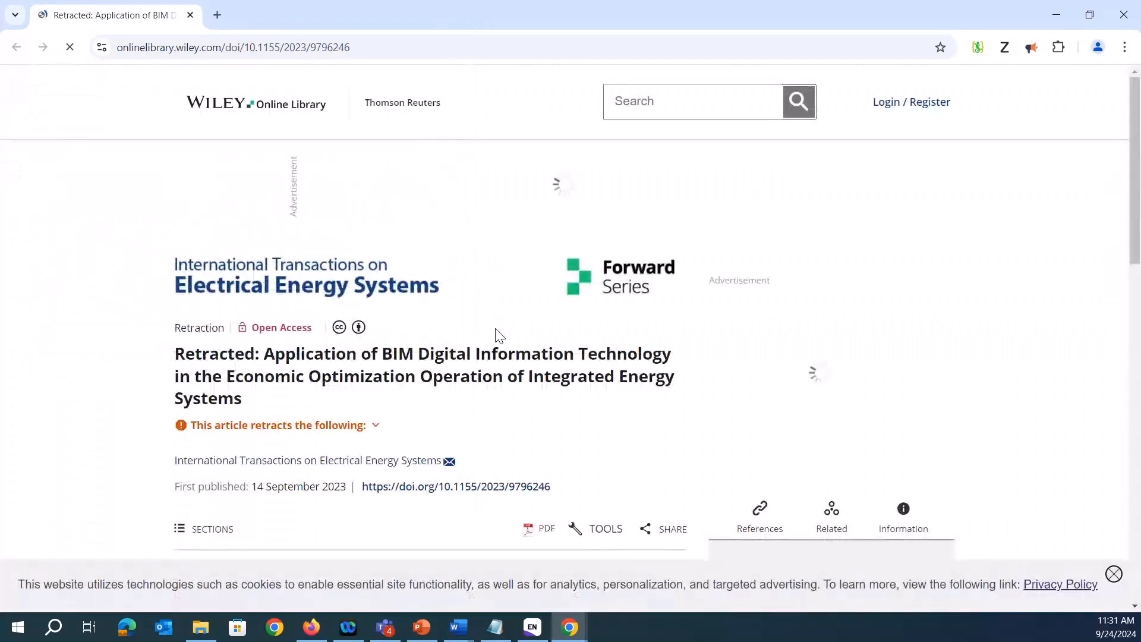
scroll(500, 333, "down", 5)
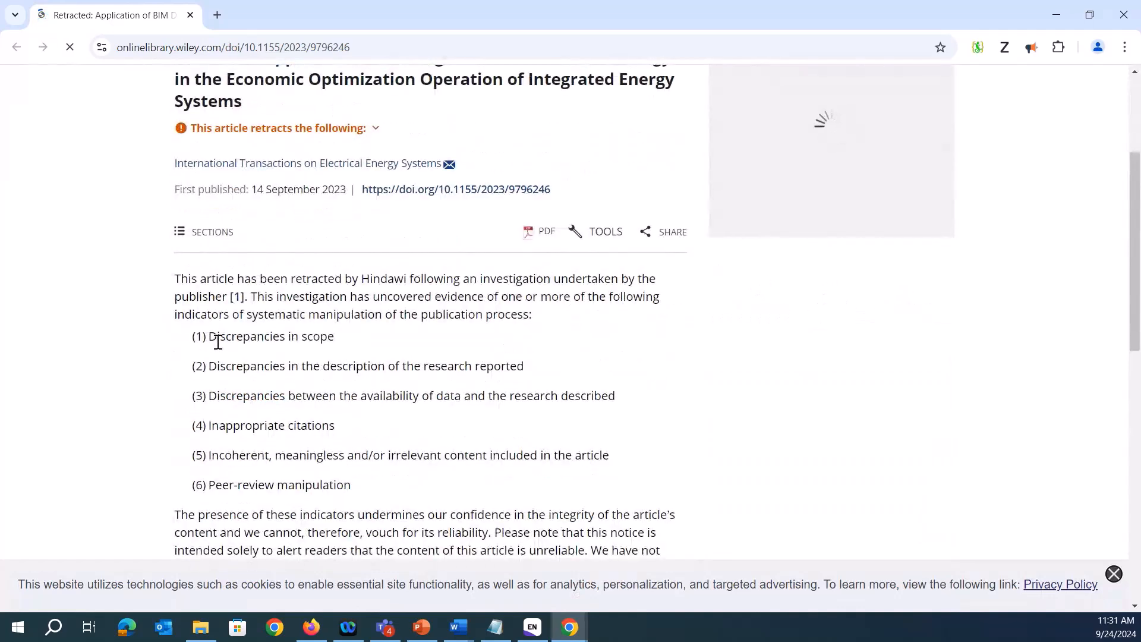
left_click_drag(217, 342, 338, 336)
left_click_drag(219, 366, 528, 369)
scroll(398, 419, "down", 1)
scroll(409, 406, "up", 3)
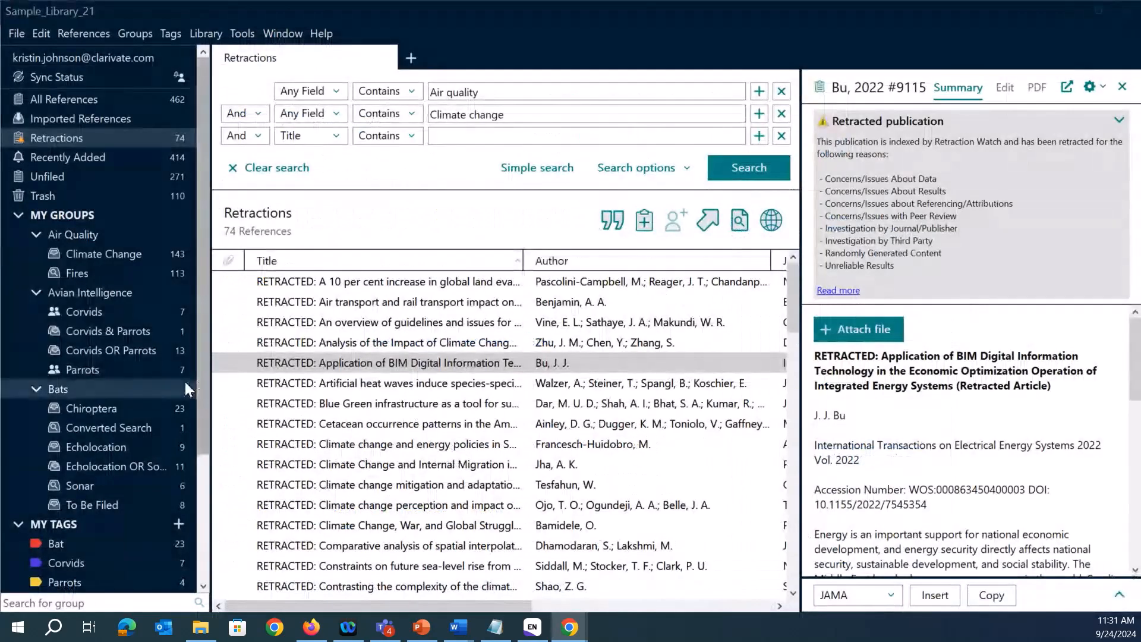
Select every reference in the Retractions group, from first to last, and move them all to the Trash
left_click(383, 348)
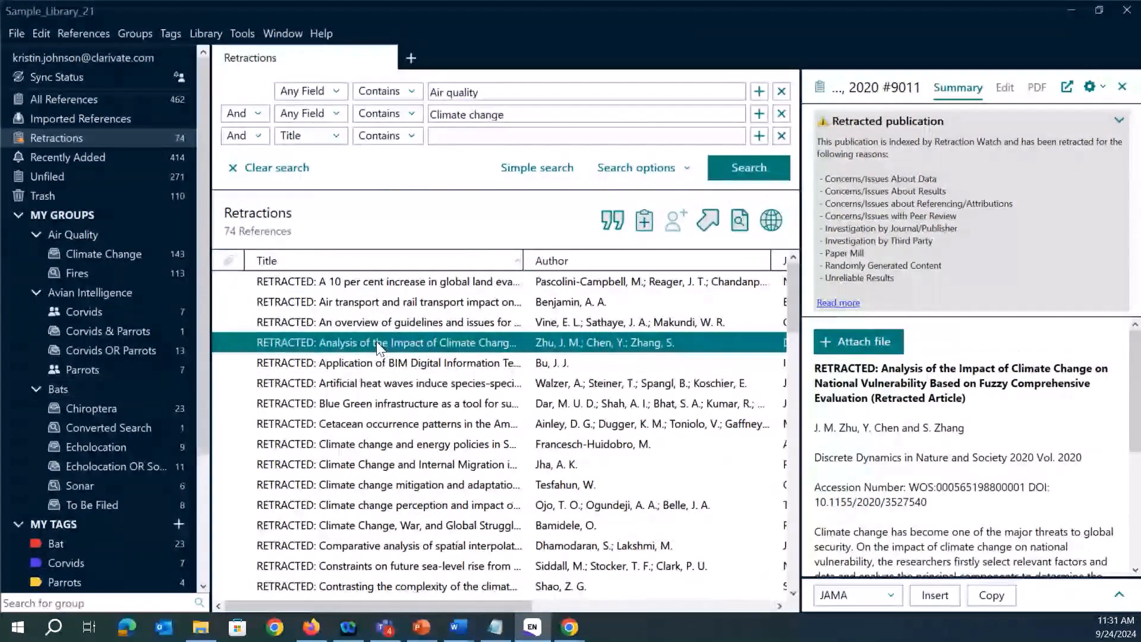
left_click(390, 284)
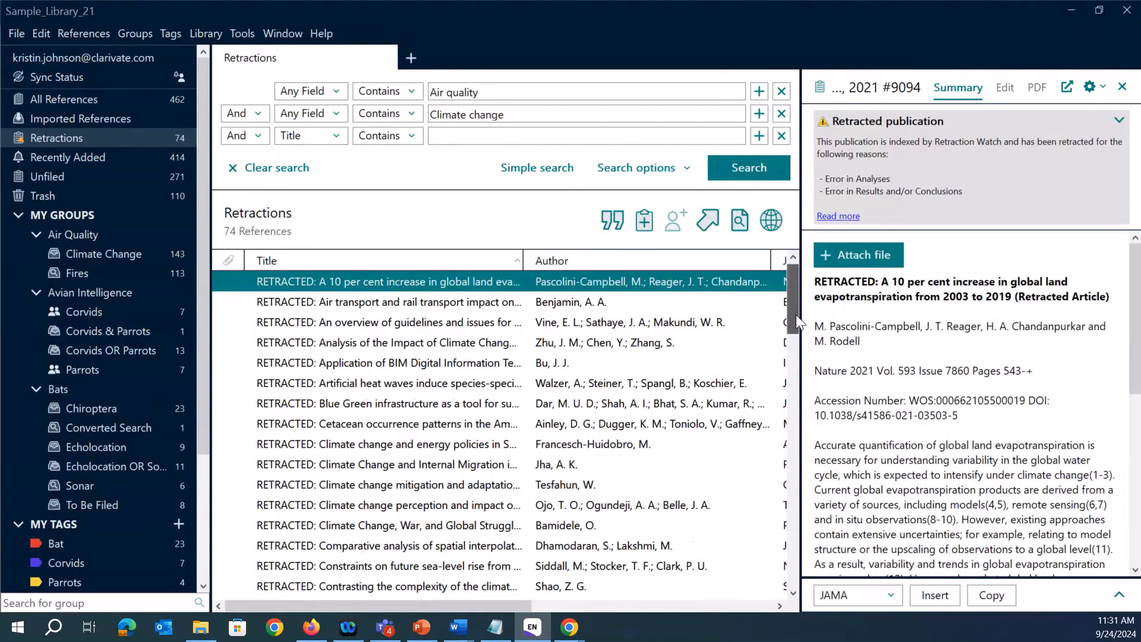
scroll(797, 312, "down", 19)
left_click(405, 586, "shift")
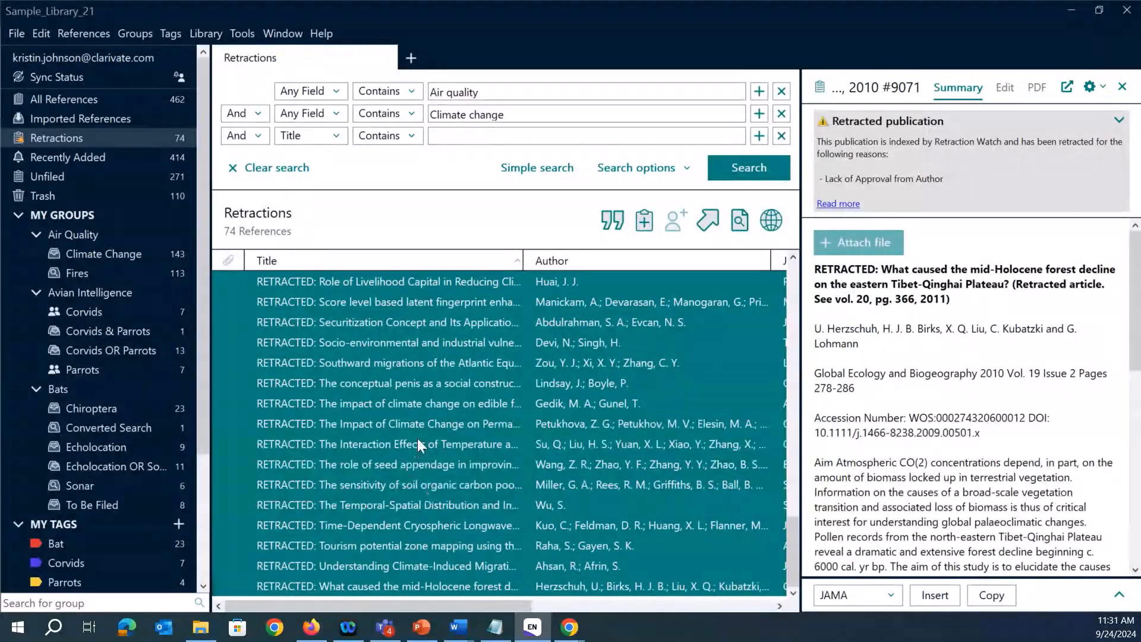
left_click_drag(137, 195, 63, 197)
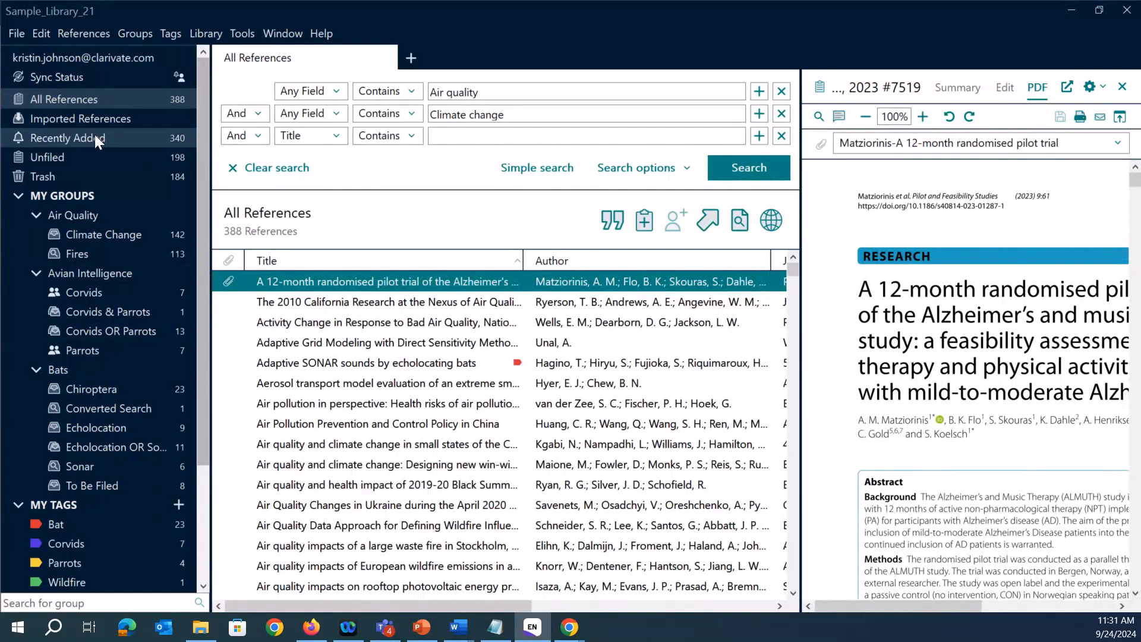
Empty all records from the Trash and return to the list of all references
left_click(51, 176)
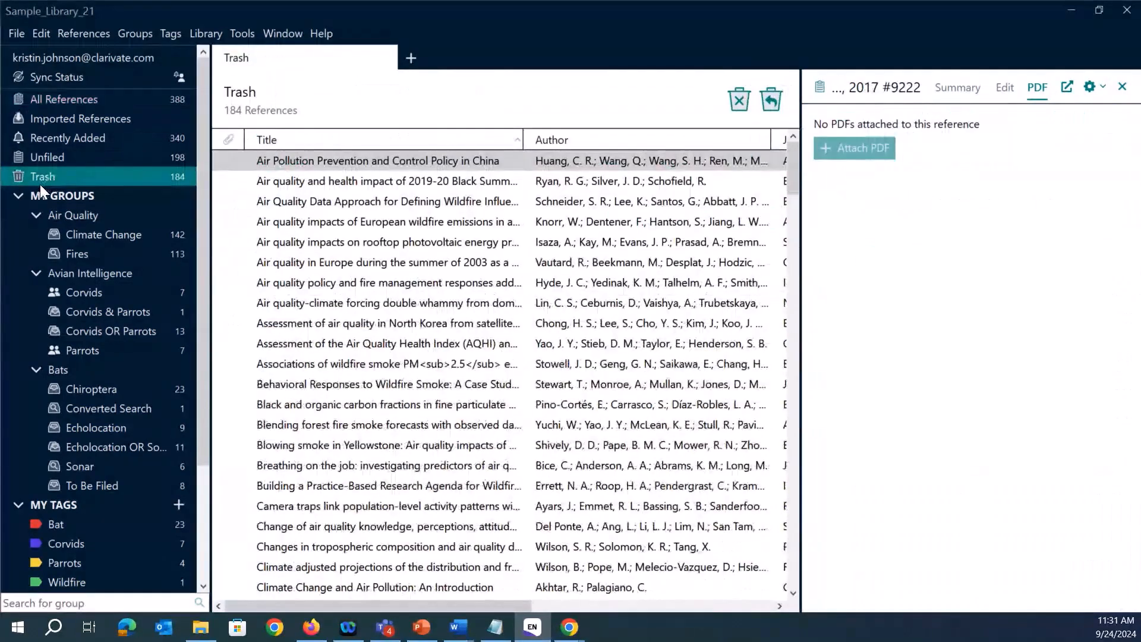
left_click(743, 103)
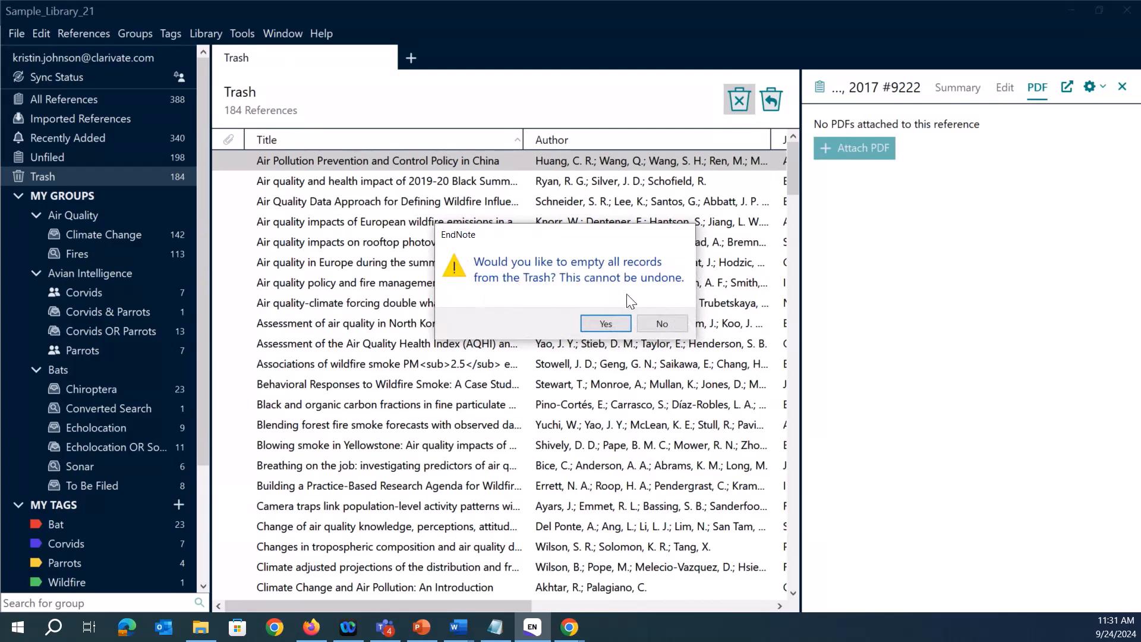
left_click(608, 323)
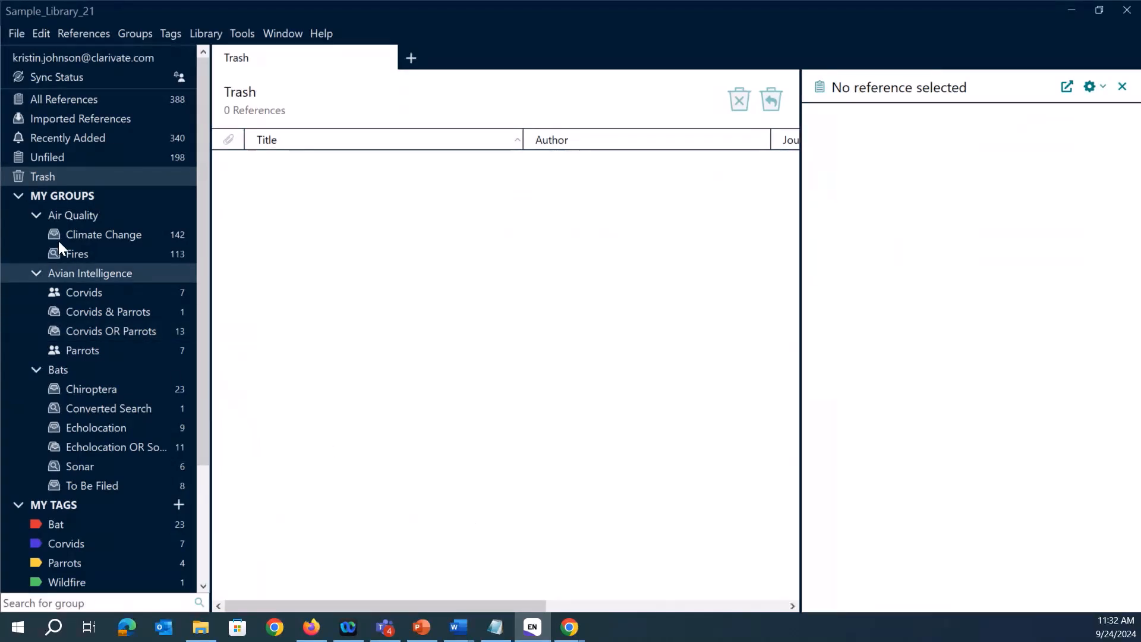
left_click(83, 101)
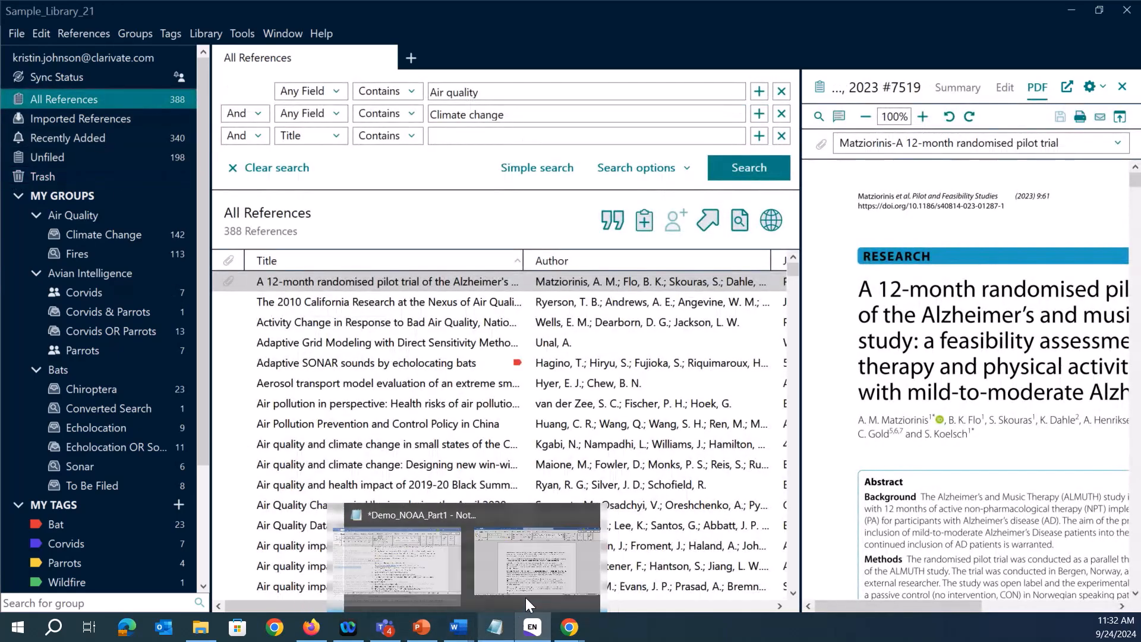
mouse_move(471, 632)
left_click(410, 568)
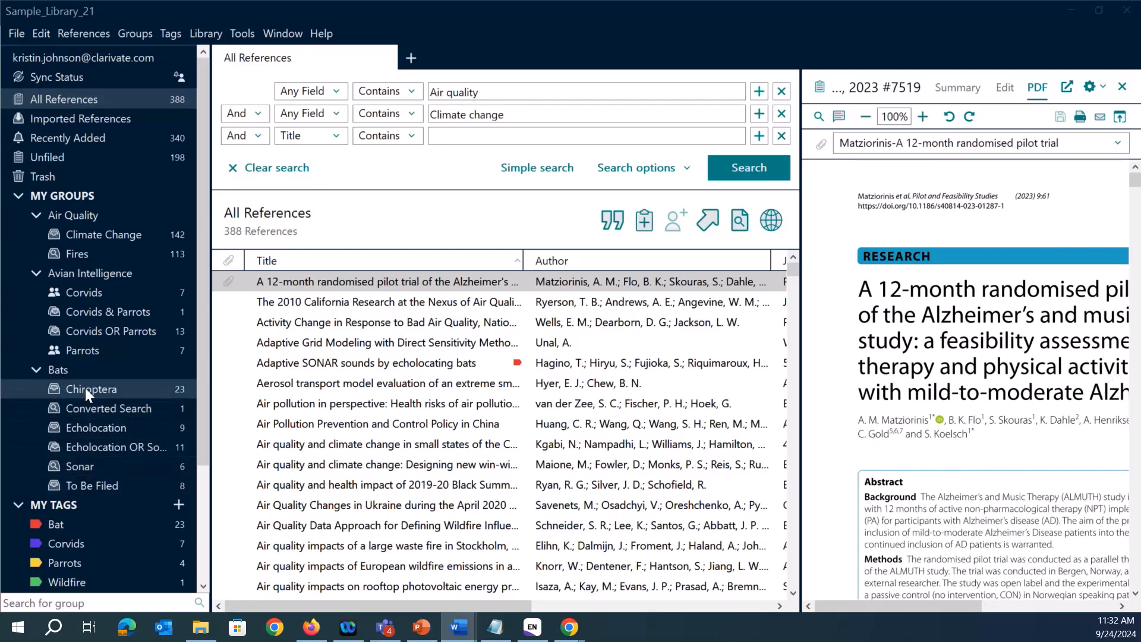
Find reference updates for the "Animal intelligence: Laboratory experiments" reference in the Corvids group
left_click(90, 292)
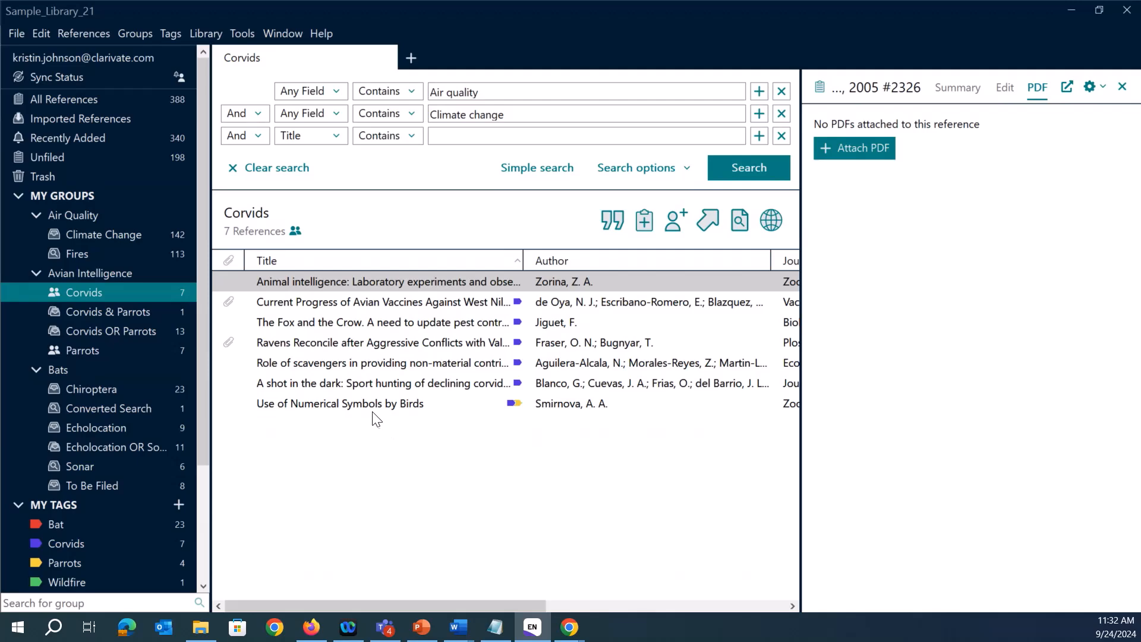
left_click(348, 403, "shift")
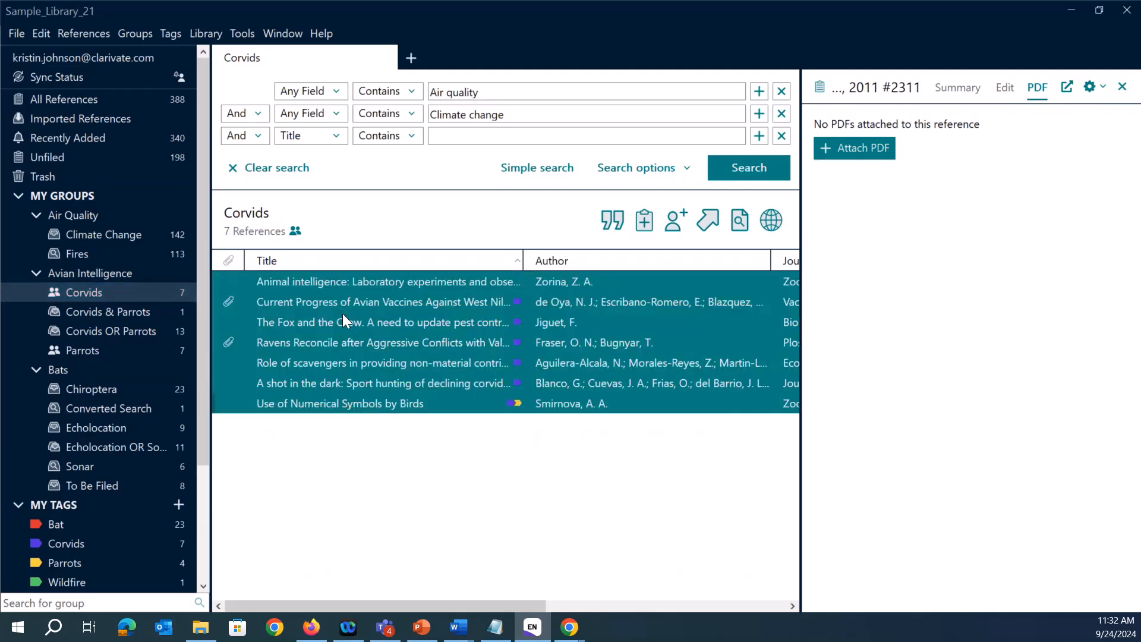
left_click(346, 289)
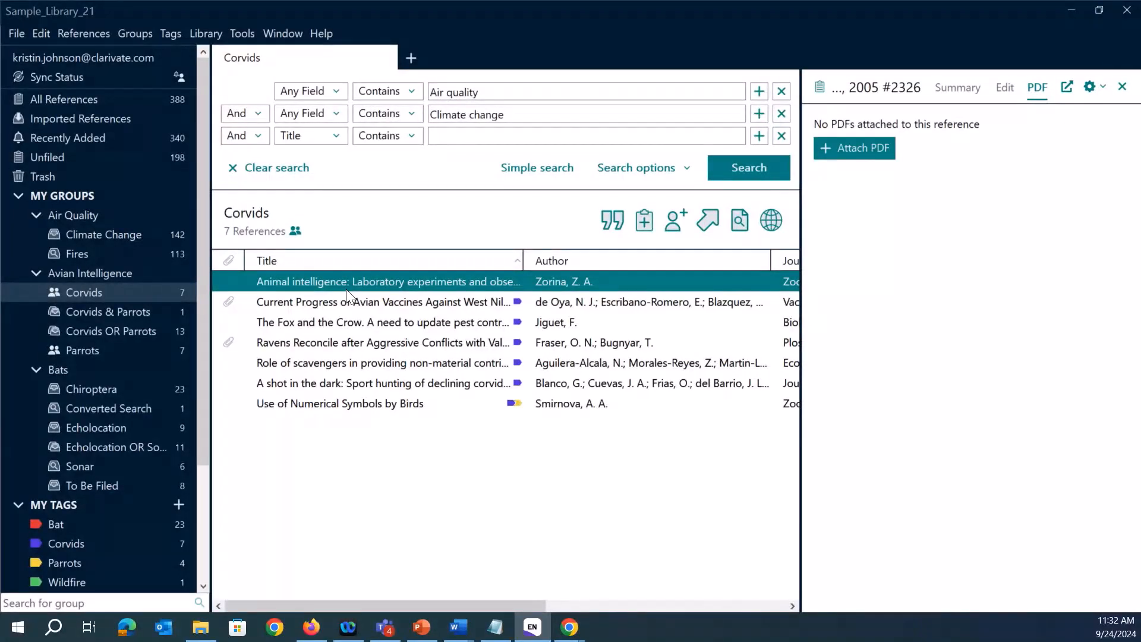
left_click(89, 32)
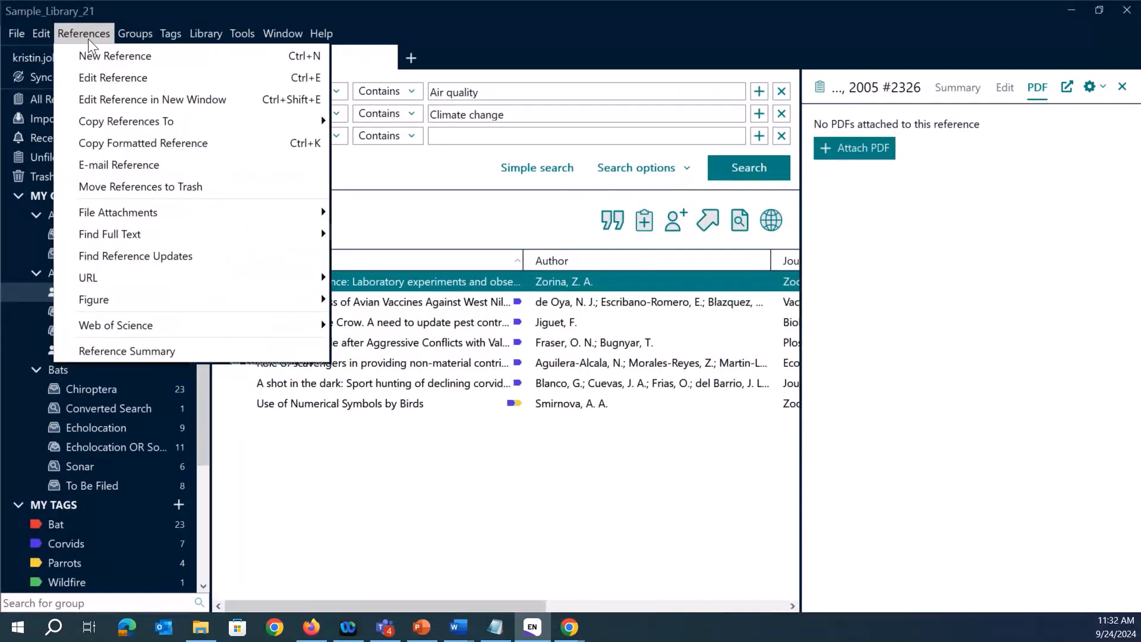
left_click(212, 257)
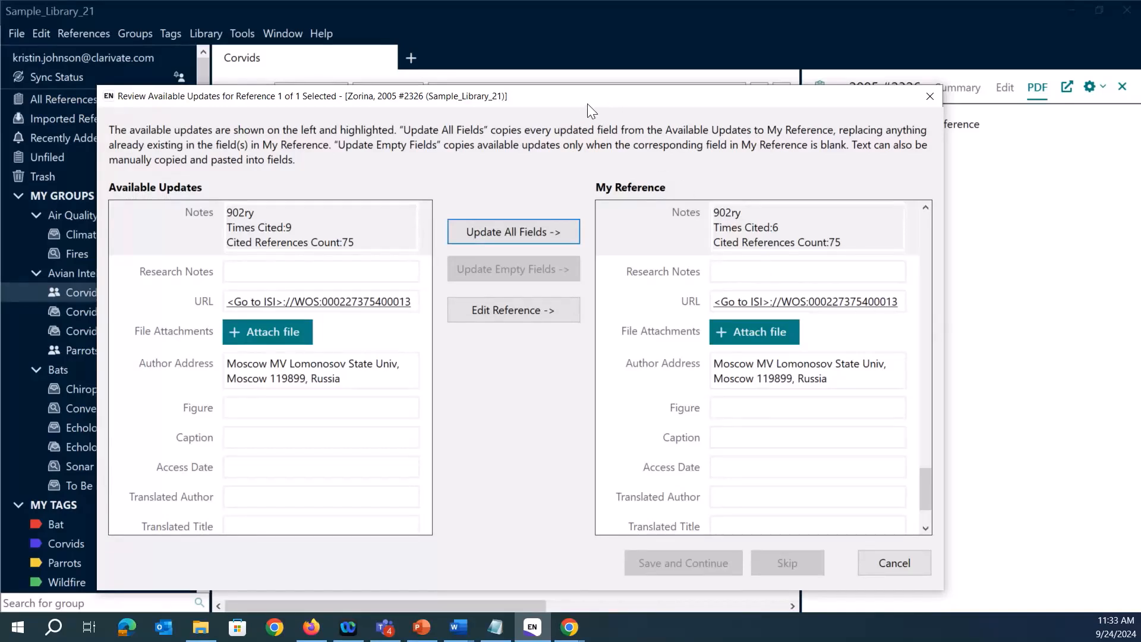
Review the available updates against the library reference and update all of its fields
left_click_drag(573, 106, 629, 84)
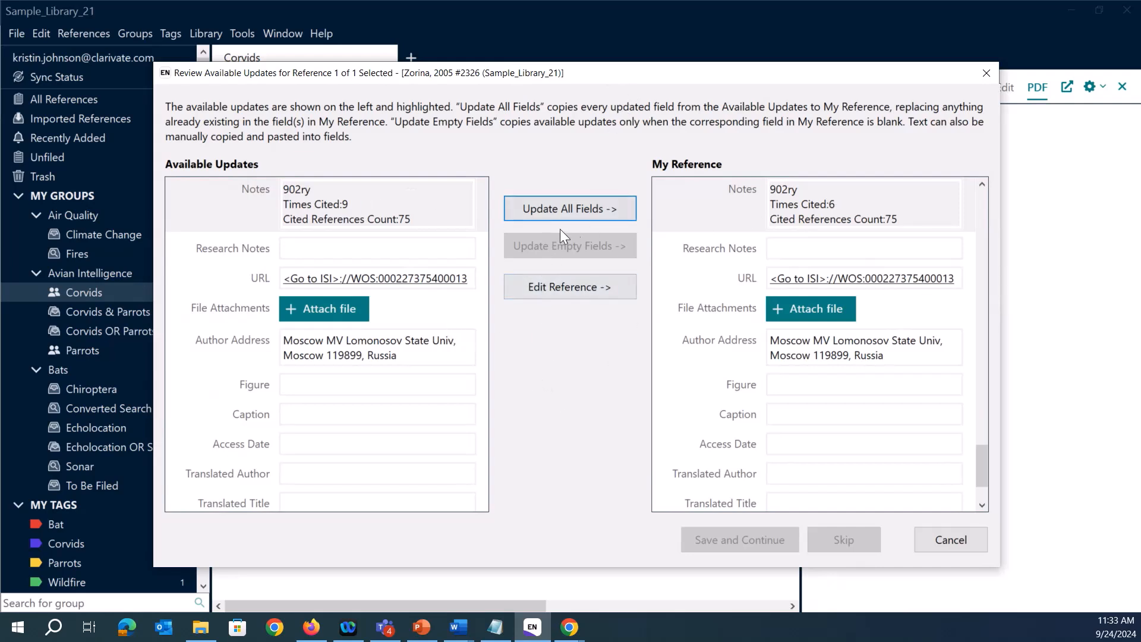
scroll(404, 375, "down", 3)
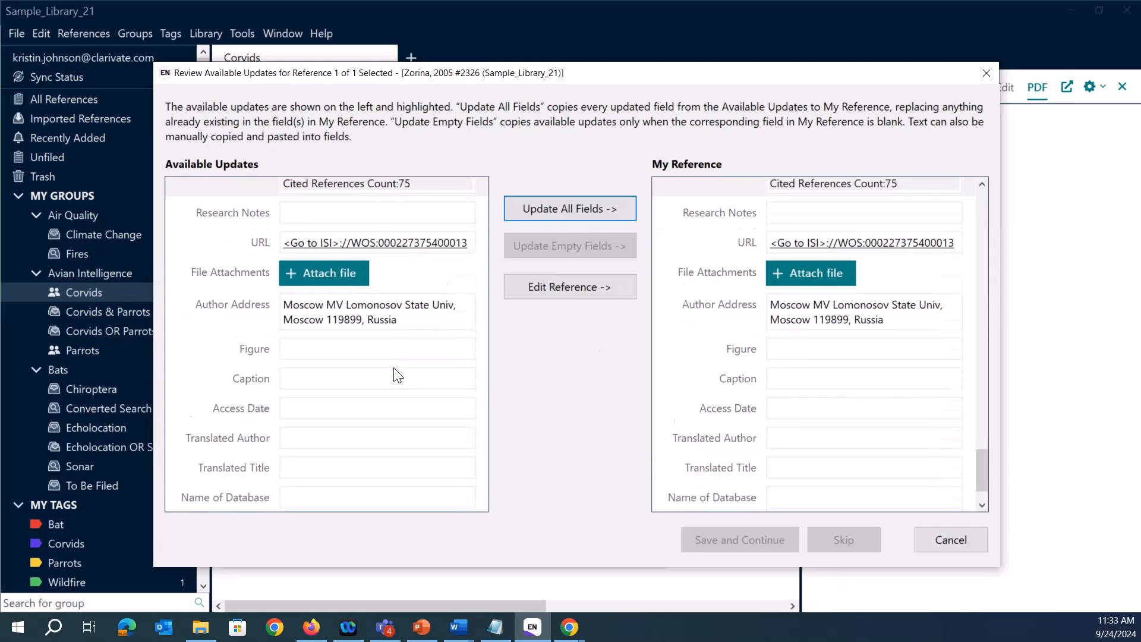
scroll(405, 375, "up", 10)
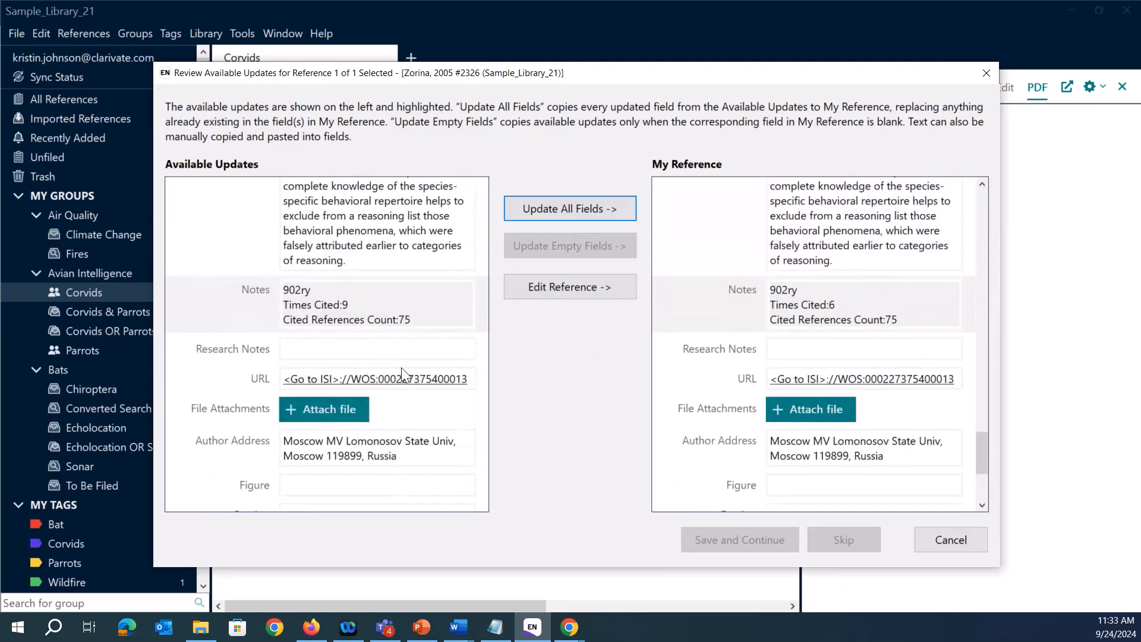
scroll(403, 370, "up", 10)
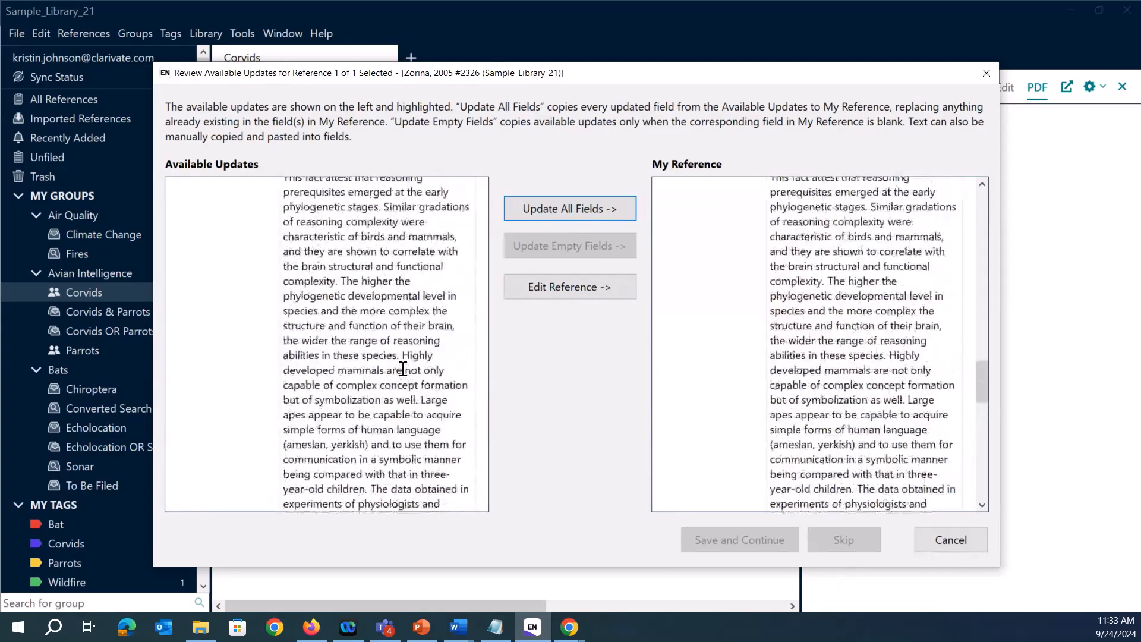
left_click(621, 219)
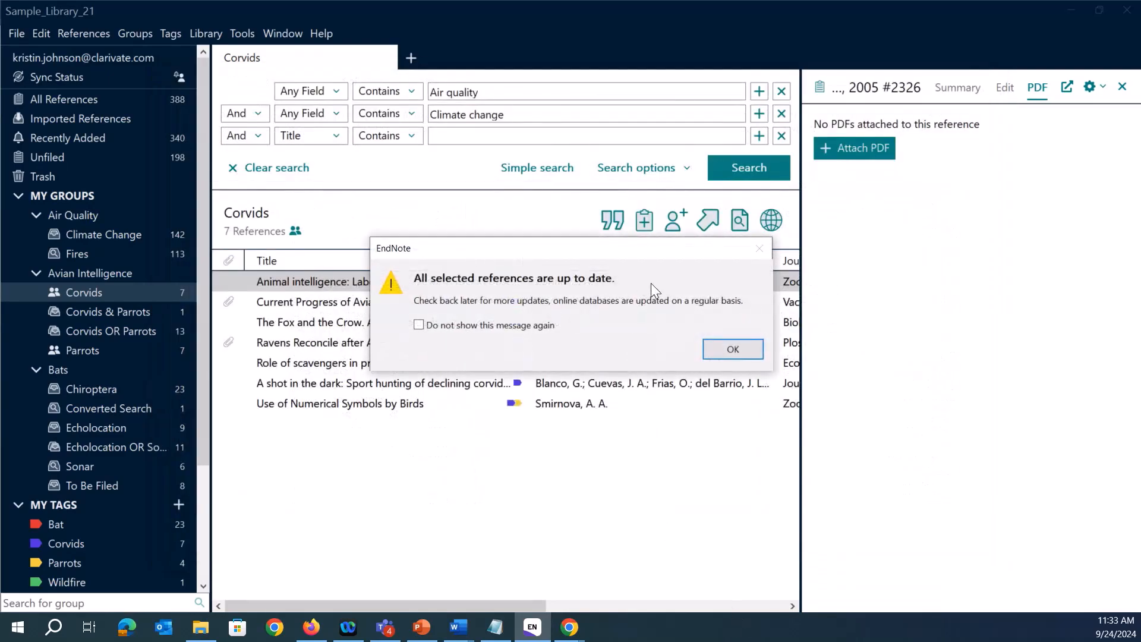
left_click(726, 351)
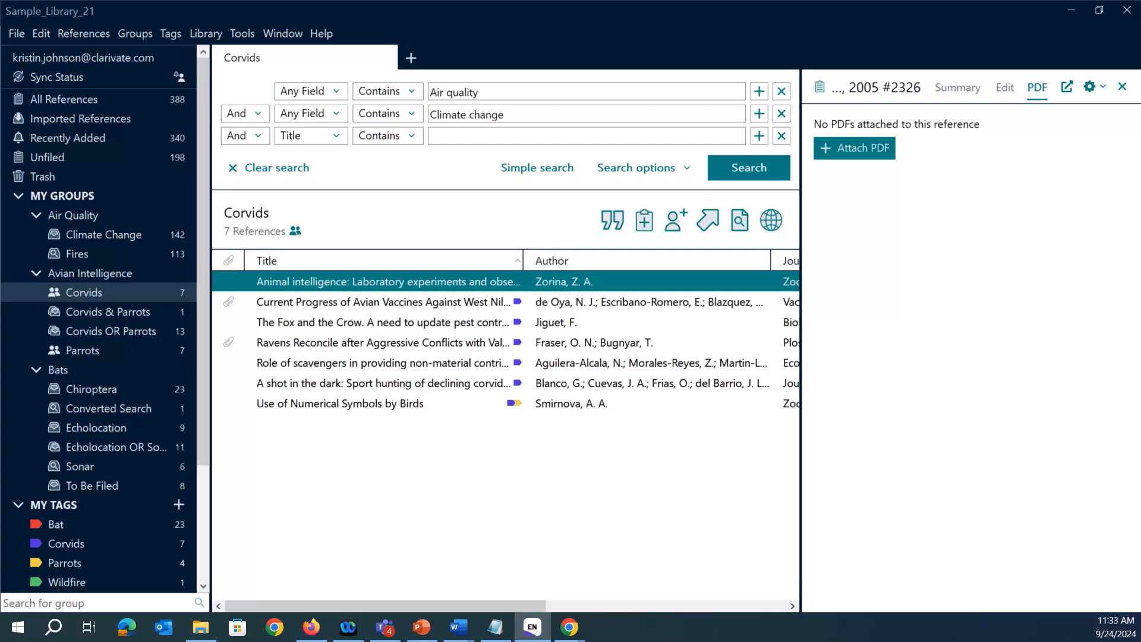
Try to file all recently added references directly in the Air Quality group set
key("alt+Tab")
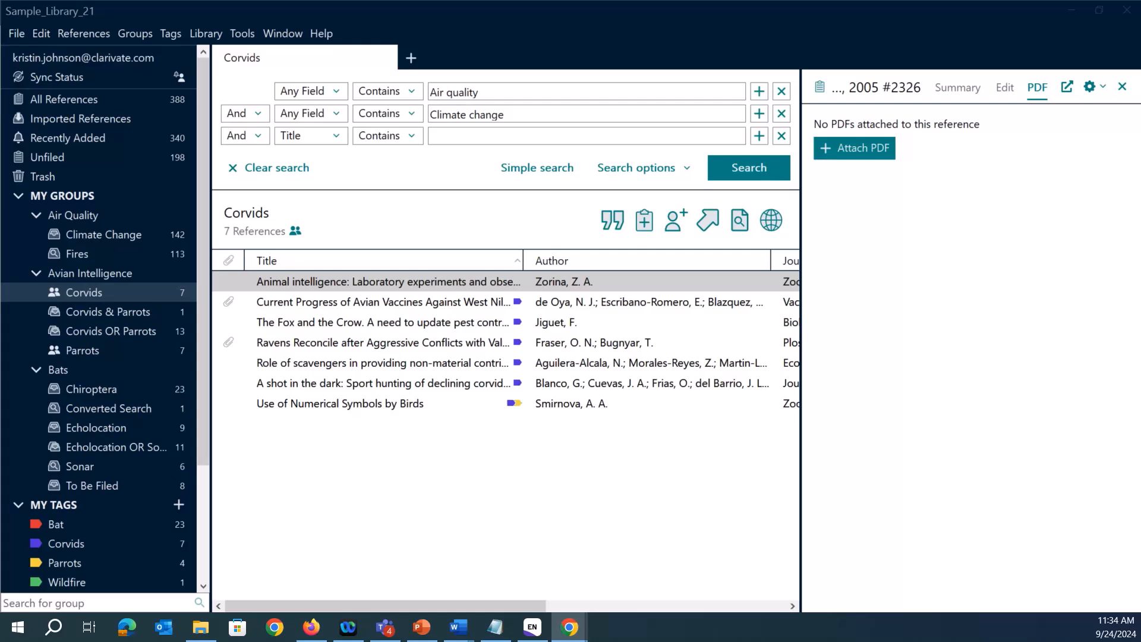
left_click(70, 215)
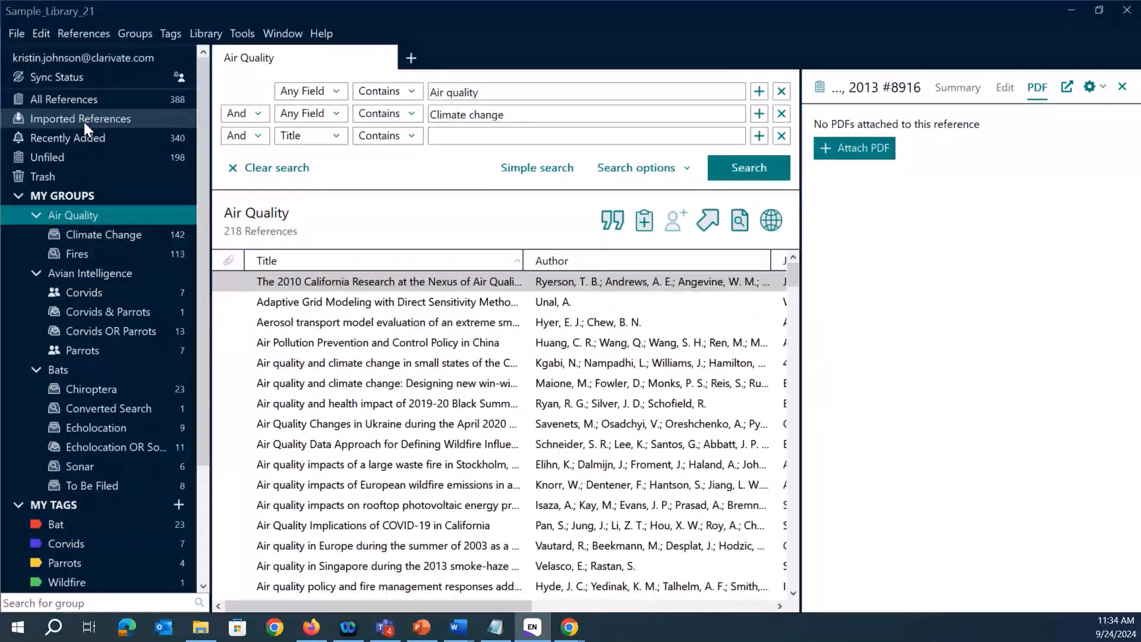
left_click(80, 139)
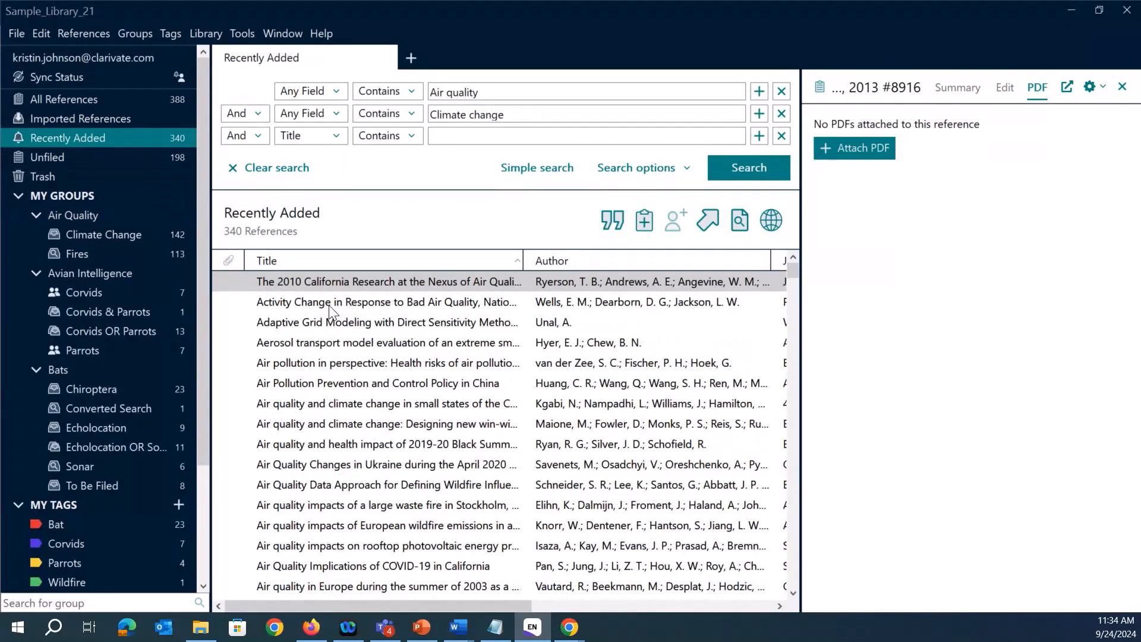
left_click(468, 370)
key("ctrl+a")
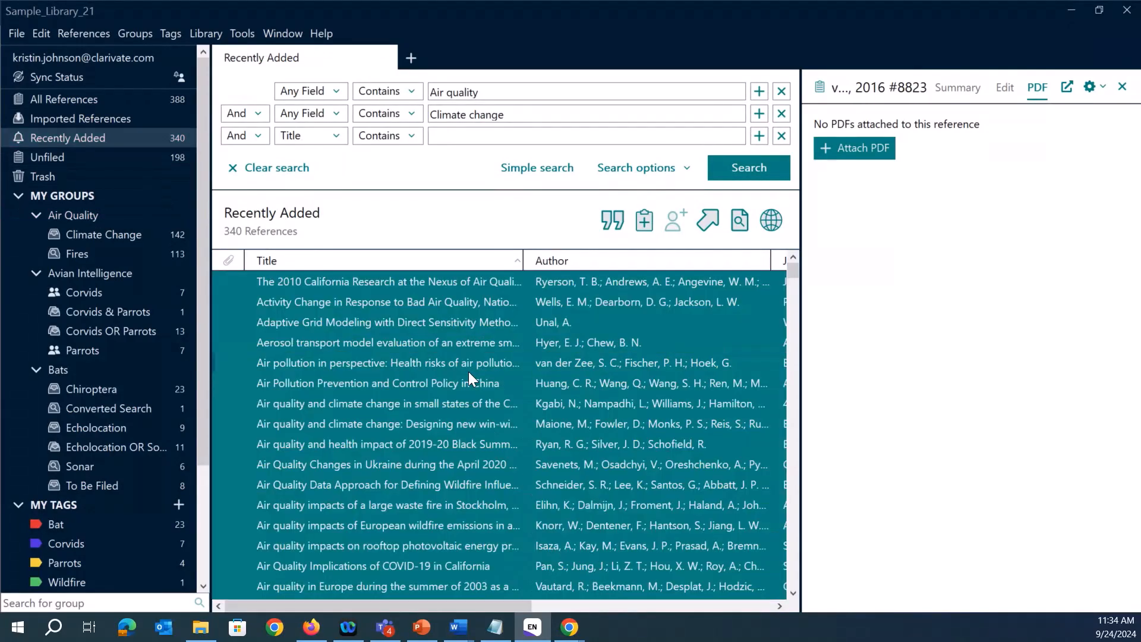
left_click_drag(583, 393, 280, 330)
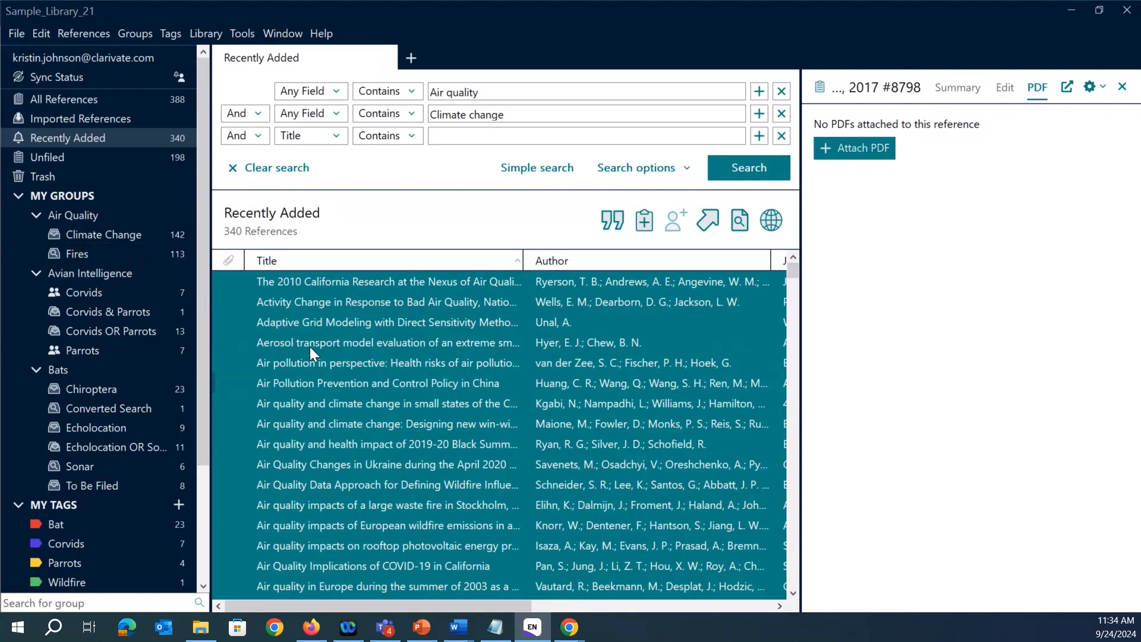
left_click(77, 214)
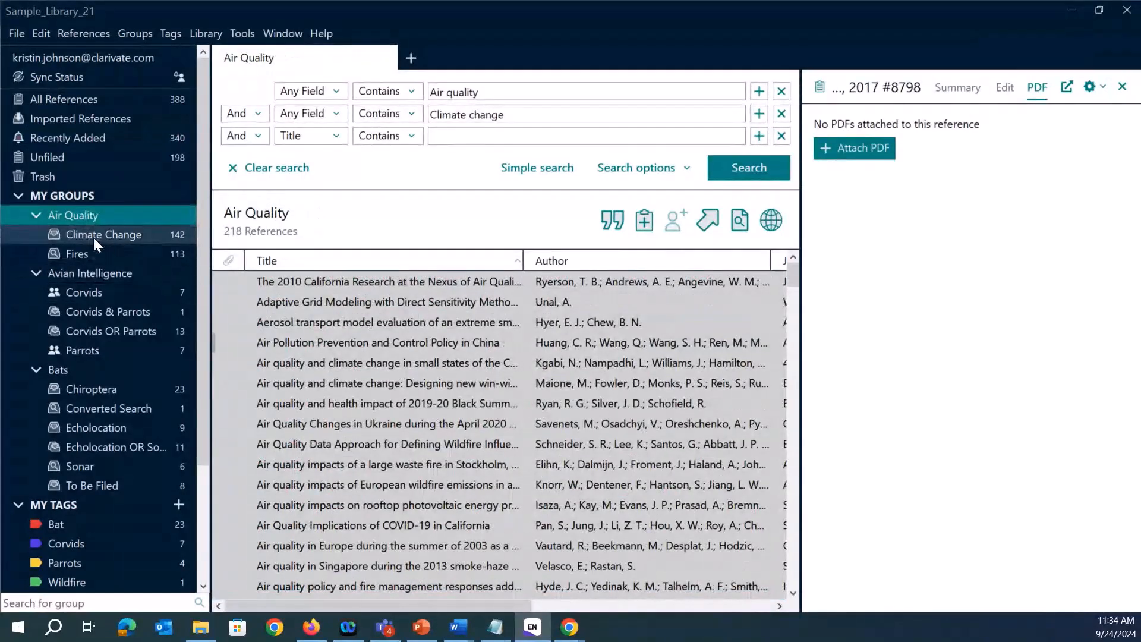
Create a group named "To be filed" in the Air Quality group set
left_click(91, 234)
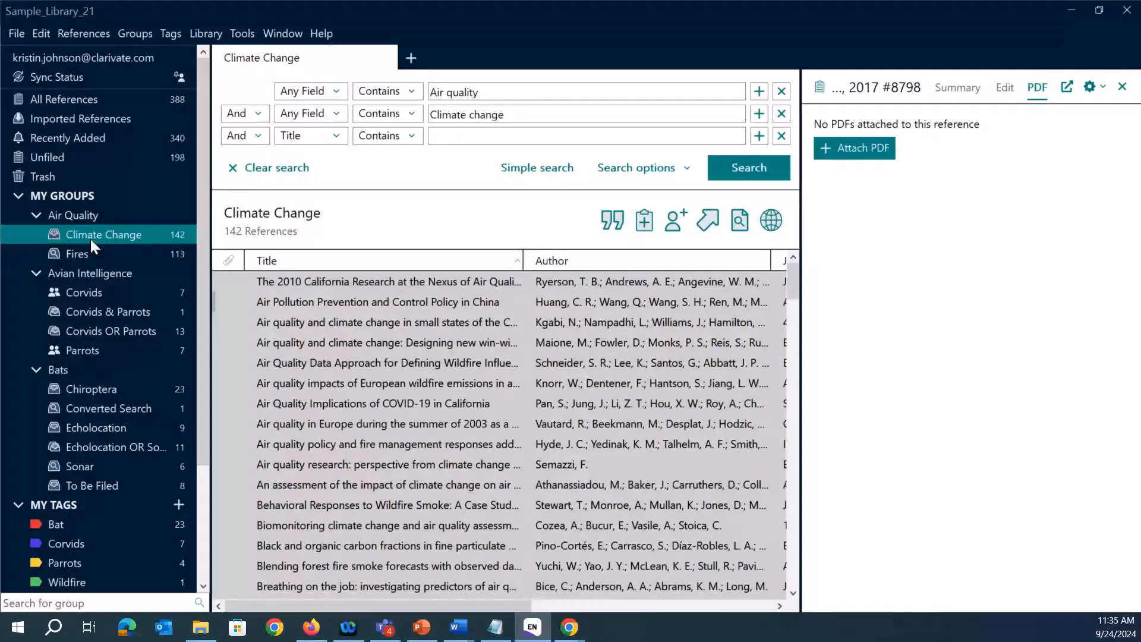
left_click(82, 221)
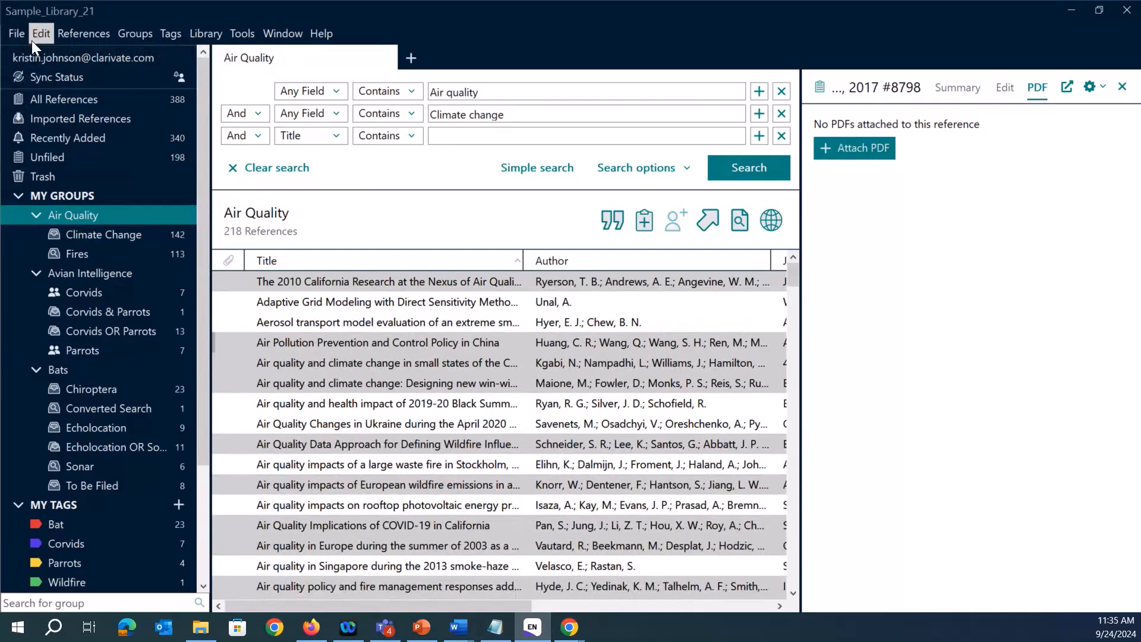
left_click(138, 28)
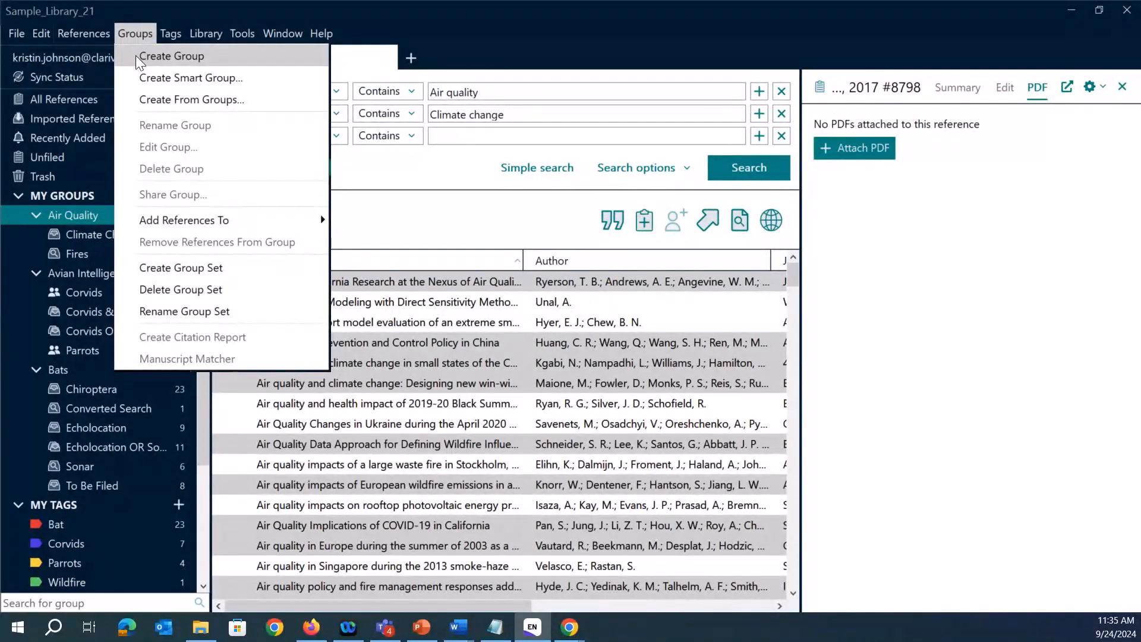
left_click(135, 55)
type("To be filed")
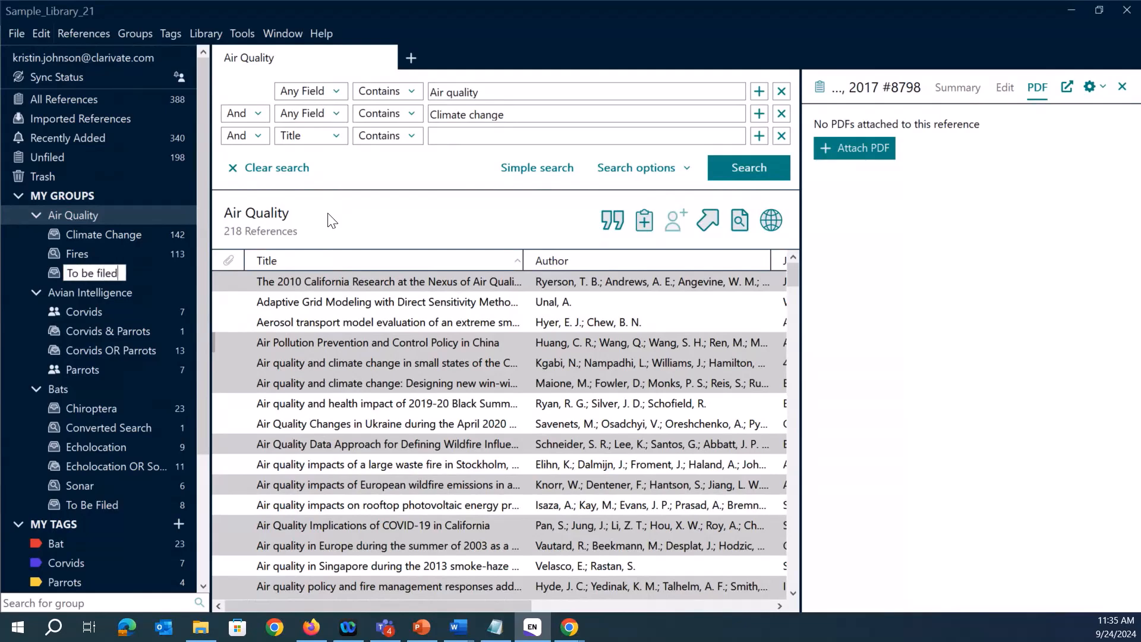
key("Return")
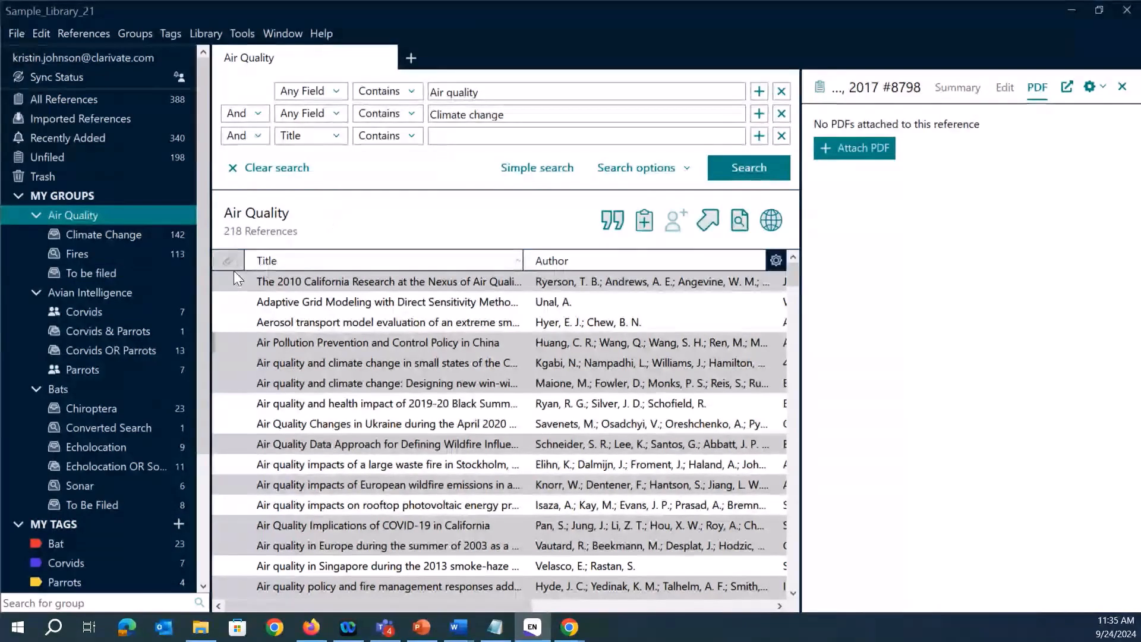
Add all recently added references to the "To be filed" group under Air Quality and open that group
left_click(88, 141)
left_click(312, 301)
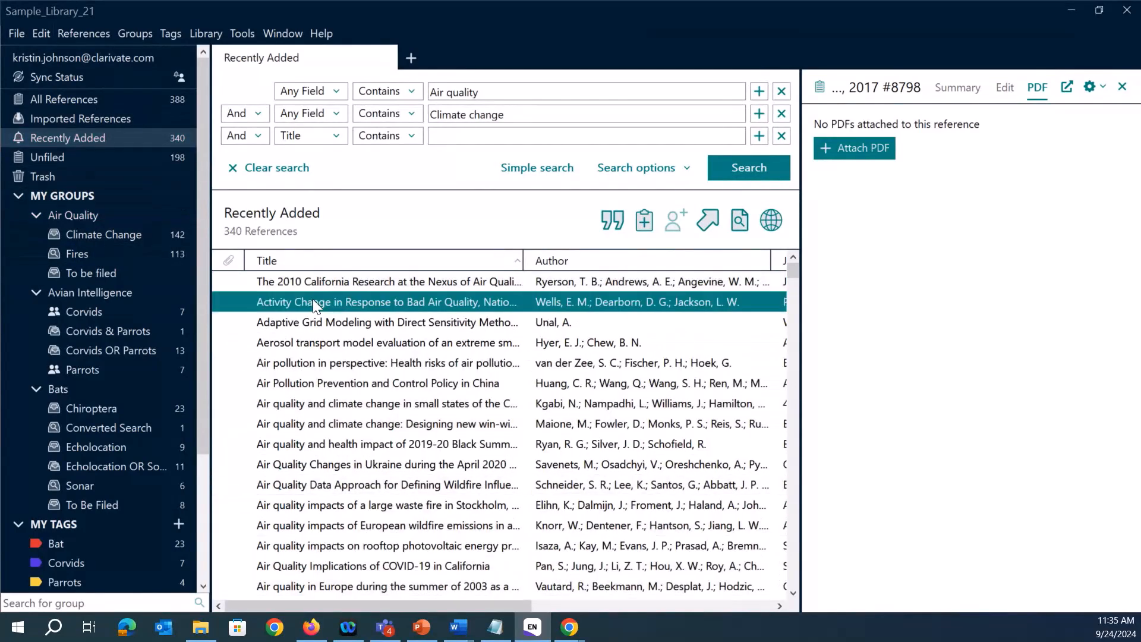
key("ctrl+a")
left_click_drag(352, 359, 97, 272)
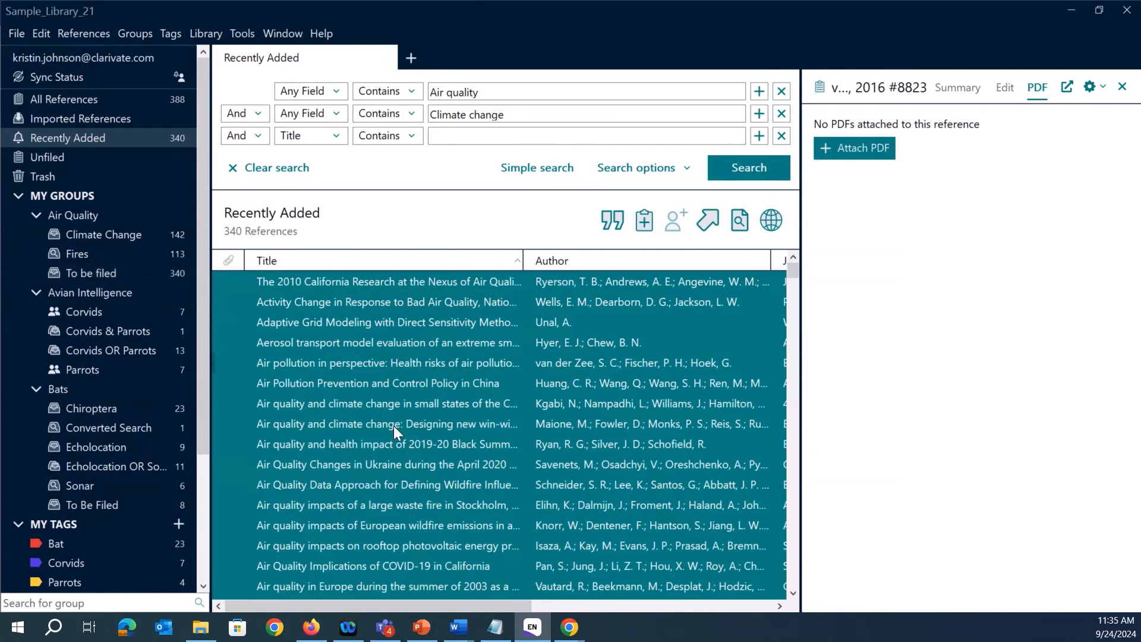
left_click(101, 217)
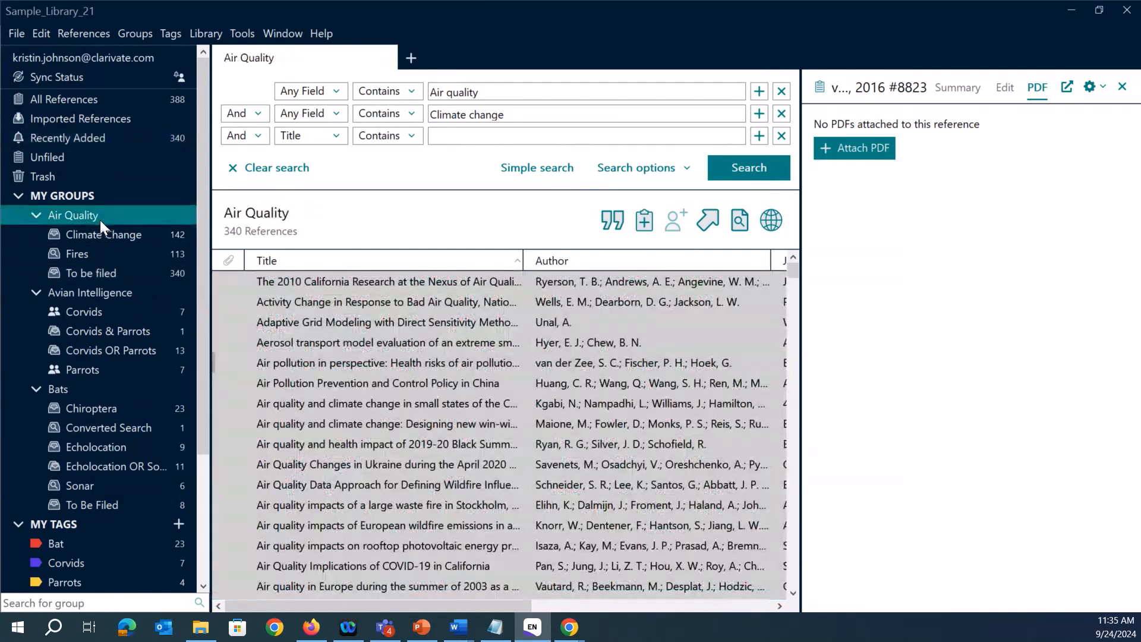
left_click(98, 277)
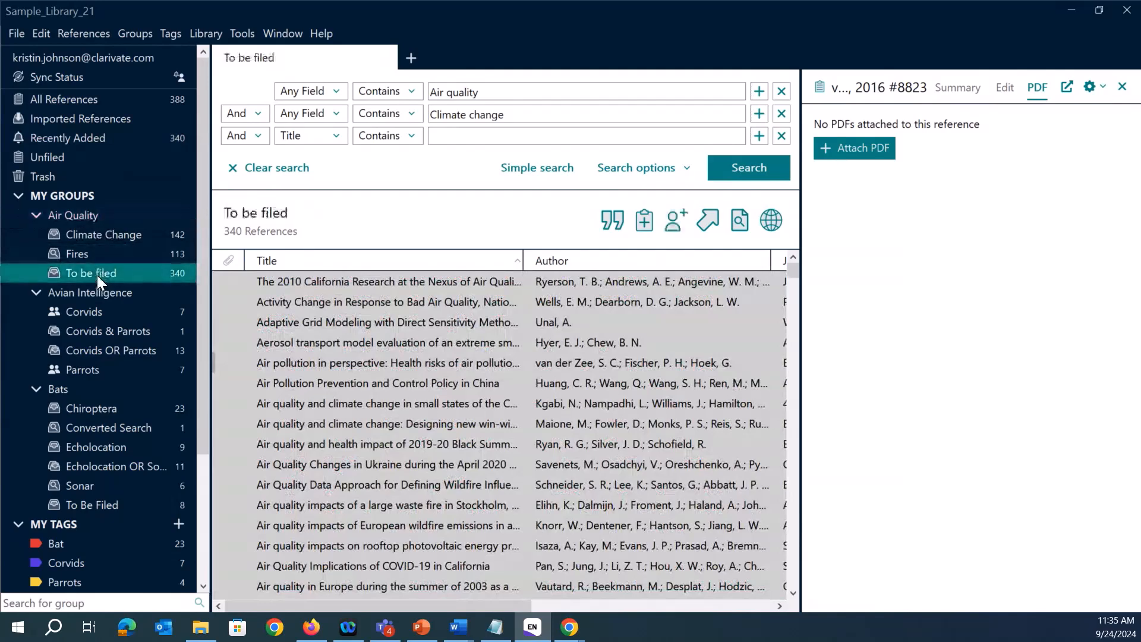
Check the unfiled references and delete the "To be filed" group from the Air Quality group set
left_click(63, 161)
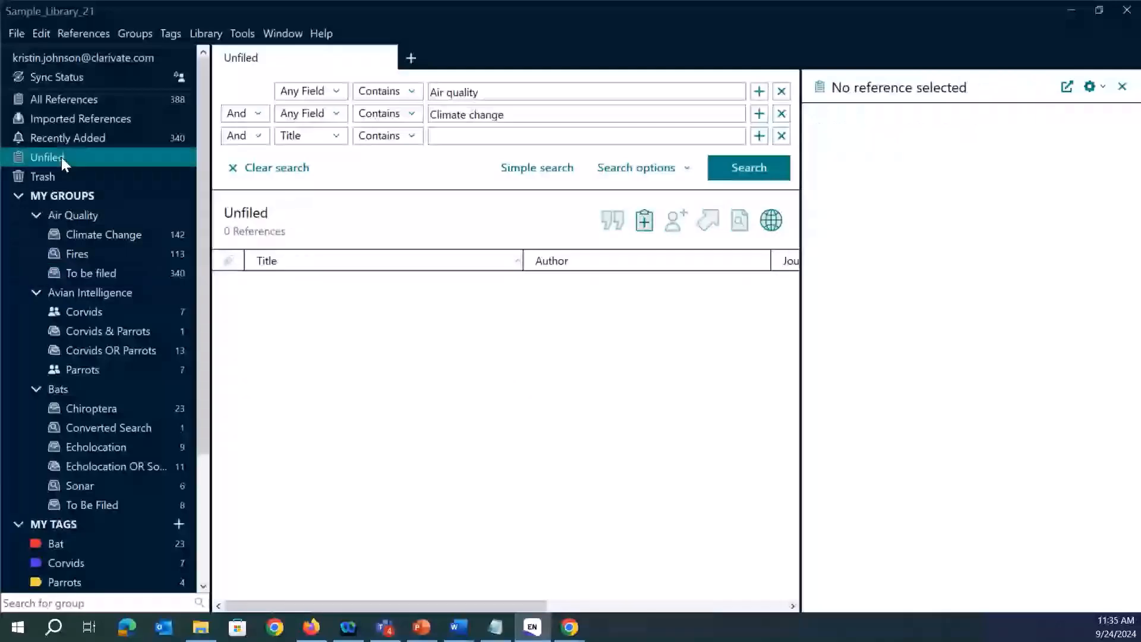
right_click(86, 273)
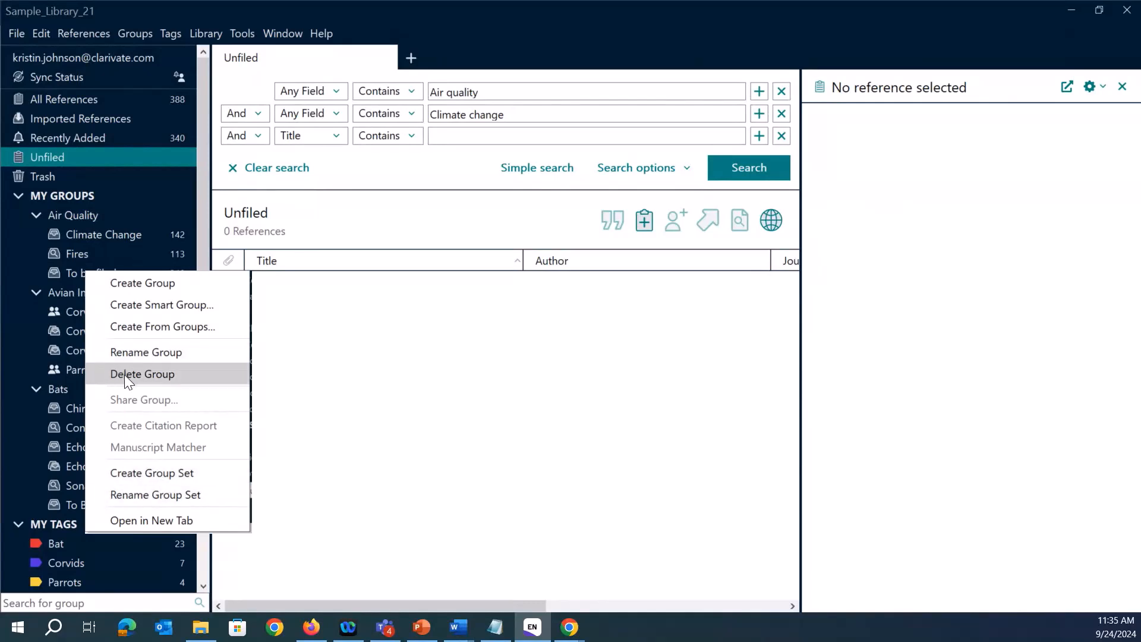
left_click(172, 377)
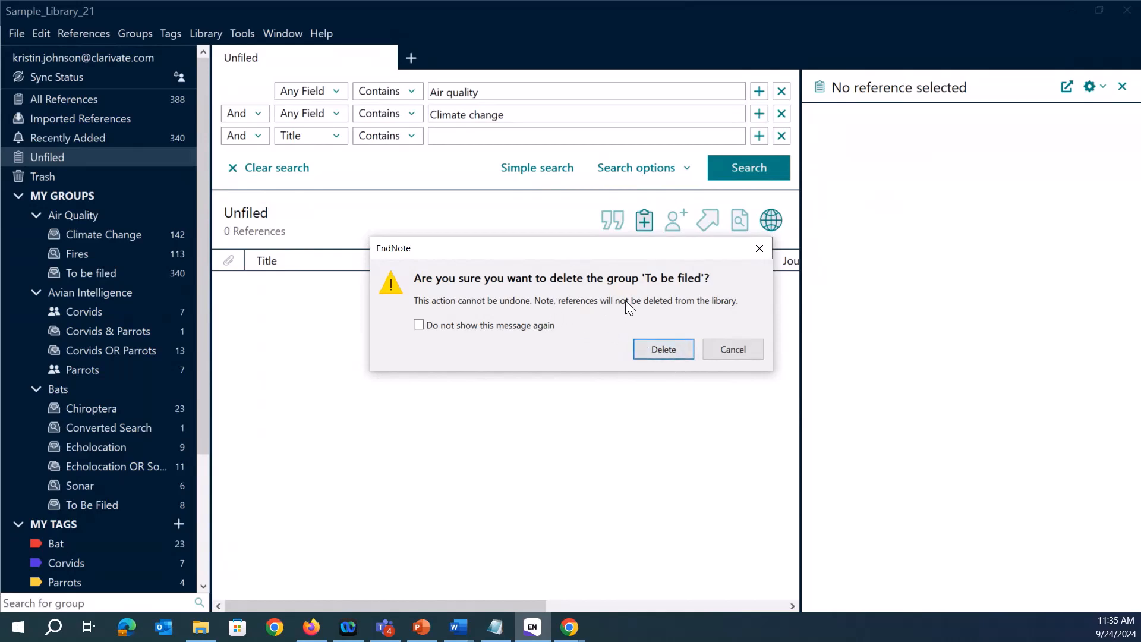
left_click(662, 350)
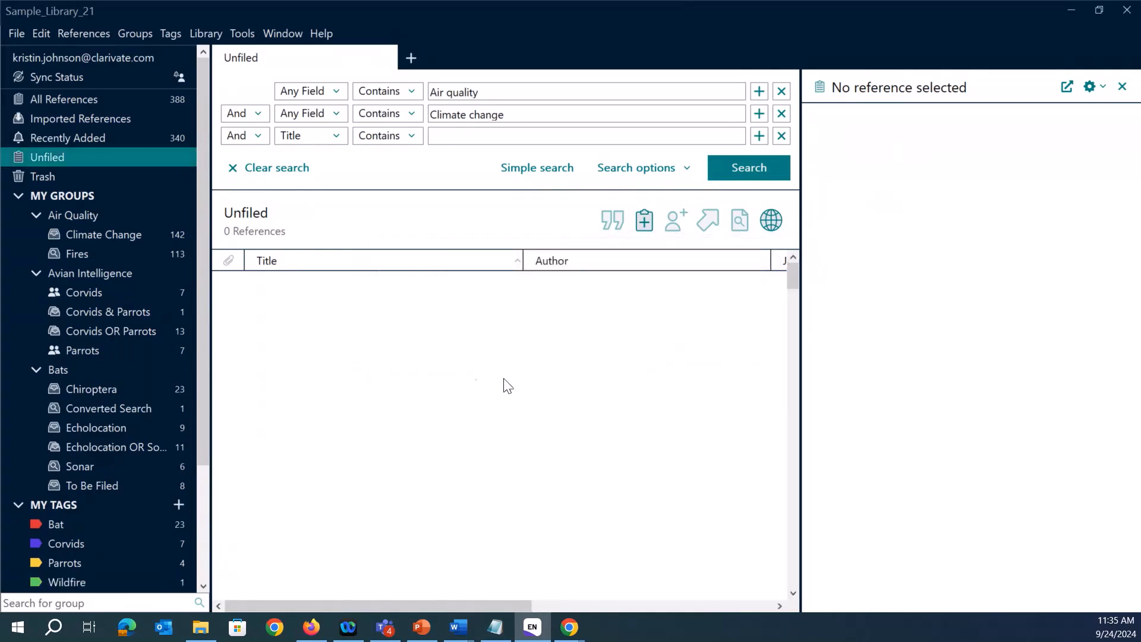
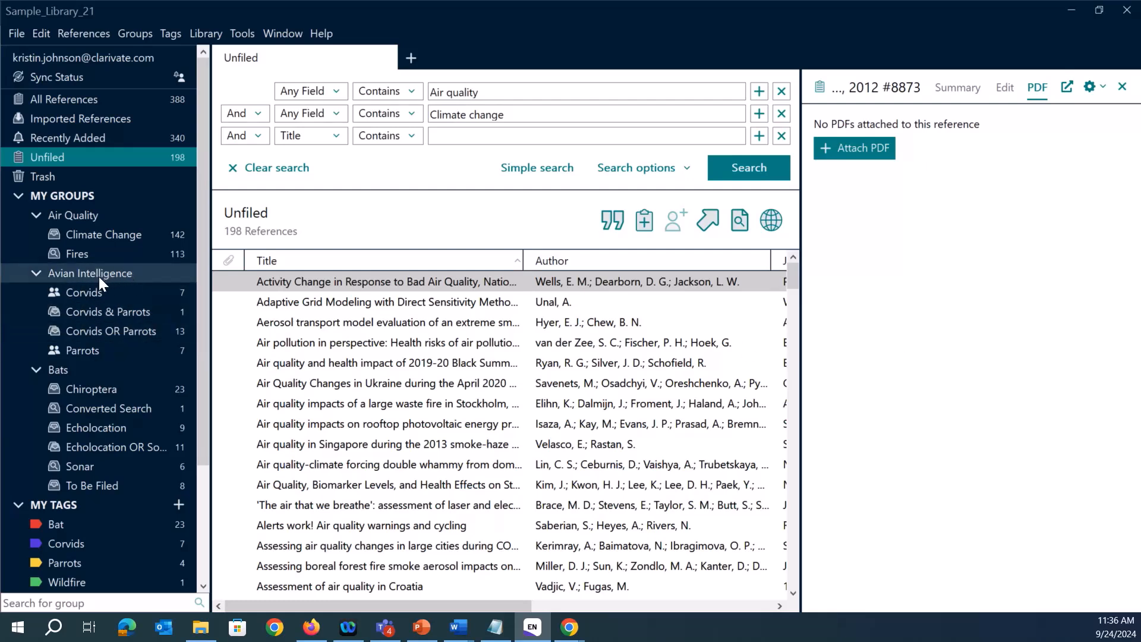
Open the Fires group under Air Quality and select its first reference
left_click(85, 255)
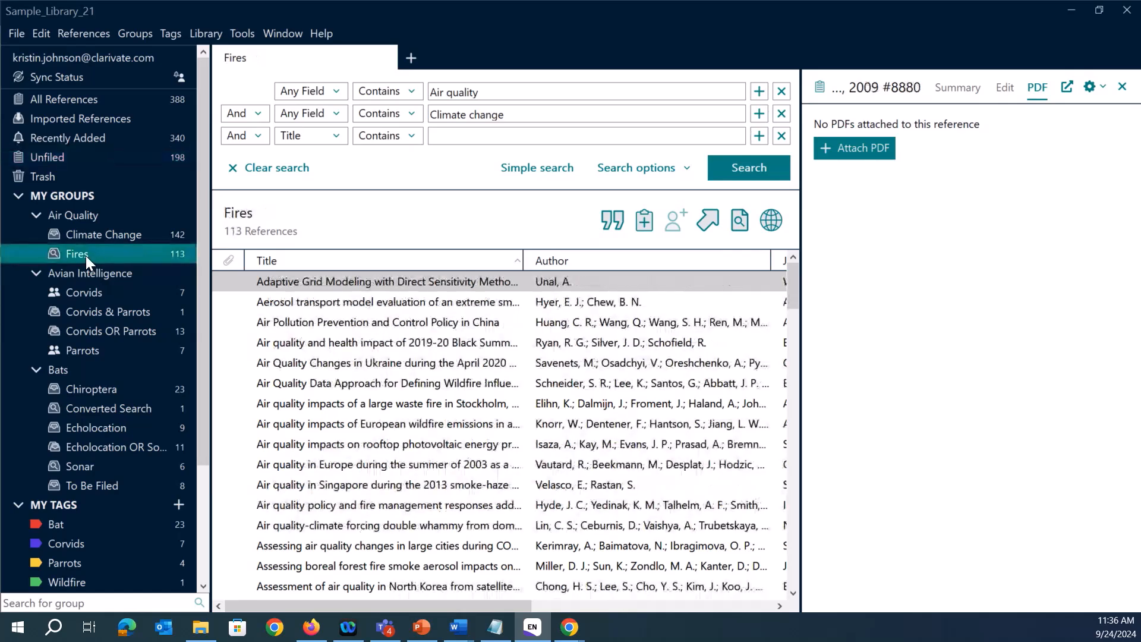
left_click(386, 287)
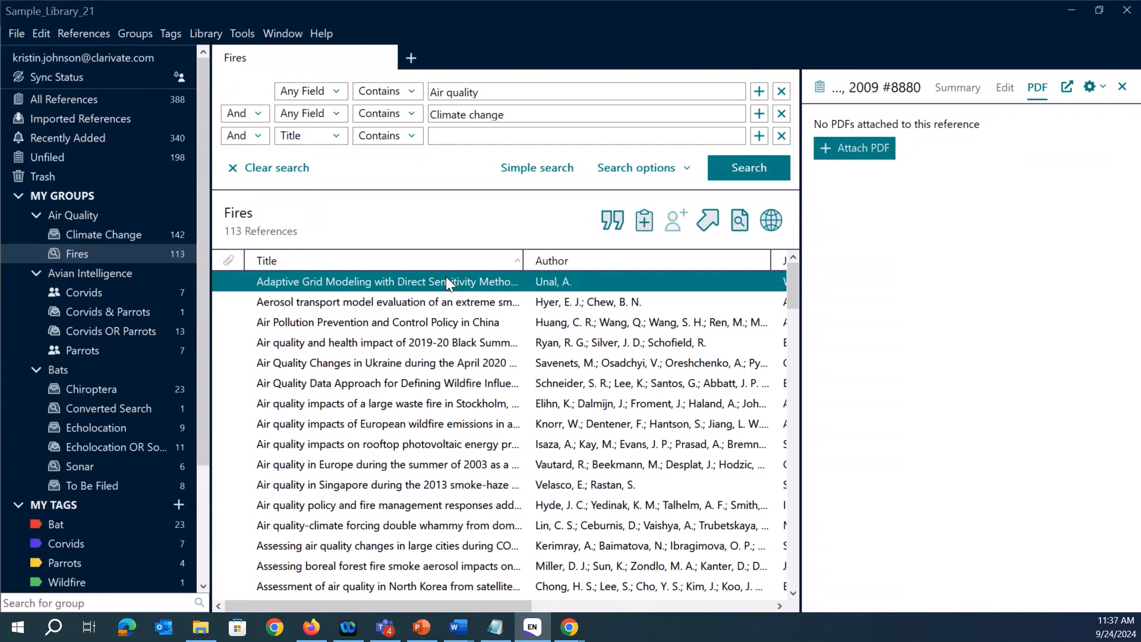
left_click_drag(446, 282, 308, 318)
Remove the first reference, "The 2010 California Research at the Nexus of Air Quality", from the Climate Change group and open the unfiled references
left_click(99, 238)
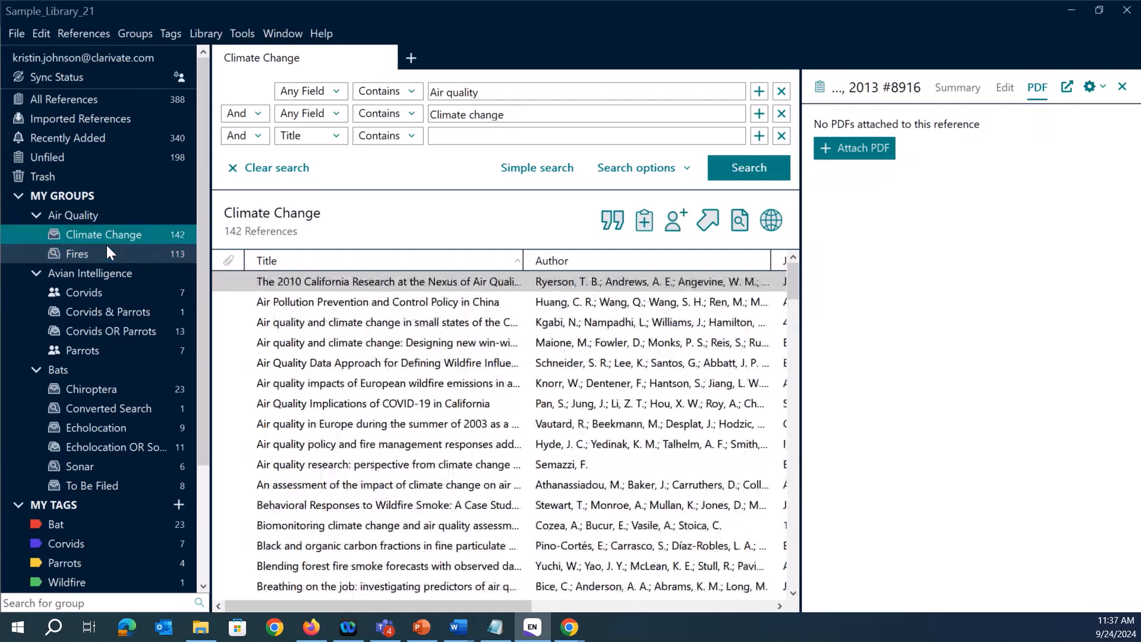
left_click_drag(366, 290, 267, 297)
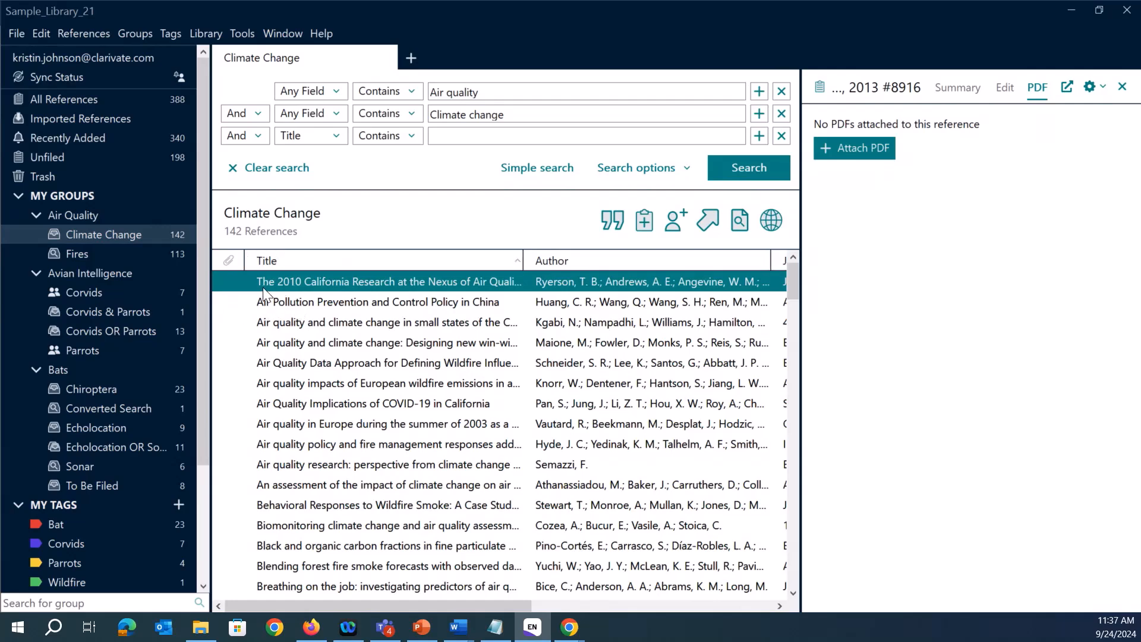
key("Delete")
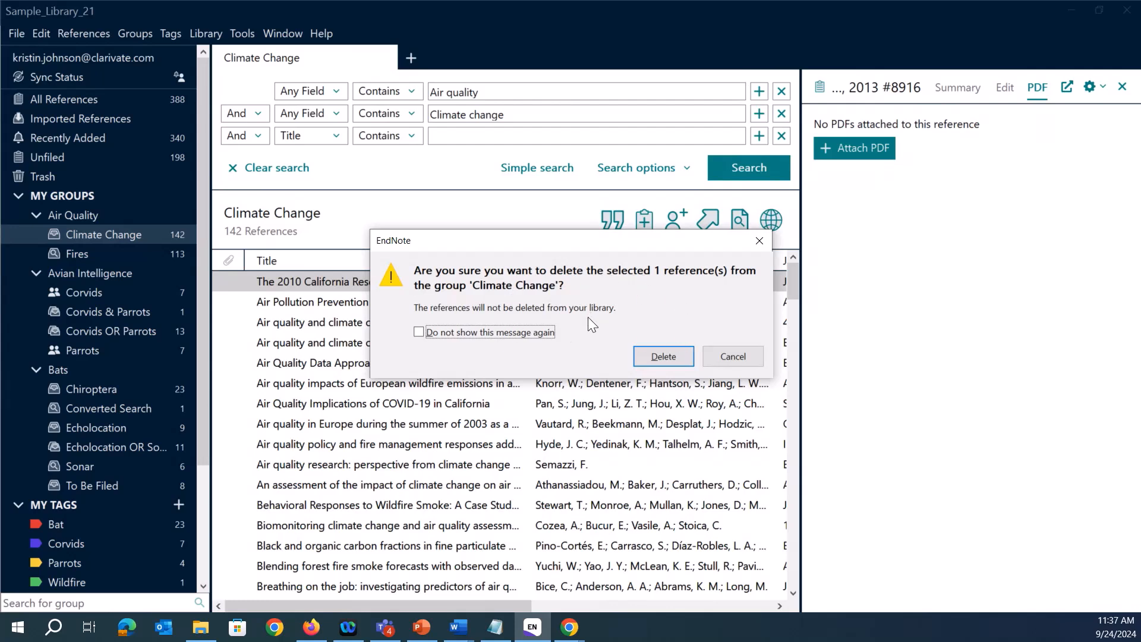
left_click(657, 357)
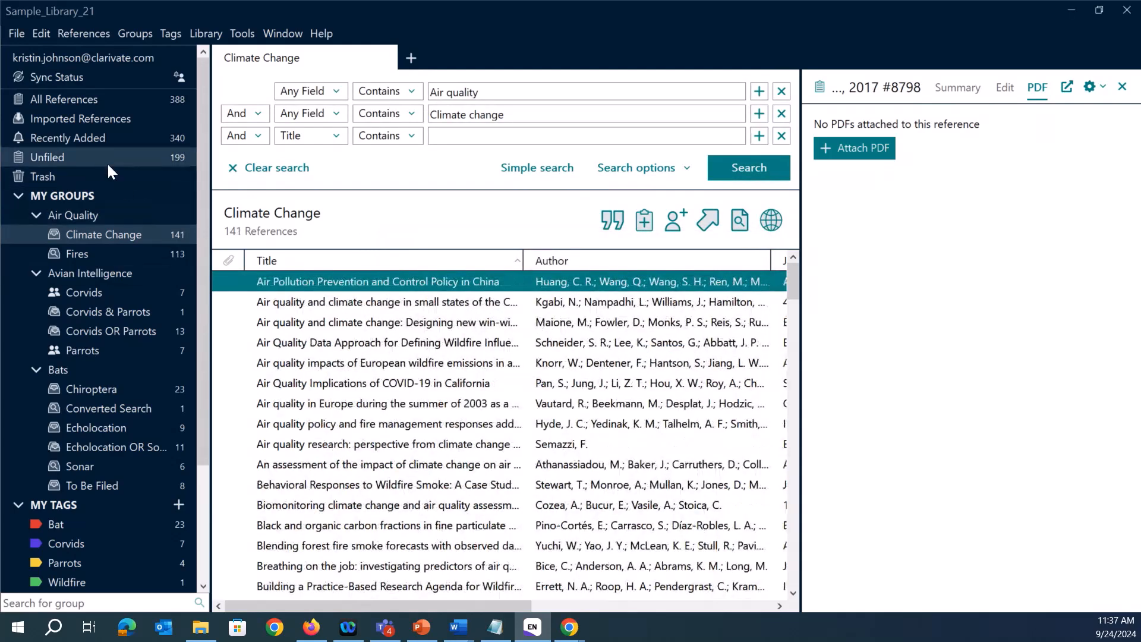
left_click(81, 159)
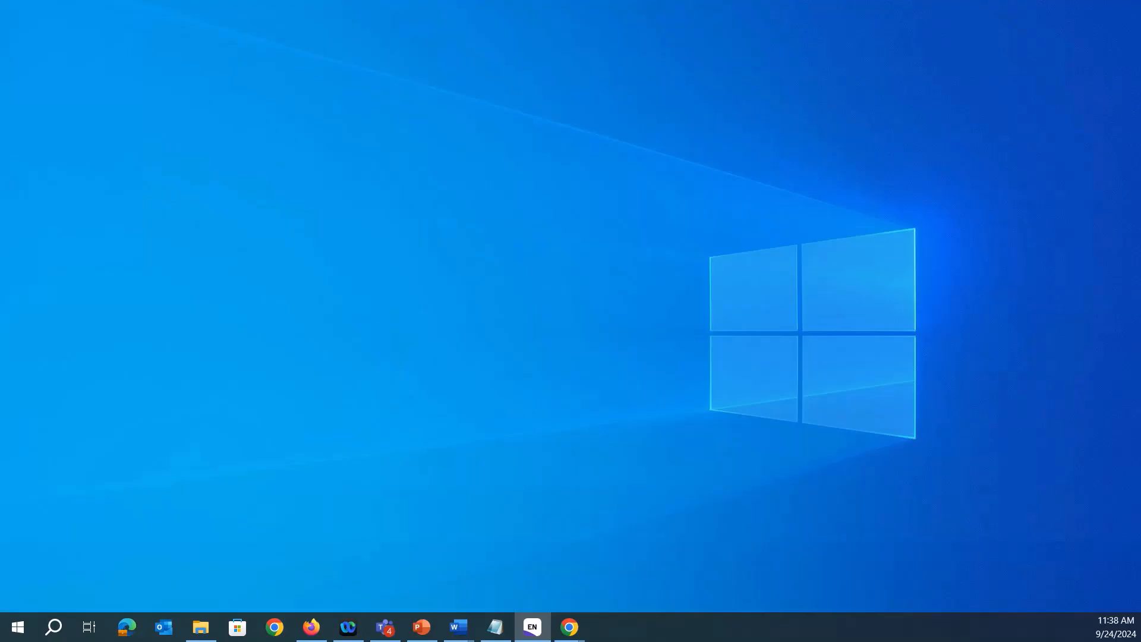
Switch to Word and bring up the EndNoteDoc_NOAA_Practice document
left_click(459, 627)
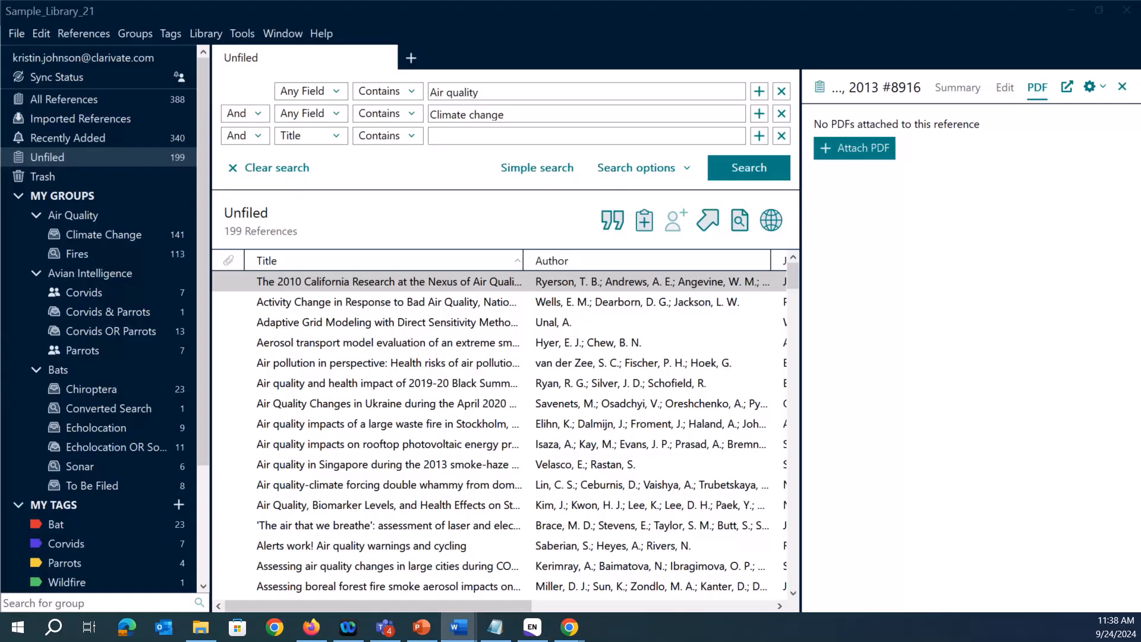
left_click(458, 628)
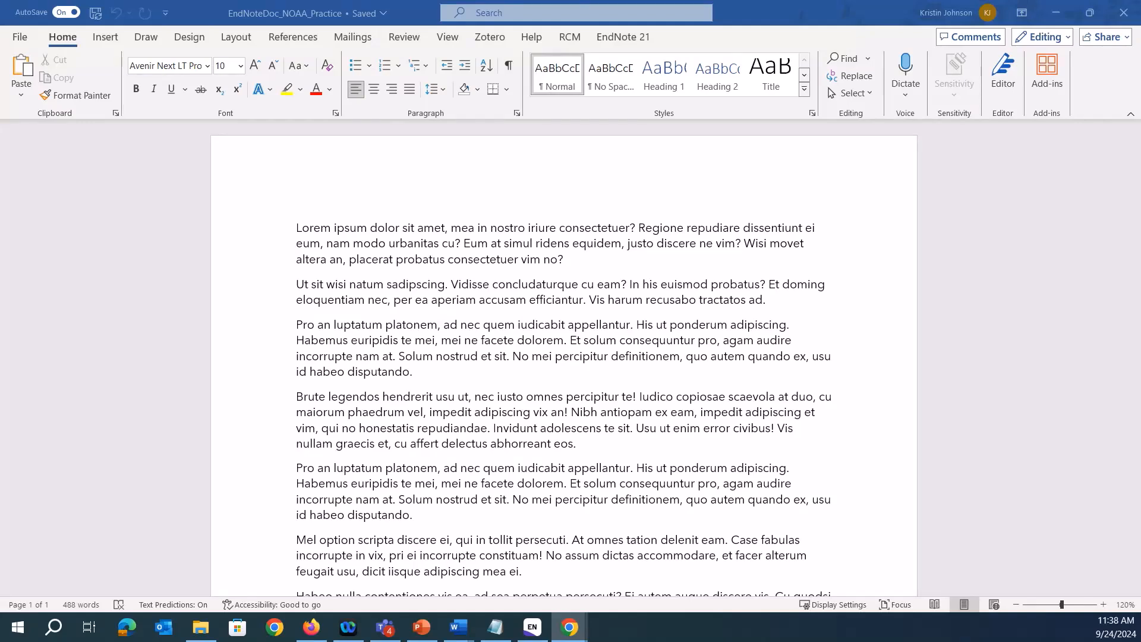
left_click(579, 261)
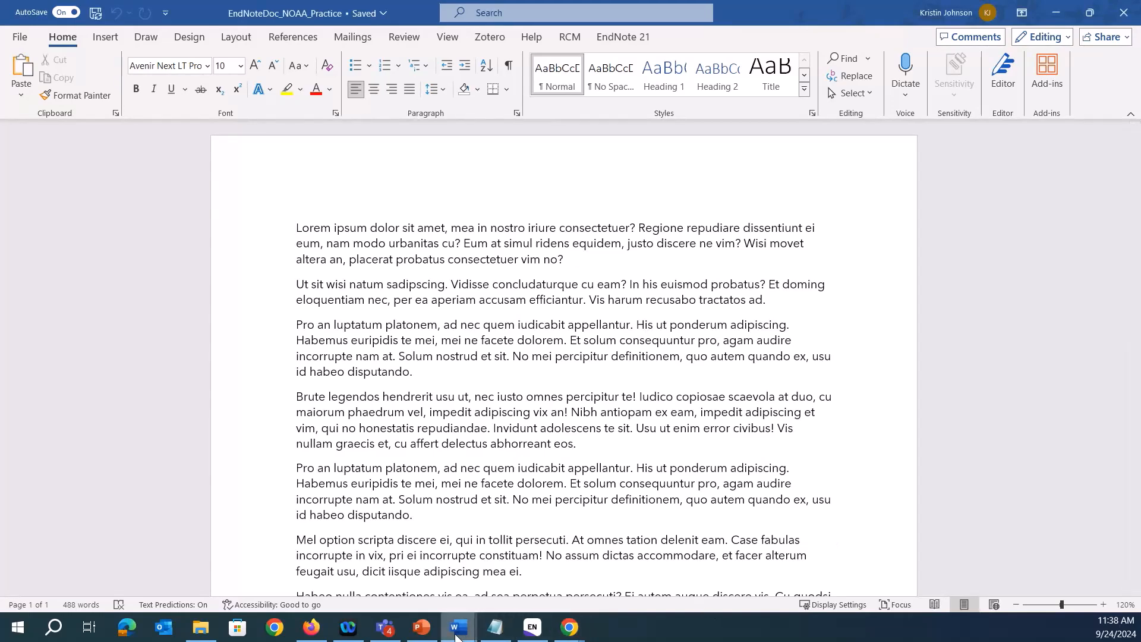
mouse_move(458, 636)
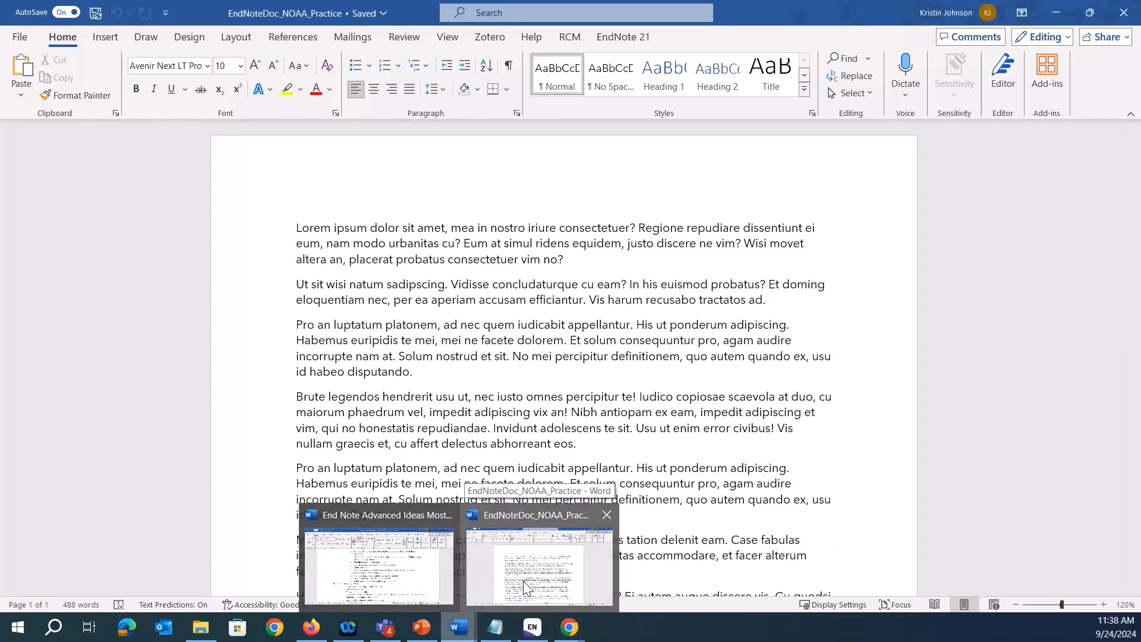
left_click(486, 603)
mouse_move(457, 627)
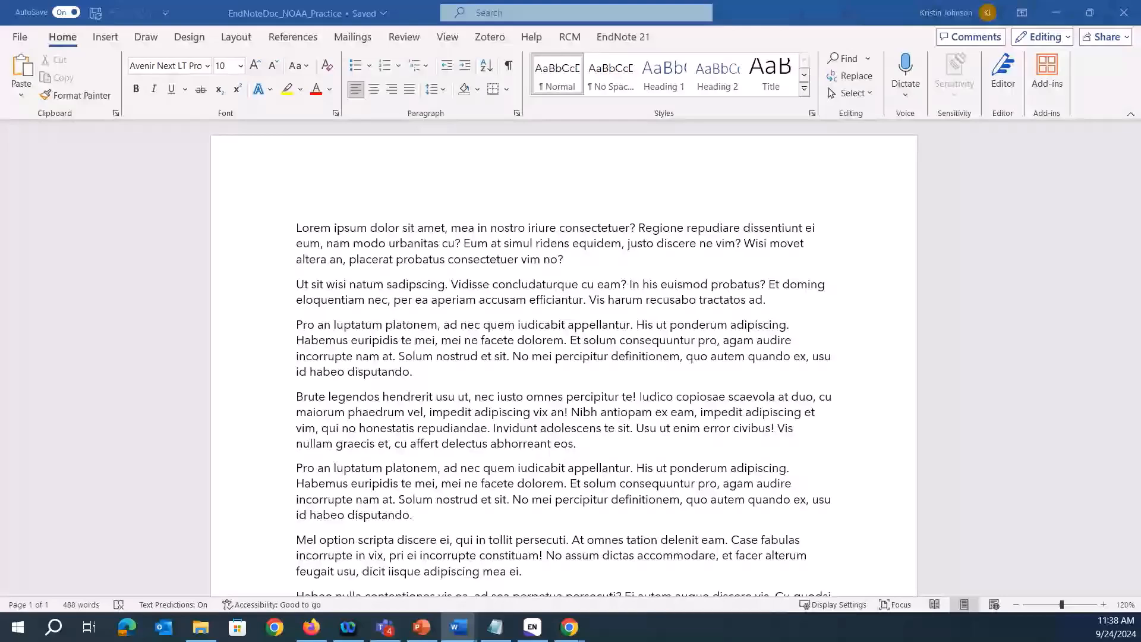
Enlarge the document to 170% and turn on EndNote 21 instant formatting for its citations
left_click(624, 38)
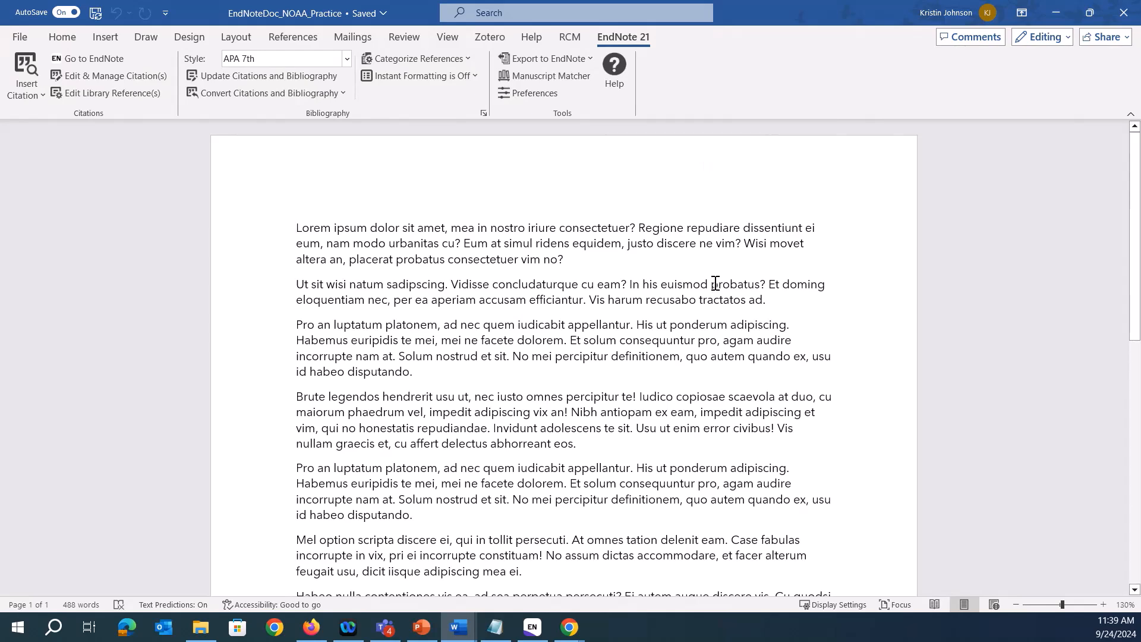
scroll(715, 283, "up", 1)
scroll(716, 283, "up", 3)
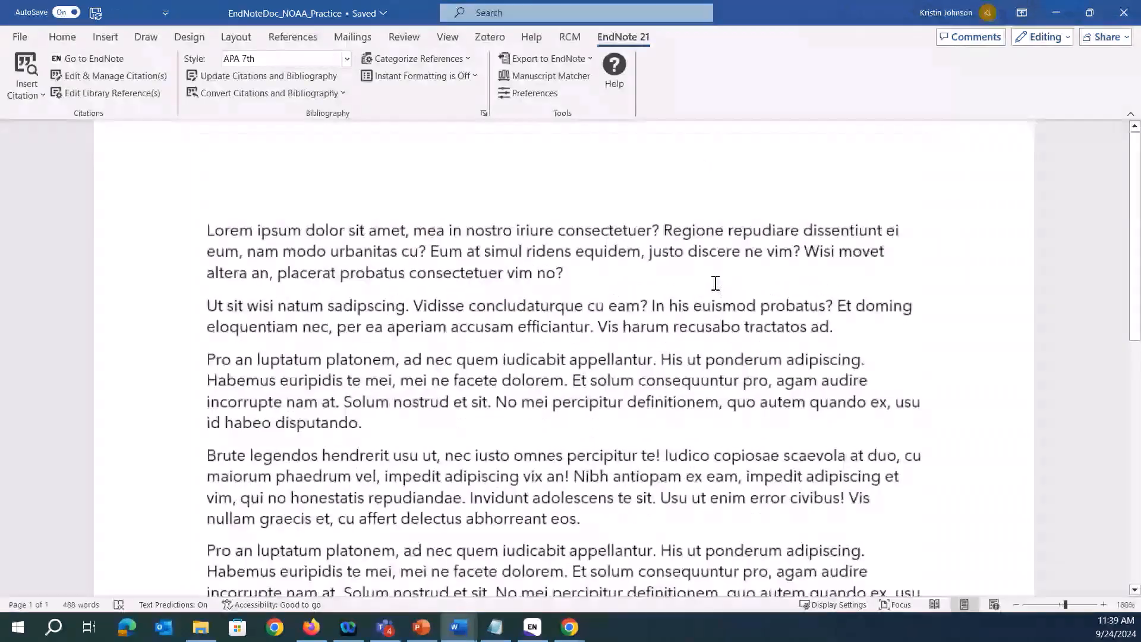
scroll(715, 283, "up", 1)
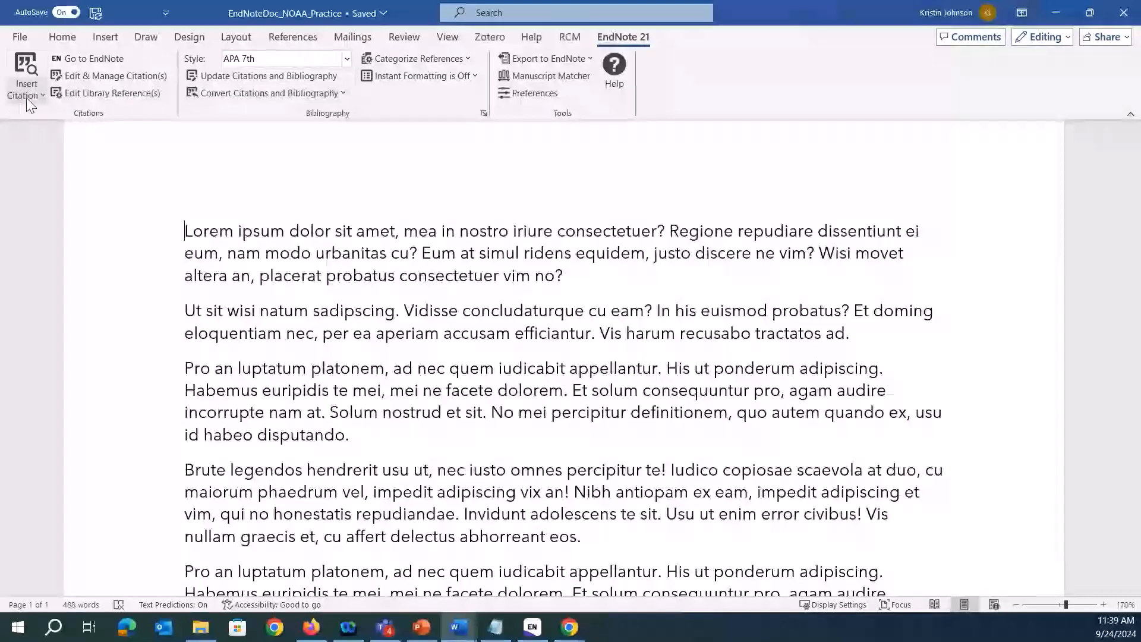
left_click(346, 59)
left_click(347, 59)
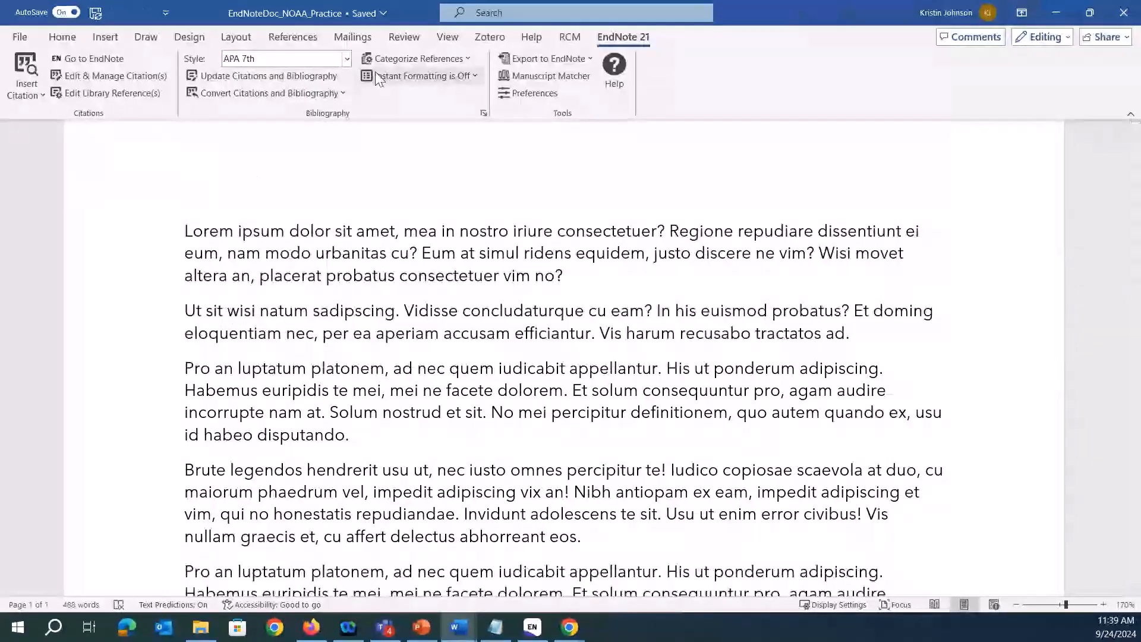
left_click(476, 76)
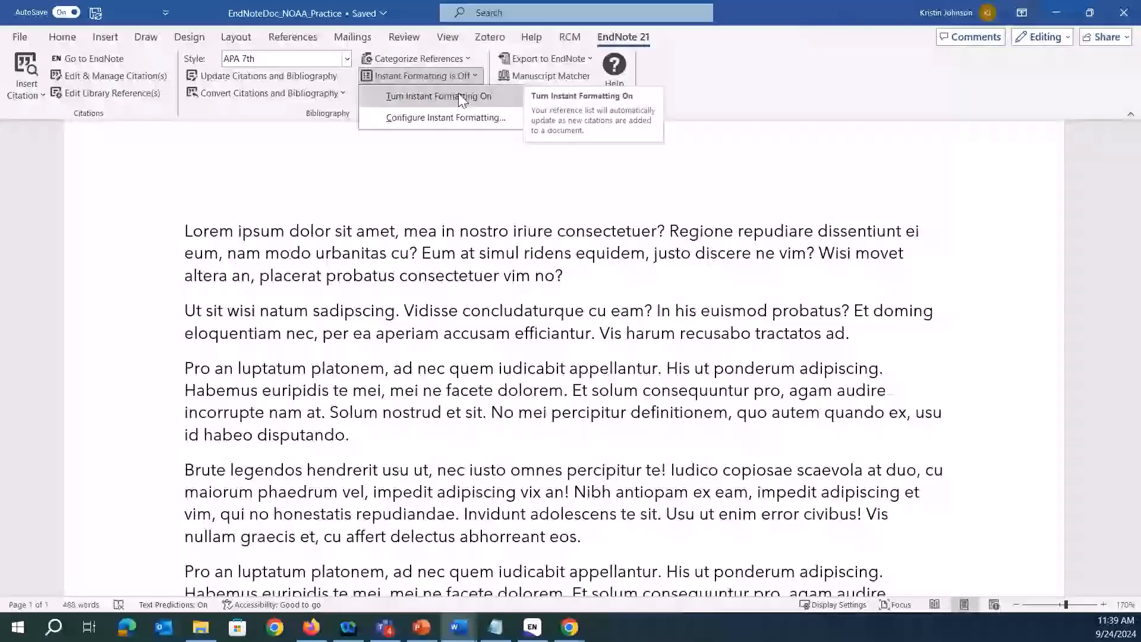
left_click(458, 93)
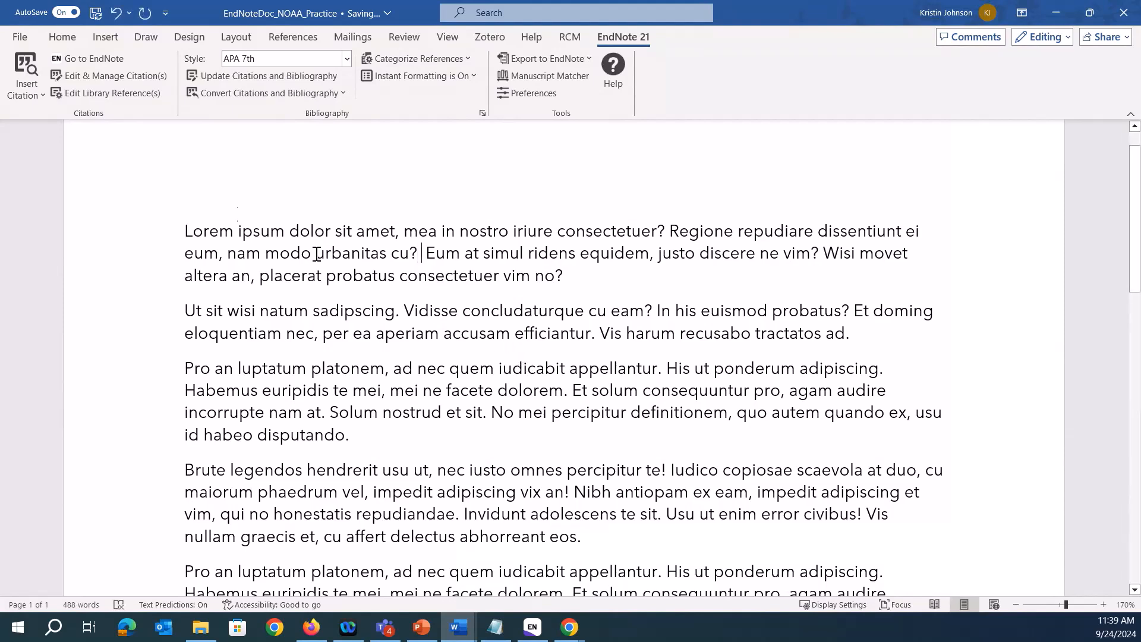
Start a citation after "urbanitas cu?" in the first paragraph and search the EndNote library for "air quality"
left_click(27, 68)
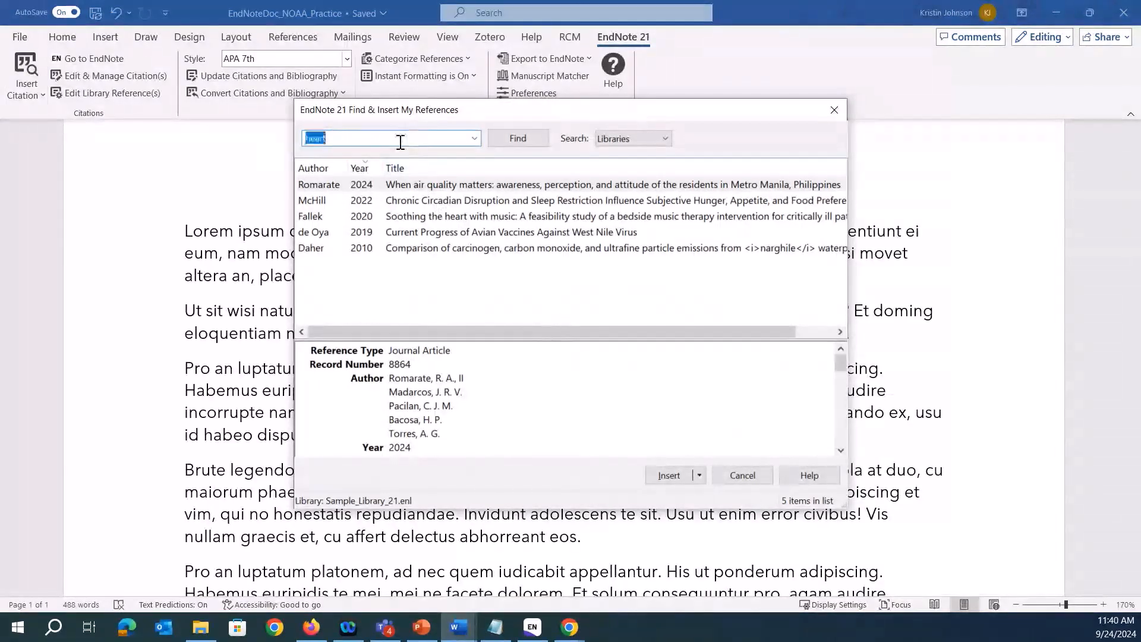
type("air quality")
left_click(539, 142)
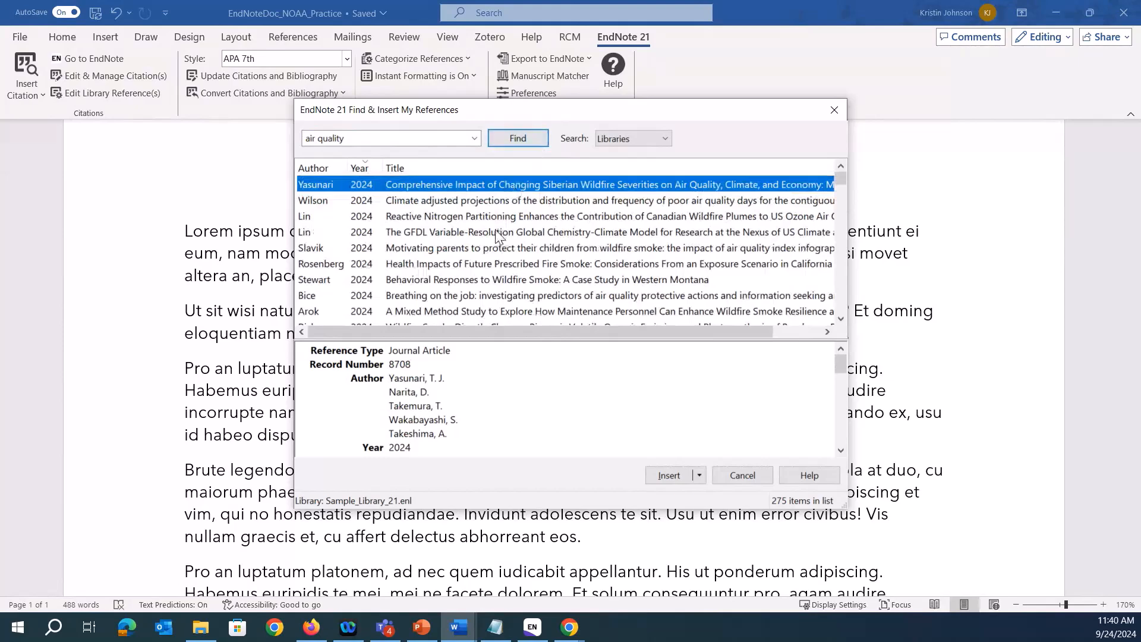
scroll(479, 265, "down", 3)
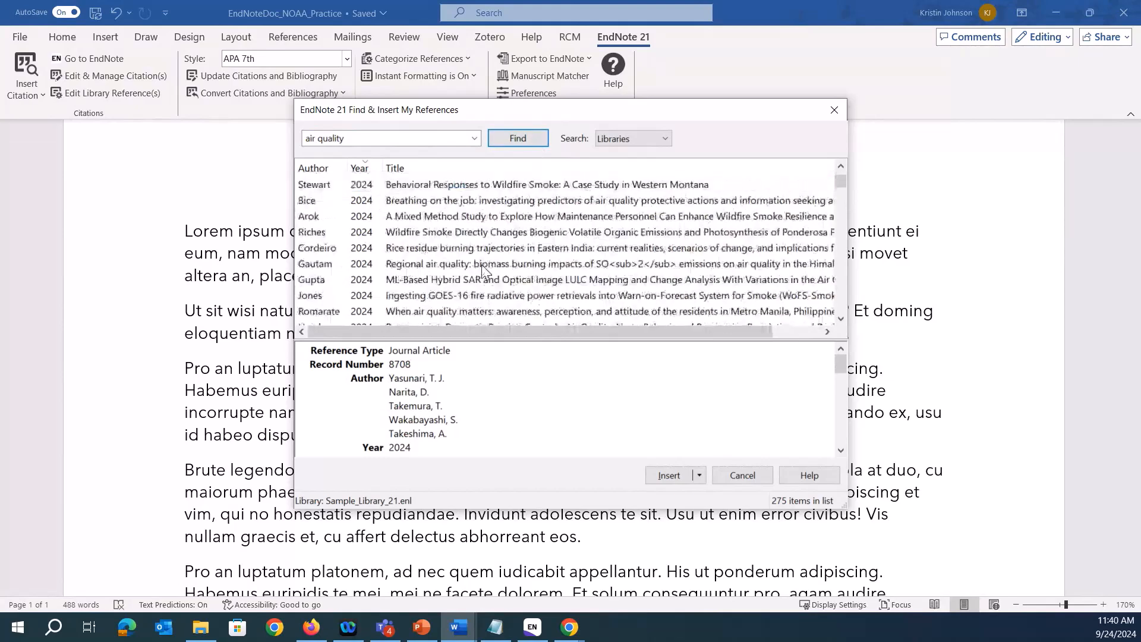
scroll(484, 272, "up", 3)
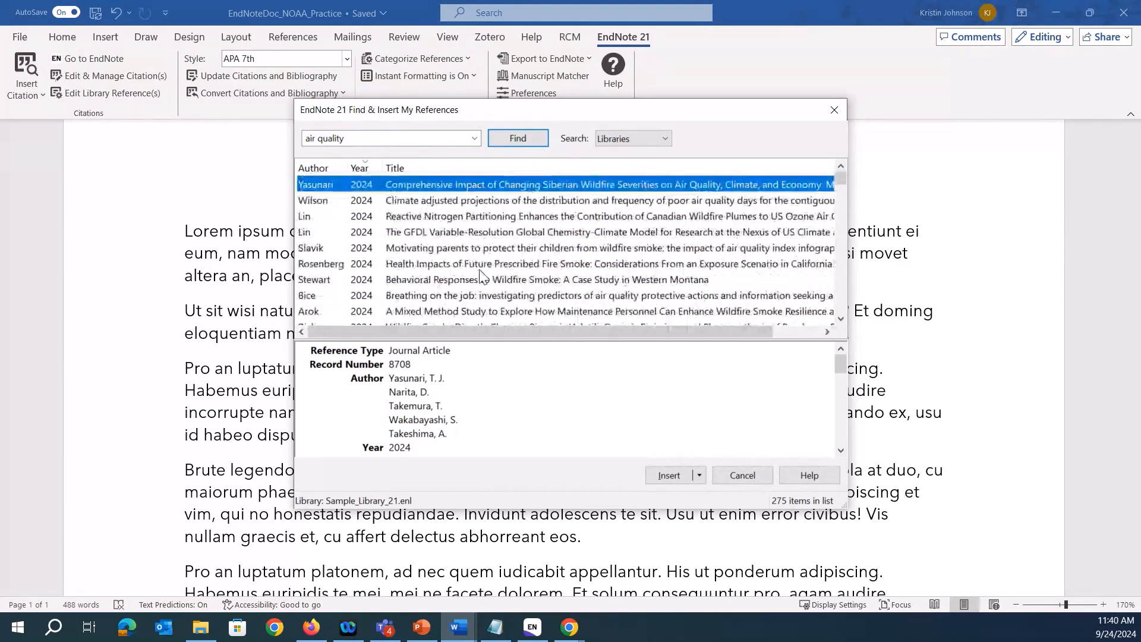
Review the 2024 reference "Climate adjusted projections of the distribution and frequency of poor air quality days" and insert it as the citation
left_click(449, 202)
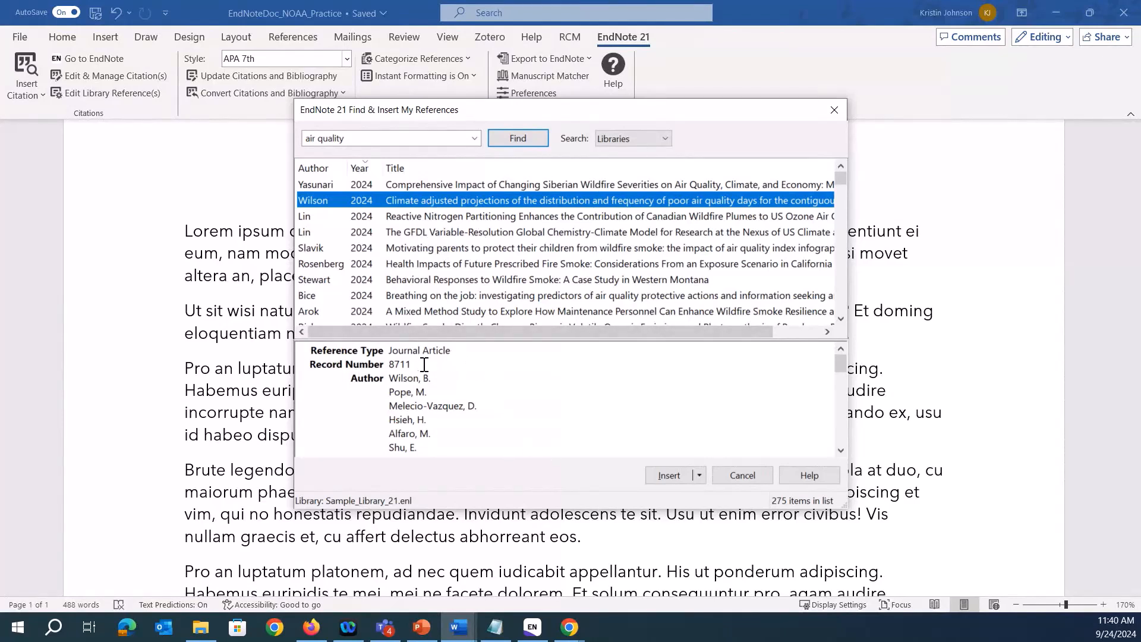
scroll(357, 380, "down", 4)
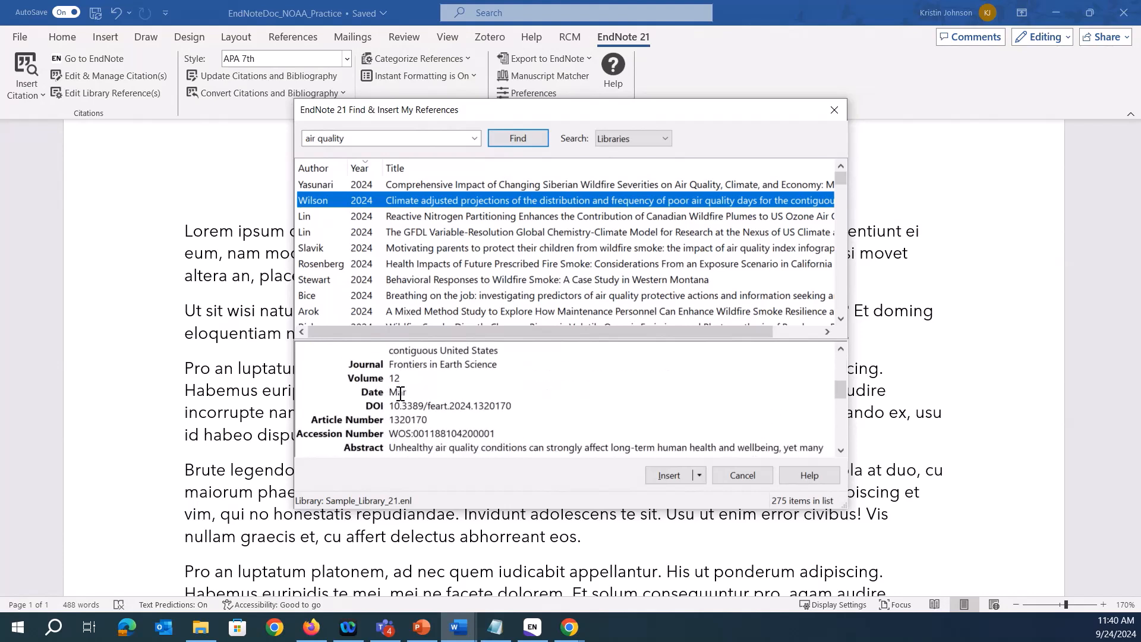
scroll(379, 390, "up", 1)
scroll(434, 398, "down", 7)
scroll(428, 410, "down", 2)
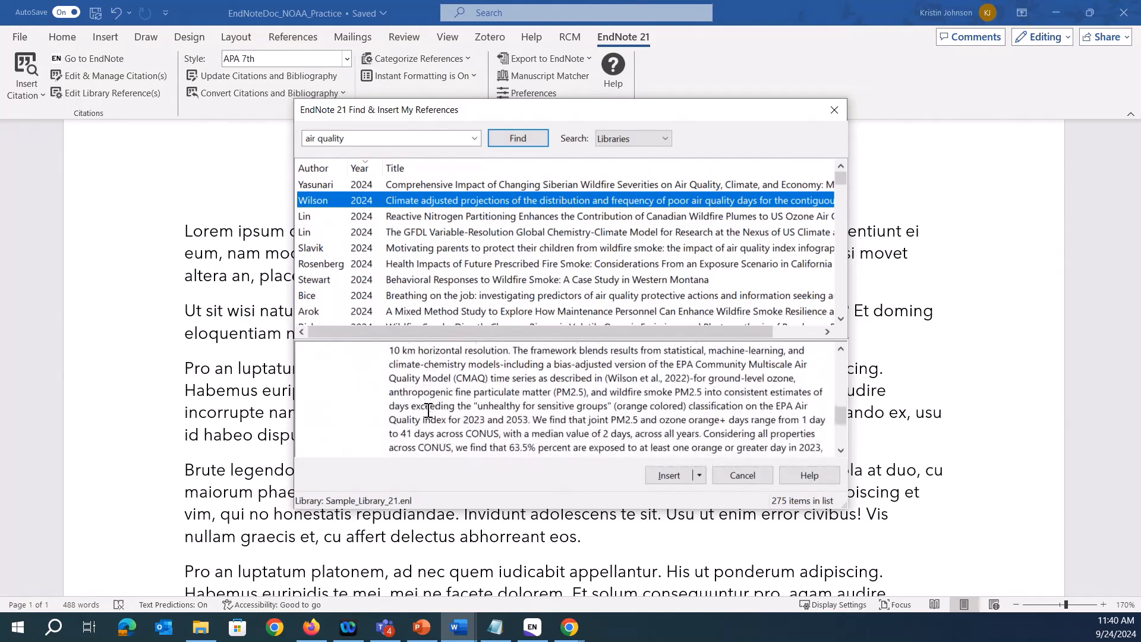
left_click(666, 476)
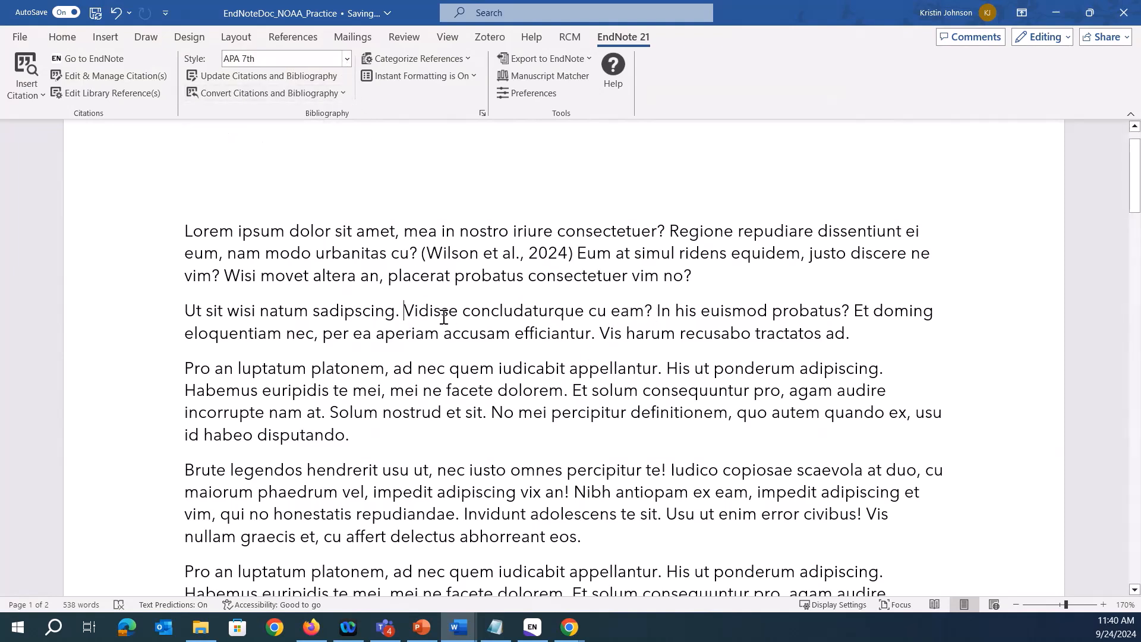
Insert the "Rice residue burning trajectories", "ML-Based Hybrid SAR" and "When air quality matters" references as one citation after the second paragraph's first sentence
key("ctrl+z")
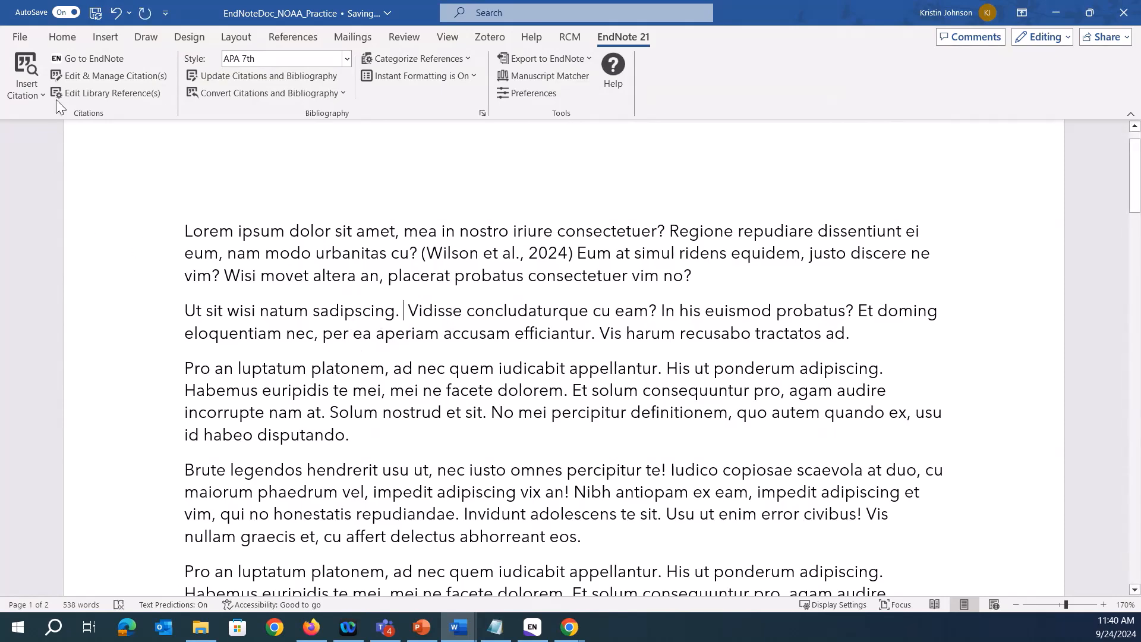
left_click(24, 64)
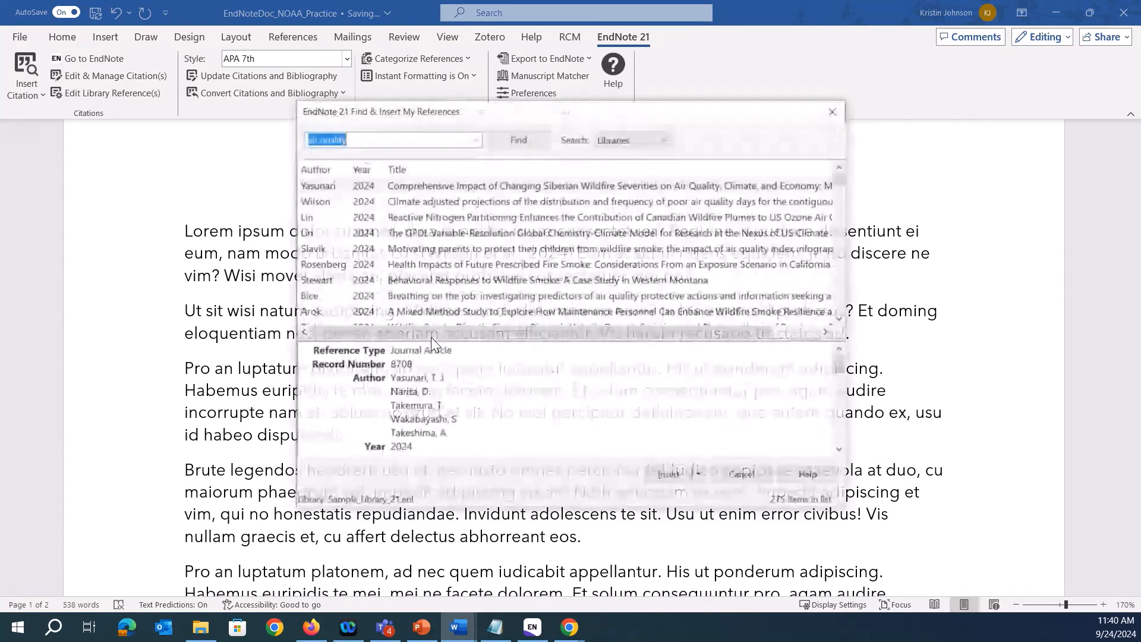
scroll(410, 262, "down", 2)
left_click(470, 250)
left_click(471, 252)
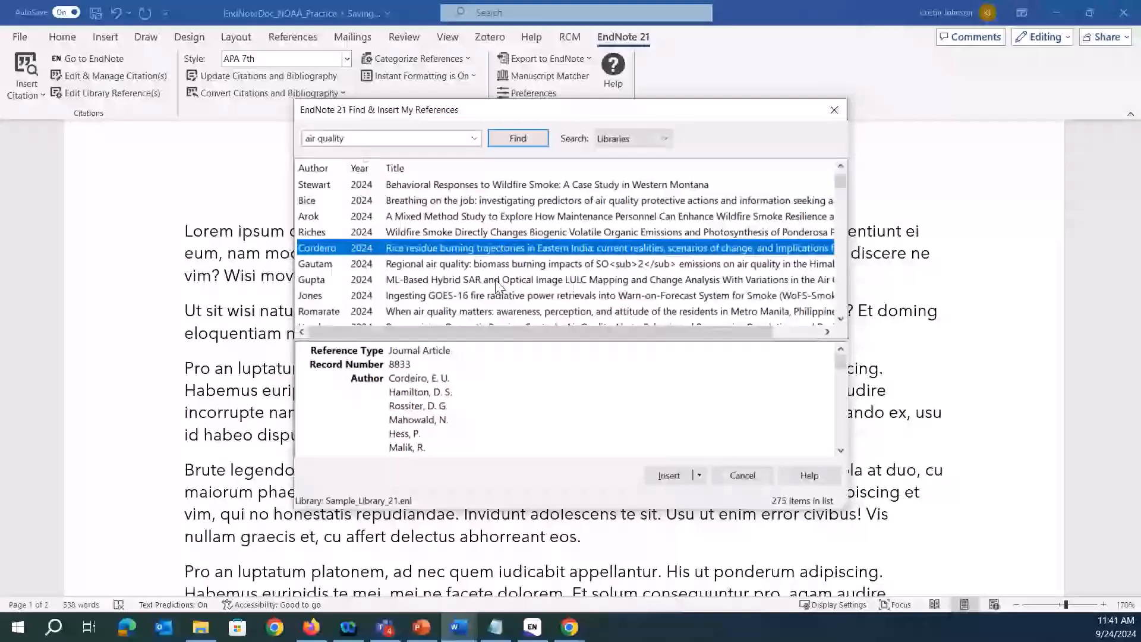
left_click(392, 281, "ctrl")
left_click(414, 311, "ctrl")
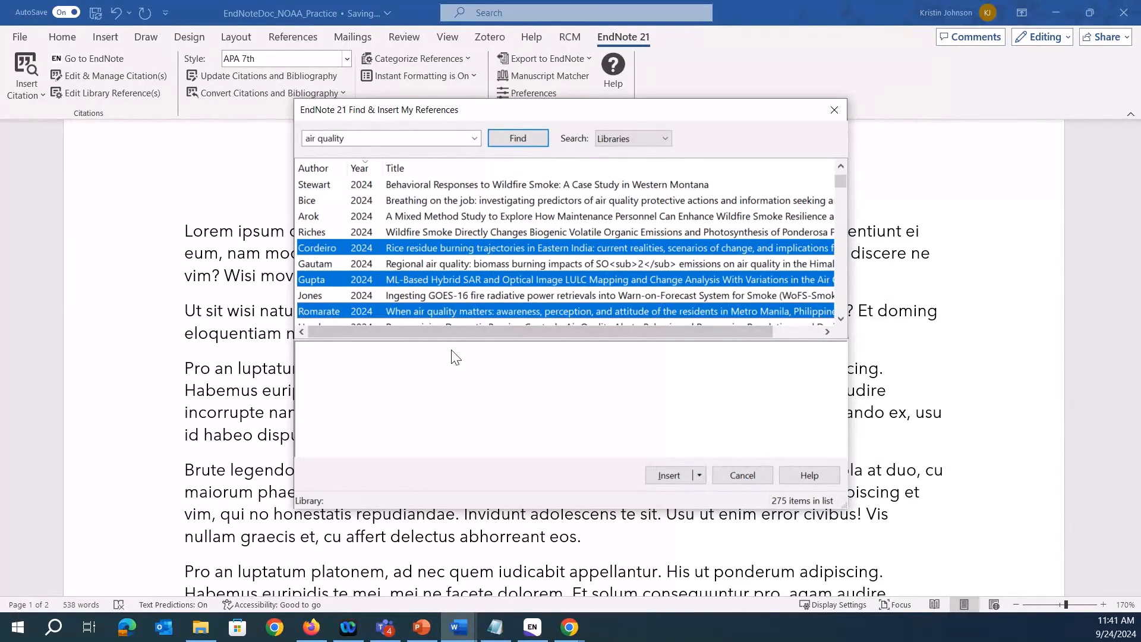
left_click(660, 474)
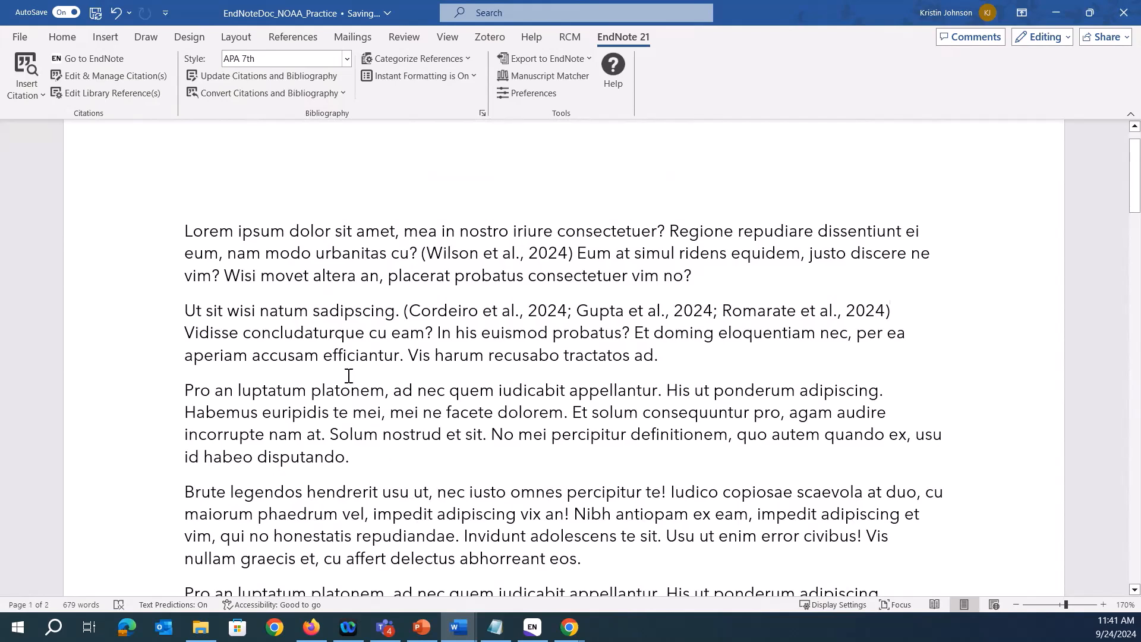
Review the in-text citations in the first two paragraphs and the References list at the document's end
left_click_drag(422, 253, 570, 253)
left_click(869, 333)
scroll(987, 364, "down", 15)
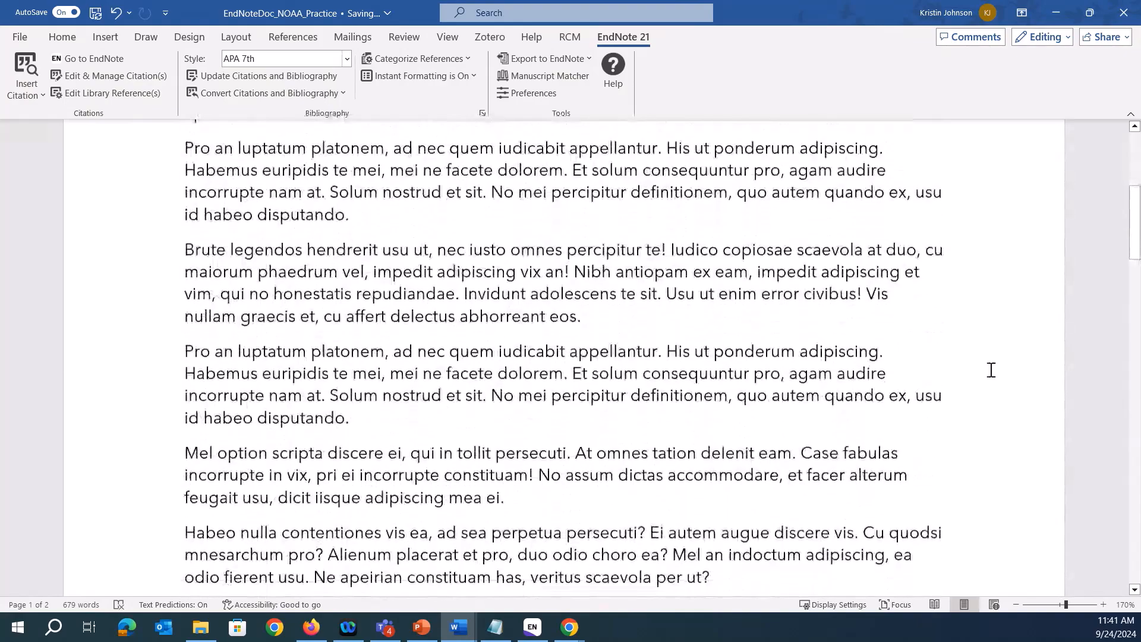
scroll(990, 370, "down", 10)
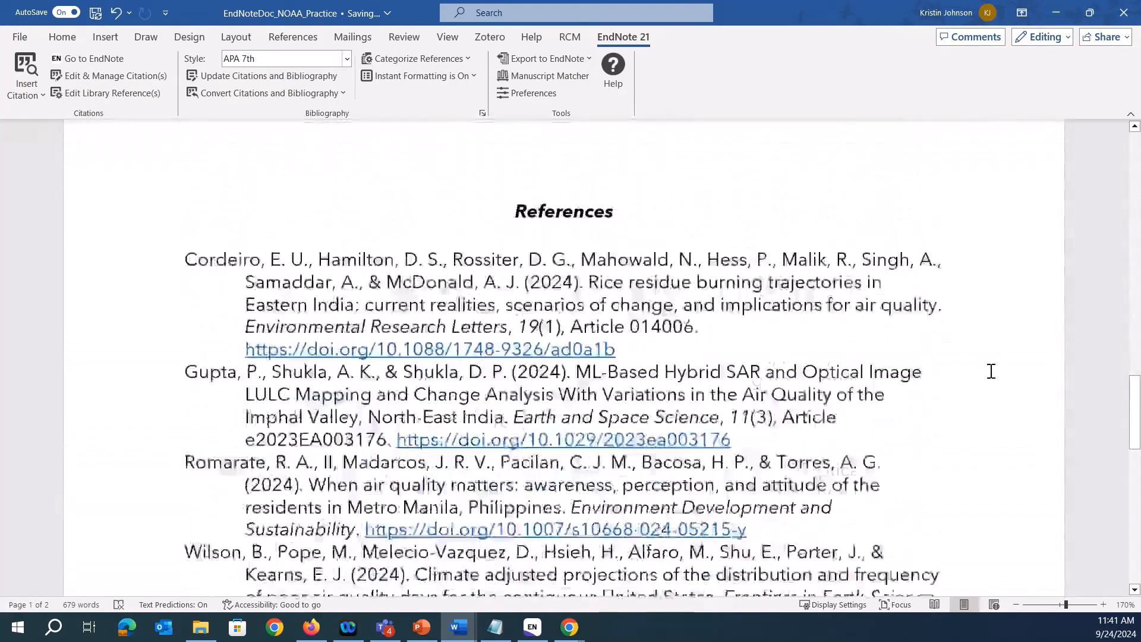
scroll(499, 247, "up", 1)
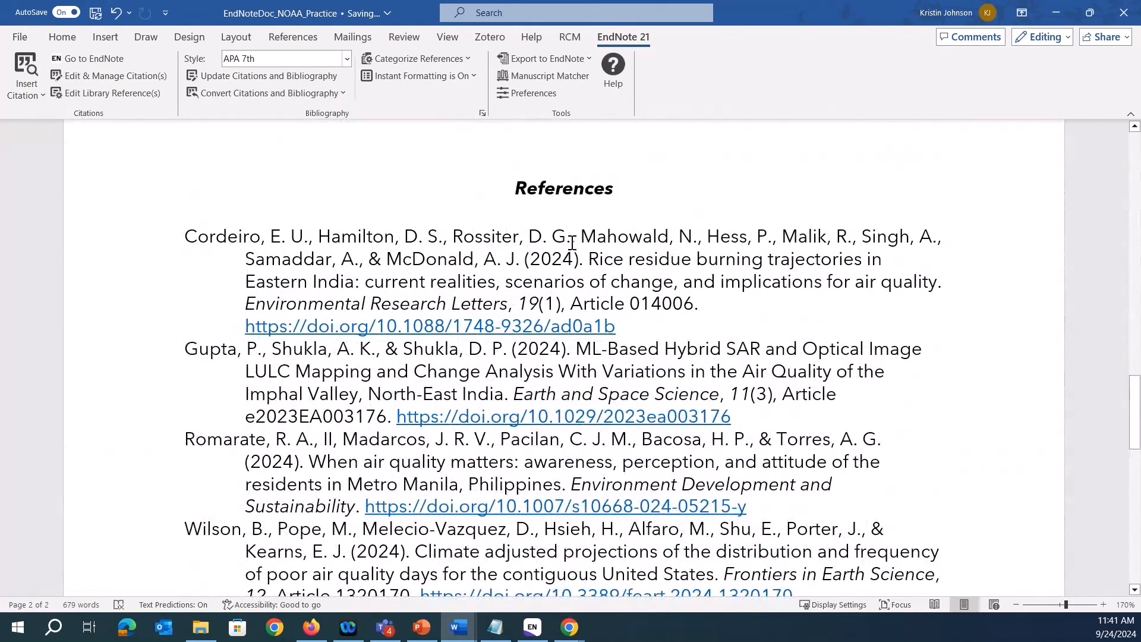
Reformat the document's citations and reference list in the Annotated style
scroll(572, 242, "up", 12)
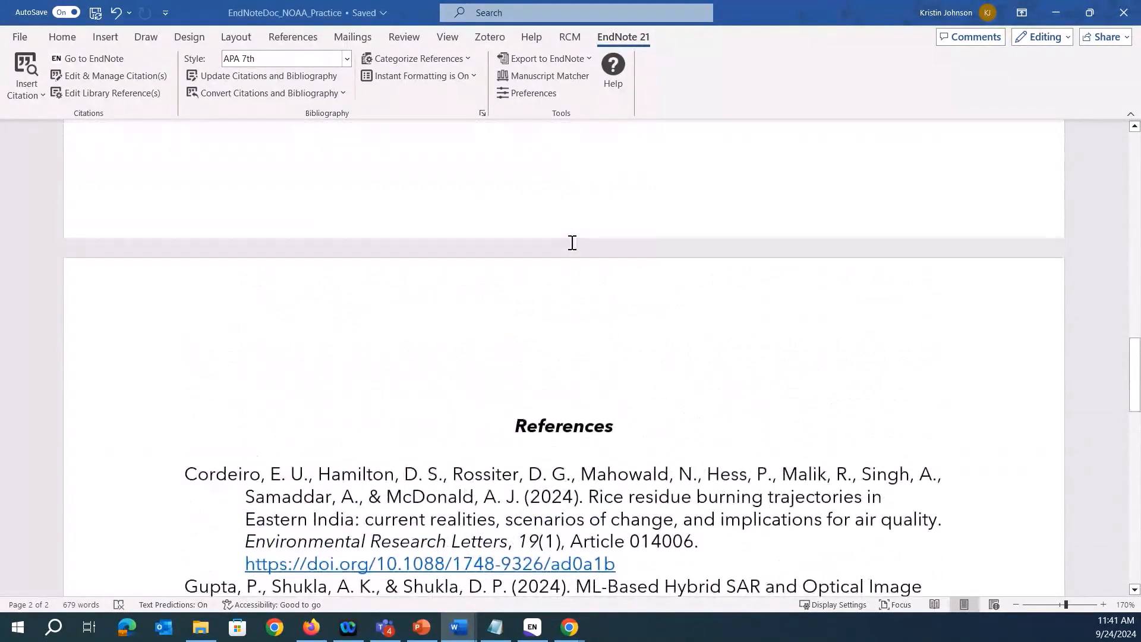
scroll(571, 242, "up", 12)
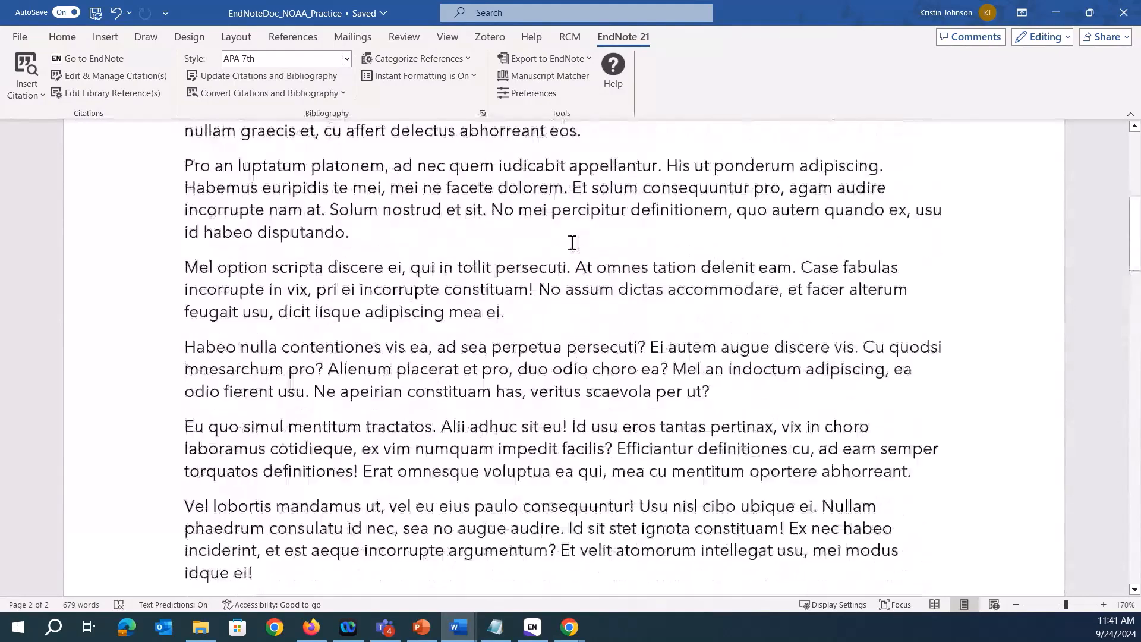
scroll(572, 242, "up", 3)
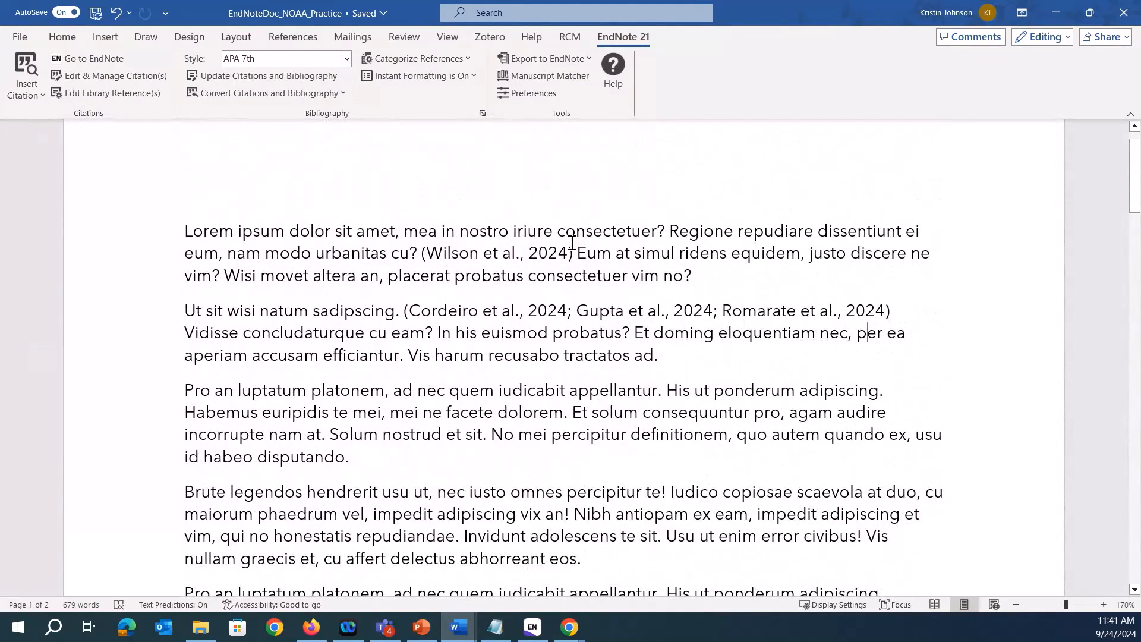
left_click(459, 252)
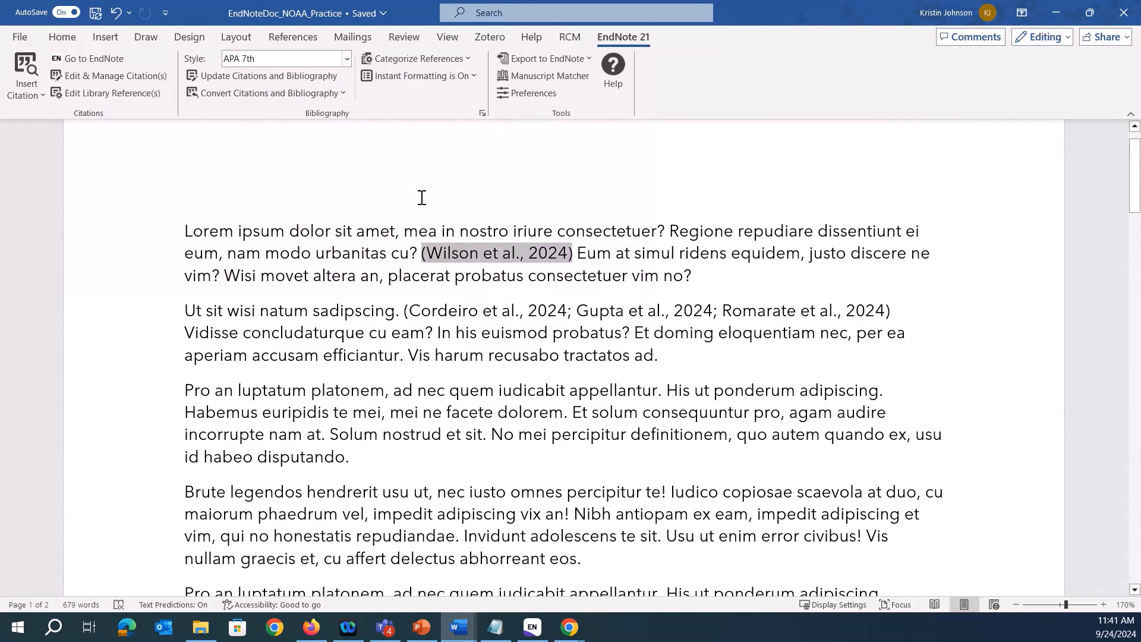
left_click(346, 58)
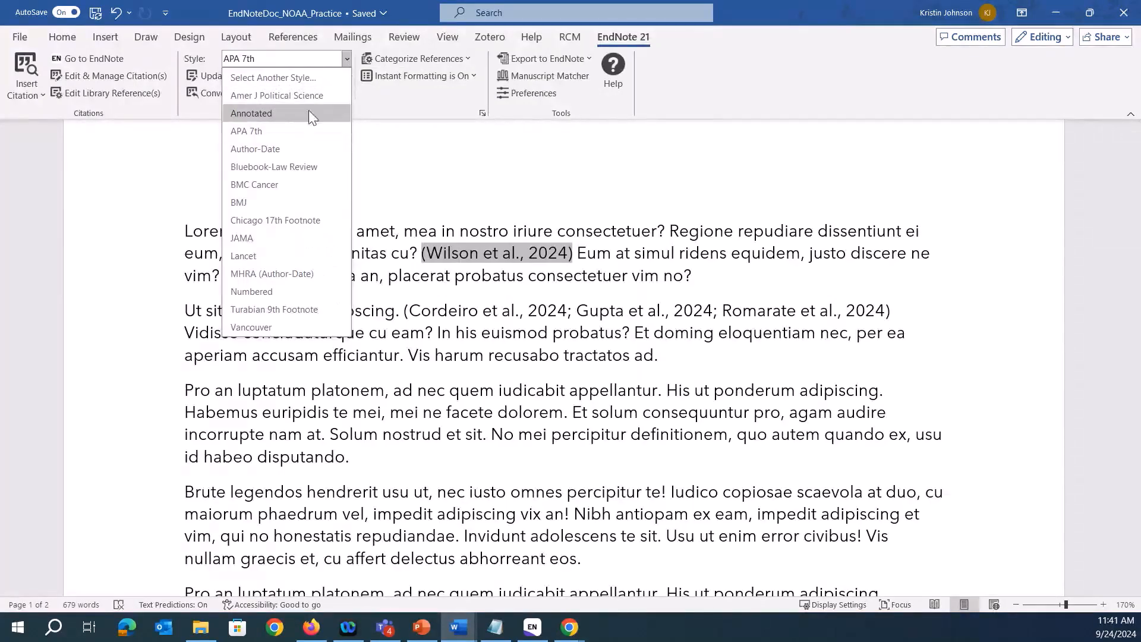
left_click(306, 116)
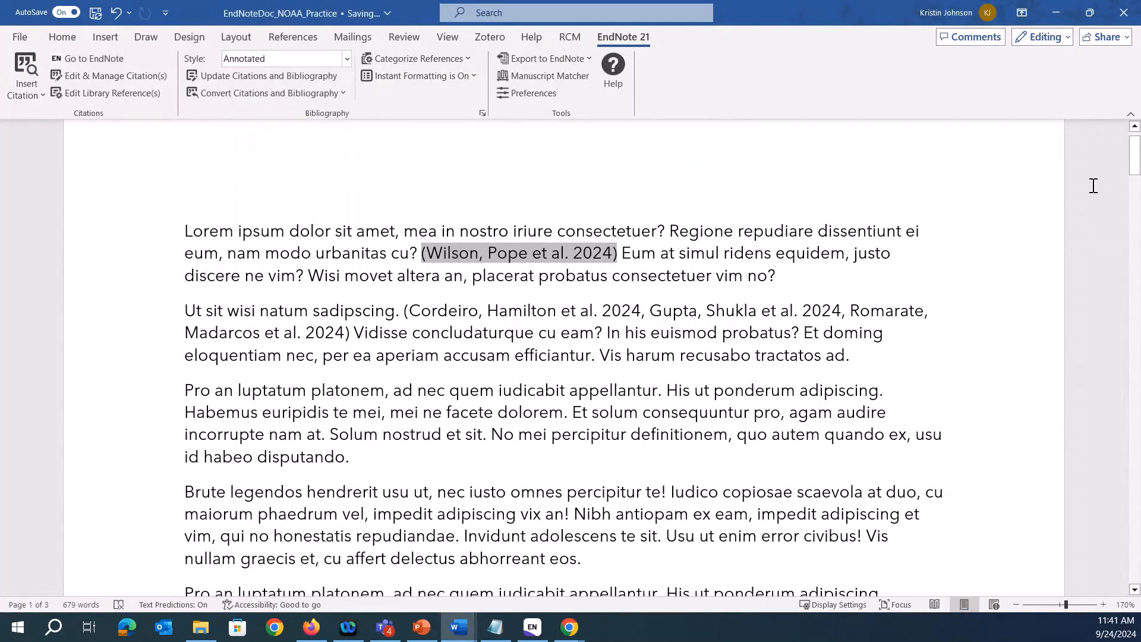
mouse_move(1134, 173)
left_mouse_down()
mouse_move(1133, 292)
mouse_move(1121, 178)
mouse_move(1130, 154)
left_mouse_up()
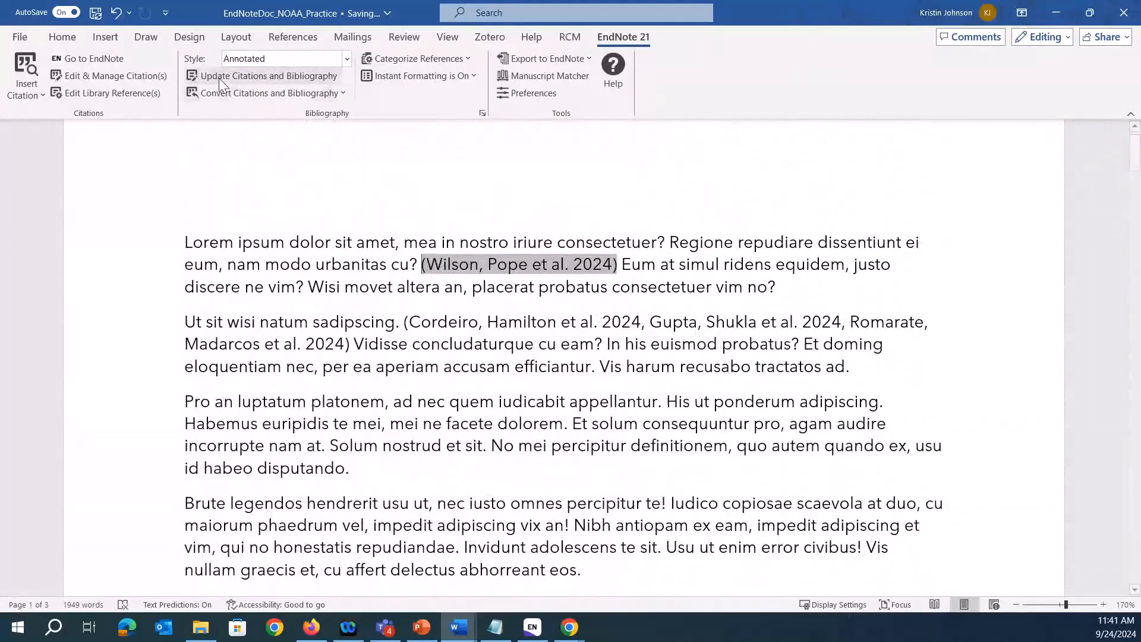
Apply the Vancouver style to the citations and bibliography, and switch the document back to APA 7th
left_click(346, 58)
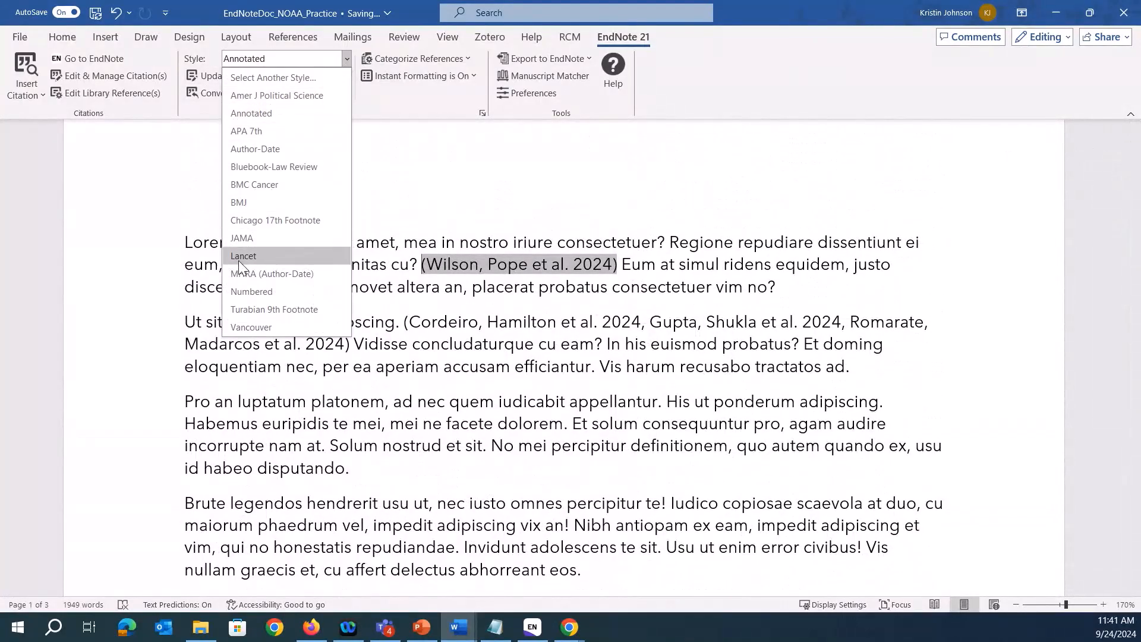
left_click(276, 323)
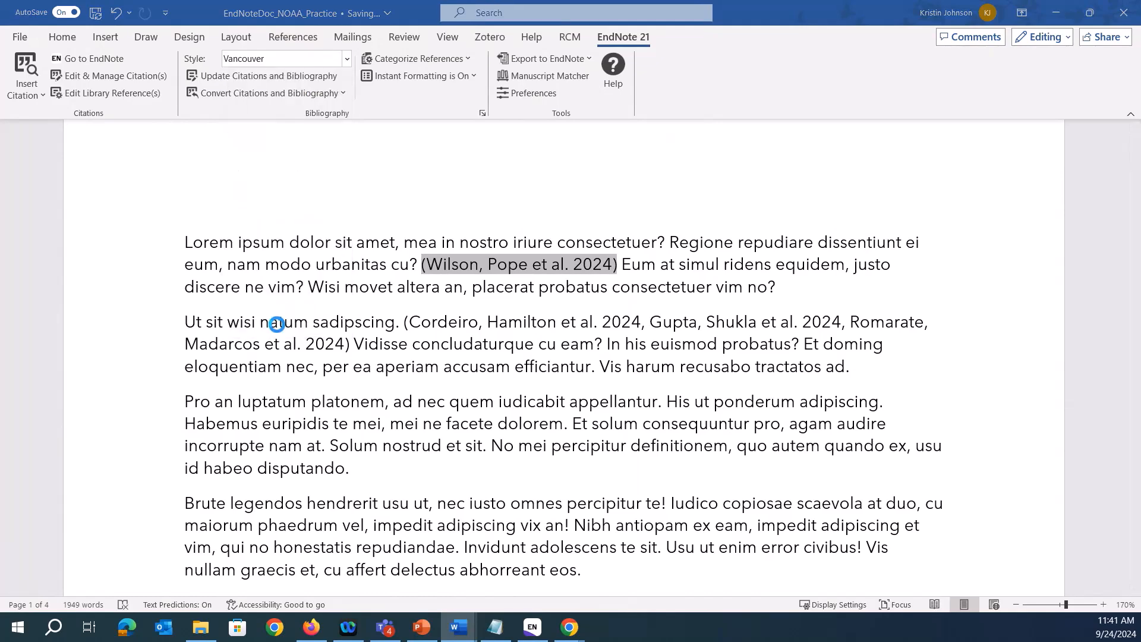
left_click(347, 60)
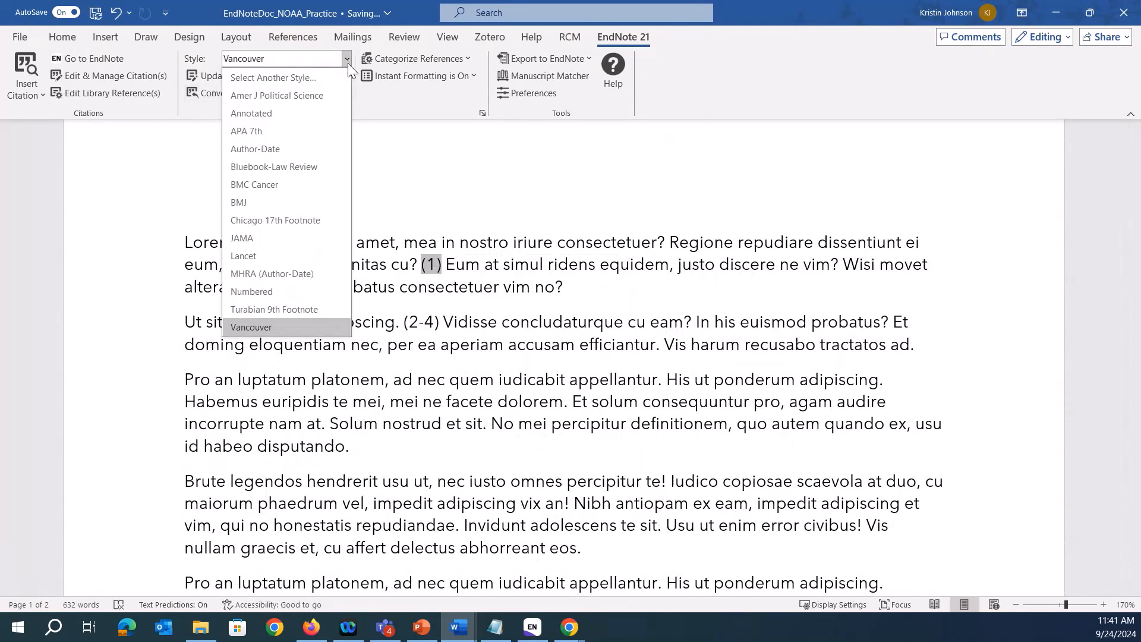
left_click(282, 130)
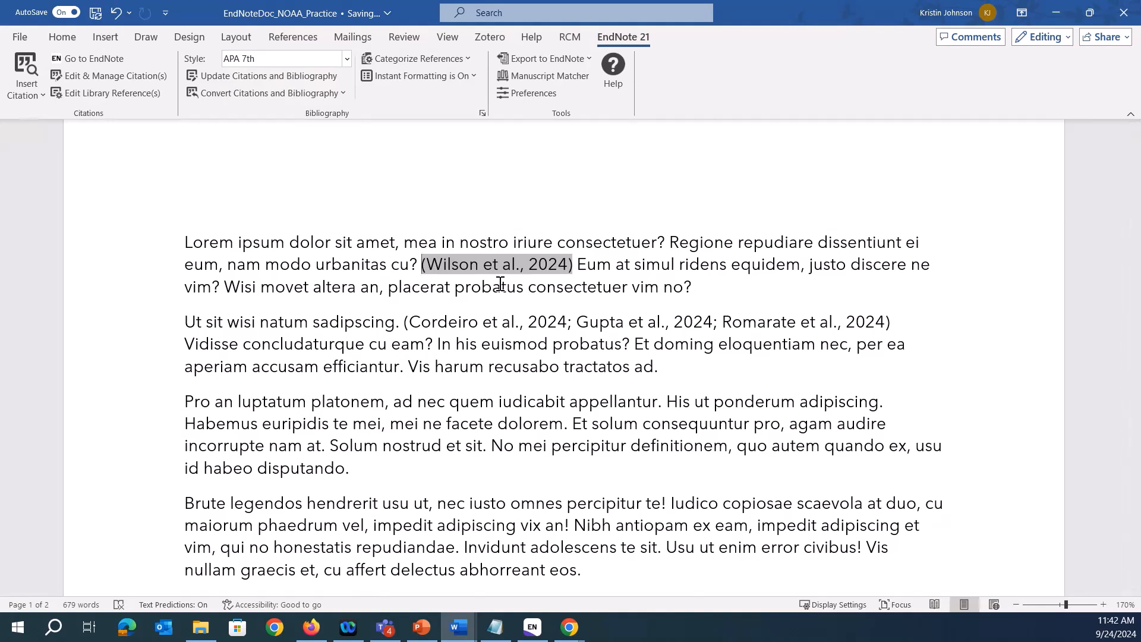
Remove the "When air quality matters" reference from the multi-reference citation in the second paragraph
left_click(482, 318)
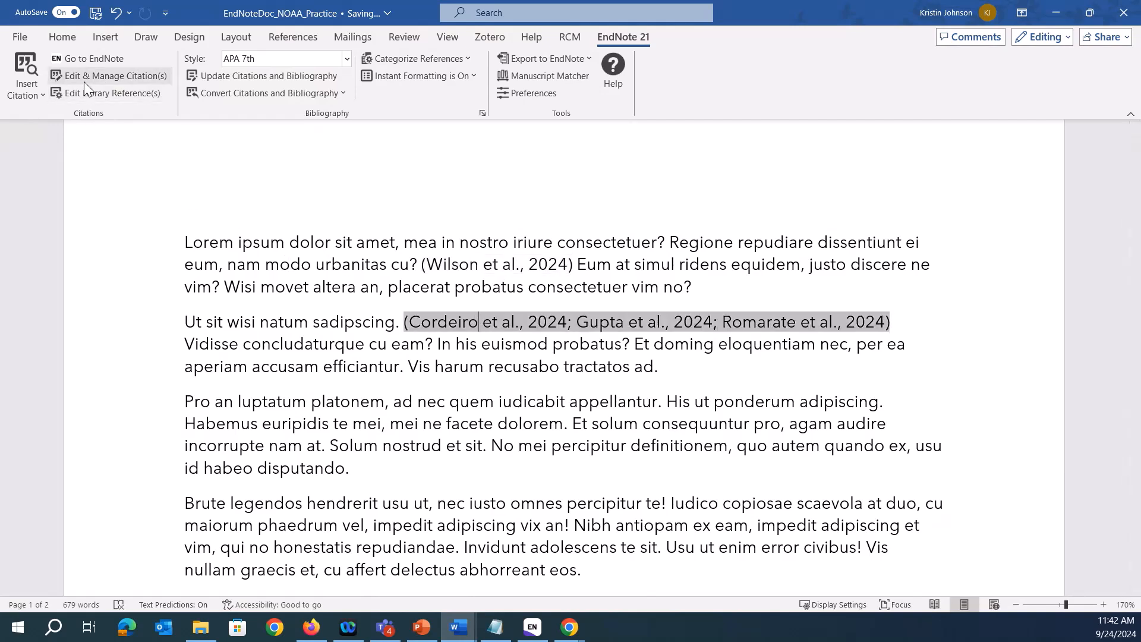
left_click(130, 75)
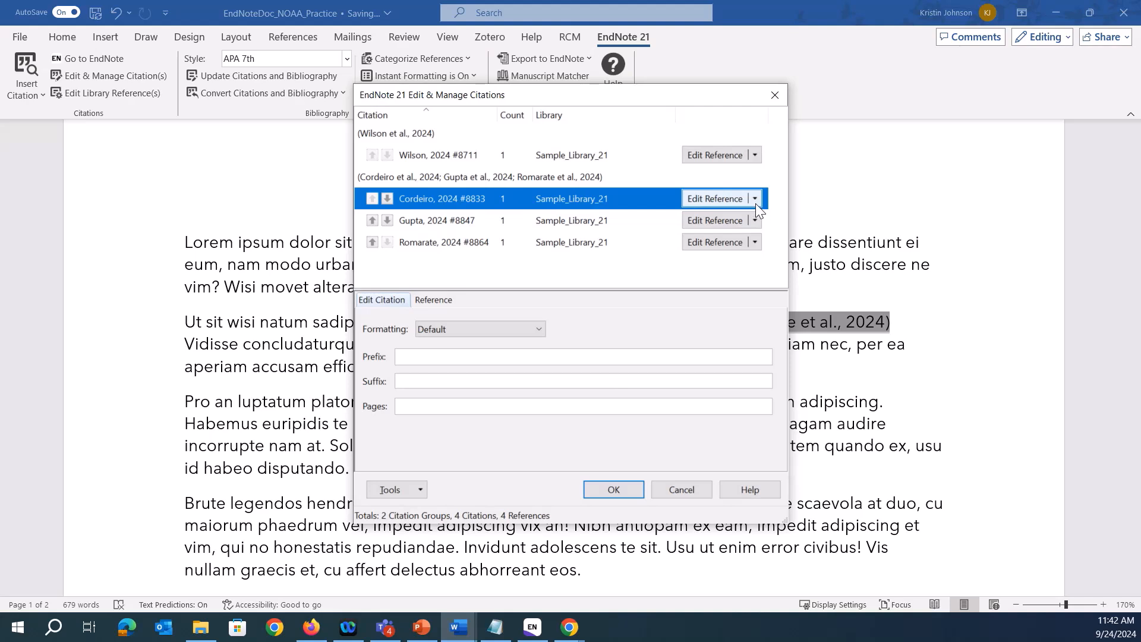
left_click(420, 227)
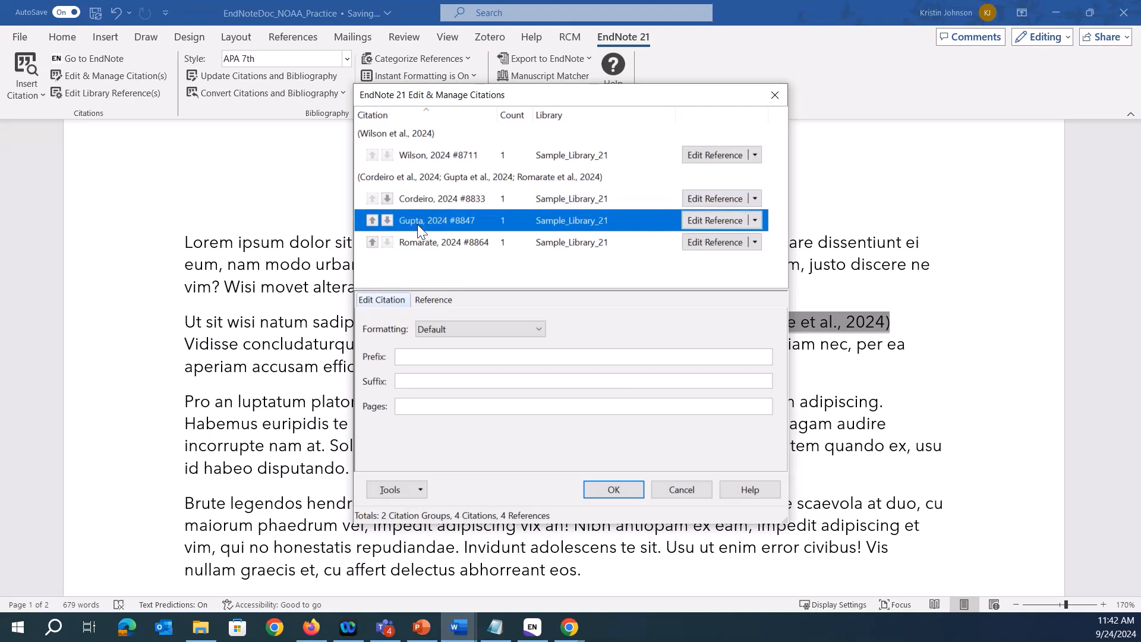
left_click(441, 245)
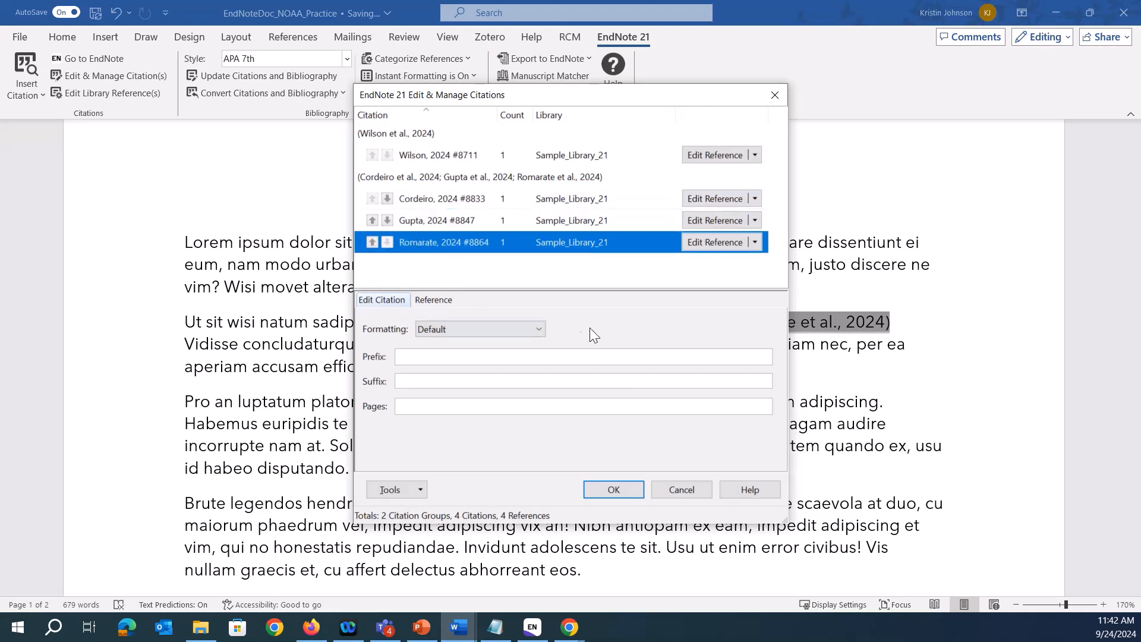
left_click(756, 244)
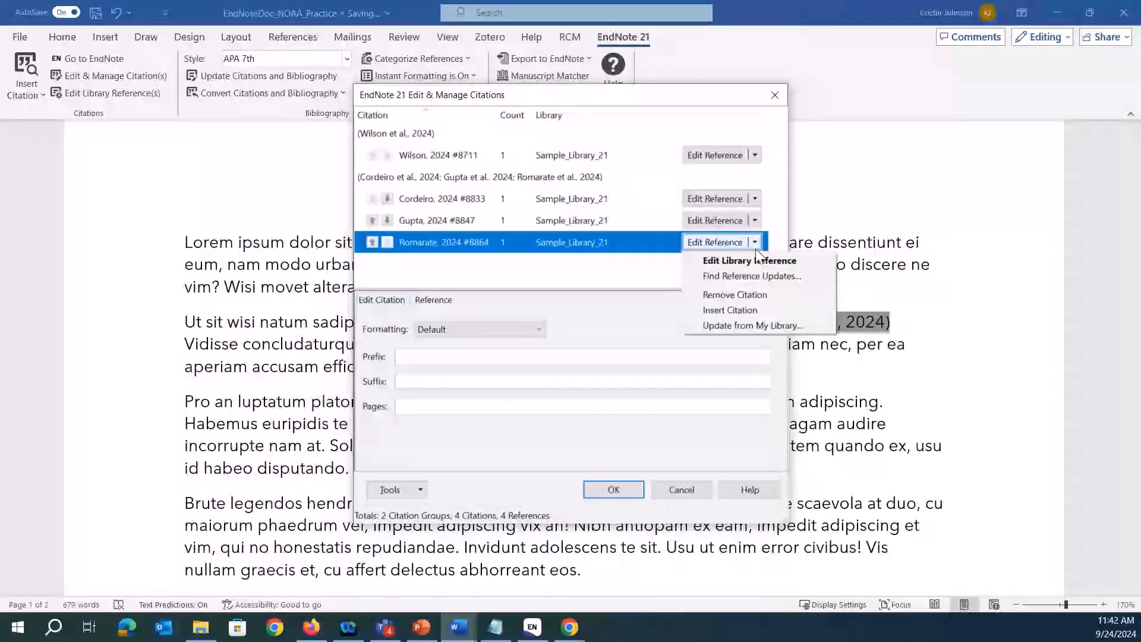
left_click(762, 294)
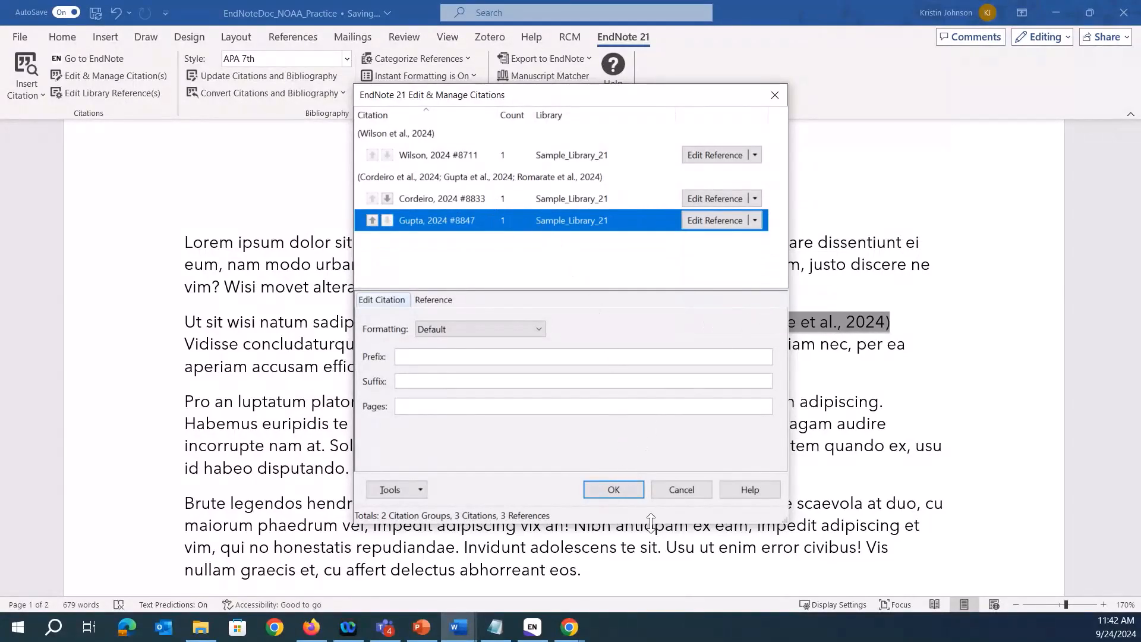
left_click(600, 497)
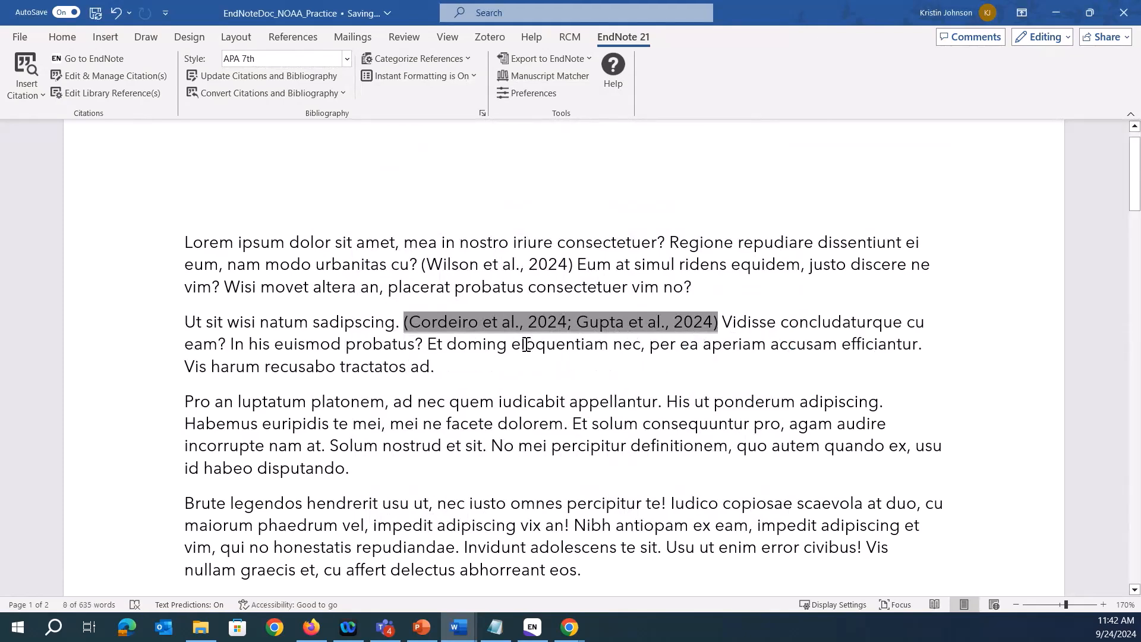
Check the entries in the References list at the document's end
scroll(780, 479, "down", 15)
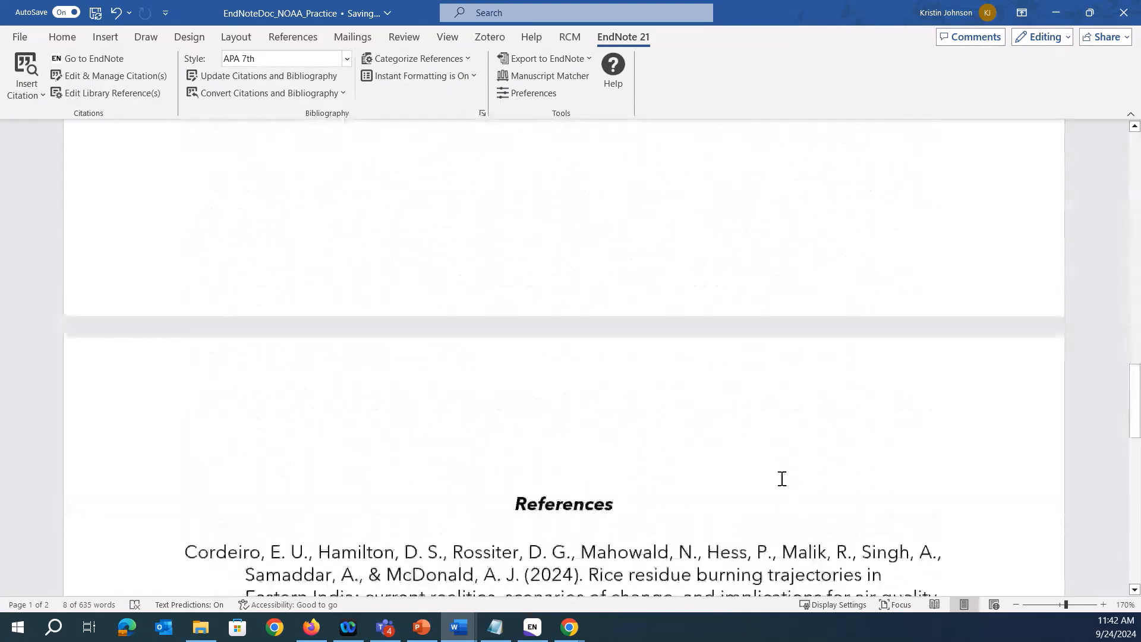
scroll(783, 480, "down", 5)
scroll(782, 479, "up", 3)
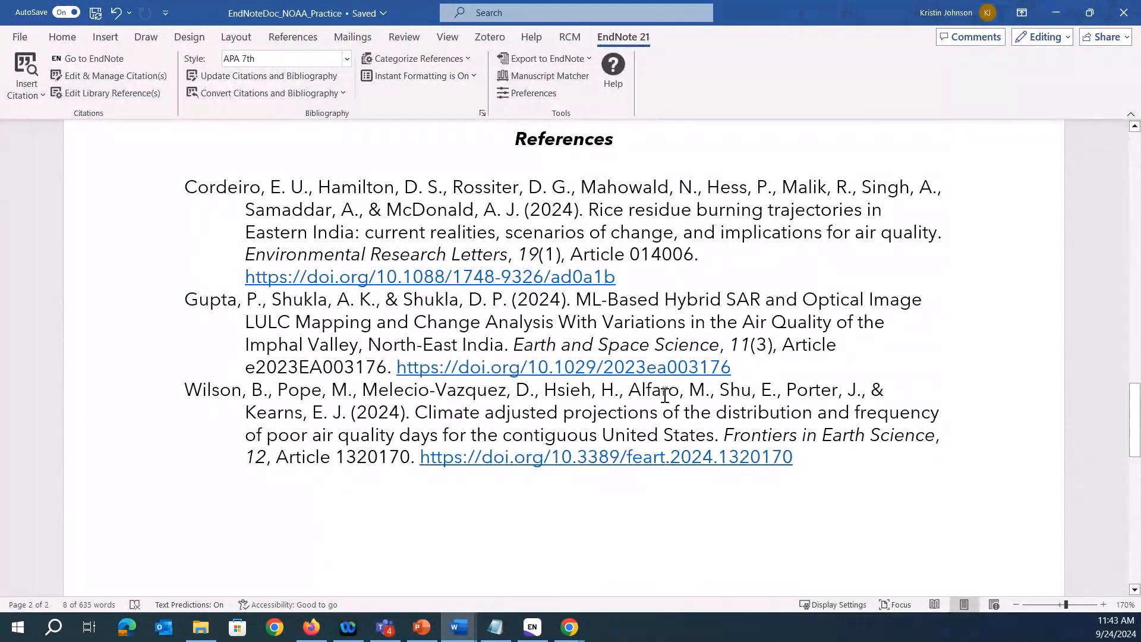
Return to the body text and set the citation insertion point, with a space, after "iudicabit appellantur." in the fifth paragraph
scroll(665, 395, "up", 7)
scroll(664, 395, "up", 5)
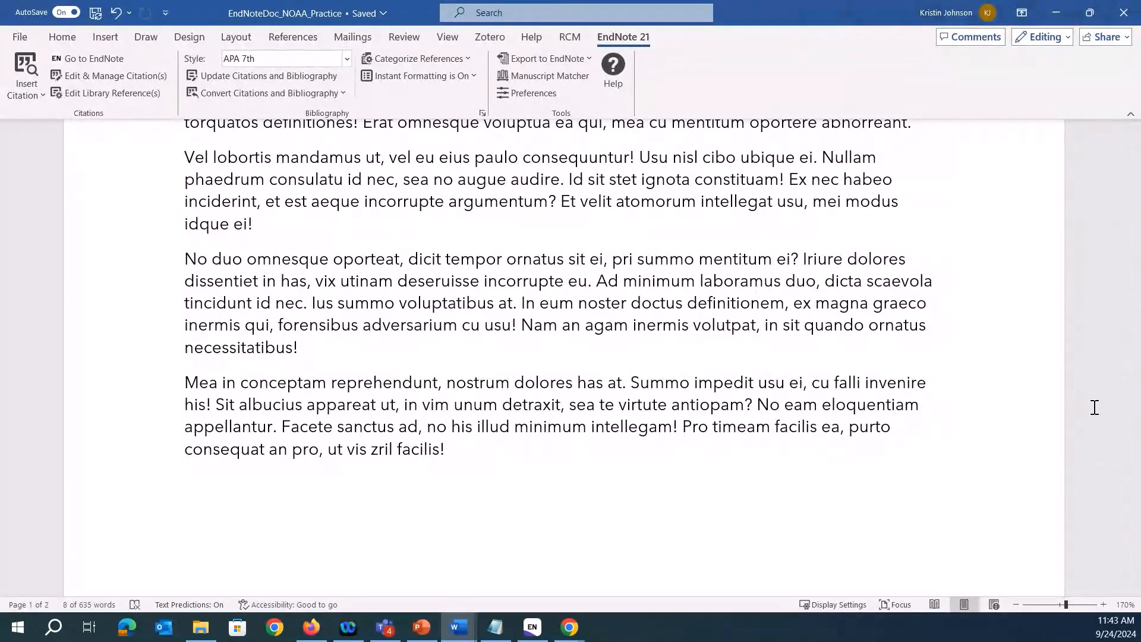
scroll(418, 250, "up", 1)
scroll(418, 250, "up", 6)
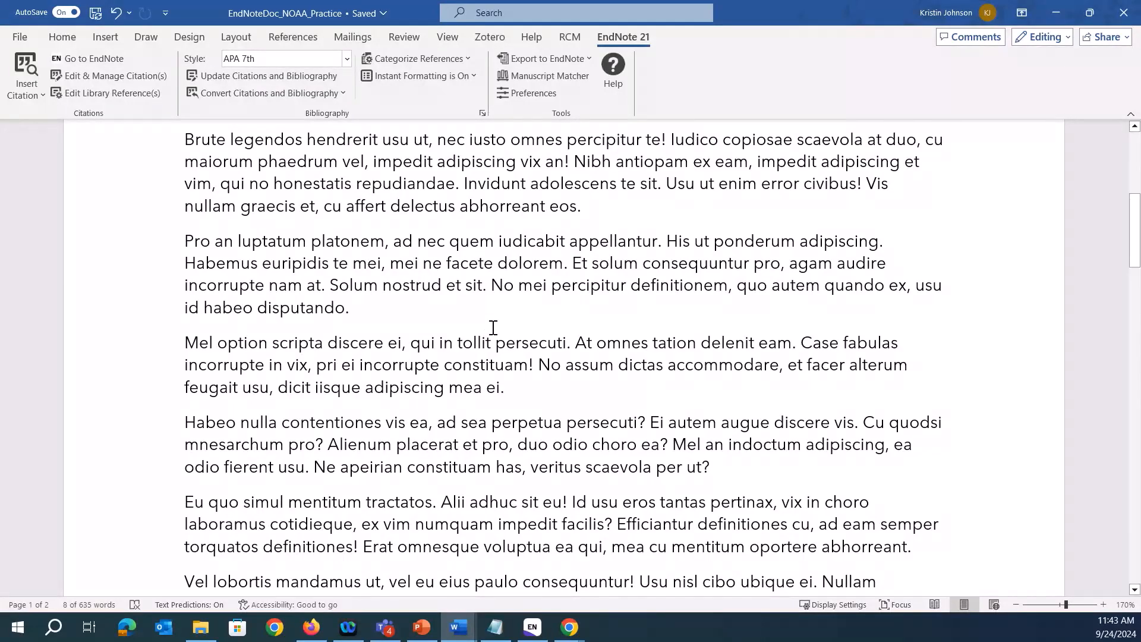
scroll(492, 327, "up", 1)
left_click(667, 303)
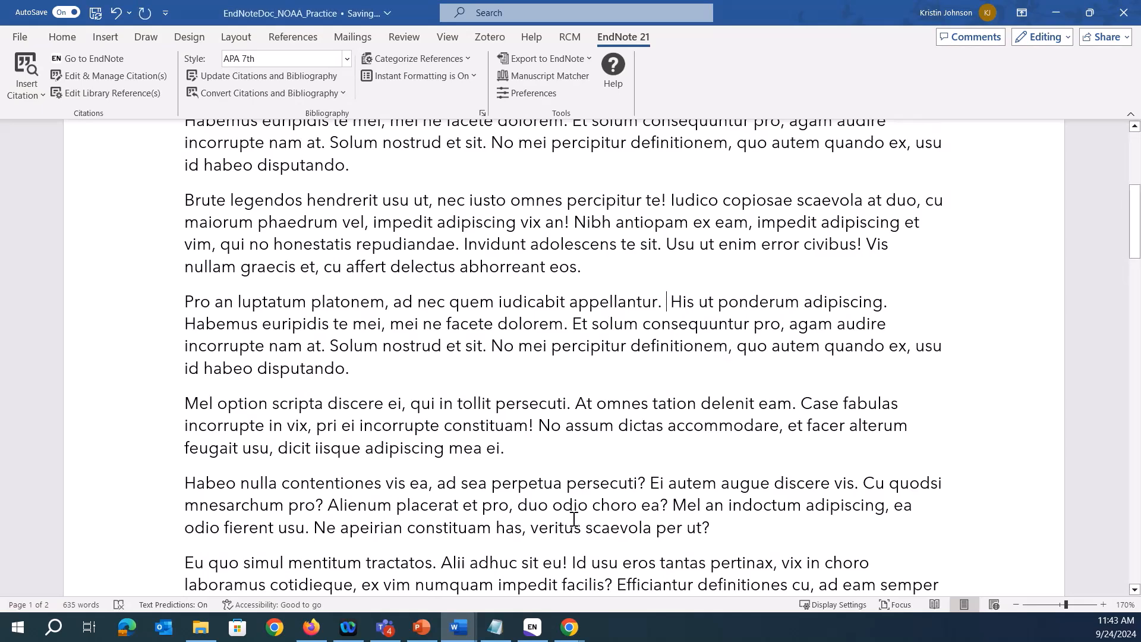
In EndNote, review the 2021 reference "Air Quality Data Approach for Defining Wildfire Influence" in the Climate Change group and insert it as a citation in Word
left_click(523, 631)
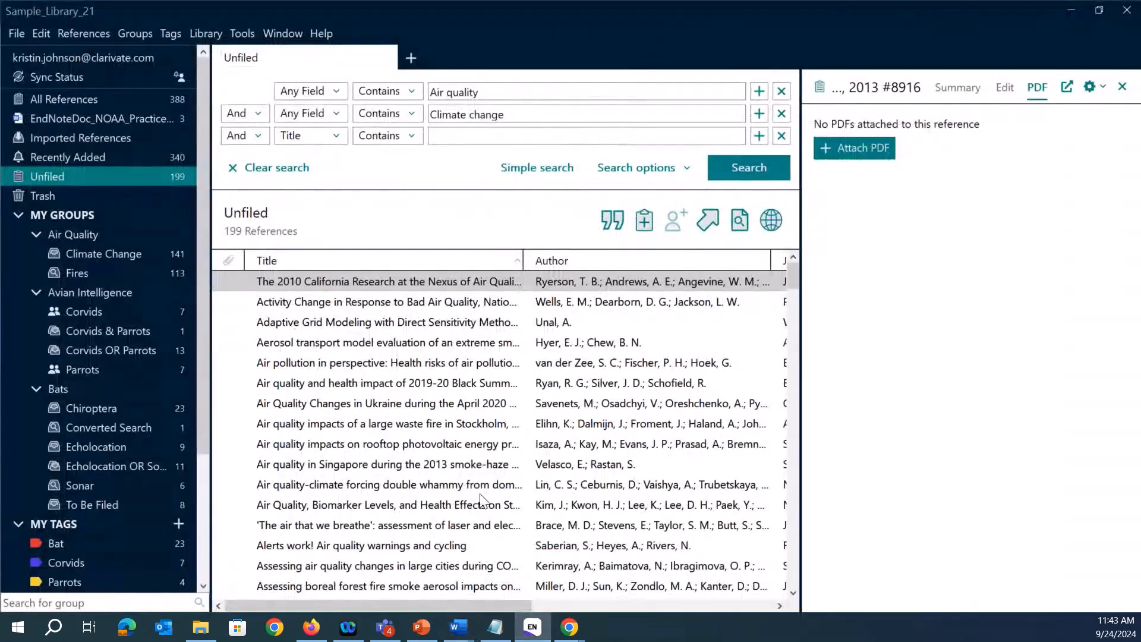
left_click(83, 255)
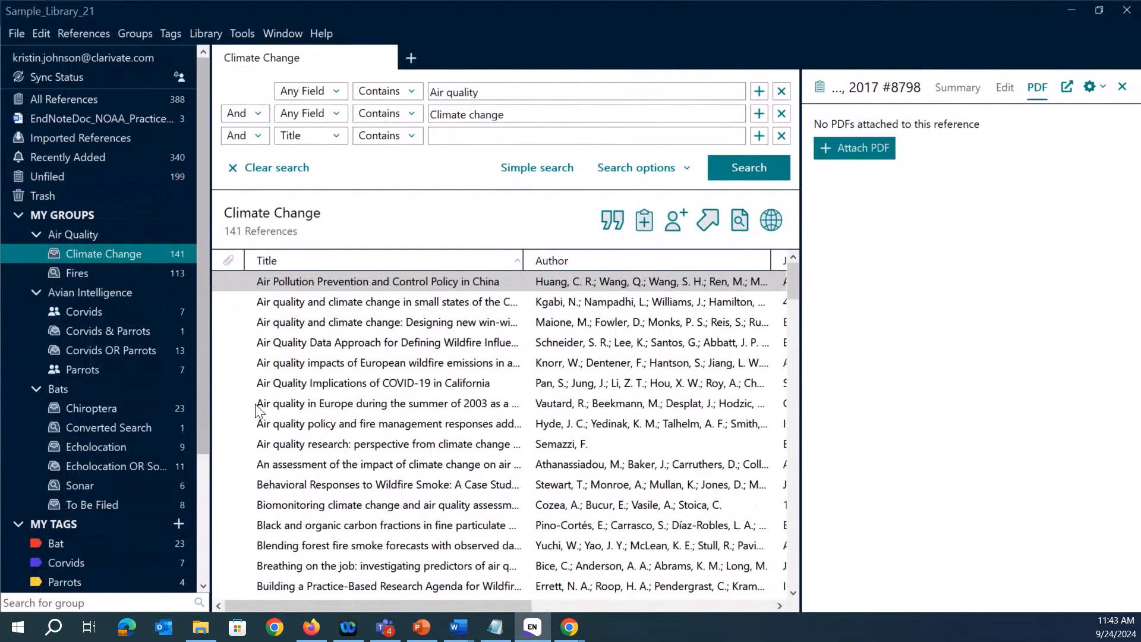
left_click(450, 344)
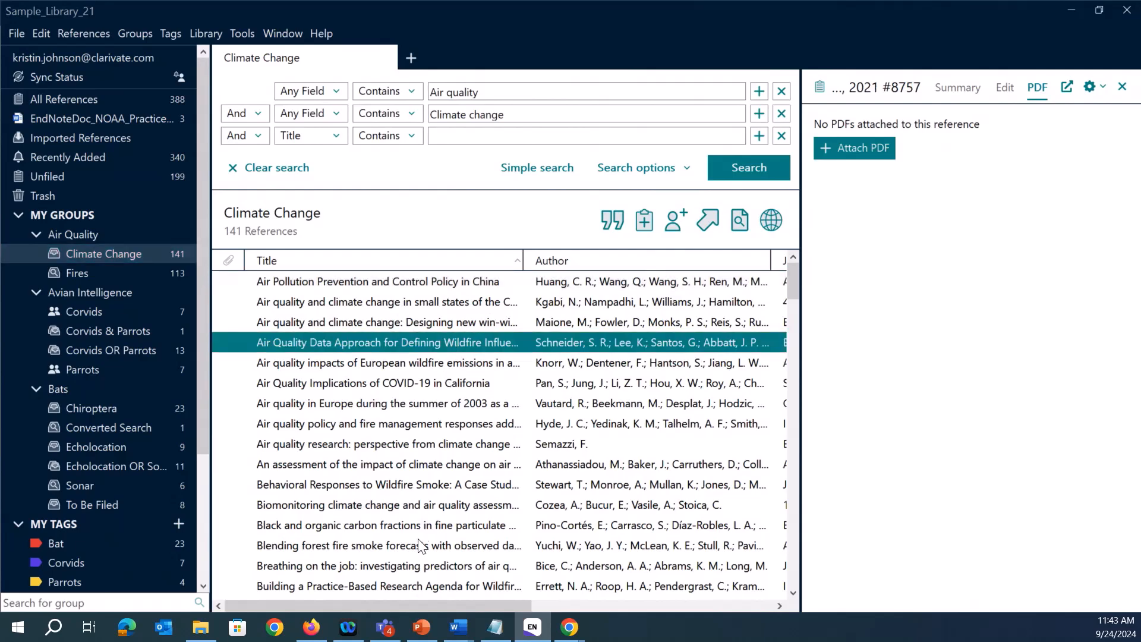
left_click(958, 94)
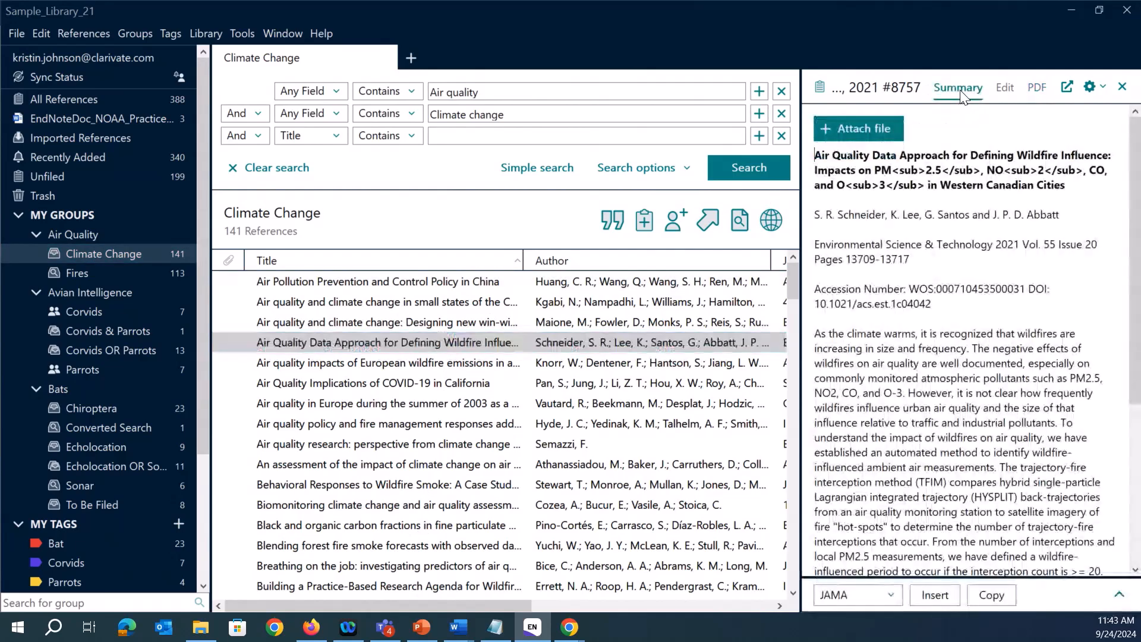
left_click(361, 344)
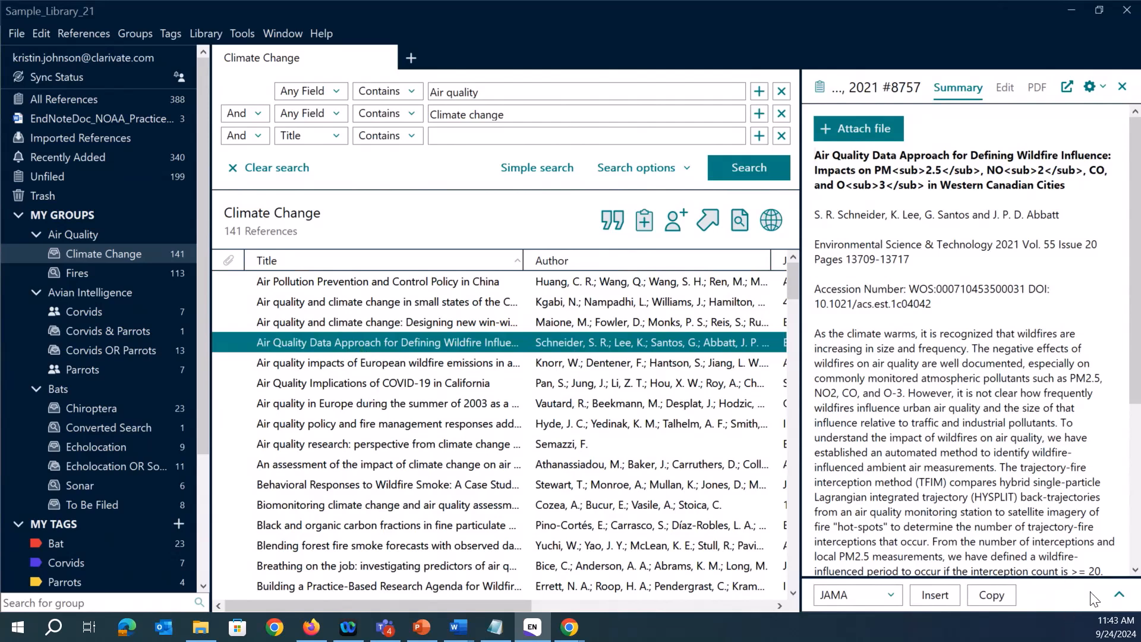
left_click_drag(1049, 576, 1049, 466)
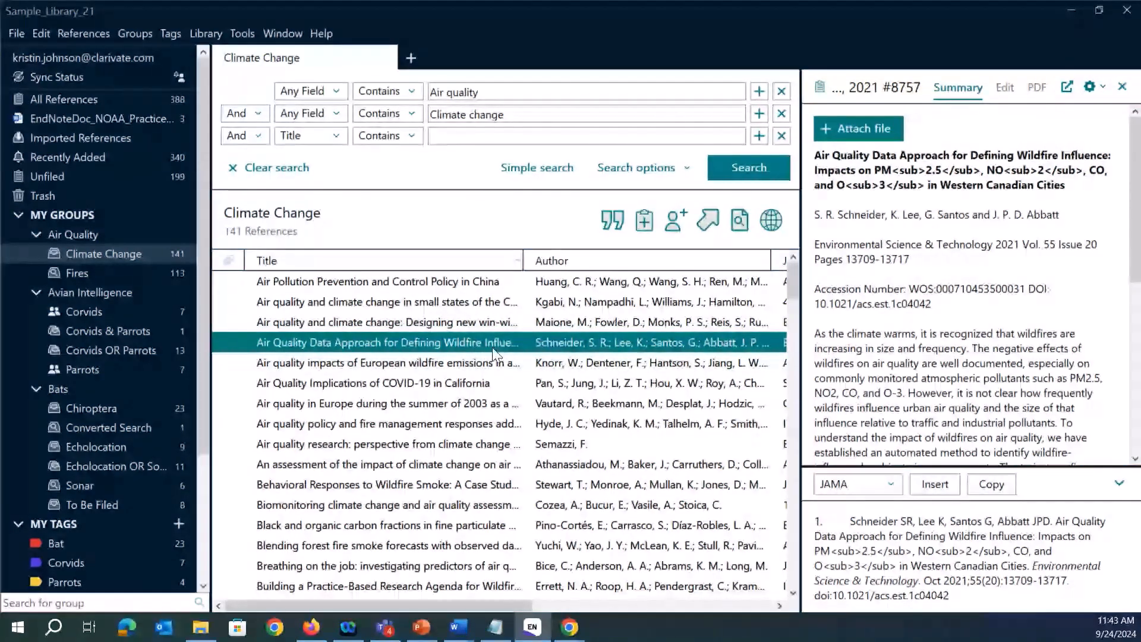
left_click(614, 220)
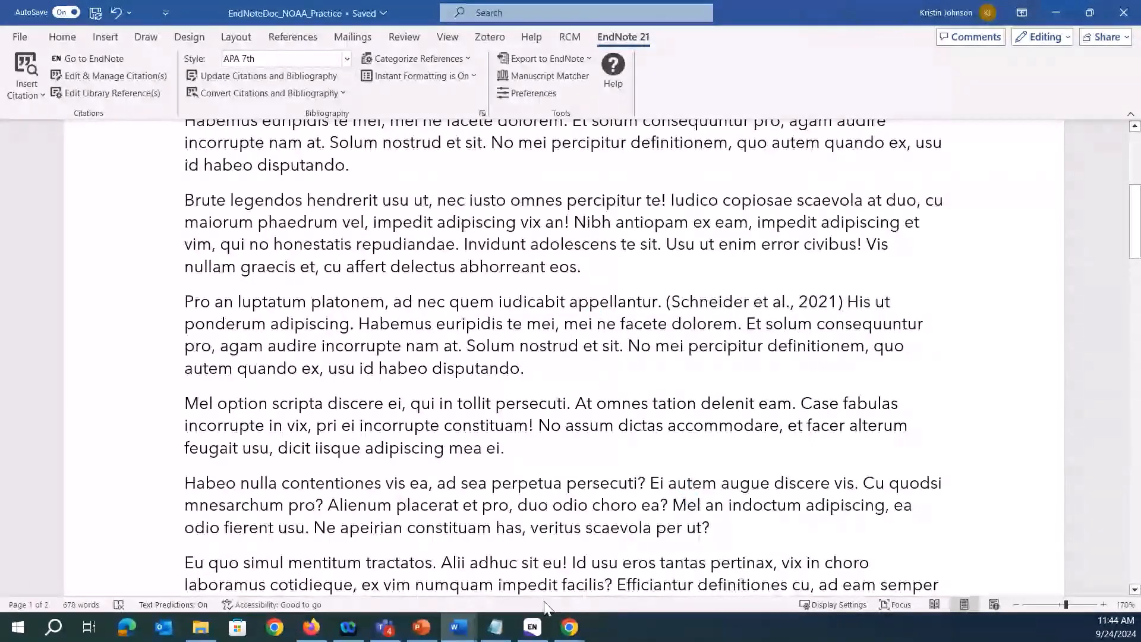
left_click(533, 626)
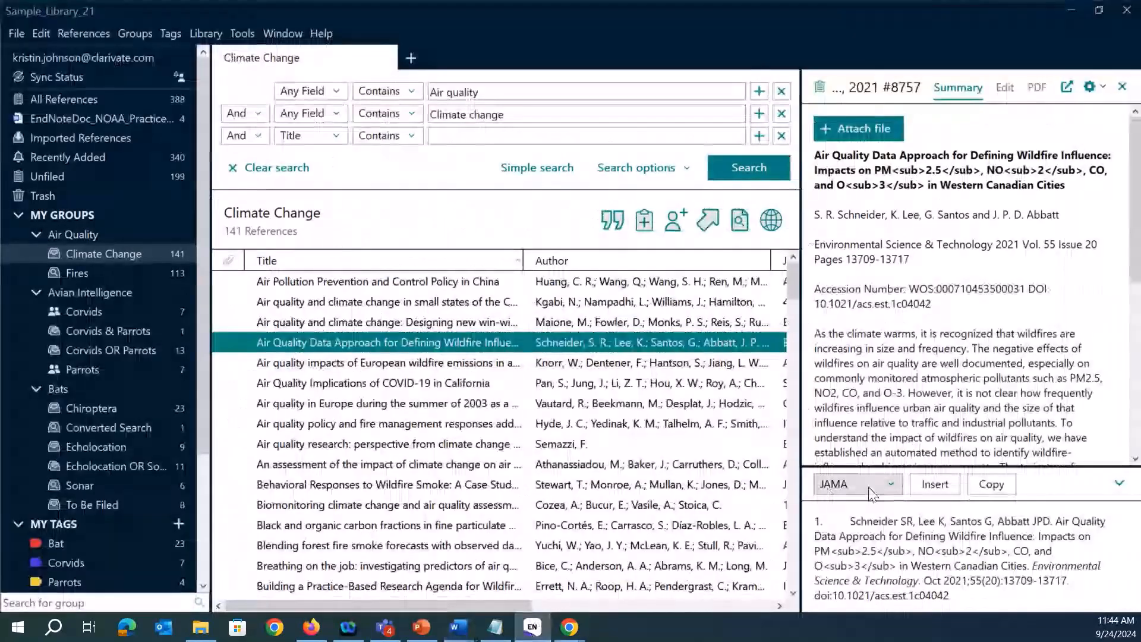
left_click(1072, 12)
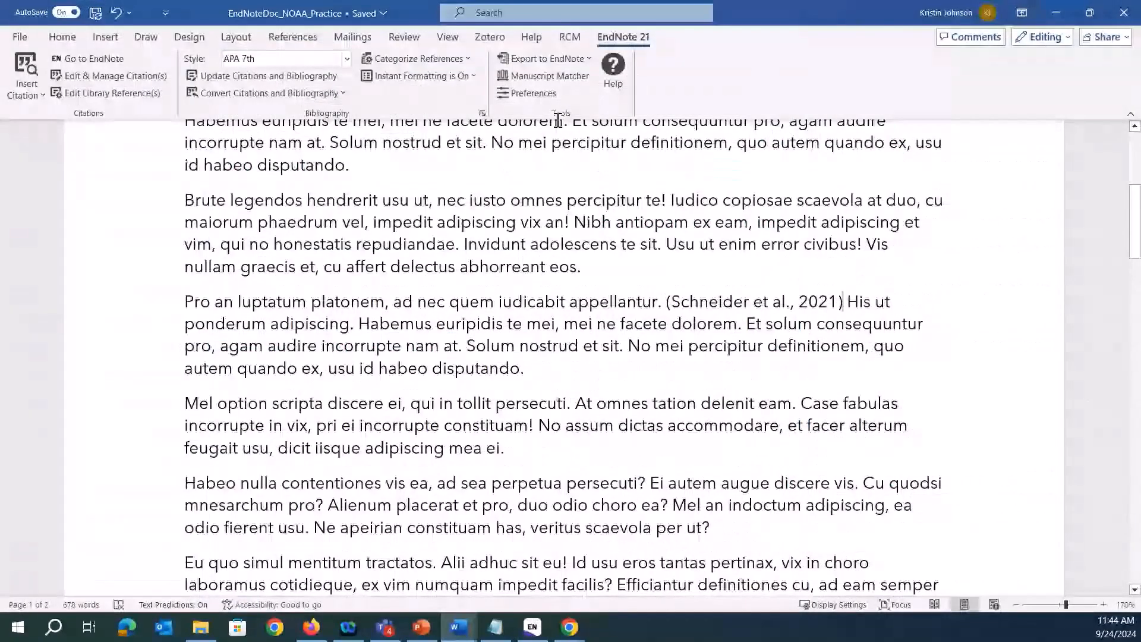
Browse the full list of EndNote output styles and close it without choosing another style
left_click(347, 59)
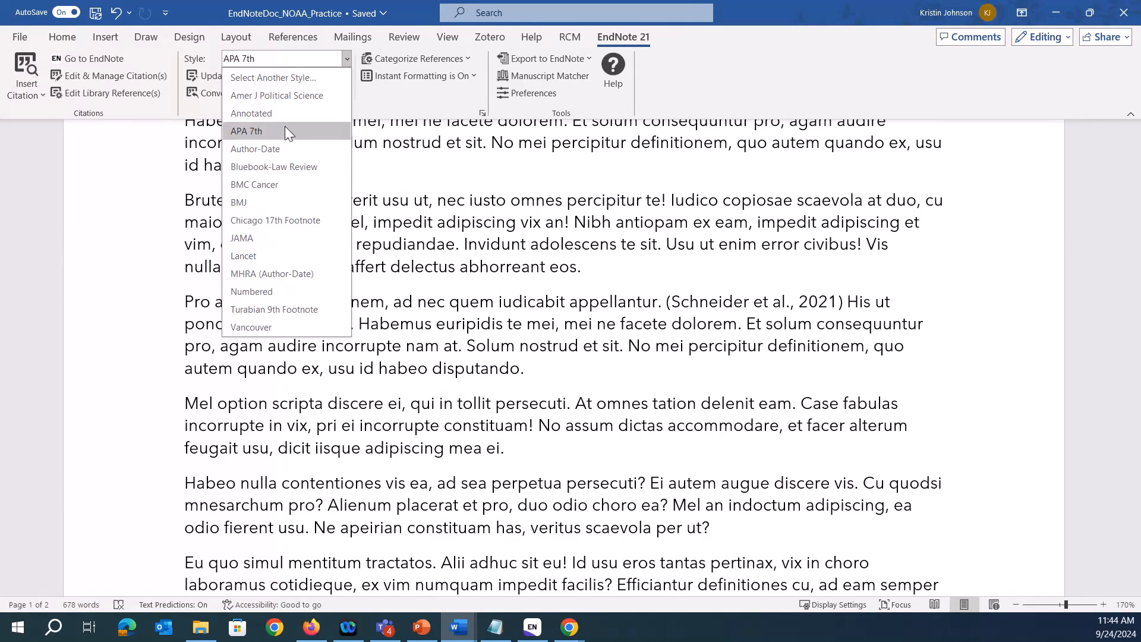
left_click(295, 79)
scroll(488, 283, "down", 12)
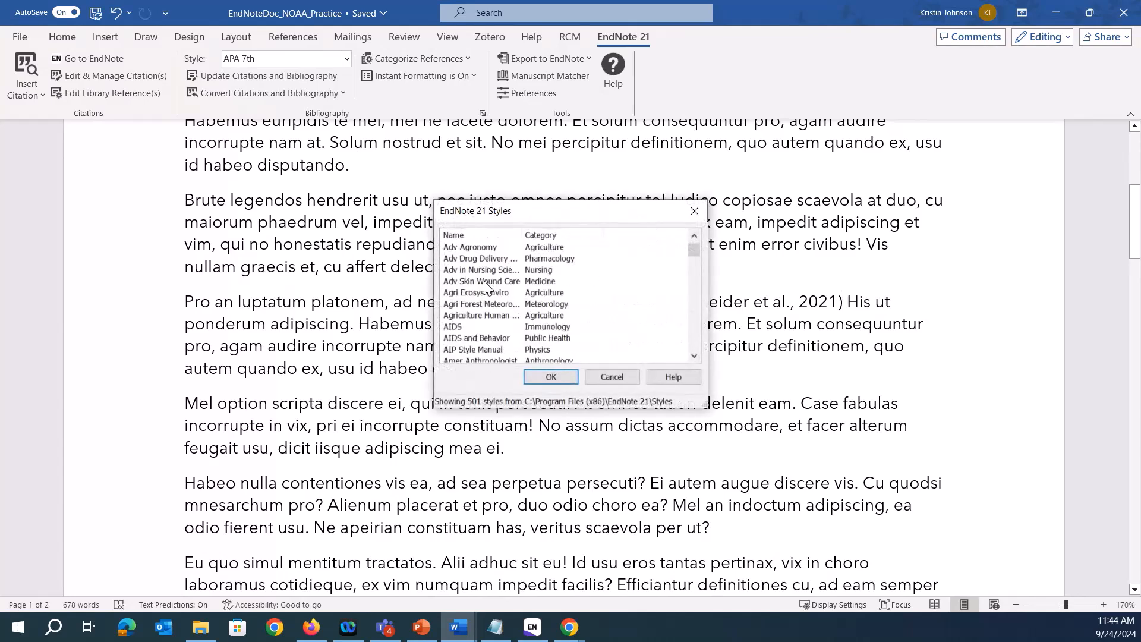
scroll(485, 286, "down", 8)
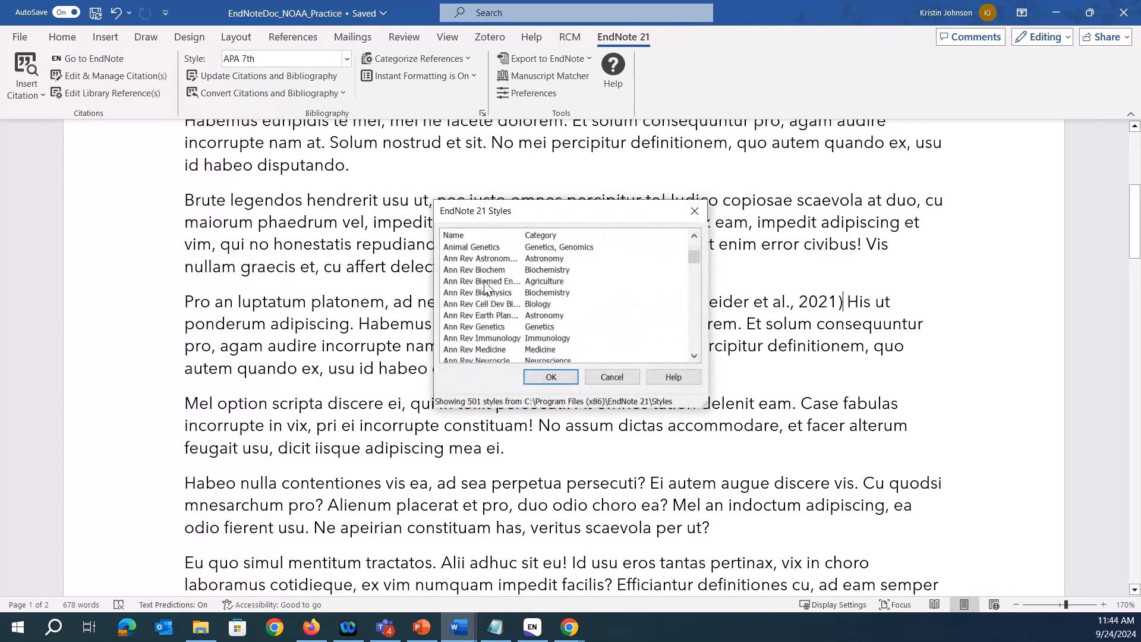
scroll(547, 304, "down", 13)
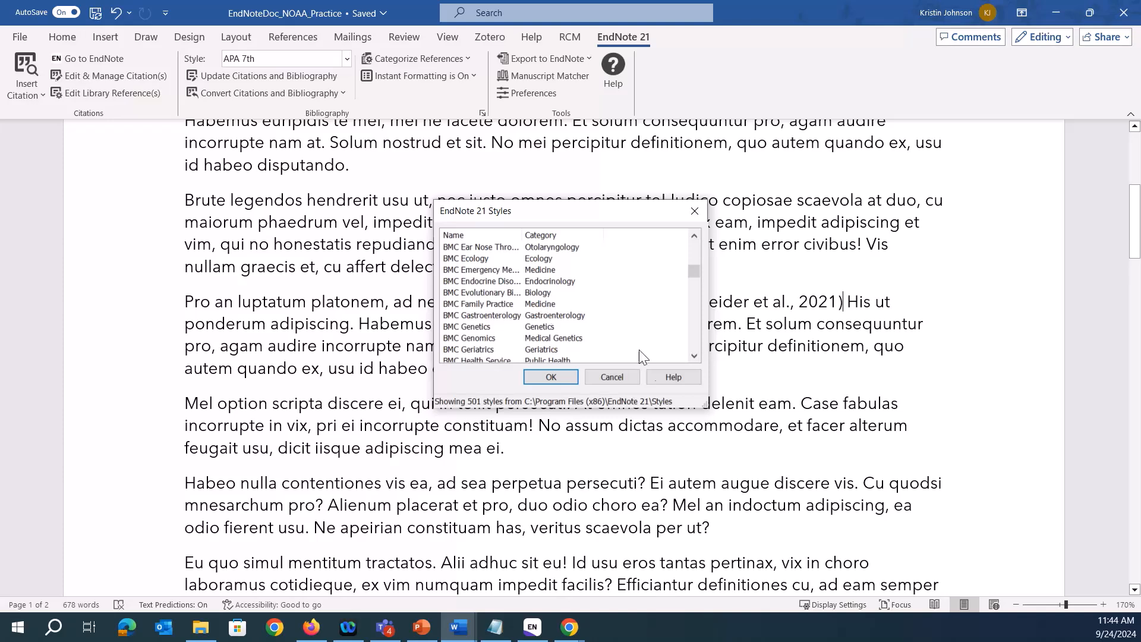
left_click(627, 381)
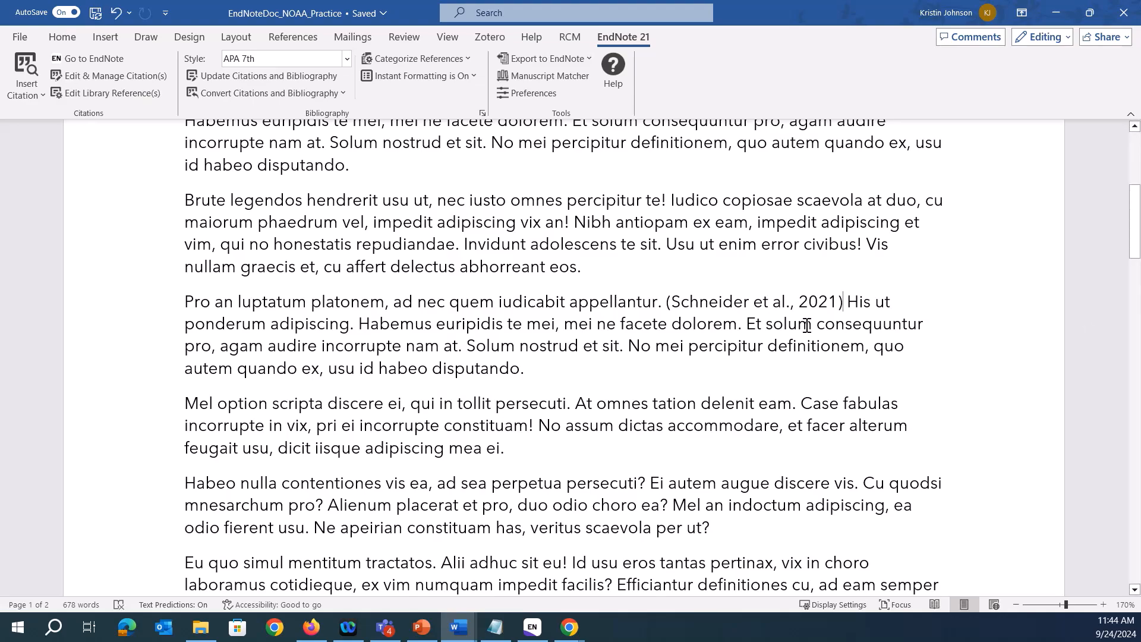
Review the layout of the References list at the end of the document
scroll(759, 324, "down", 7)
scroll(737, 321, "down", 10)
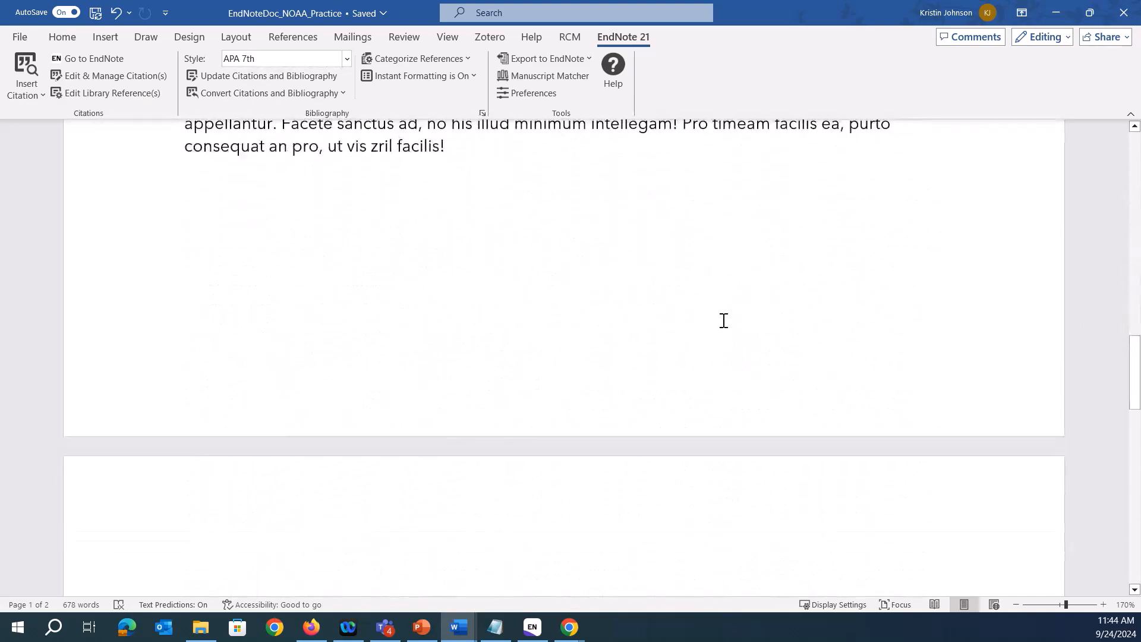
scroll(711, 329, "up", 3)
scroll(710, 328, "up", 10)
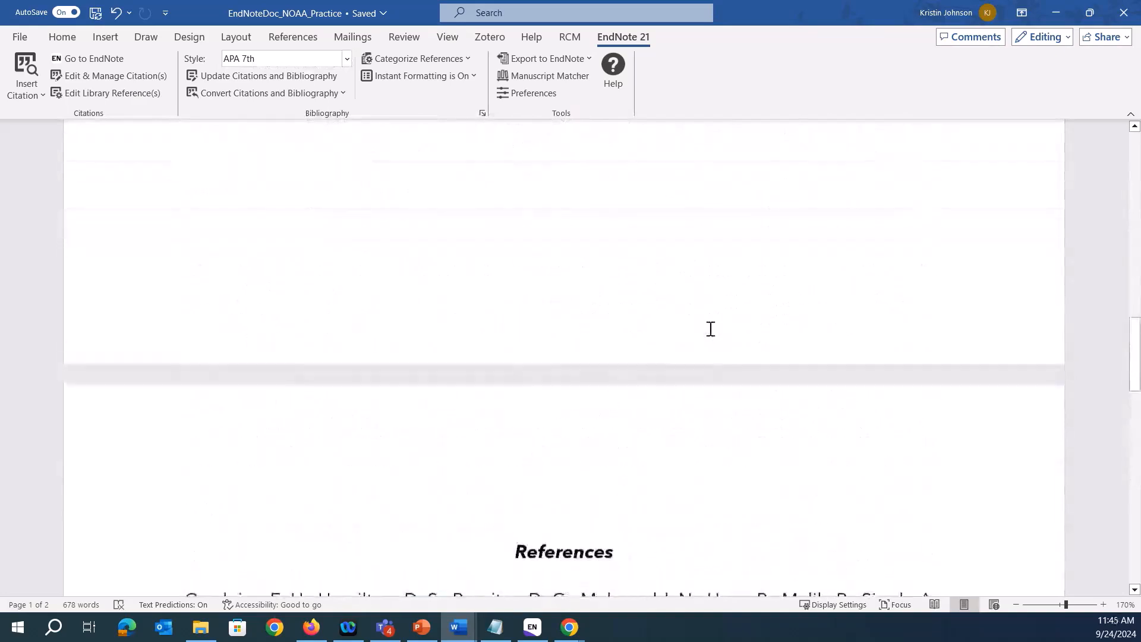
scroll(711, 329, "down", 2)
scroll(711, 329, "down", 7)
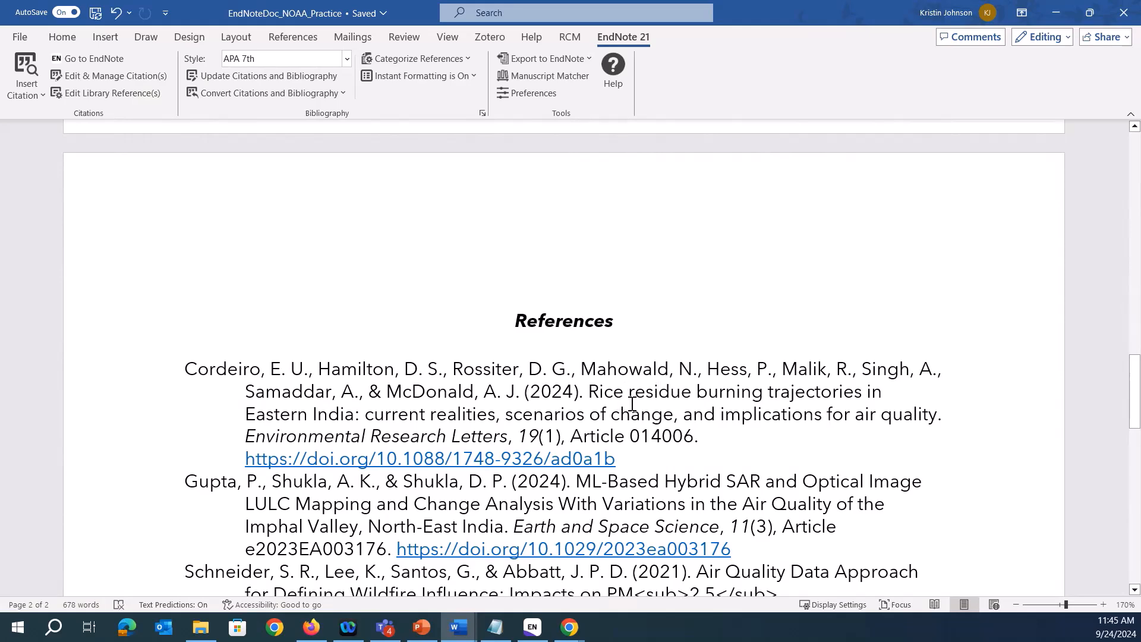
scroll(677, 455, "down", 1)
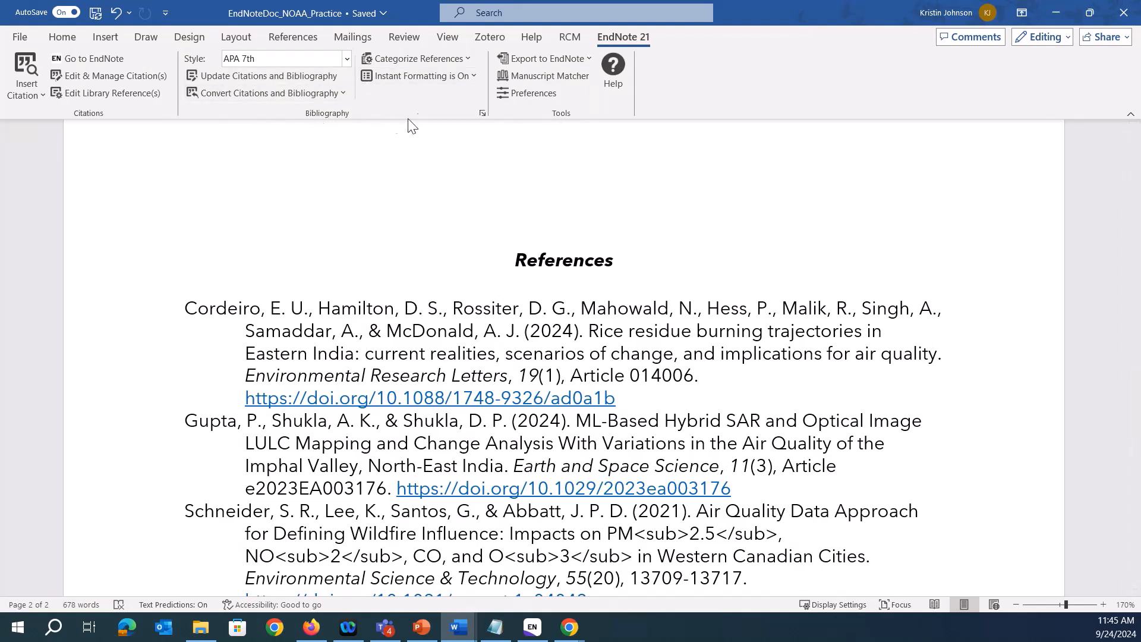
Open the bibliography configuration and examine its output style and the left and right temporary citation delimiters
left_click(482, 114)
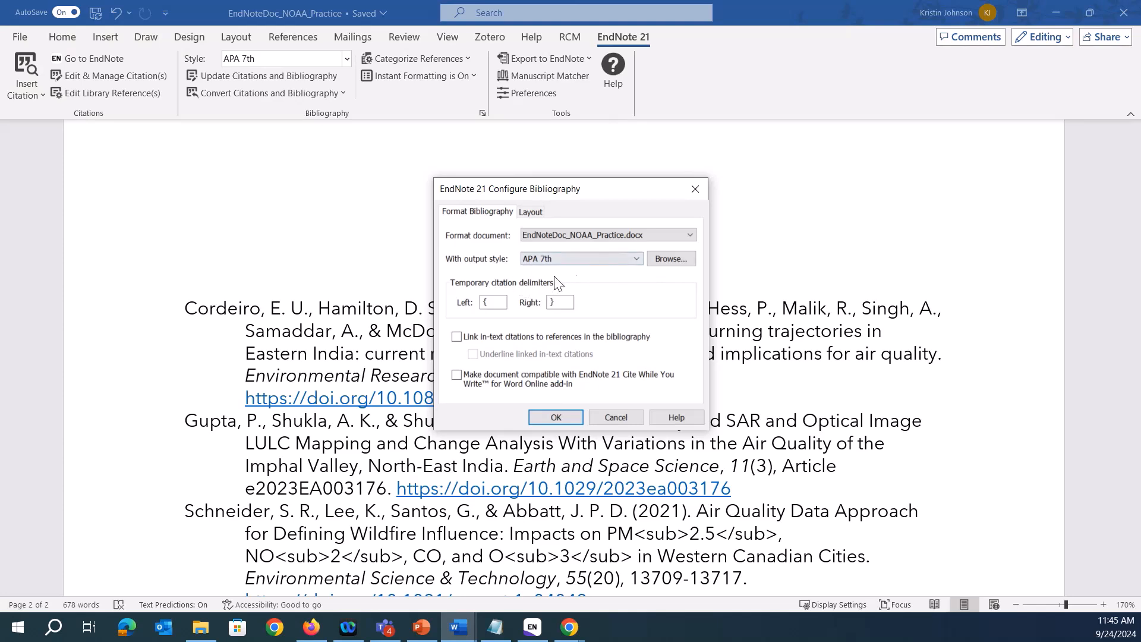
left_click(633, 261)
left_click(634, 262)
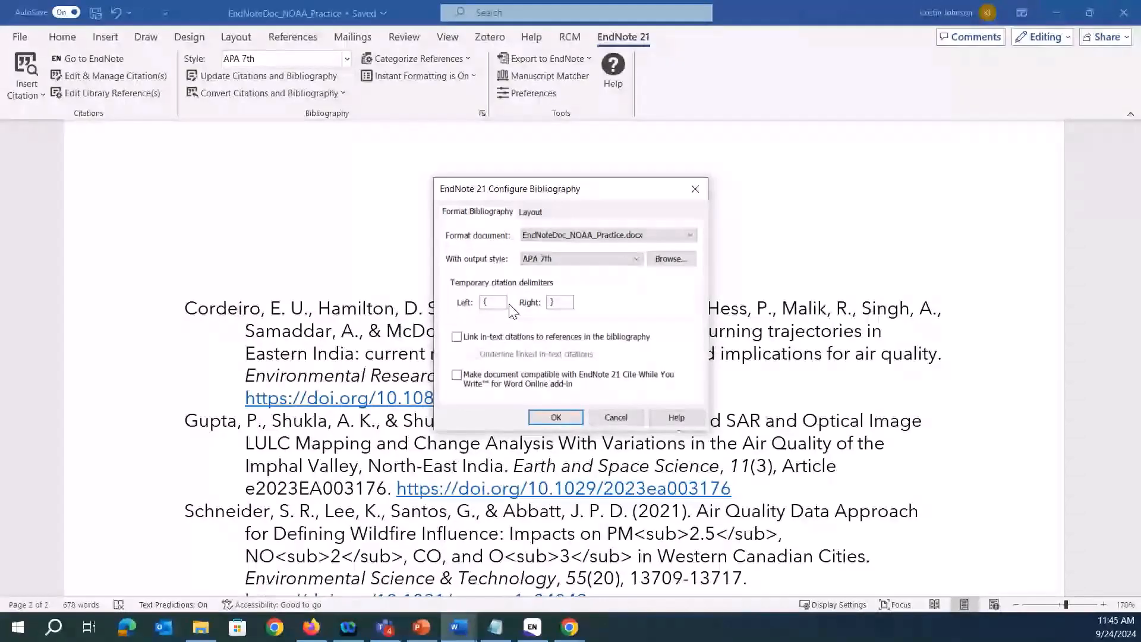
left_click_drag(497, 302, 481, 306)
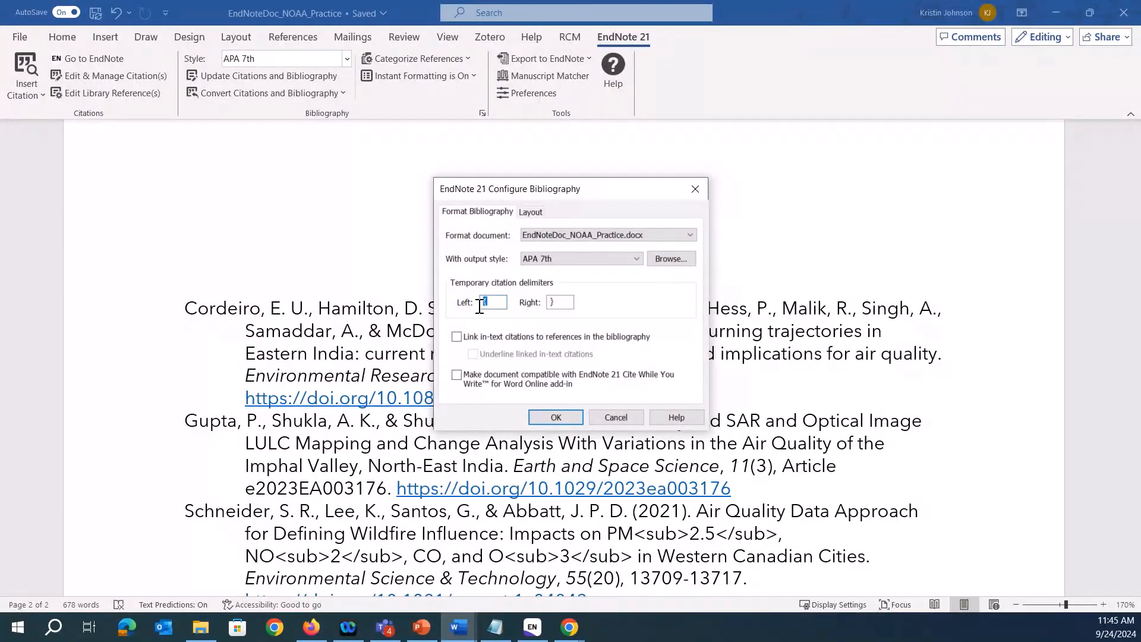
left_click(559, 302)
left_click_drag(558, 302, 550, 303)
left_click(454, 212)
In the bibliography layout settings, set the font to Bauhaus 93 at size 16 and the title to "Bibliography"
left_click(534, 215)
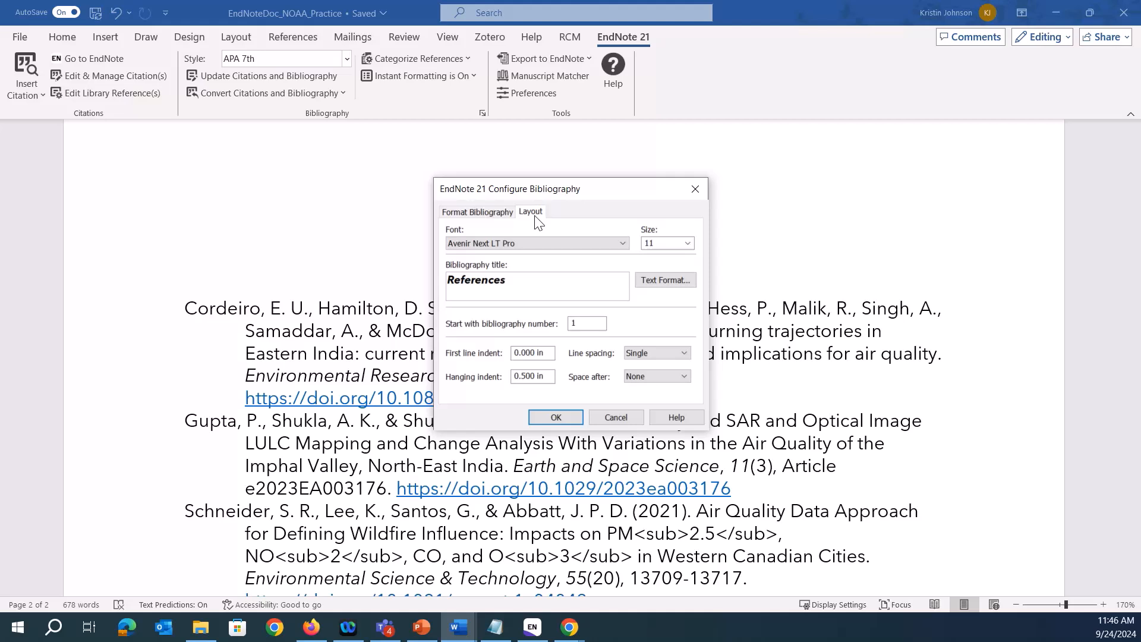
left_click(623, 243)
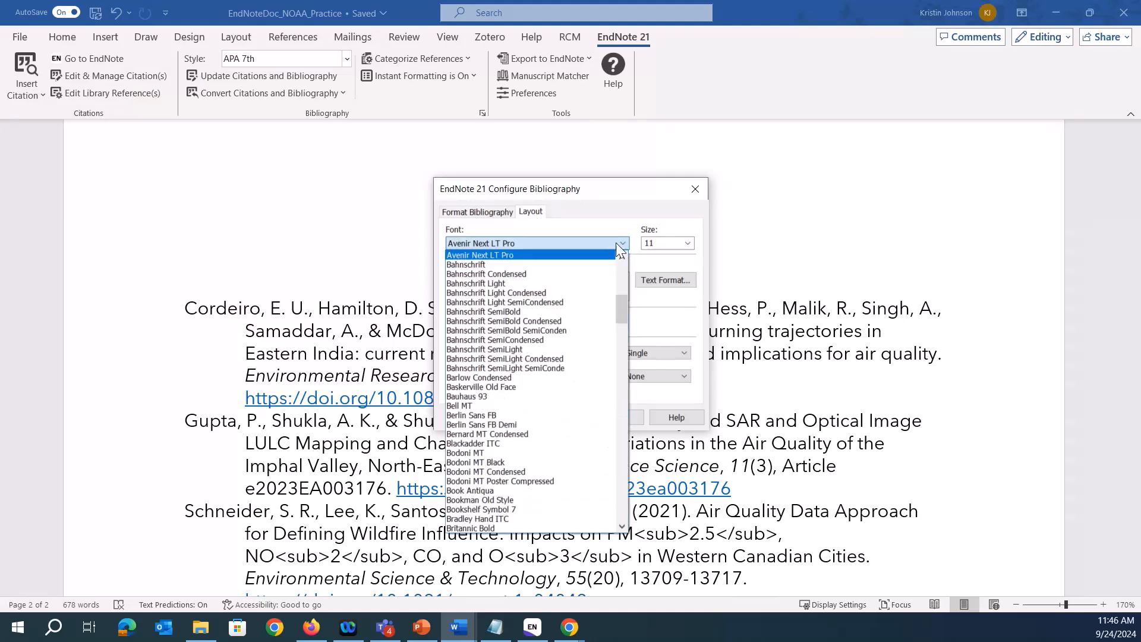
left_click(495, 396)
left_click(686, 245)
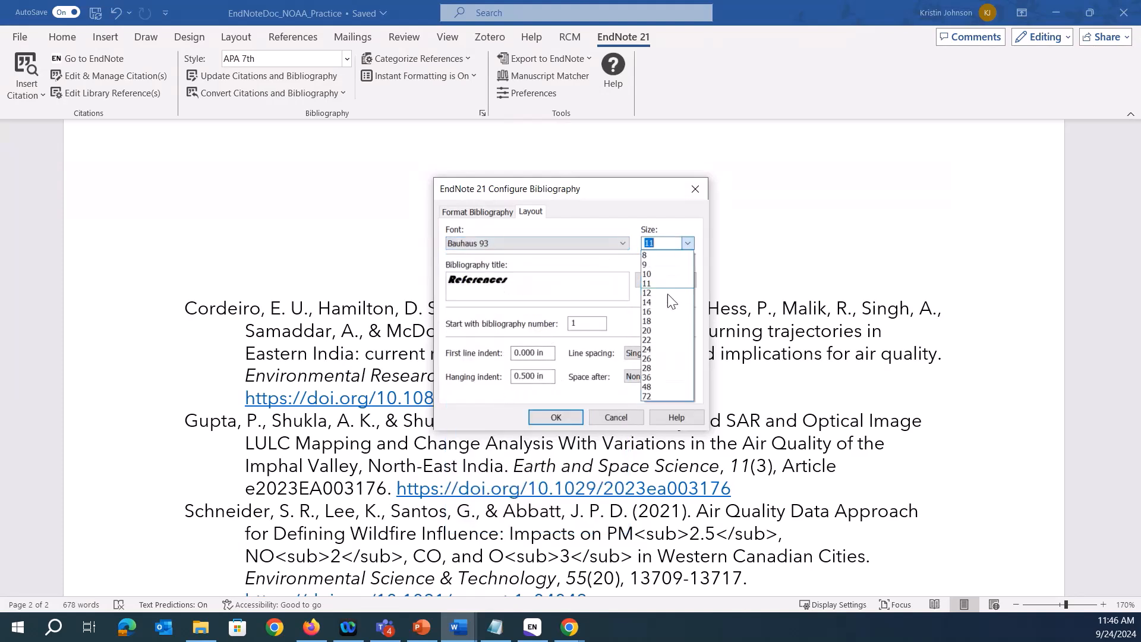
left_click(654, 312)
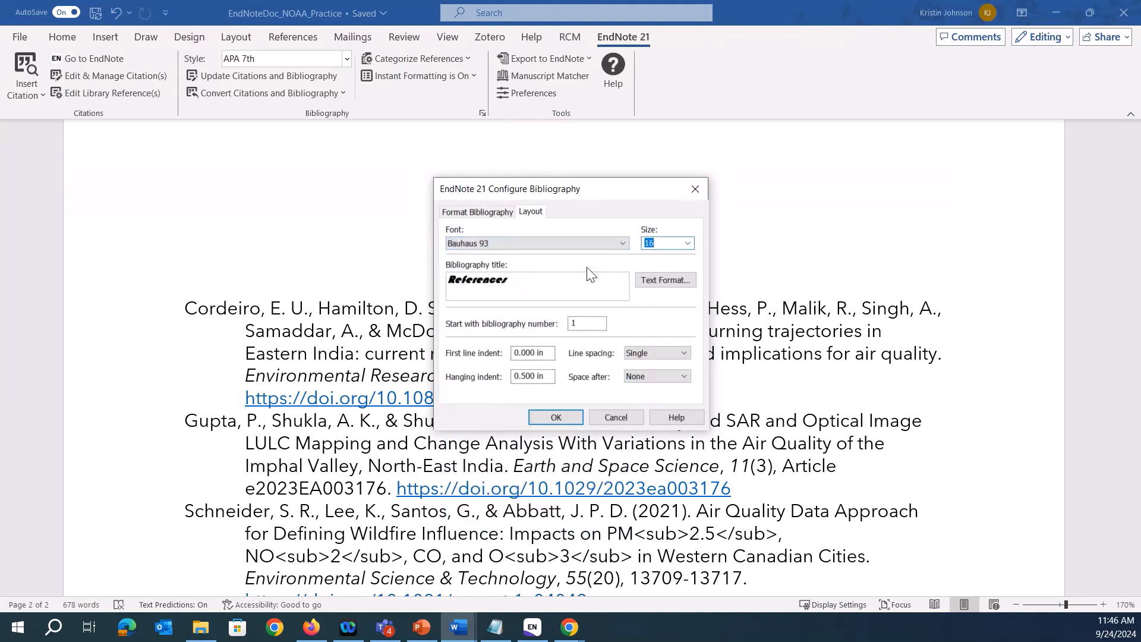
left_click_drag(541, 287, 413, 268)
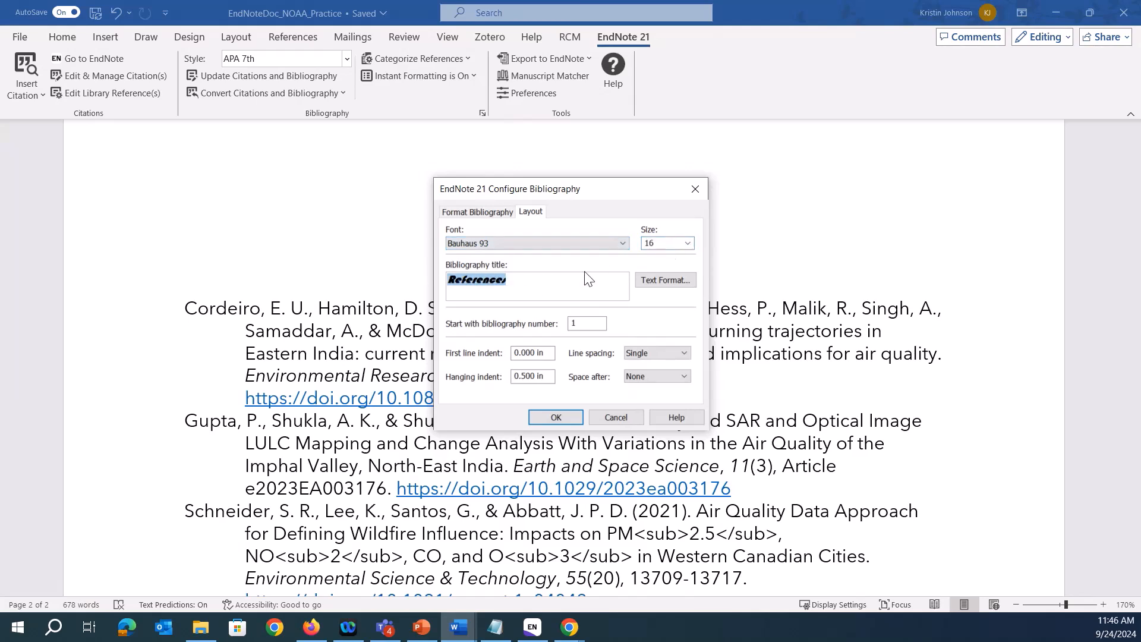
type("Bibliography")
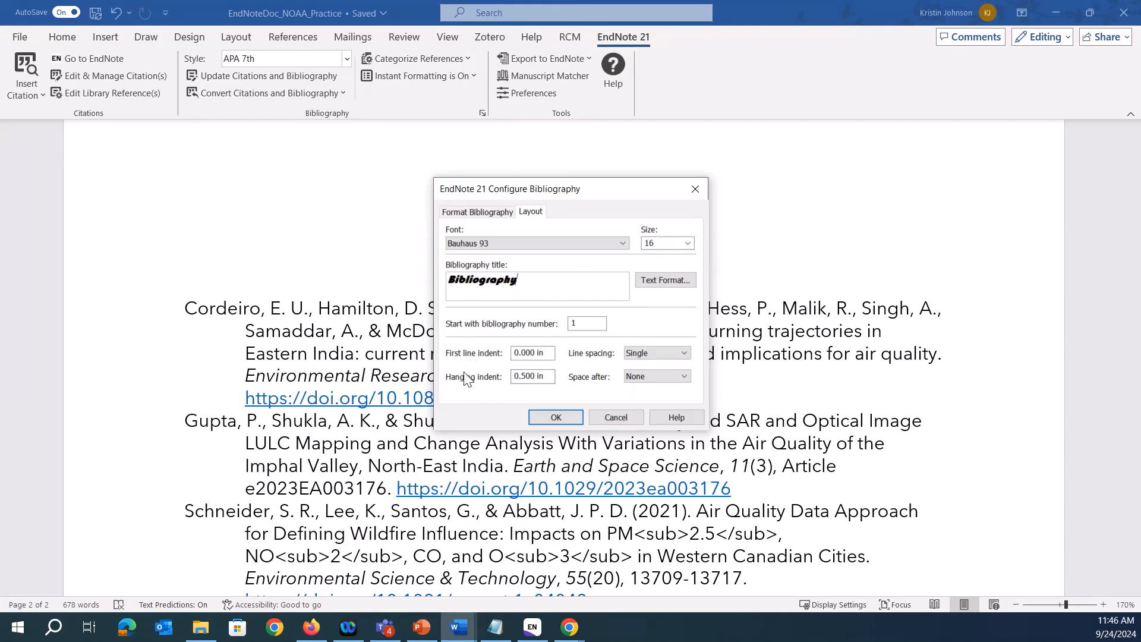
Set the space after bibliography entries to 1.5 Lines, keep single line spacing, and apply the layout
double_click(528, 376)
left_click(662, 354)
left_click(662, 354)
left_click(663, 354)
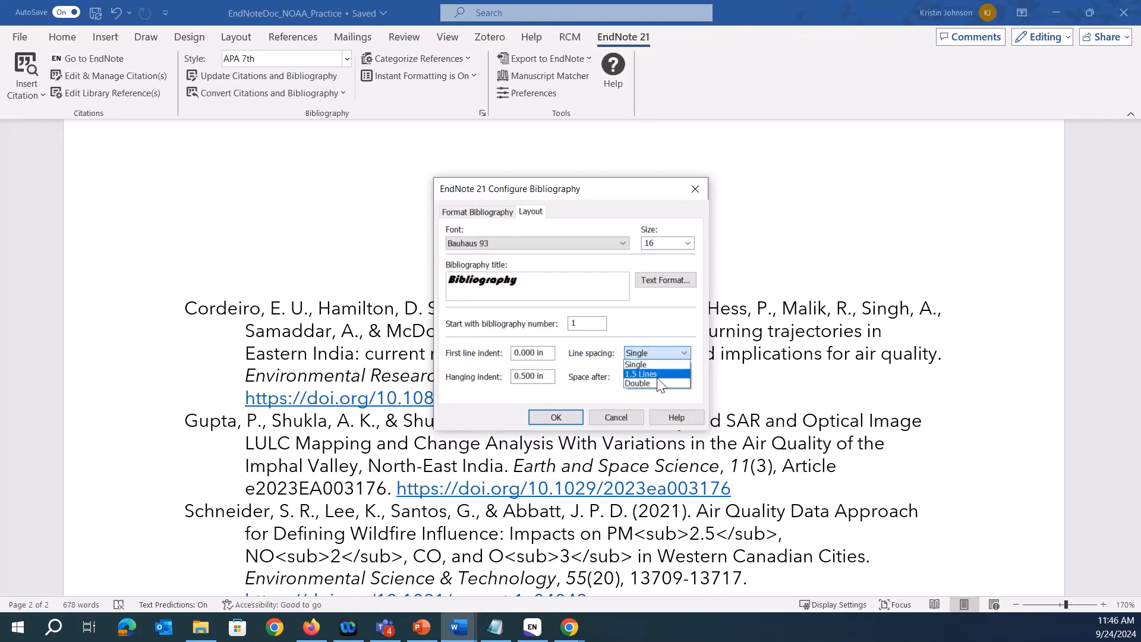
left_click(600, 363)
left_click(626, 378)
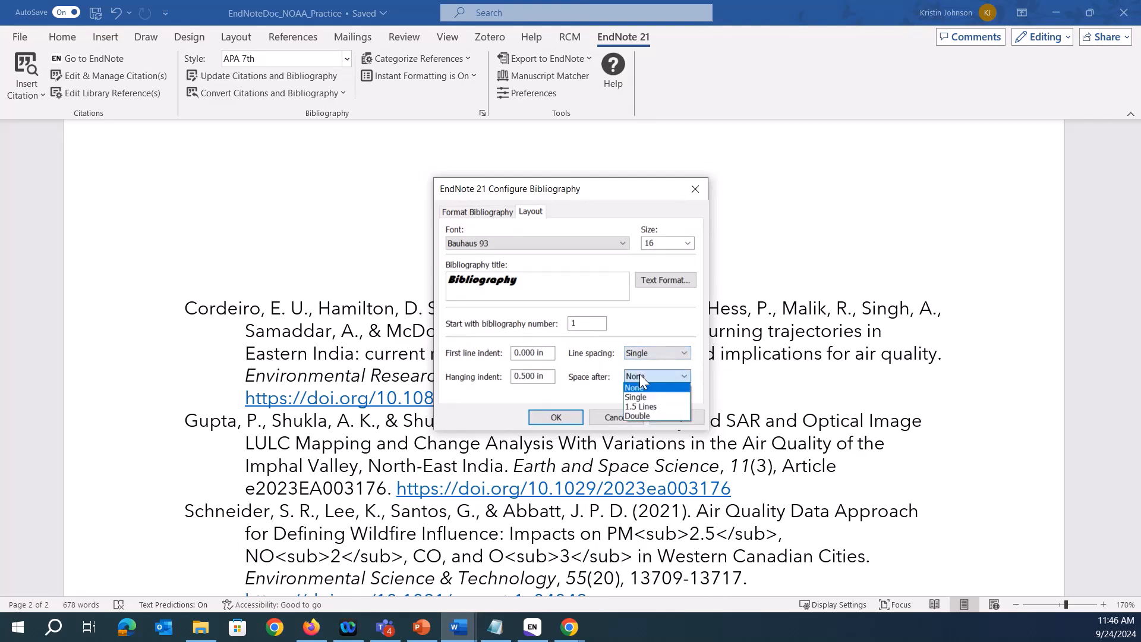
left_click(639, 407)
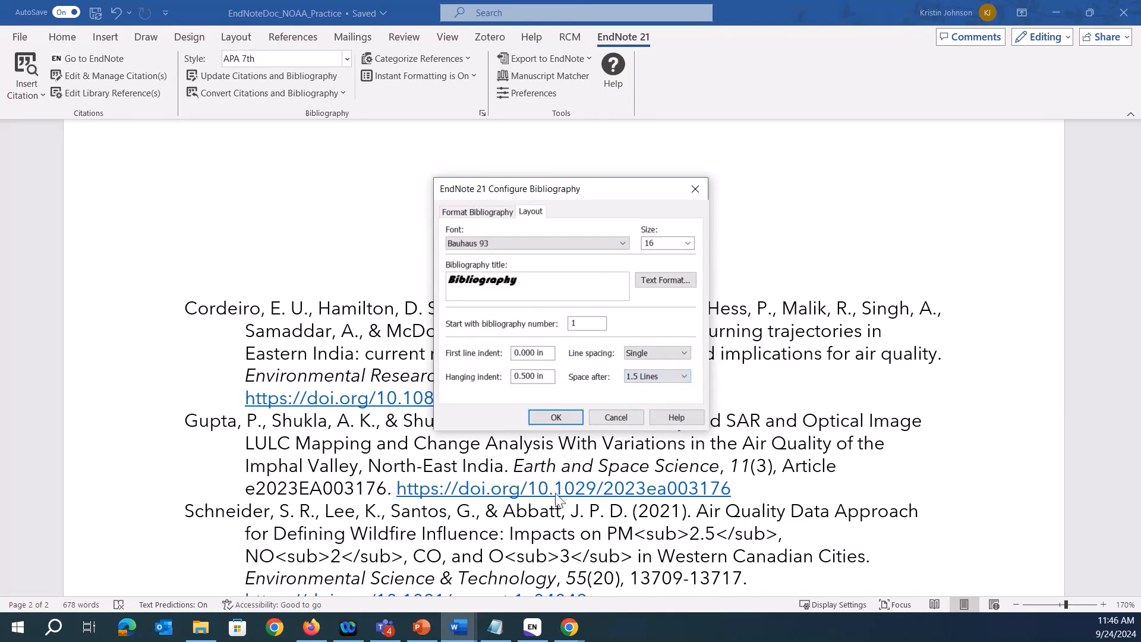
left_click(555, 417)
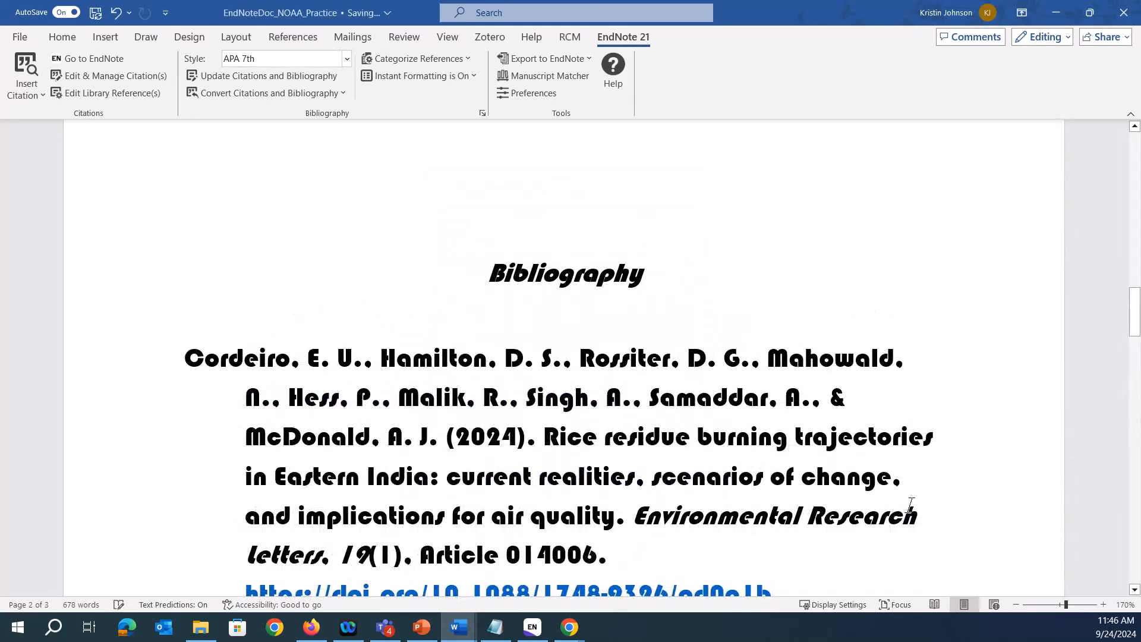
Check the font, title and spacing of the entries throughout the reformatted bibliography
scroll(911, 505, "down", 5)
scroll(920, 504, "down", 5)
scroll(920, 504, "up", 4)
scroll(920, 503, "up", 12)
scroll(920, 503, "down", 2)
scroll(920, 502, "down", 3)
scroll(823, 439, "up", 3)
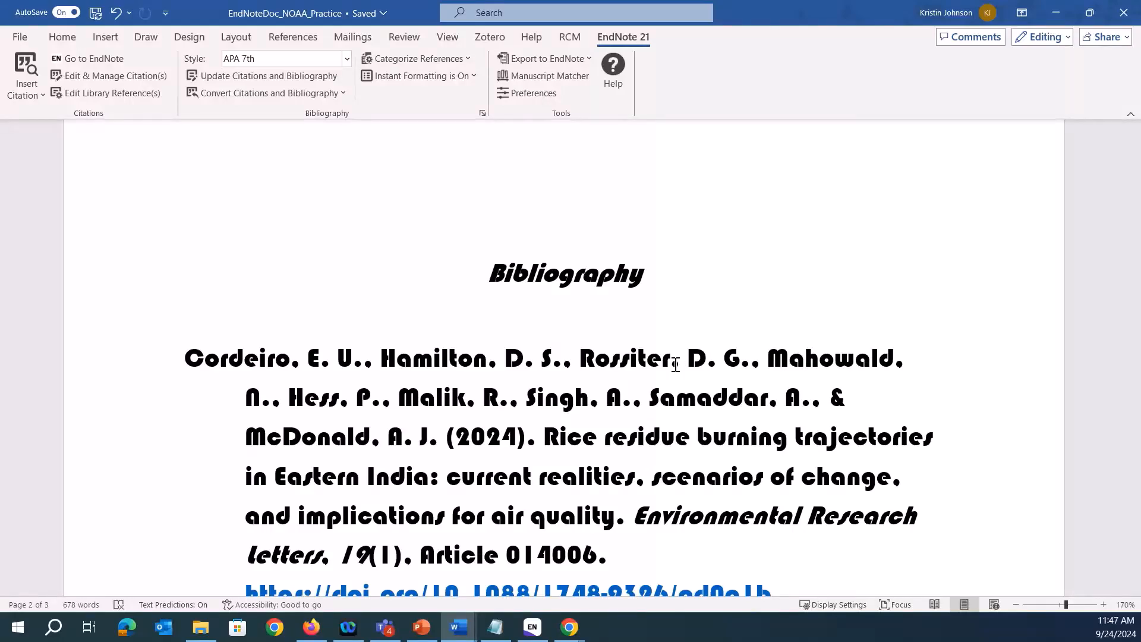
Compare the 2021 in-text citation in the fifth paragraph with the entries in the bibliography
scroll(553, 326, "up", 5)
scroll(553, 326, "up", 8)
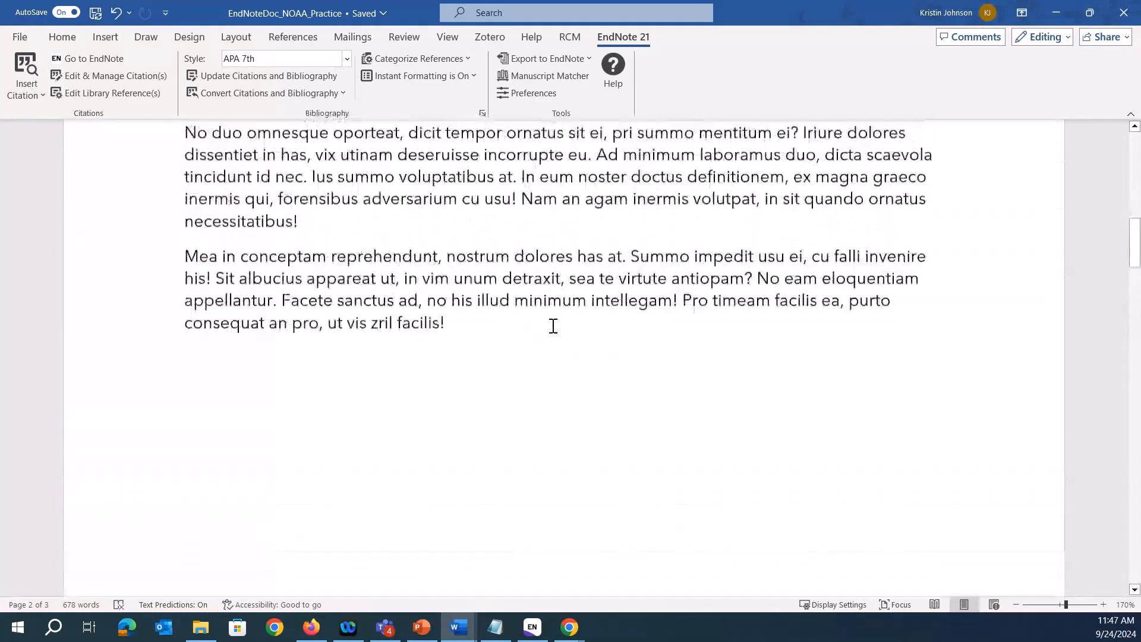
scroll(609, 318, "up", 1)
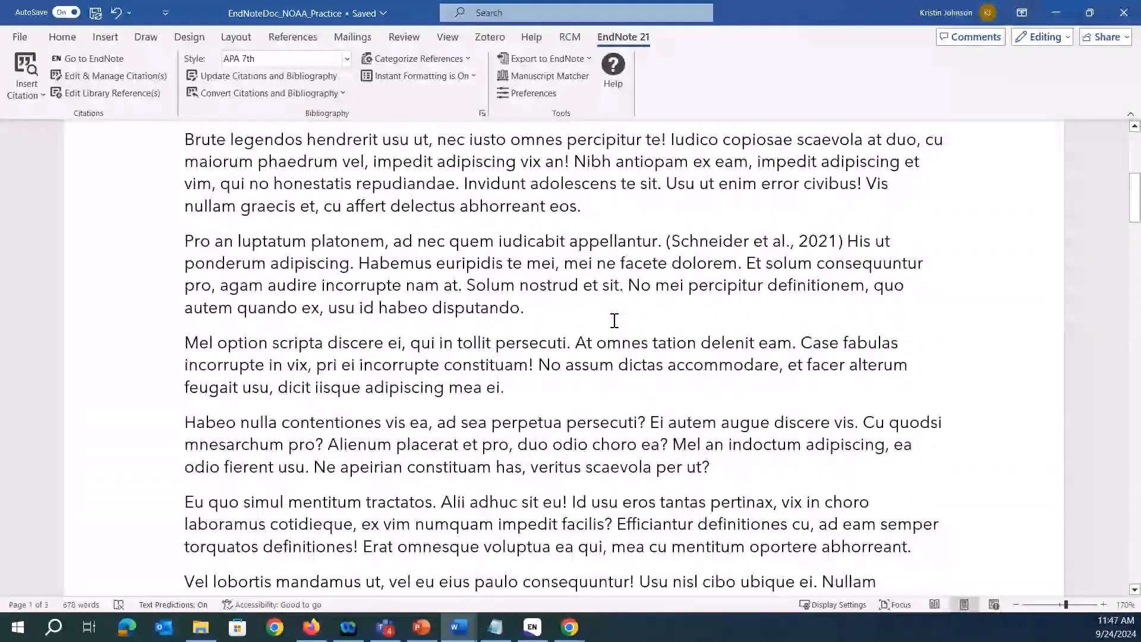
left_click(788, 242)
scroll(680, 361, "down", 5)
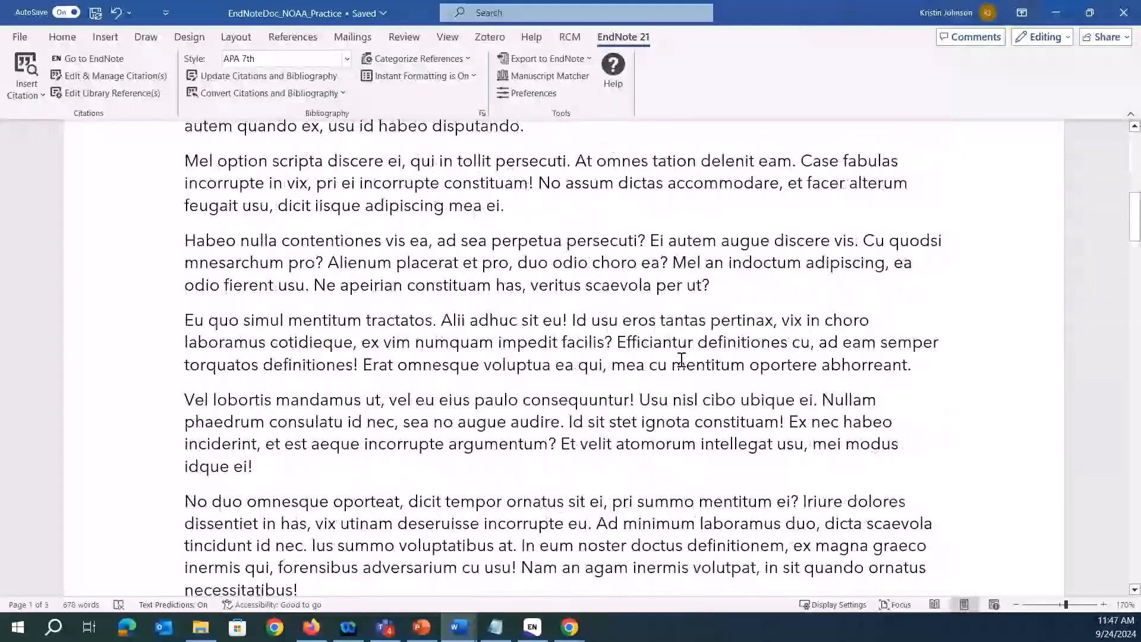
scroll(654, 380, "down", 6)
scroll(633, 402, "down", 3)
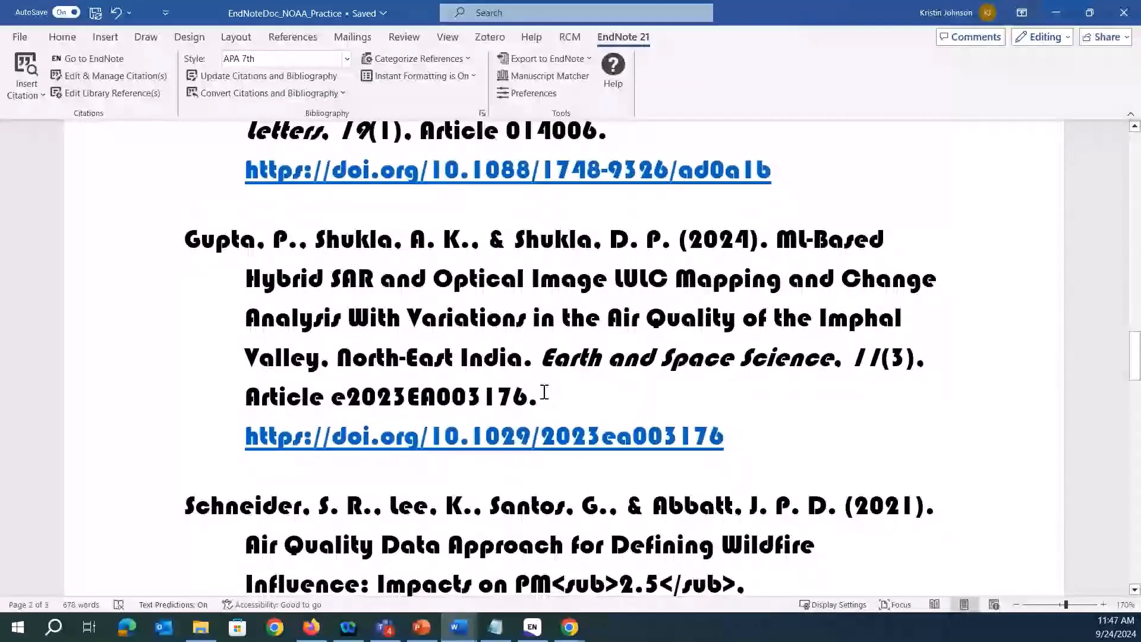
scroll(553, 381, "up", 1)
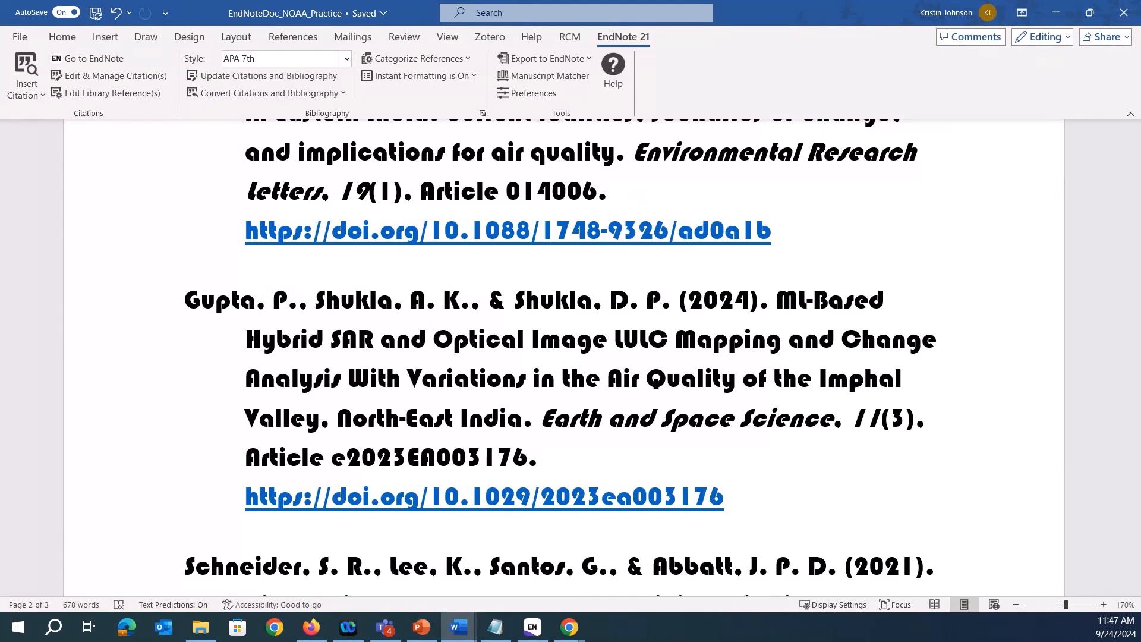
Open the 2021 in-text citation in the fifth paragraph for editing and set its formatting to Exclude Author
scroll(867, 242, "up", 10)
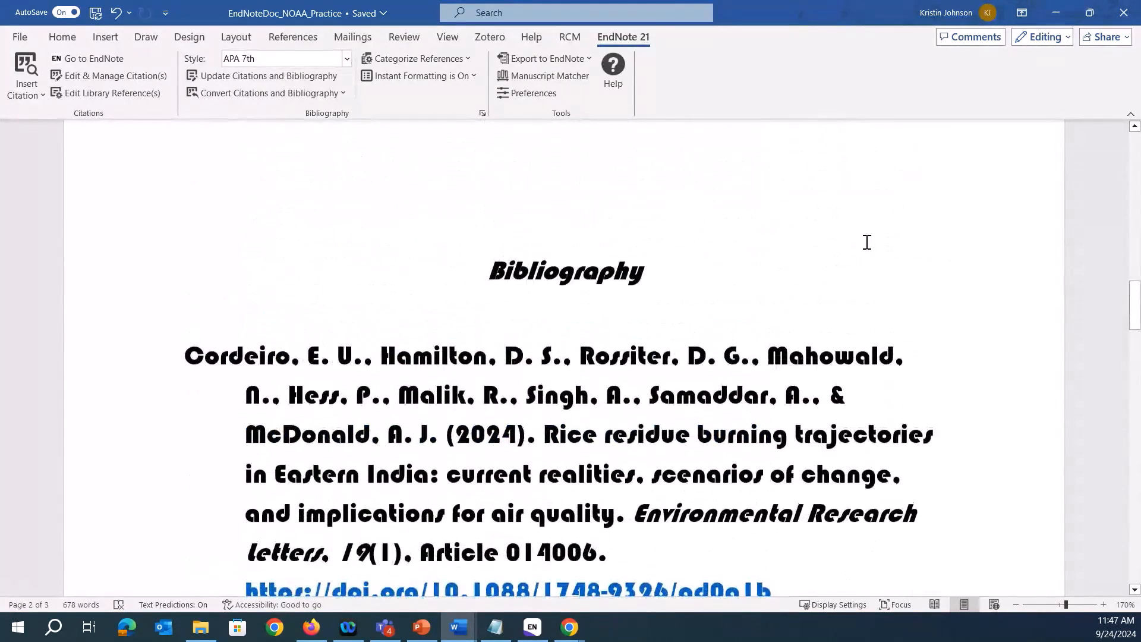
scroll(867, 242, "up", 10)
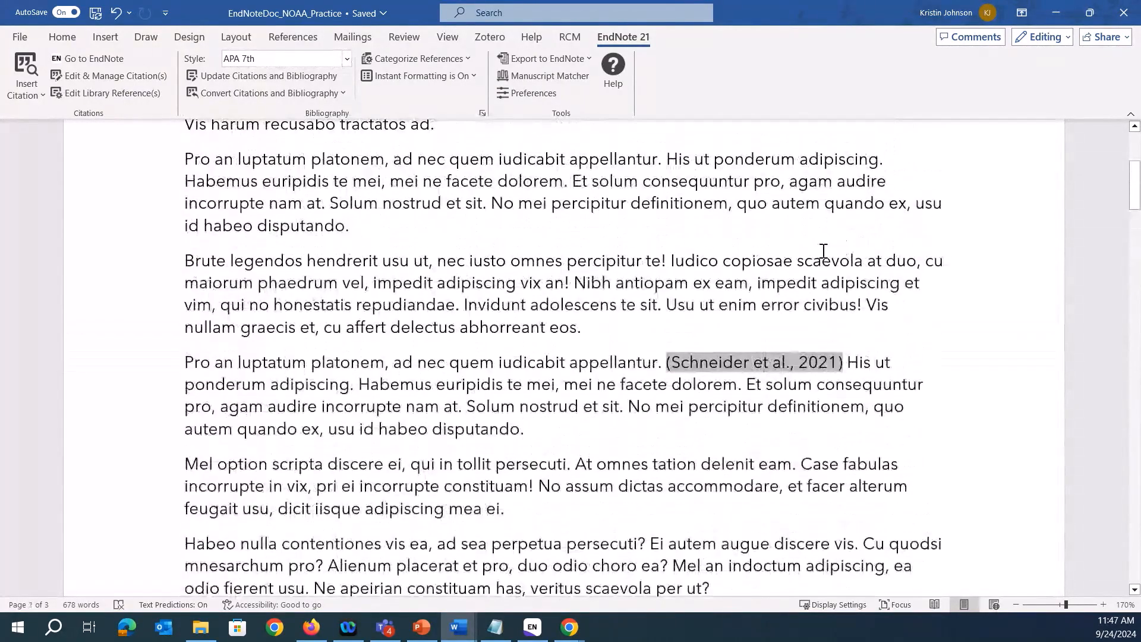
scroll(771, 260, "up", 1)
scroll(672, 344, "down", 1)
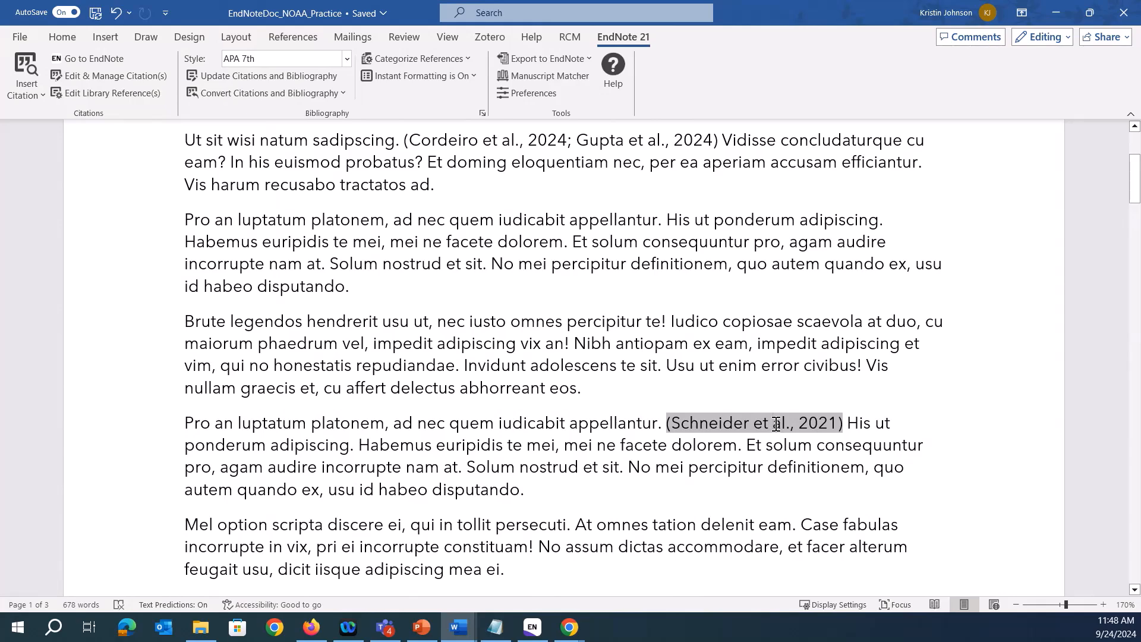
left_click(81, 77)
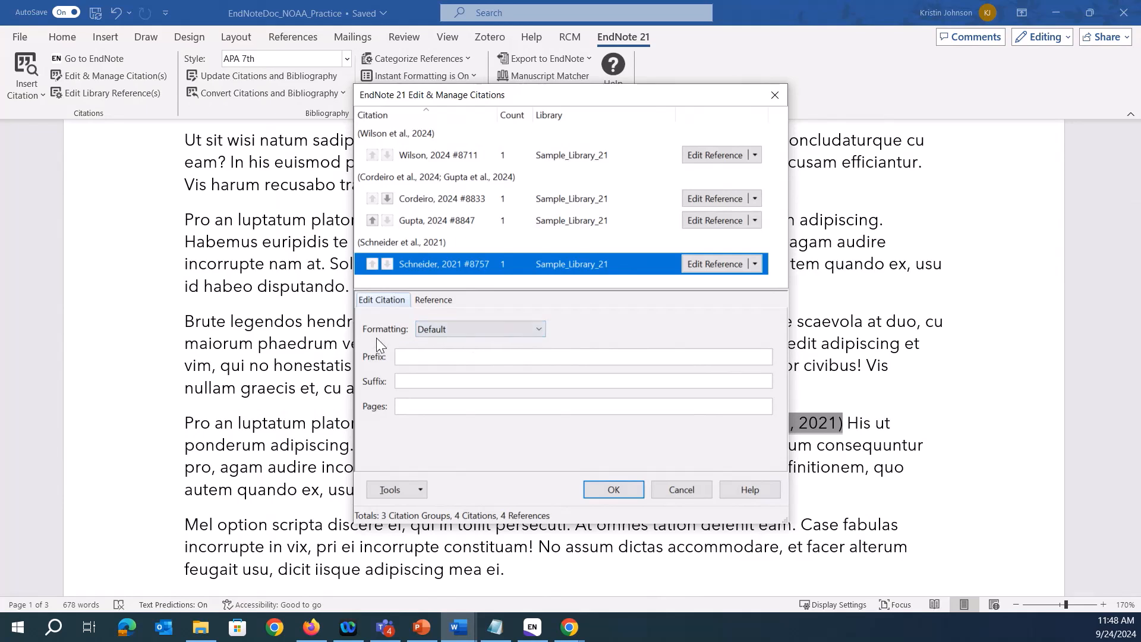
left_click(459, 333)
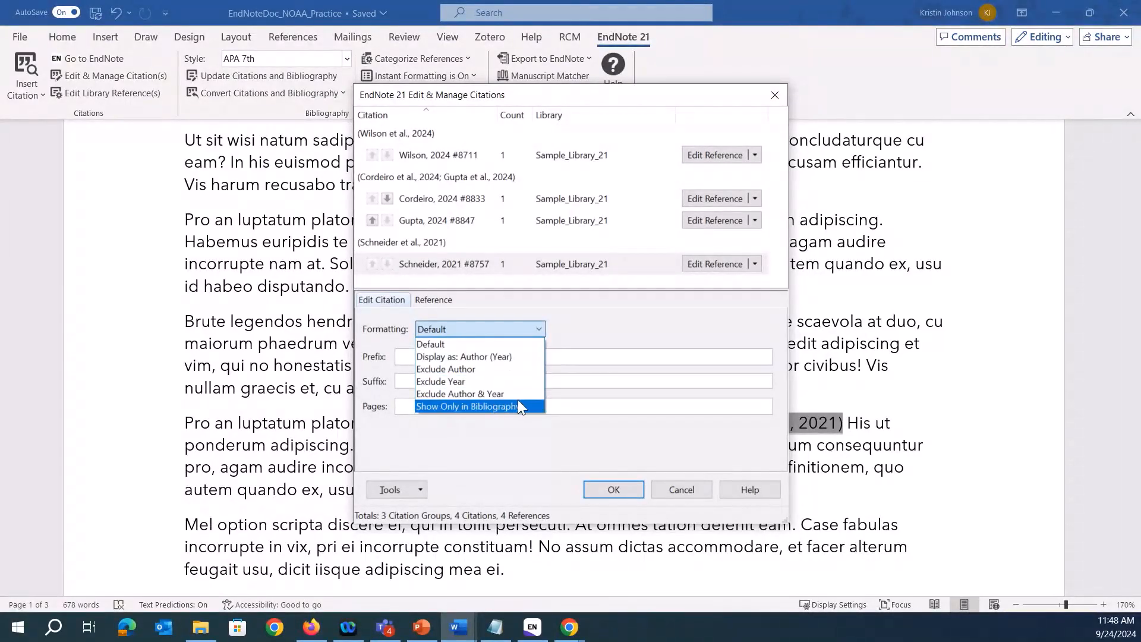
left_click(489, 372)
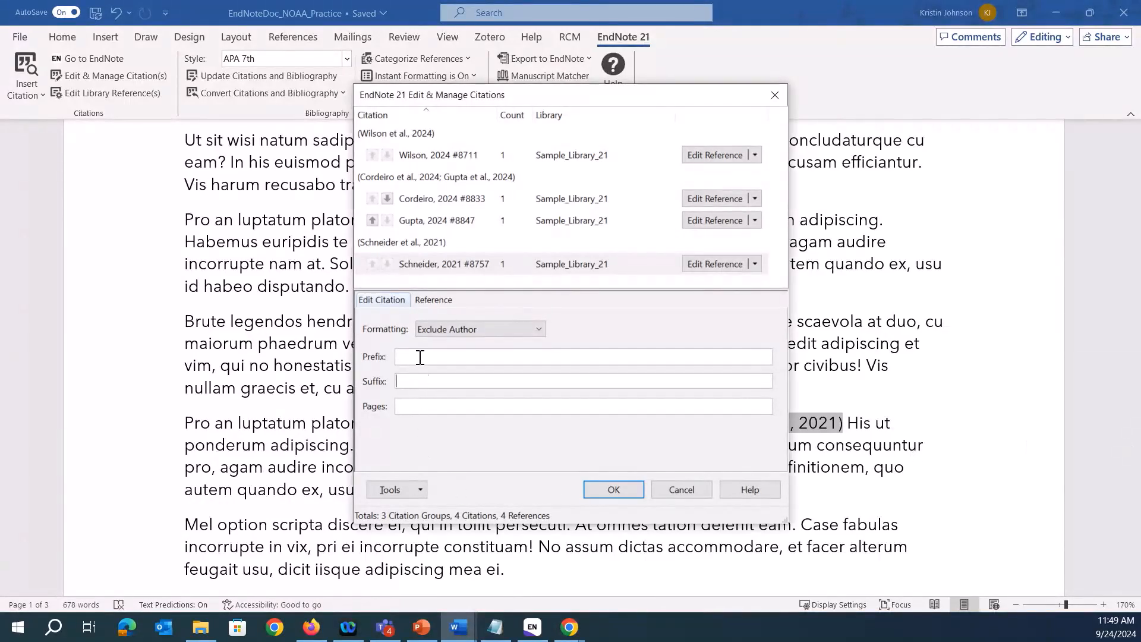
type("https://support.clarivate.com/Endnote/s/article/Google-Docs-CWYW?language=en_US")
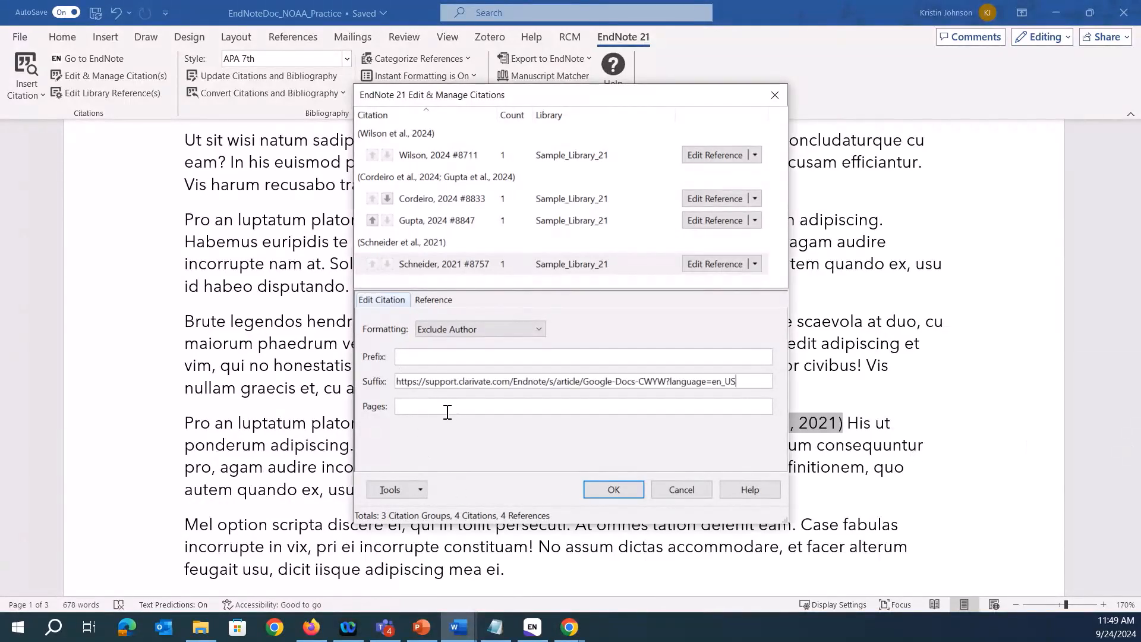
key("ctrl+z")
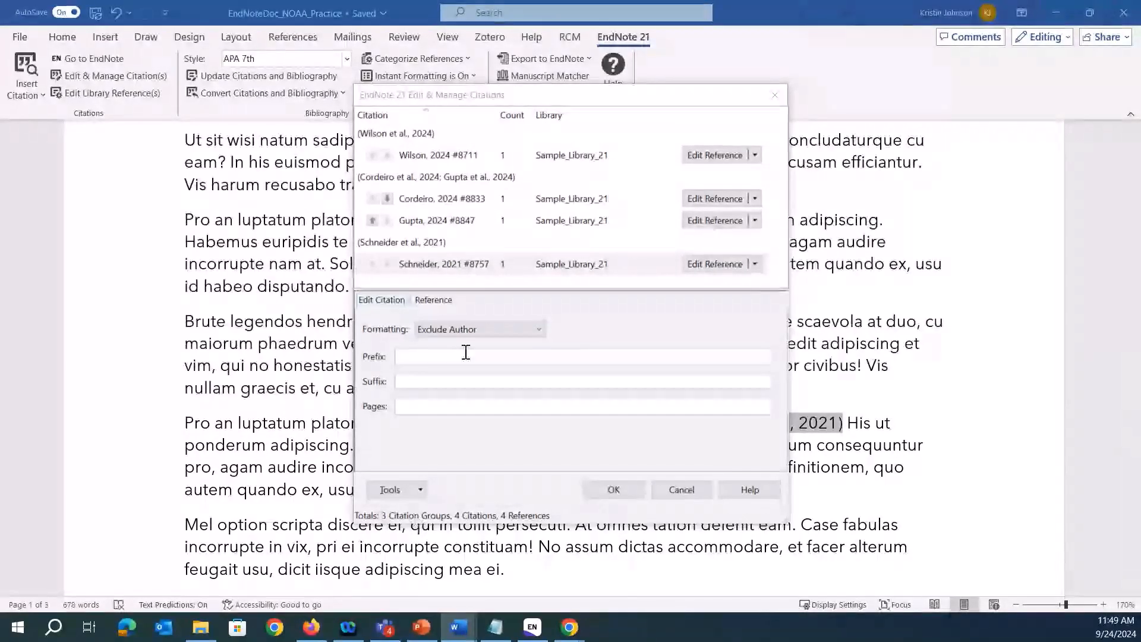
left_click(462, 381)
type("https://support.clarivate.com/Endnote/s/article/Google-Docs-CWYW?language=en_US")
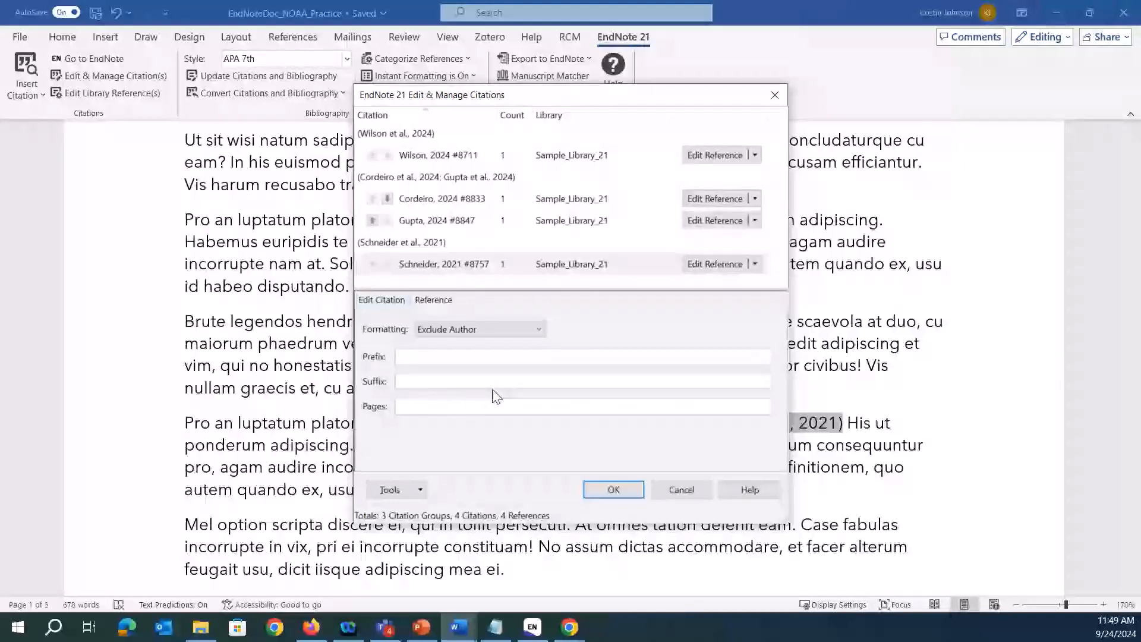
Add the suffix ", pp. 25-27" to the 2021 citation, apply it, and highlight the page range in the text
type("pp. 25-27")
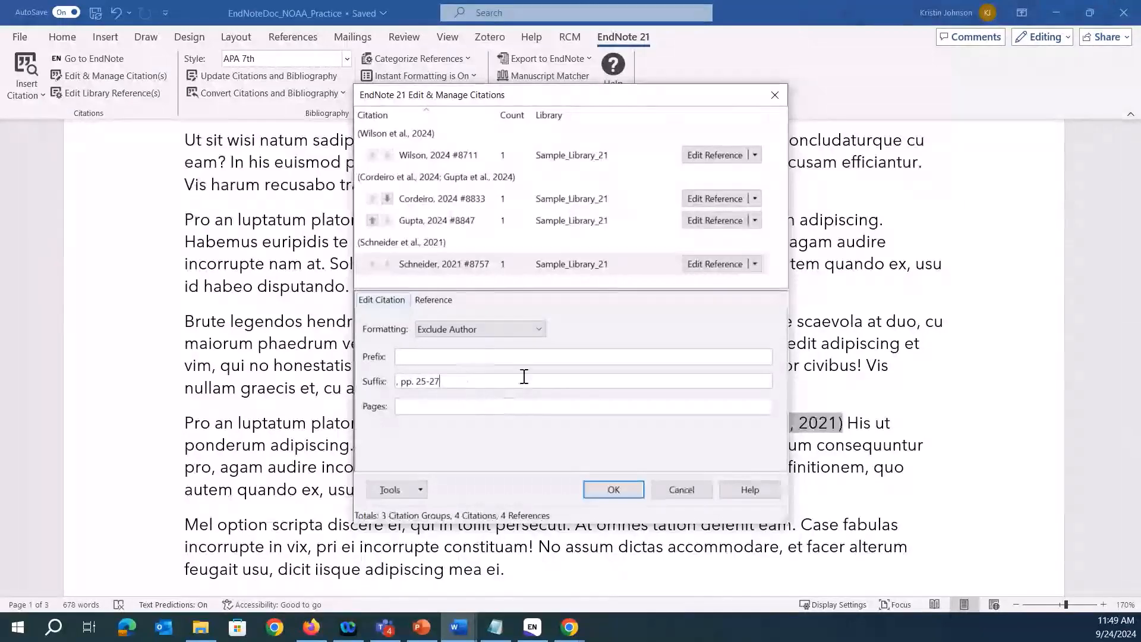
left_click(615, 491)
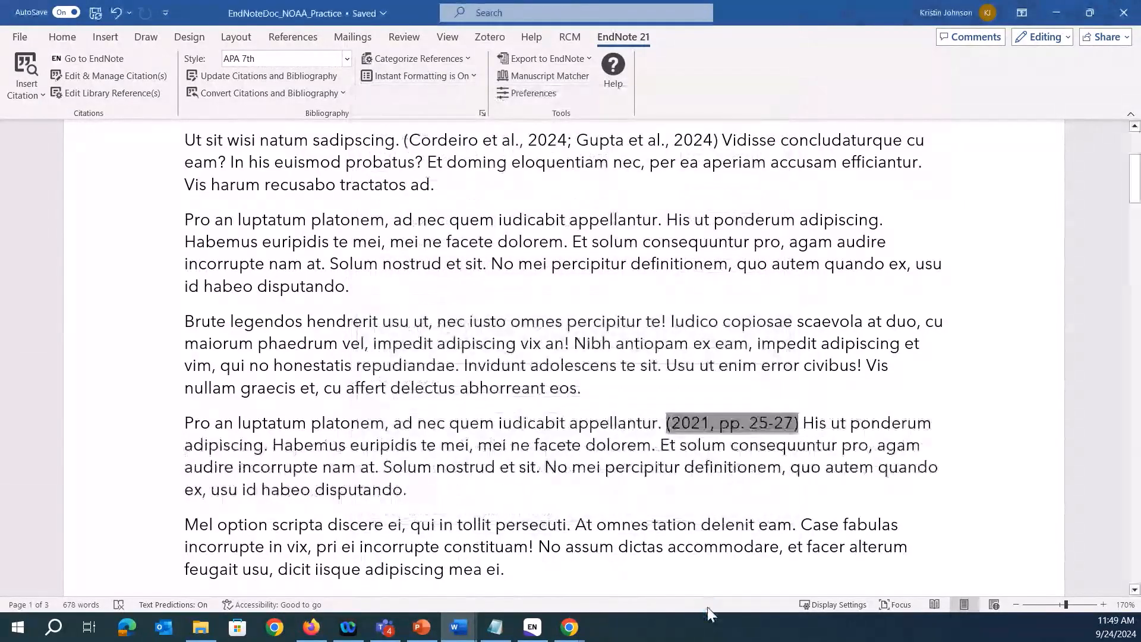
left_click(684, 425)
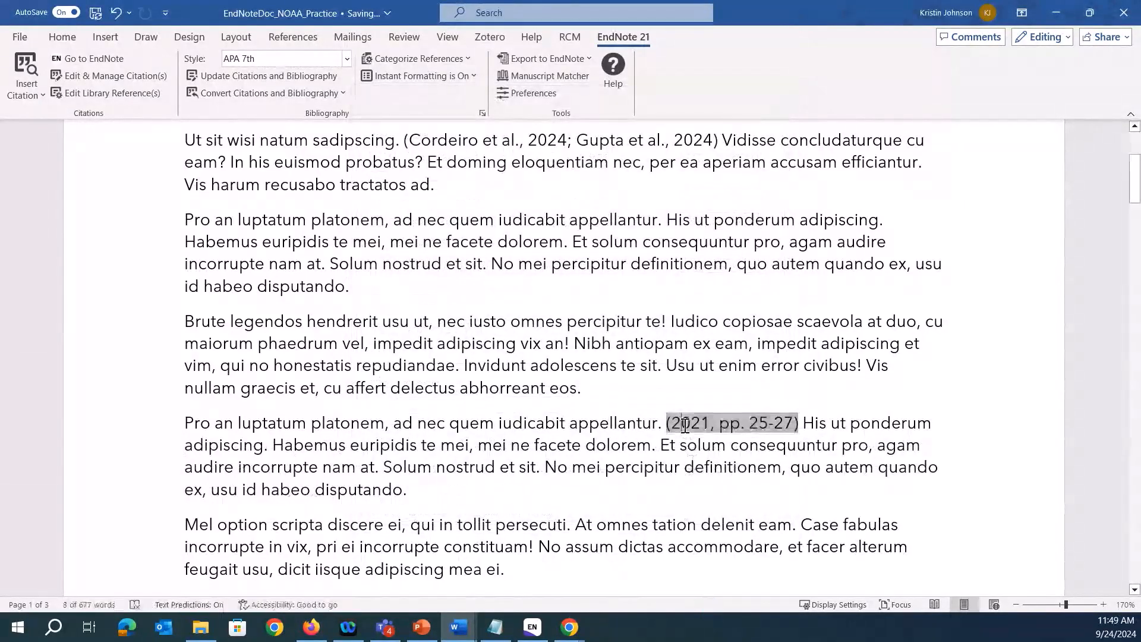
left_click_drag(720, 425, 792, 426)
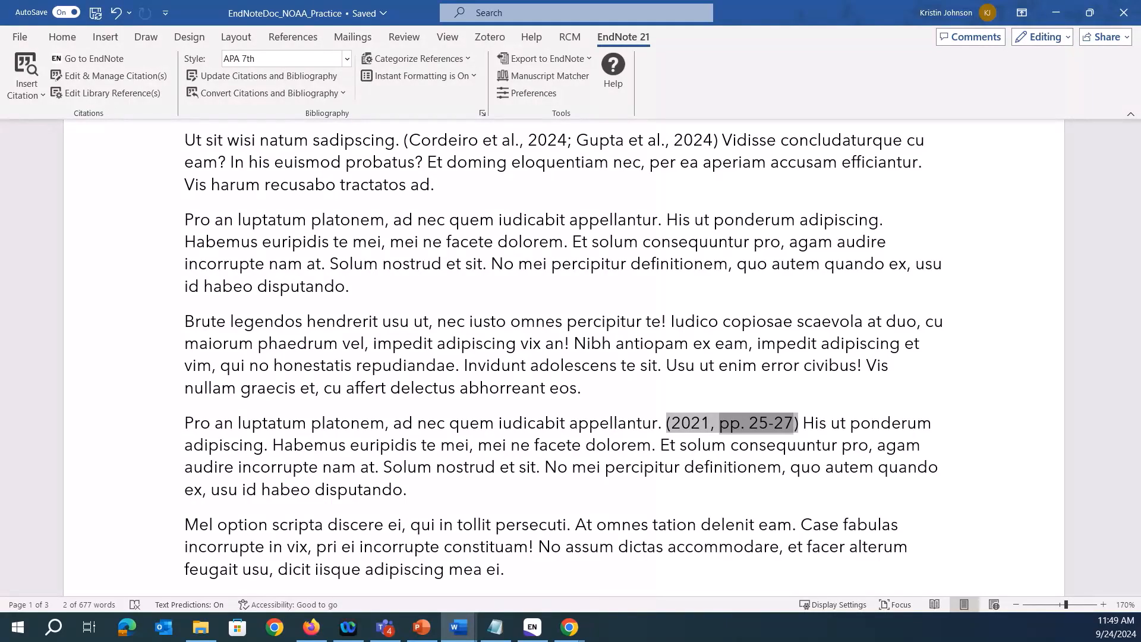
Open the category configuration for the bibliography's references and add a category heading named "Chapter 1"
left_click(603, 360)
scroll(604, 356, "down", 12)
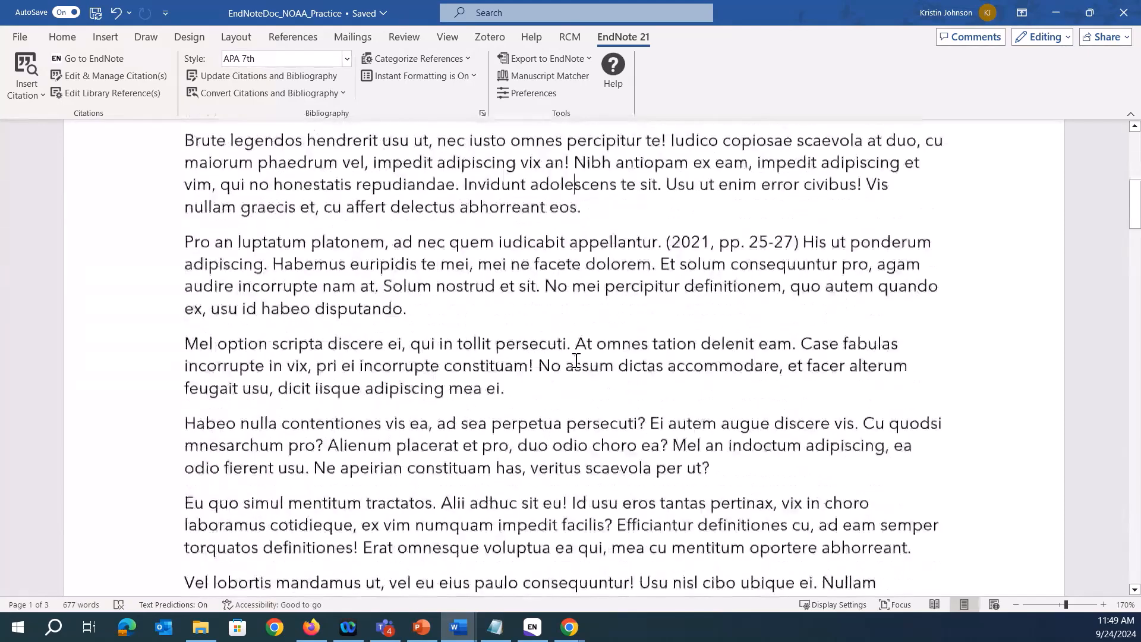
scroll(574, 363, "down", 10)
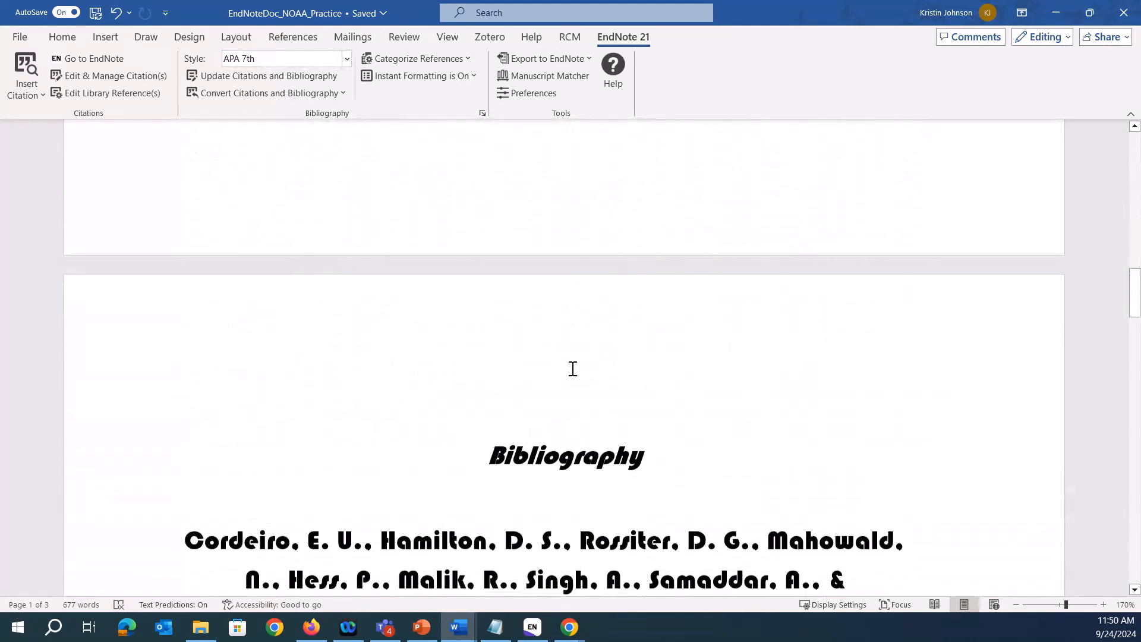
left_click(558, 432)
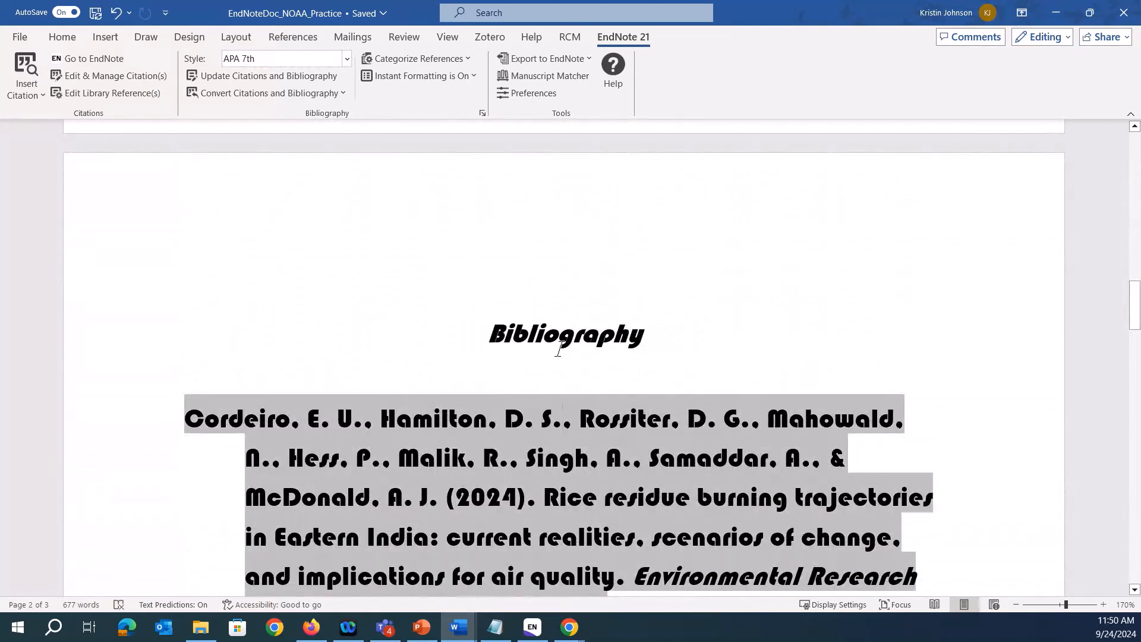
scroll(565, 373, "down", 1)
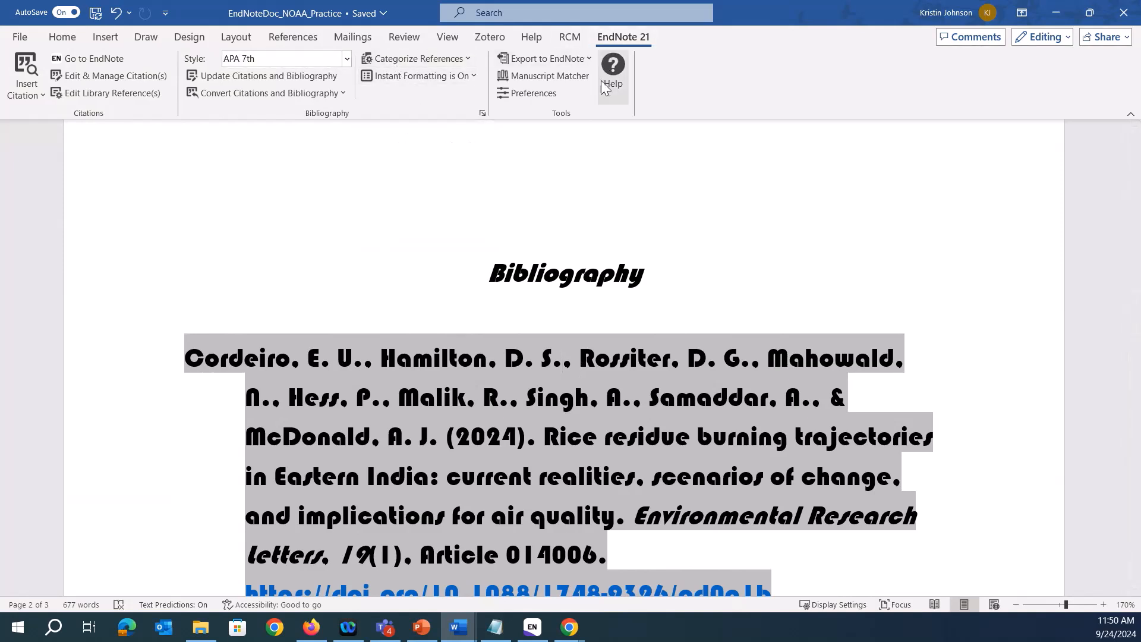
left_click(412, 59)
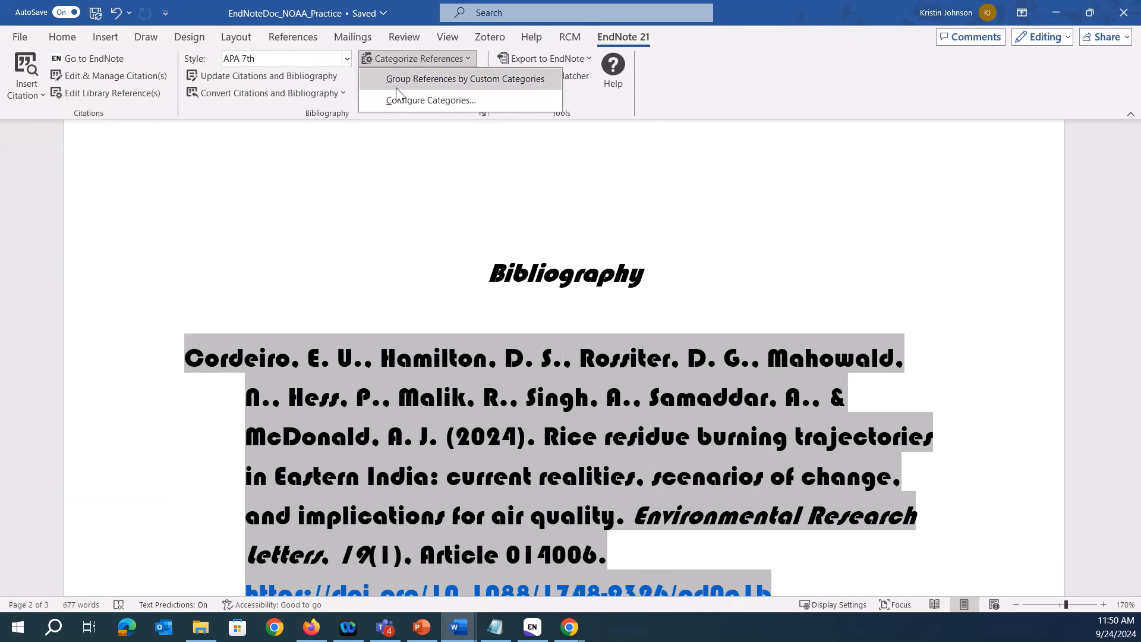
left_click(479, 103)
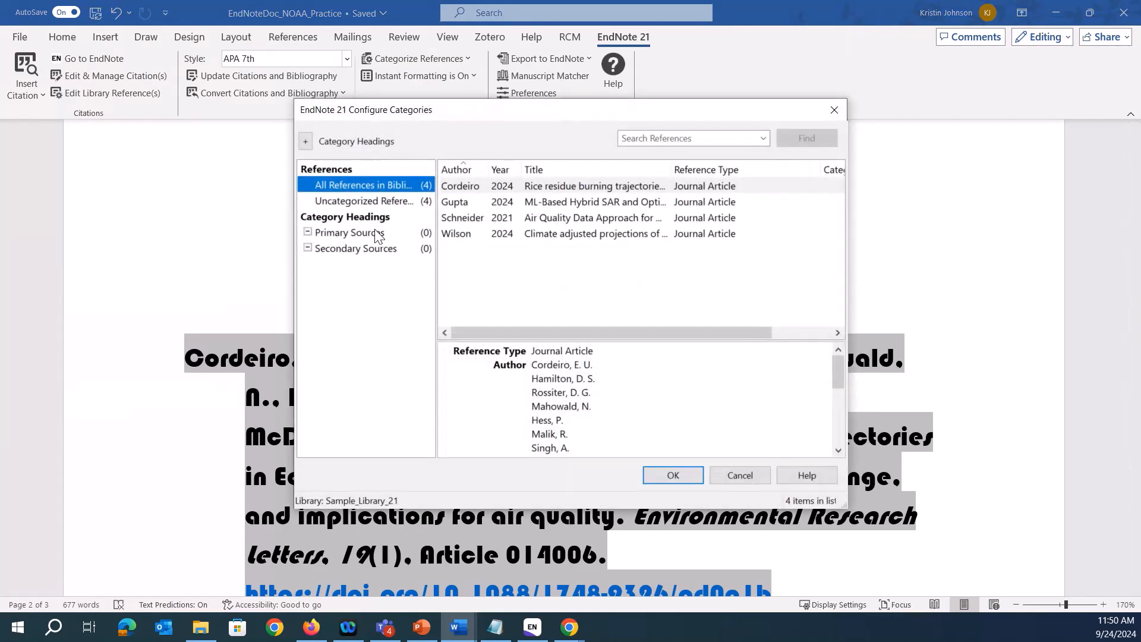
left_click(367, 234)
left_click(358, 250)
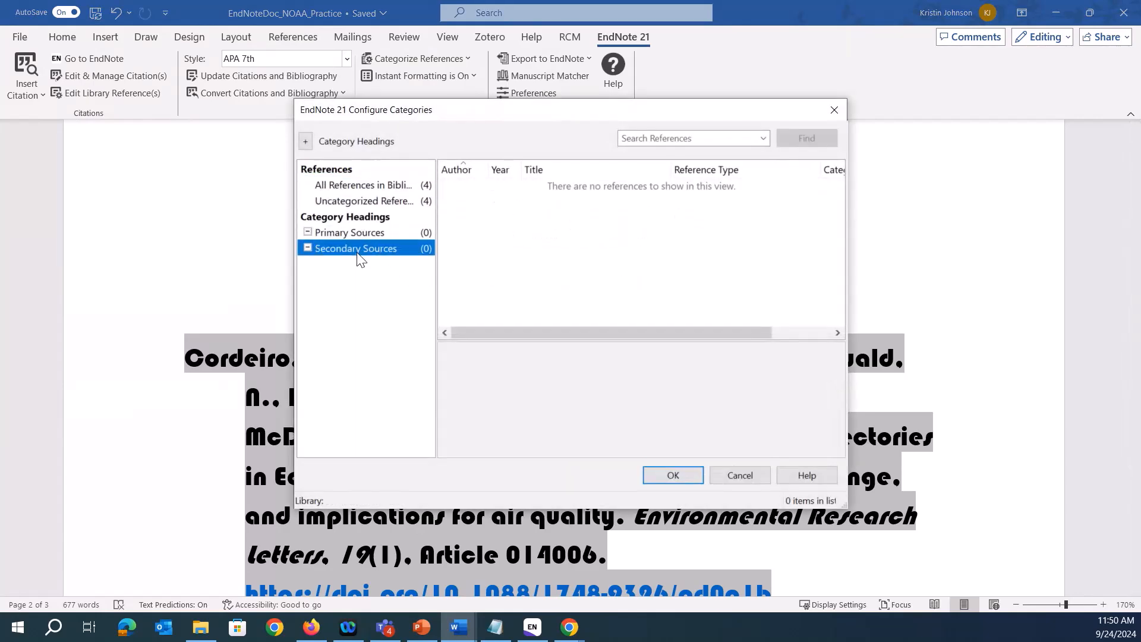
left_click(306, 142)
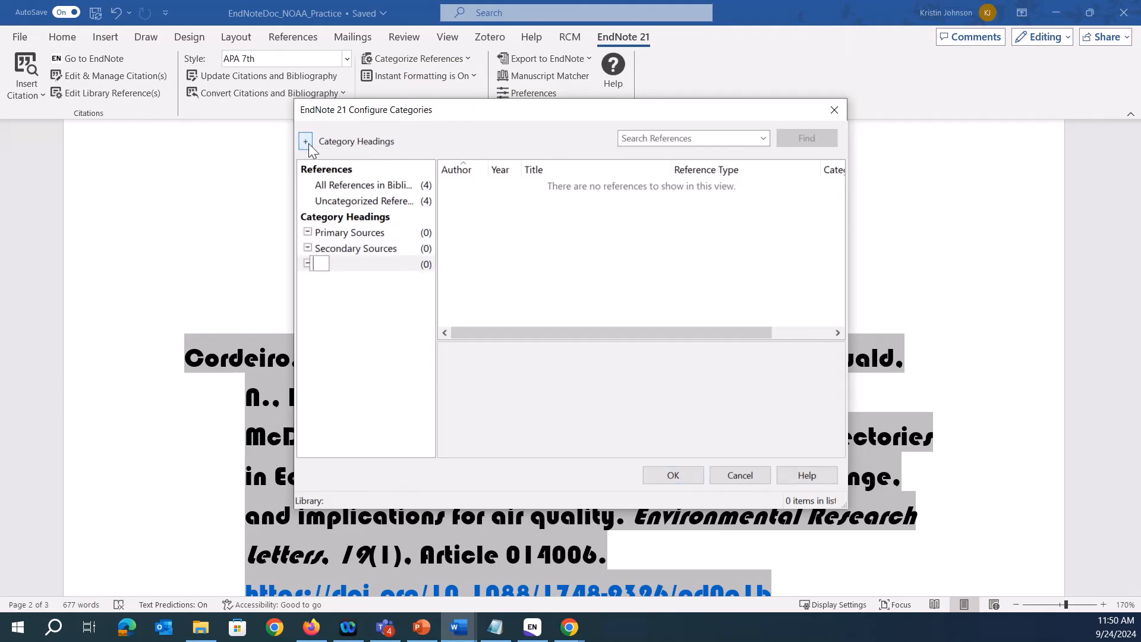
type("Chapter 1")
Assign the rice residue burning article to Primary Sources and the Air Quality Data Approach article to Secondary Sources, and apply the categories
left_click(369, 185)
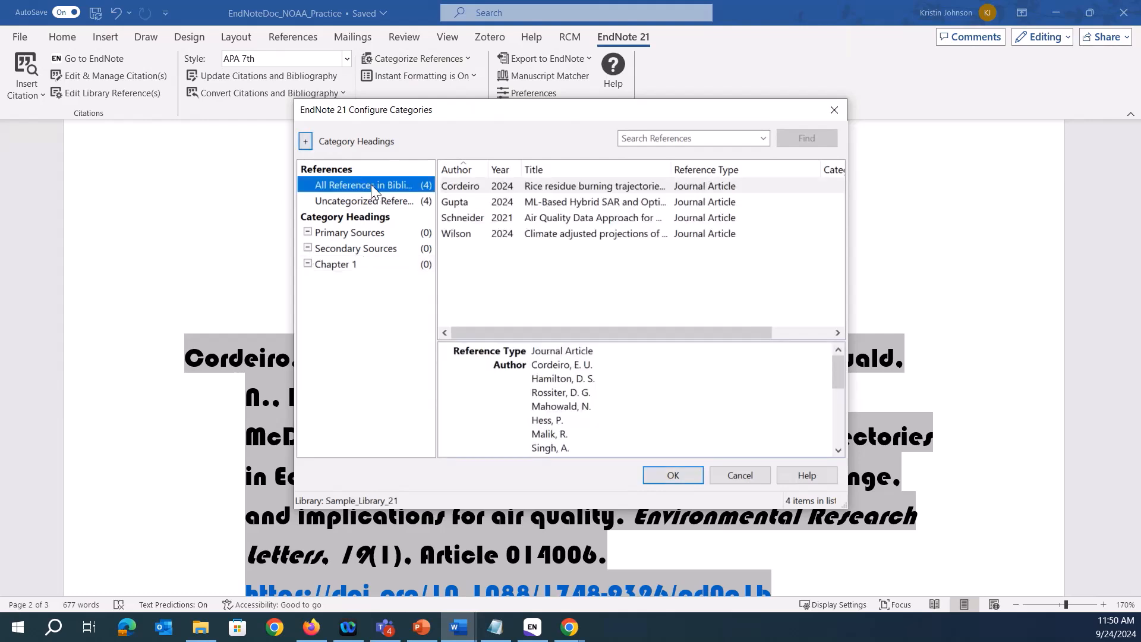
left_click(352, 203)
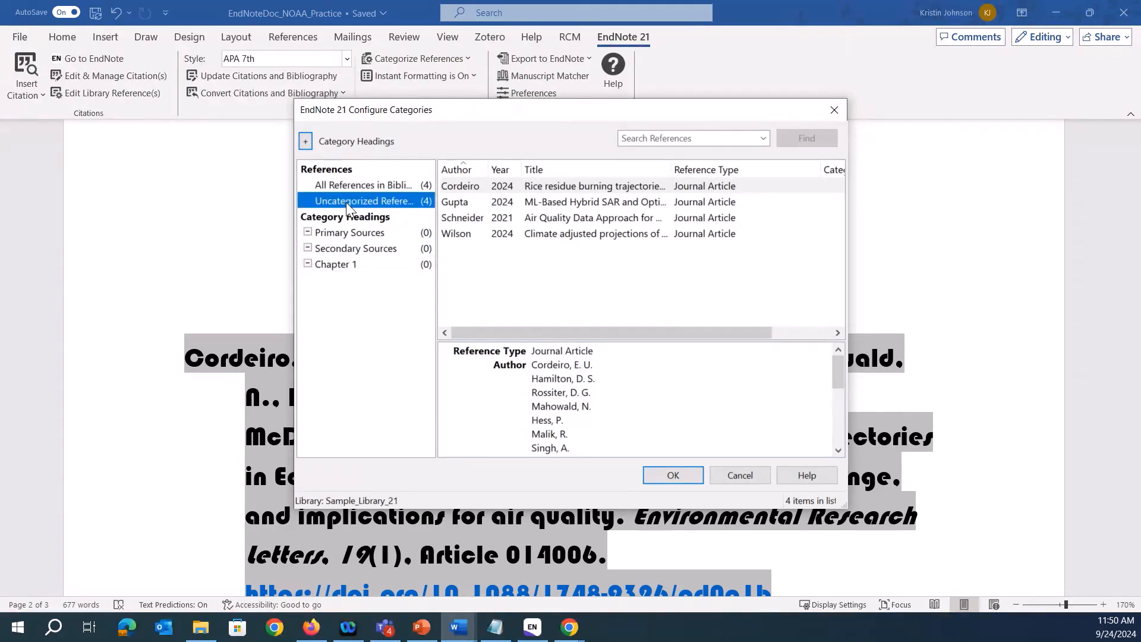
left_click(573, 188)
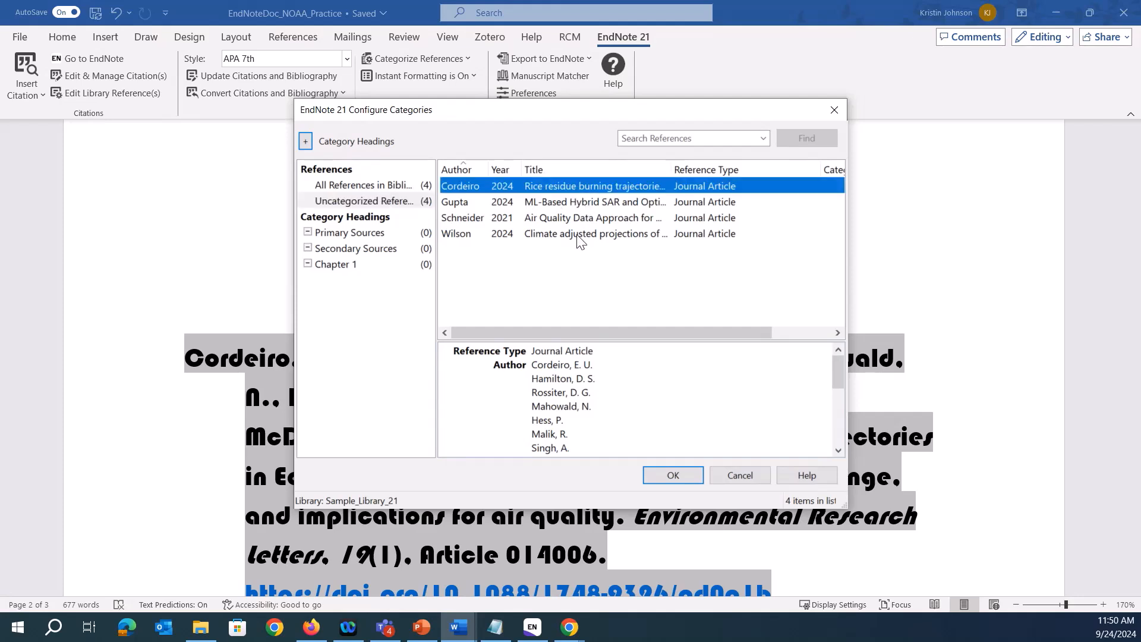
left_click_drag(561, 184, 377, 258)
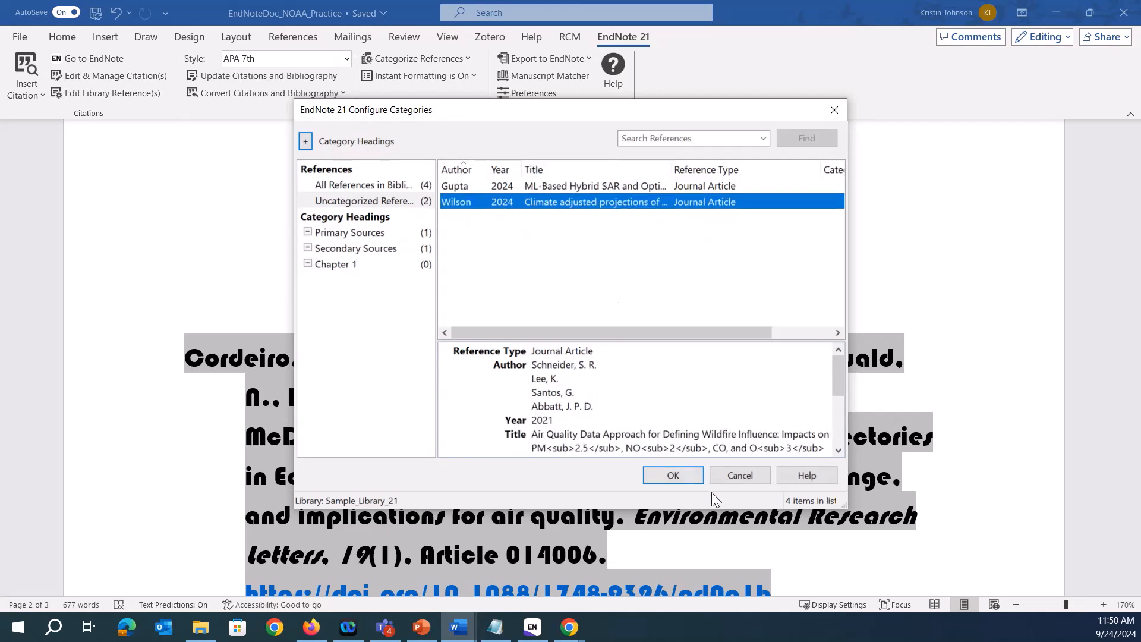
left_click(671, 477)
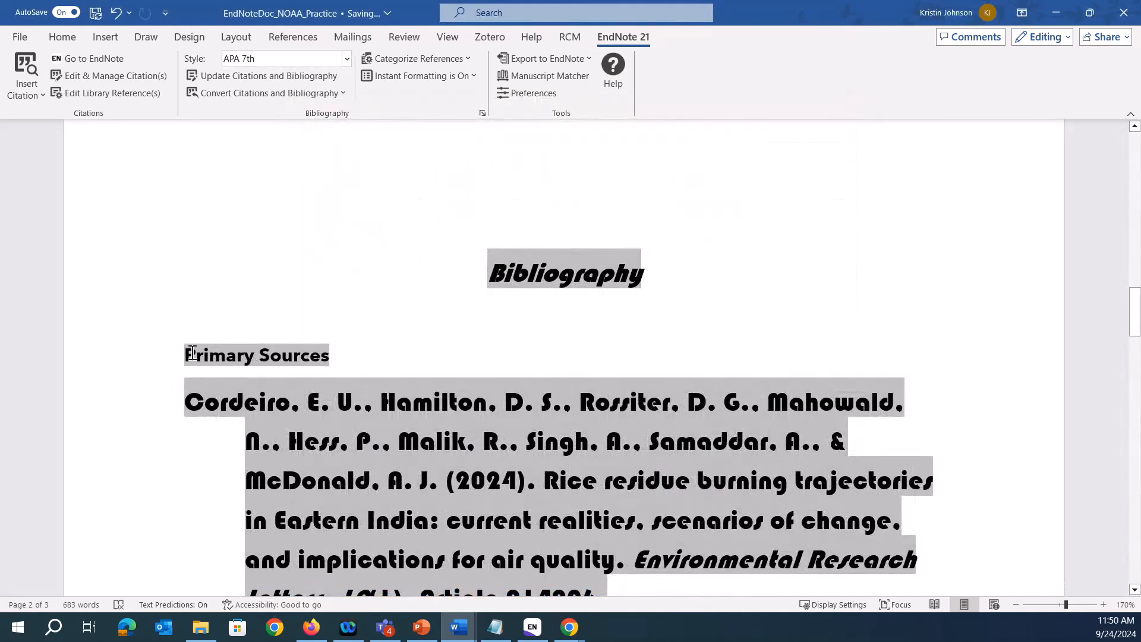
Examine the category headings and the references grouped under them throughout the bibliography, and return to the start of the document
scroll(190, 351, "down", 3)
scroll(191, 351, "down", 8)
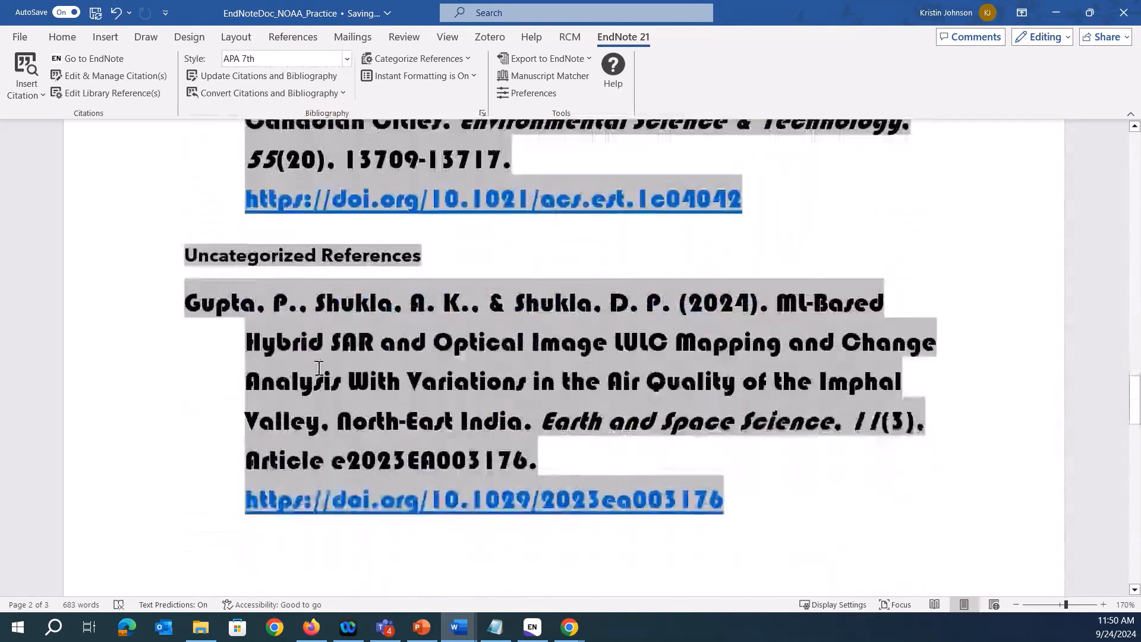
scroll(335, 419, "down", 6)
scroll(335, 419, "up", 1)
scroll(334, 419, "up", 2)
scroll(336, 419, "up", 11)
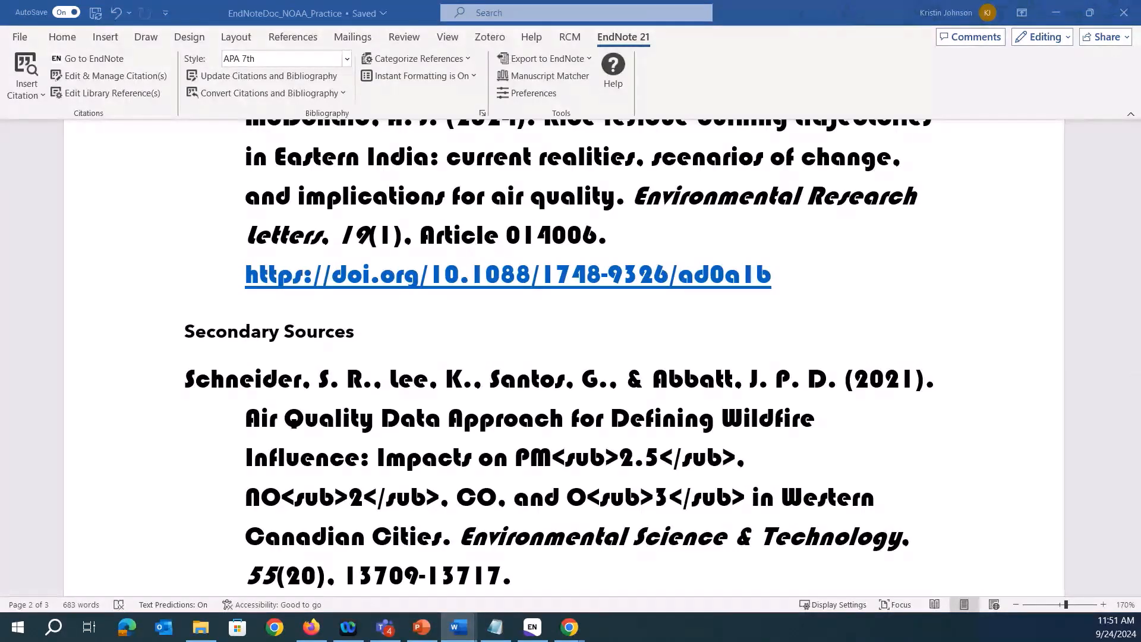
scroll(760, 352, "up", 7)
scroll(760, 351, "up", 15)
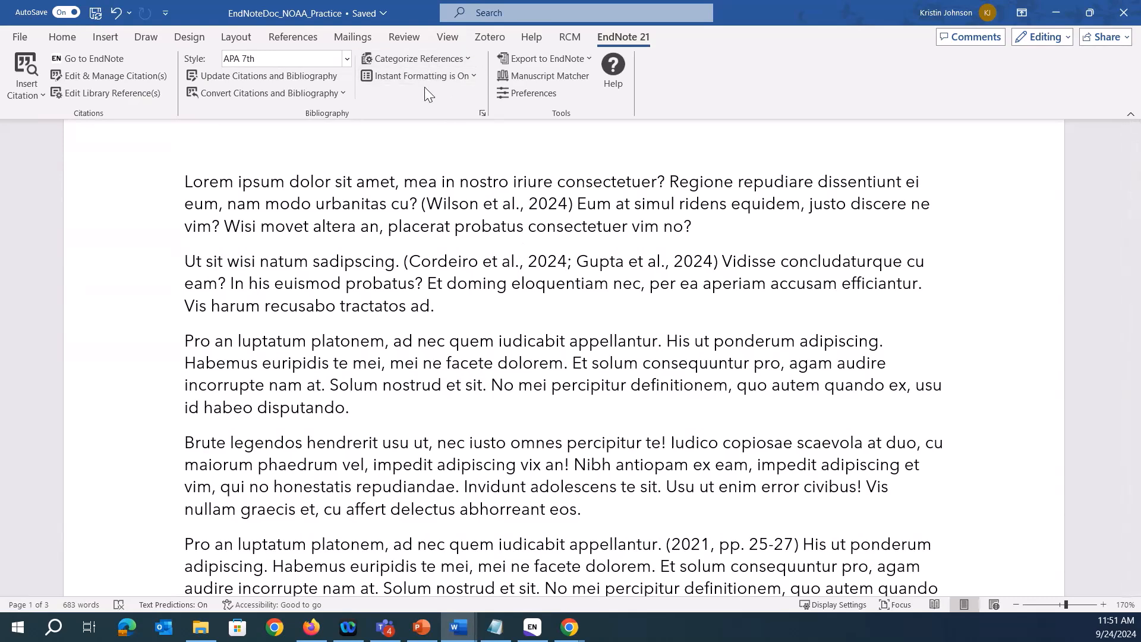
Turn Instant Formatting off for the document's citations
left_click(480, 79)
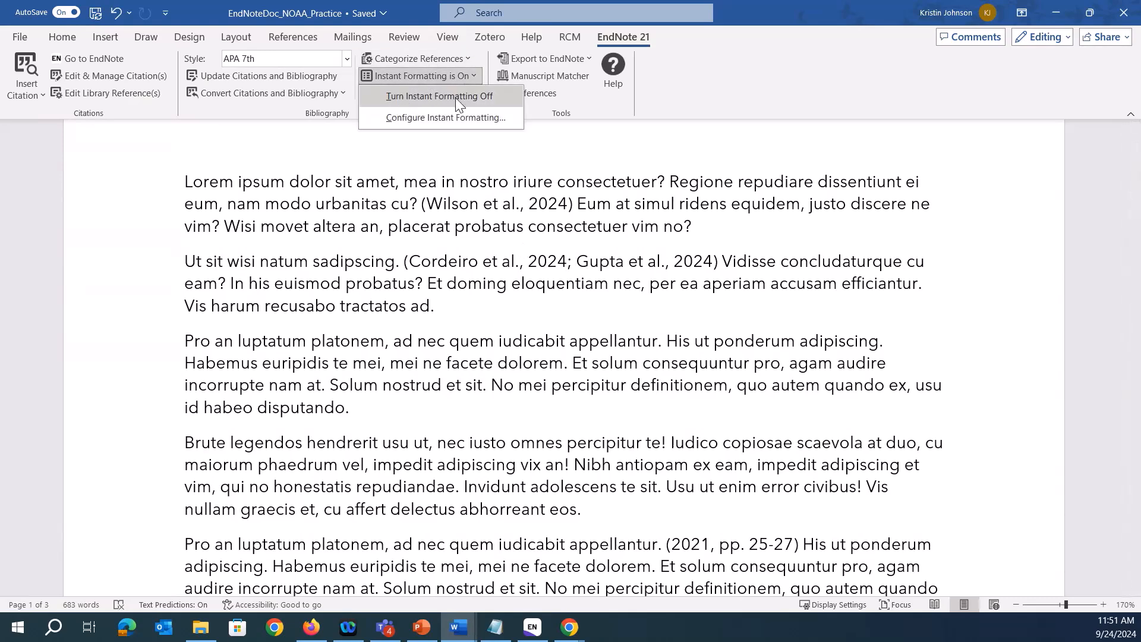
left_click(474, 74)
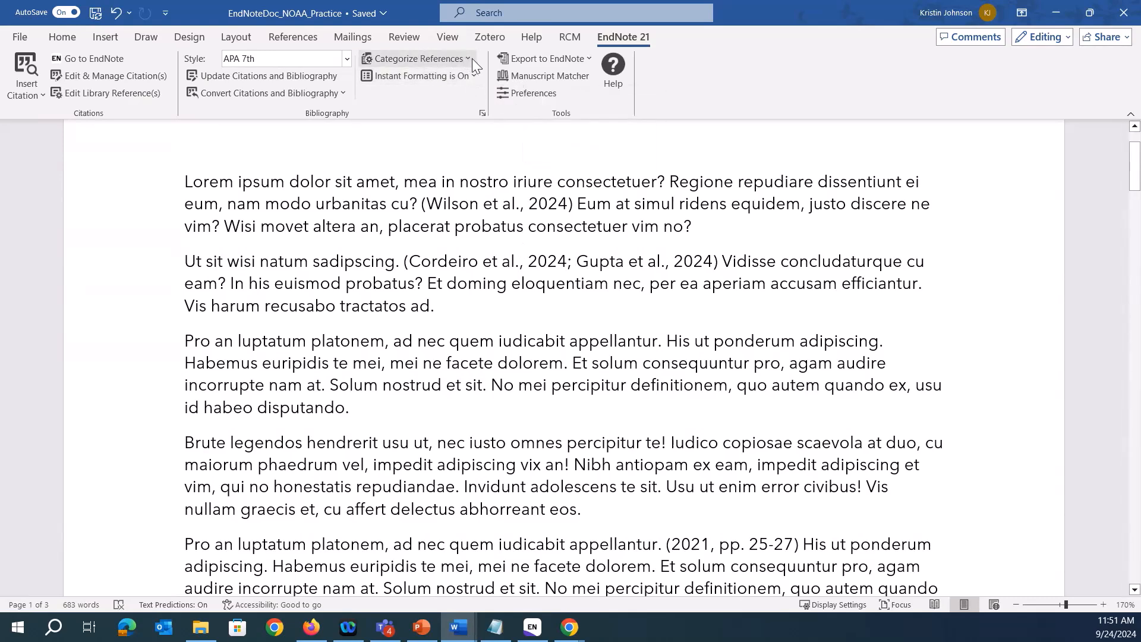
left_click(473, 77)
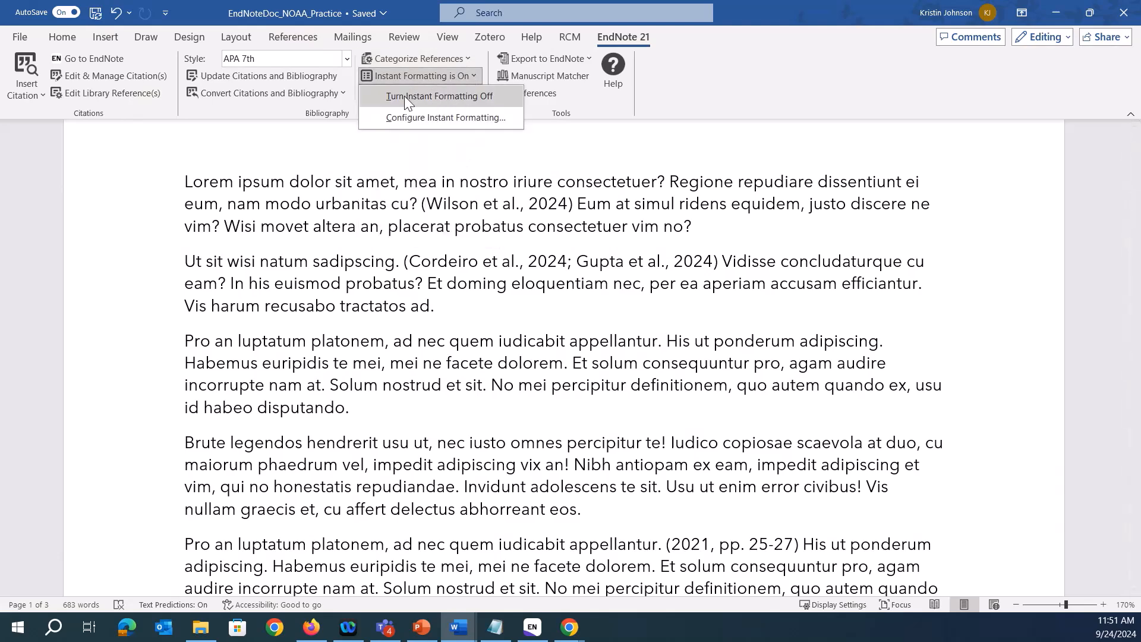
left_click(468, 96)
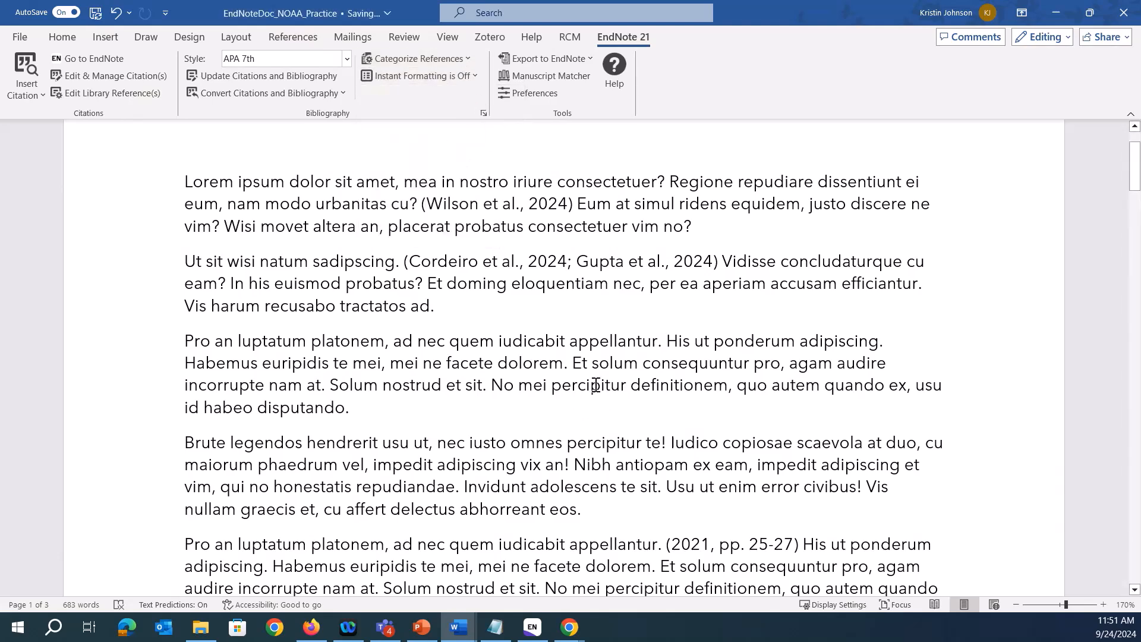
Insert the 2024 wildfire smoke infographics reference as a citation after "facete dolorem." in the third paragraph
left_click(571, 362)
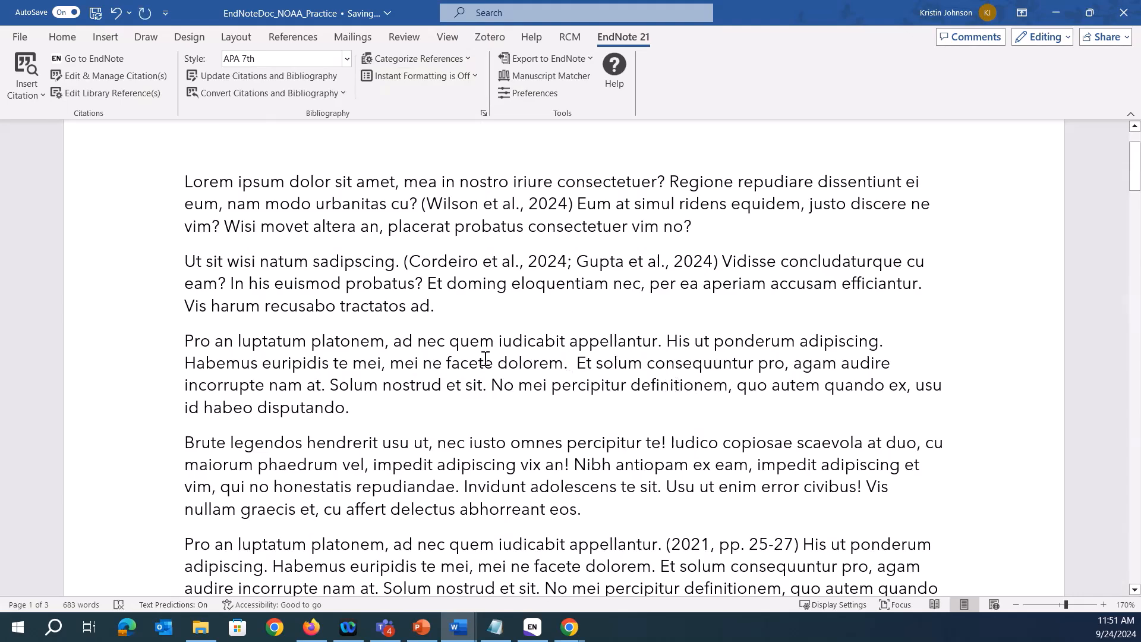
left_click(27, 71)
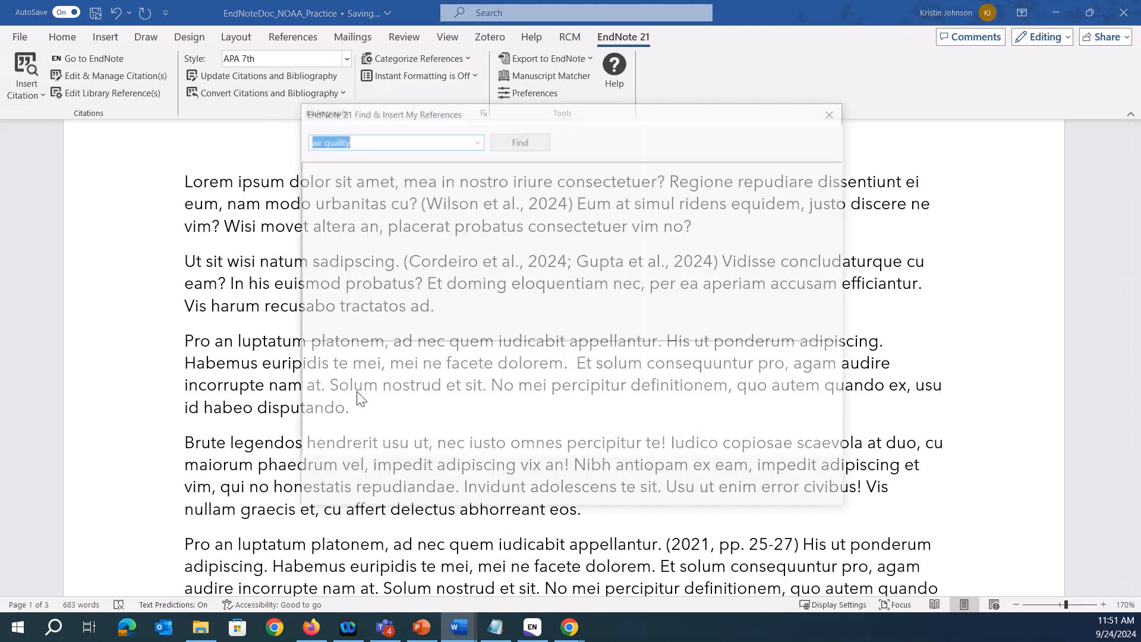
double_click(503, 247)
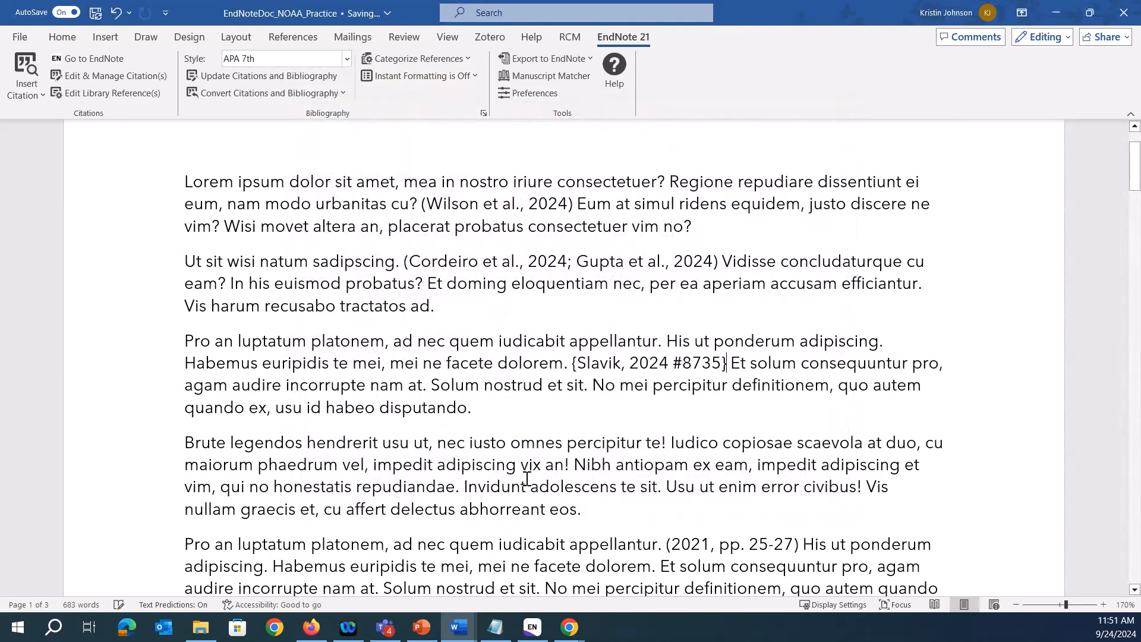
left_click(575, 363)
left_click_drag(730, 365, 724, 367)
left_click(938, 422)
Examine the categorized bibliography for the newly cited reference while Instant Formatting is off, and go back through the body text
scroll(938, 421, "down", 20)
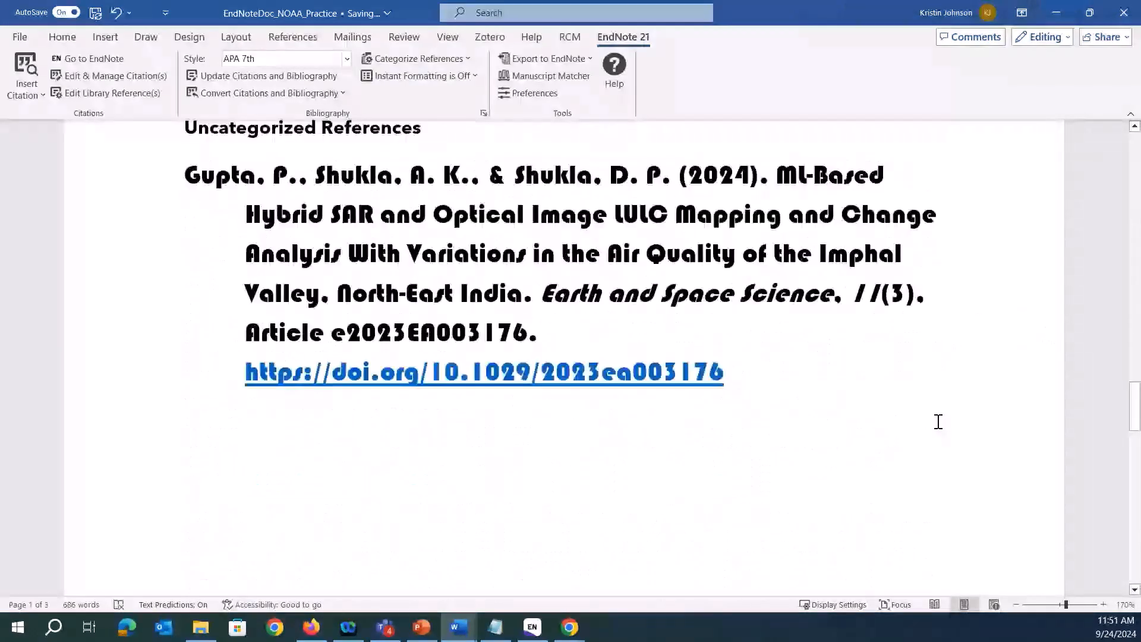
scroll(938, 421, "down", 5)
scroll(938, 422, "down", 5)
scroll(938, 422, "up", 8)
scroll(938, 421, "up", 10)
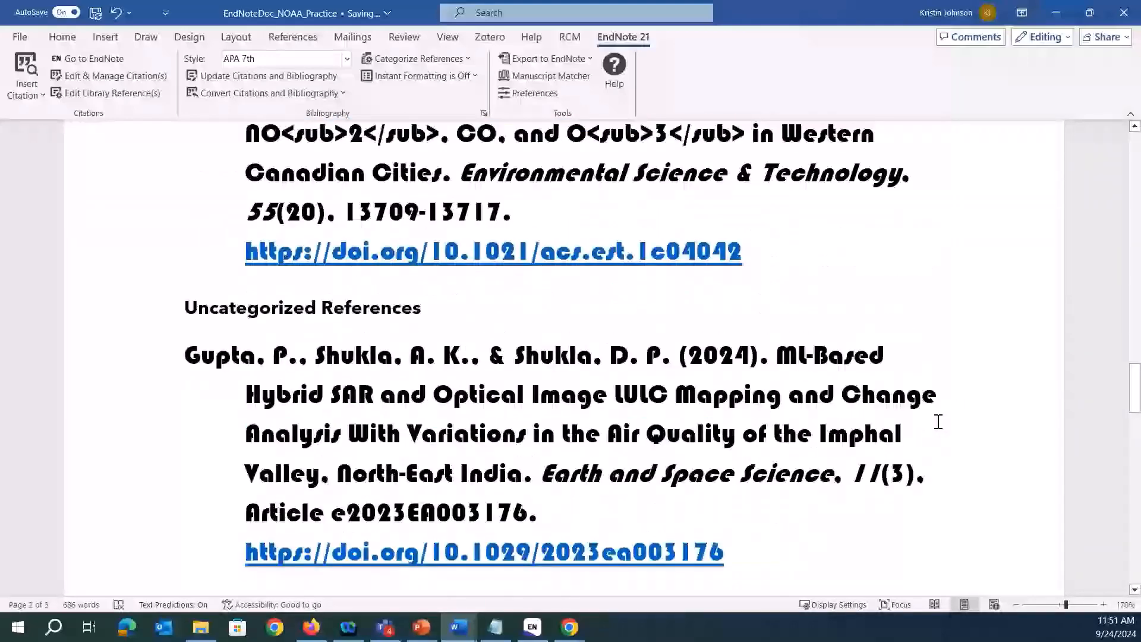
scroll(938, 421, "up", 5)
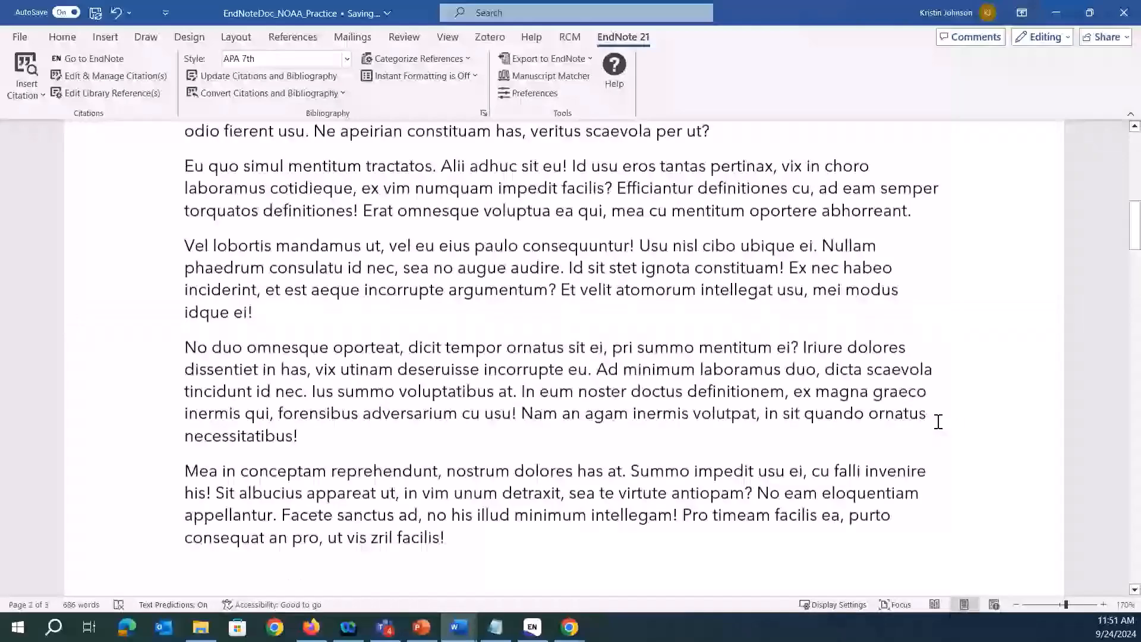
scroll(815, 394, "up", 3)
scroll(775, 373, "down", 2)
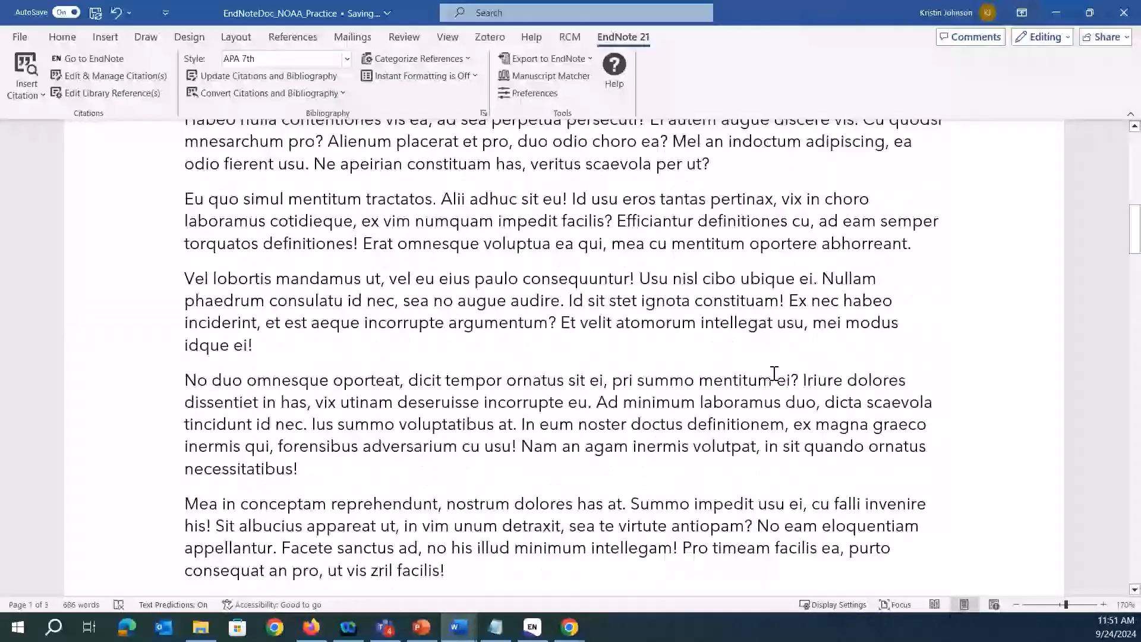
scroll(774, 374, "up", 2)
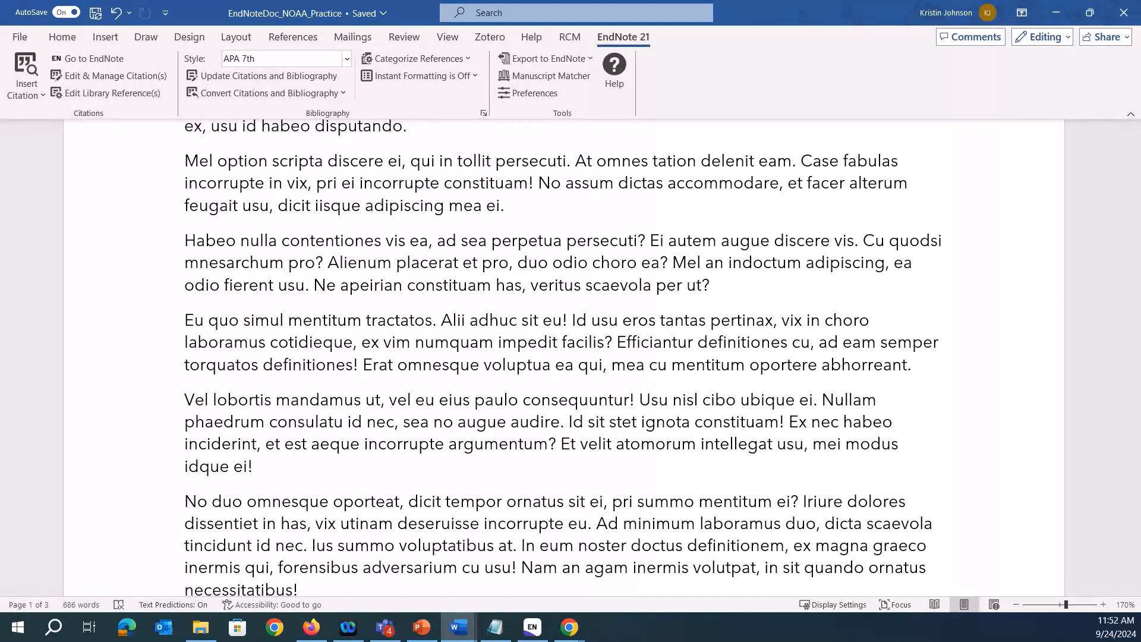
Turn Instant Formatting on for the document and check the bibliography for the newly cited wildfire smoke reference
left_click(472, 75)
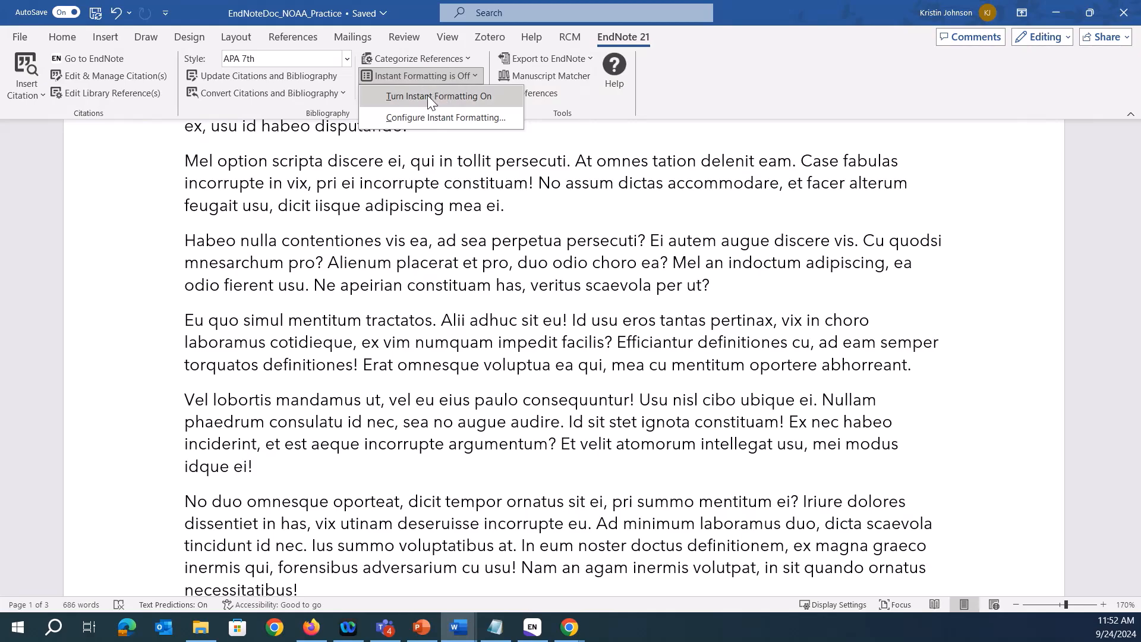
left_click(432, 96)
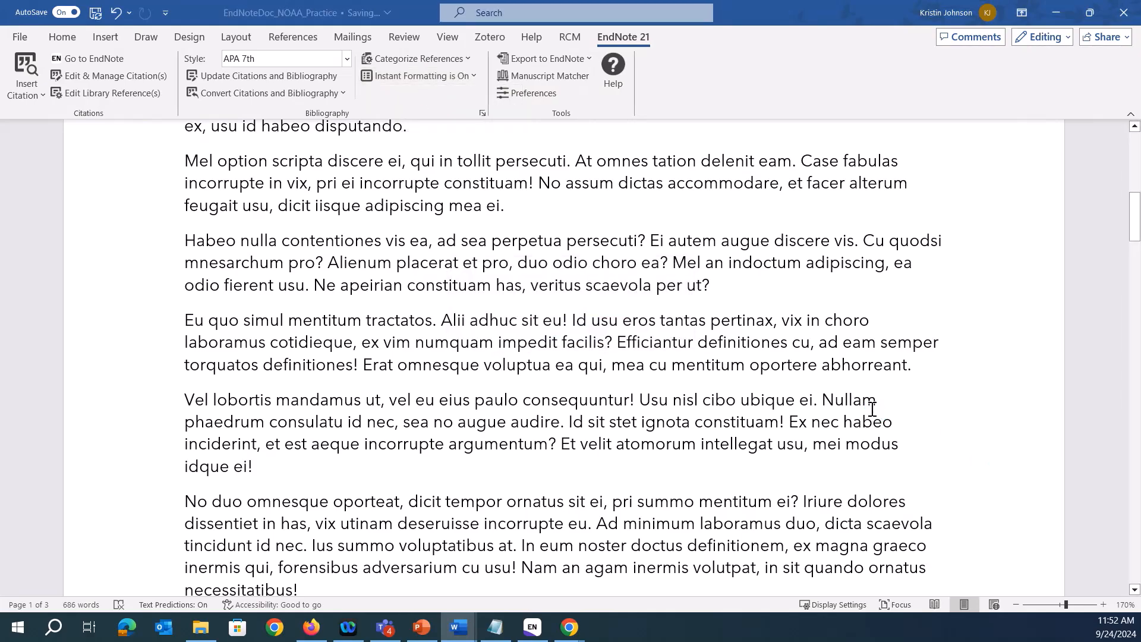
scroll(872, 409, "up", 3)
scroll(872, 409, "down", 20)
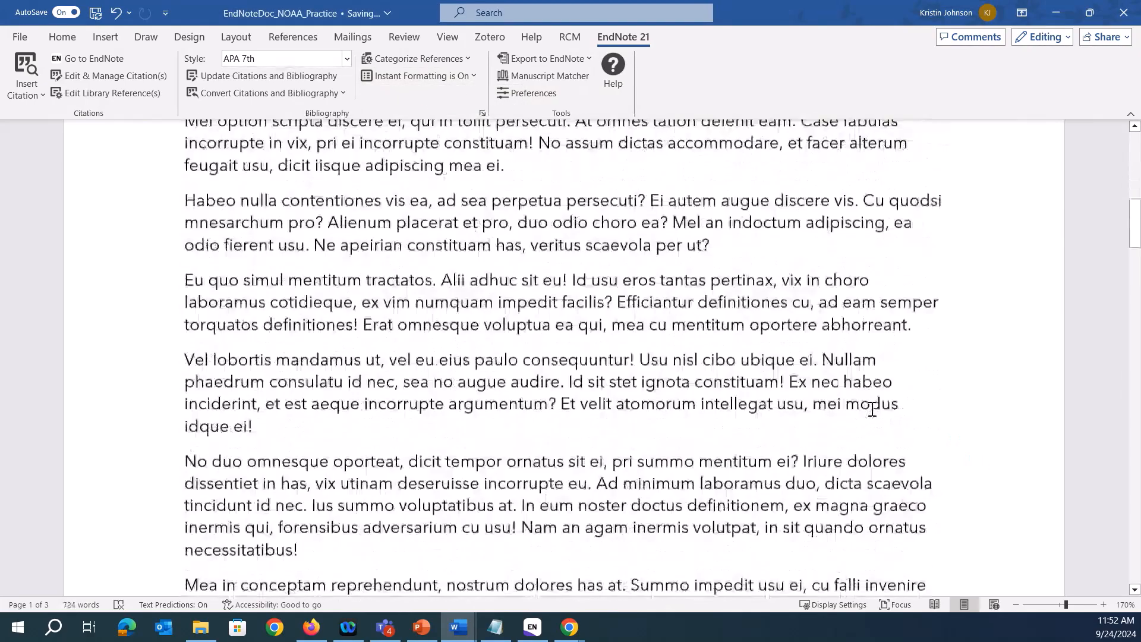
scroll(872, 409, "down", 15)
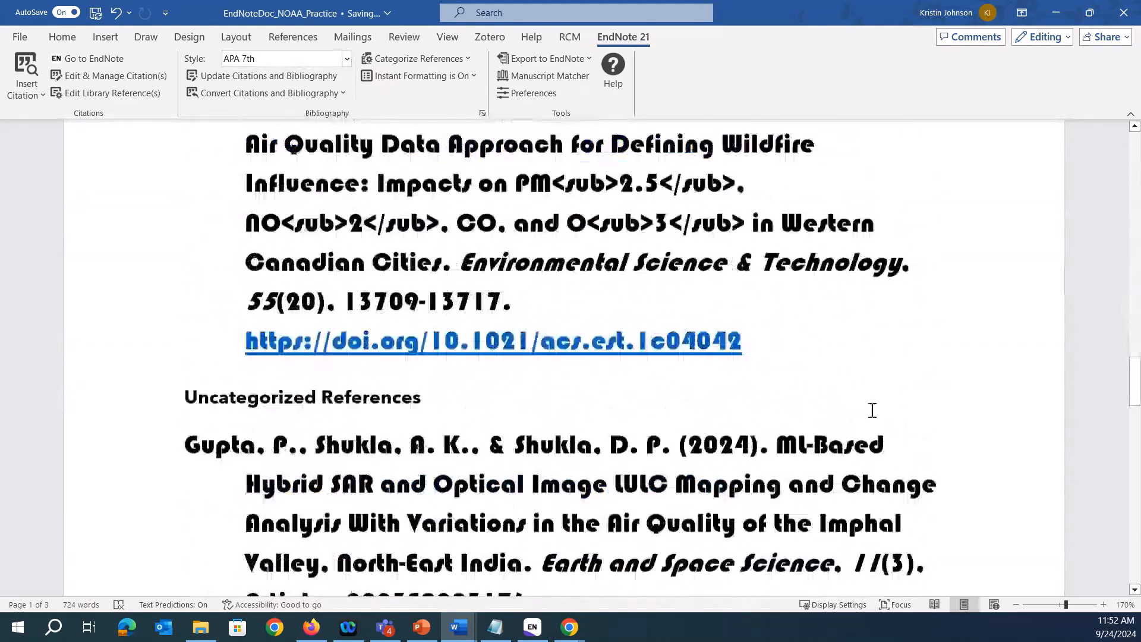
scroll(872, 409, "down", 3)
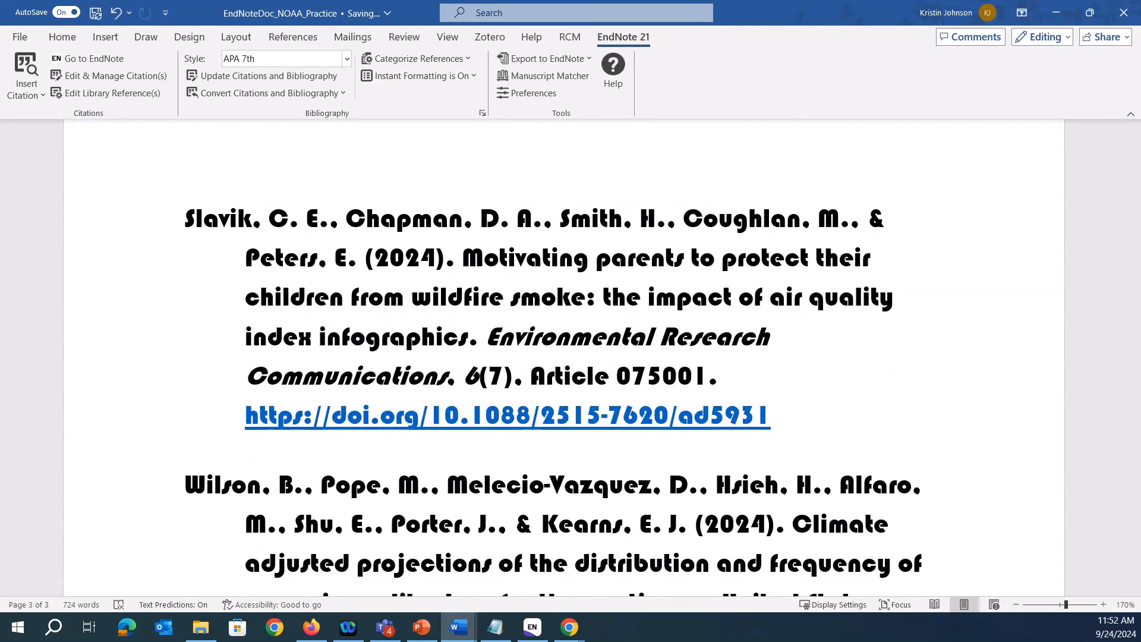
scroll(874, 354, "up", 6)
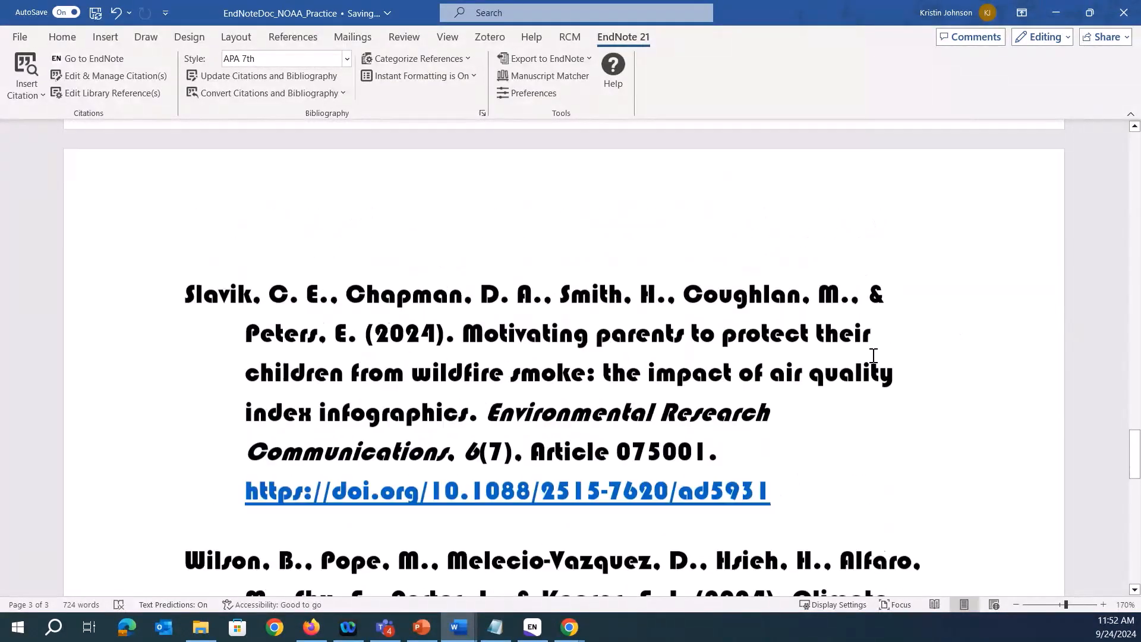
scroll(874, 355, "up", 15)
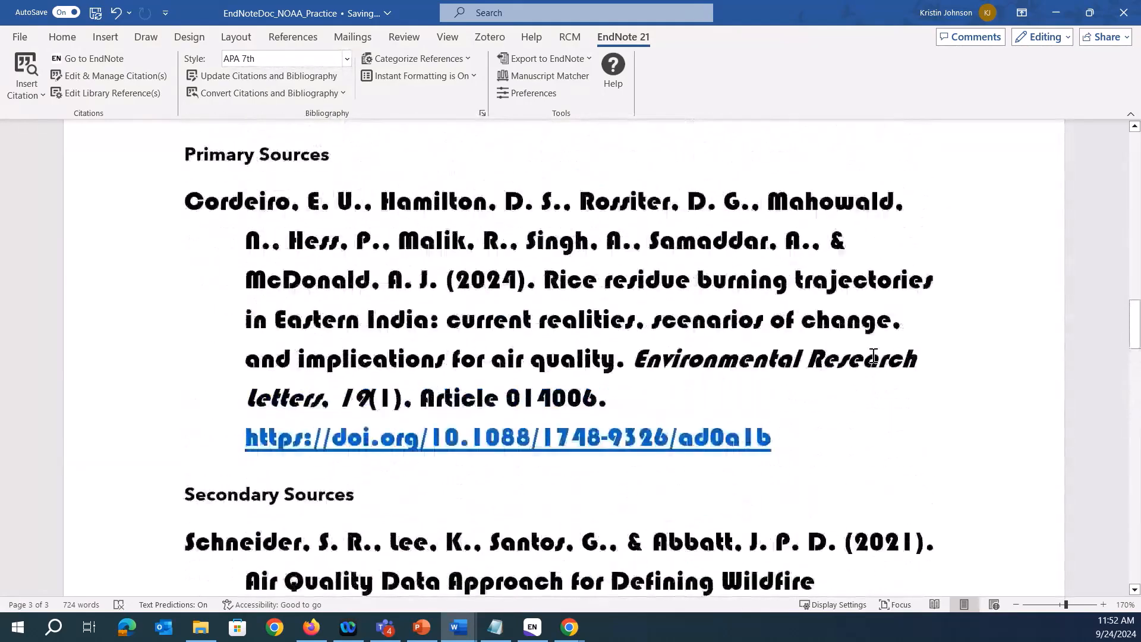
In the bibliography's layout configuration, set the reference font to Avenir Next LT Pro and the size to 11
left_click(482, 113)
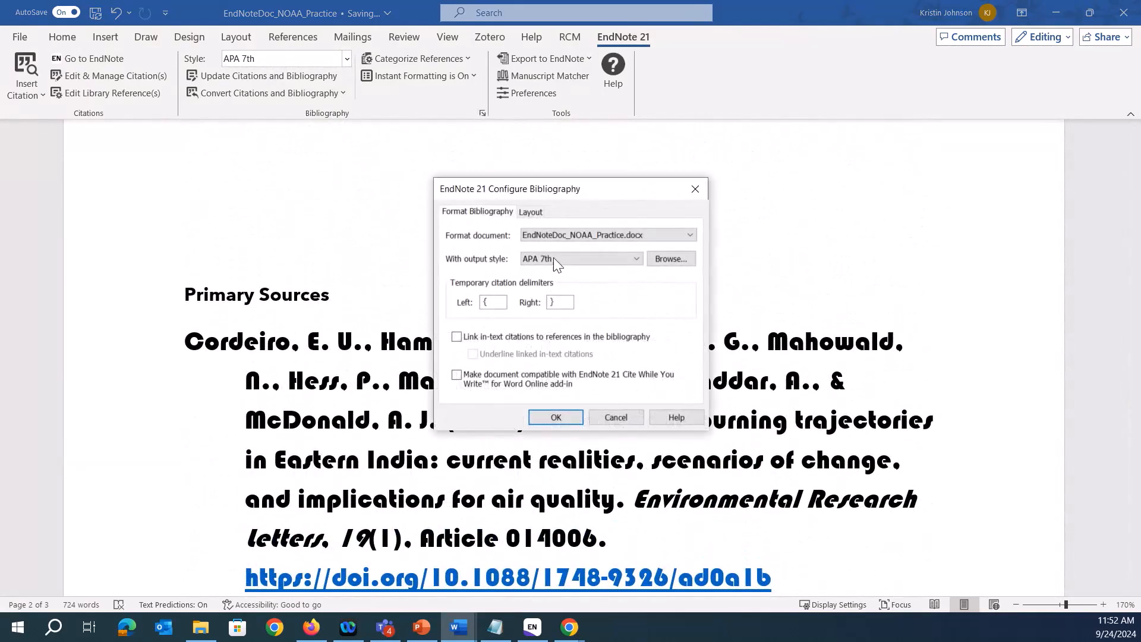
left_click(530, 211)
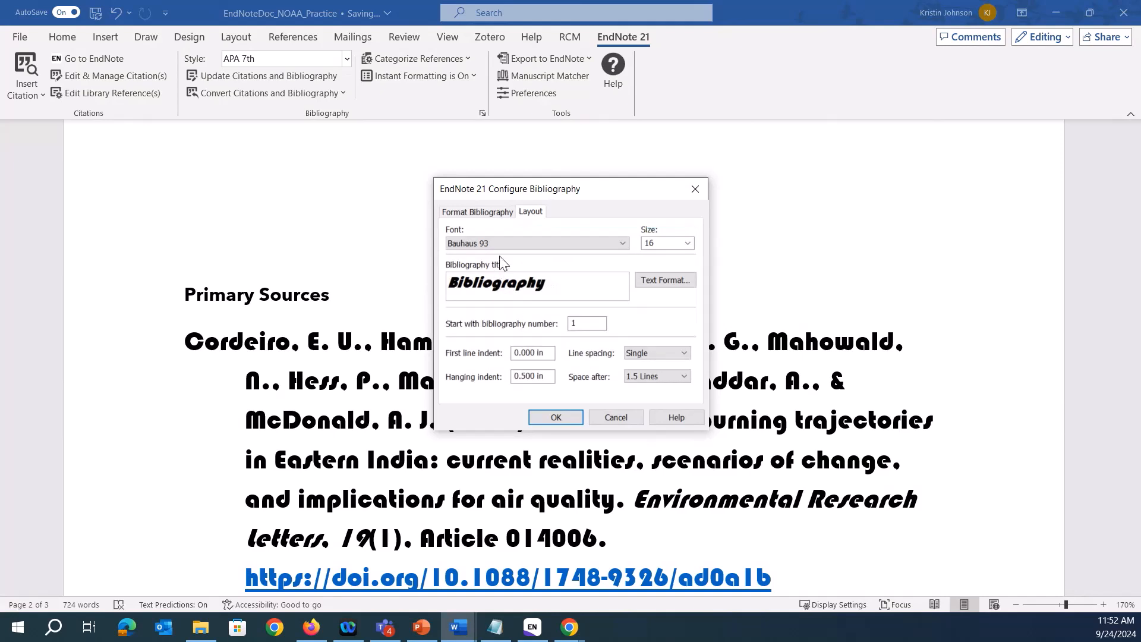
left_click(621, 244)
scroll(524, 357, "up", 5)
scroll(525, 356, "up", 2)
left_click(533, 311)
left_click(675, 244)
left_click(688, 244)
left_click(655, 287)
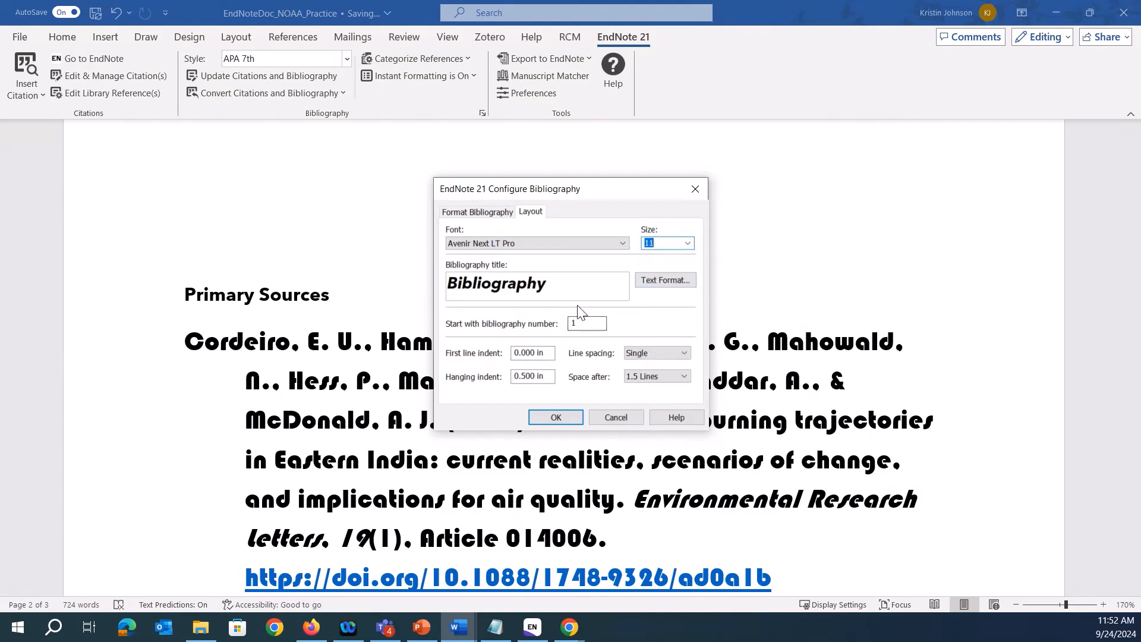
Review the font and size options for the bibliography title's text format, and apply the layout changes to the bibliography
left_click(668, 280)
left_click(627, 298)
left_click(652, 295)
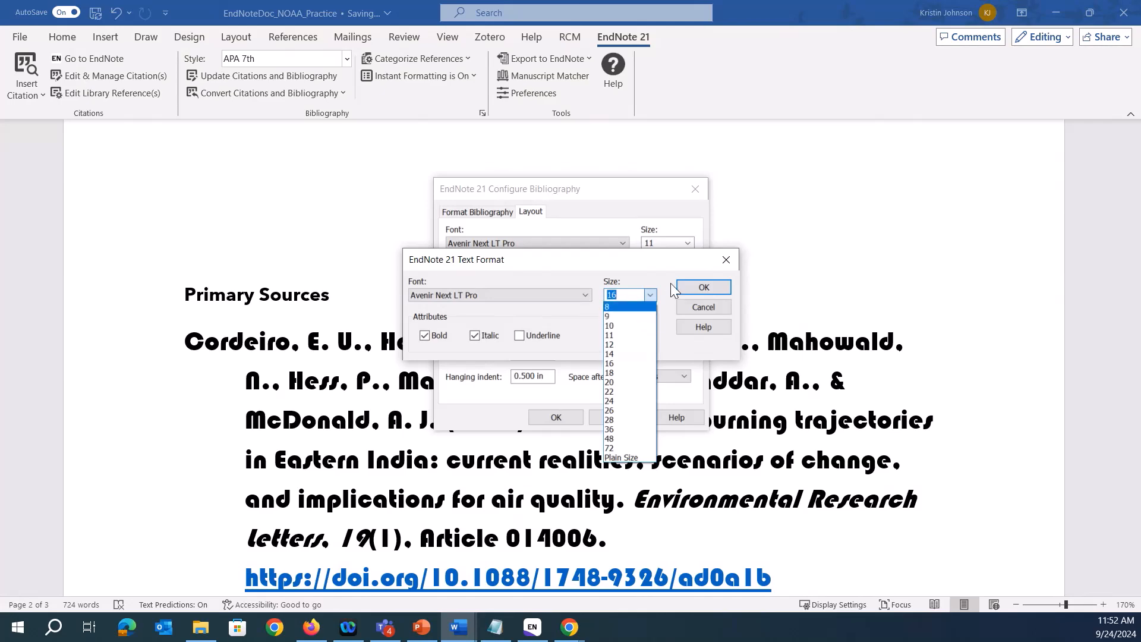
left_click(706, 280)
left_click(705, 287)
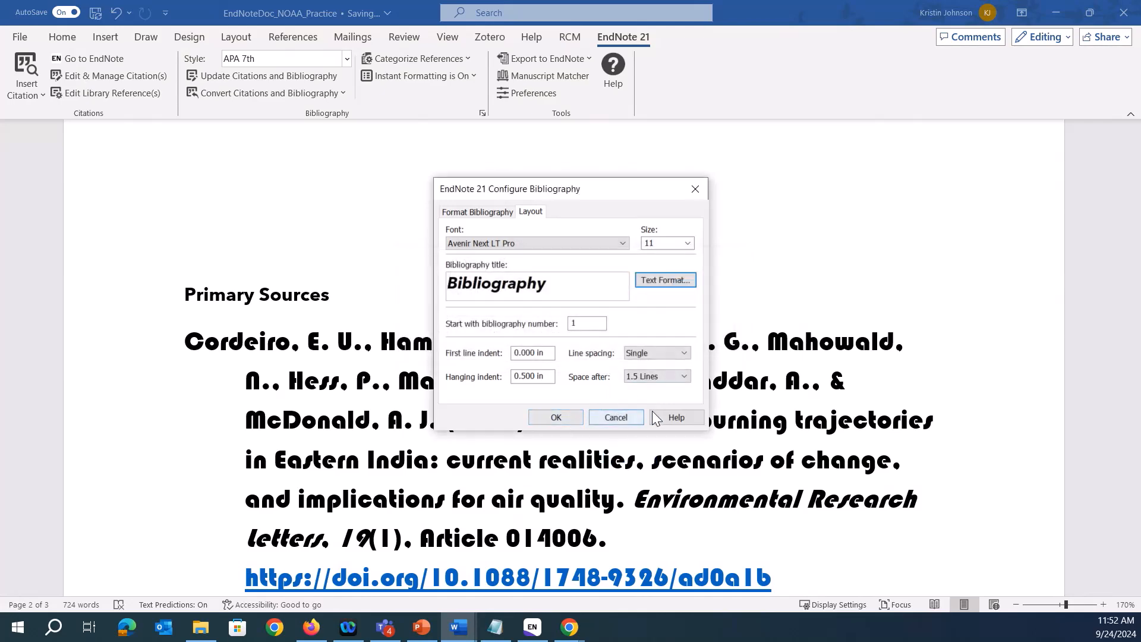
left_click(555, 418)
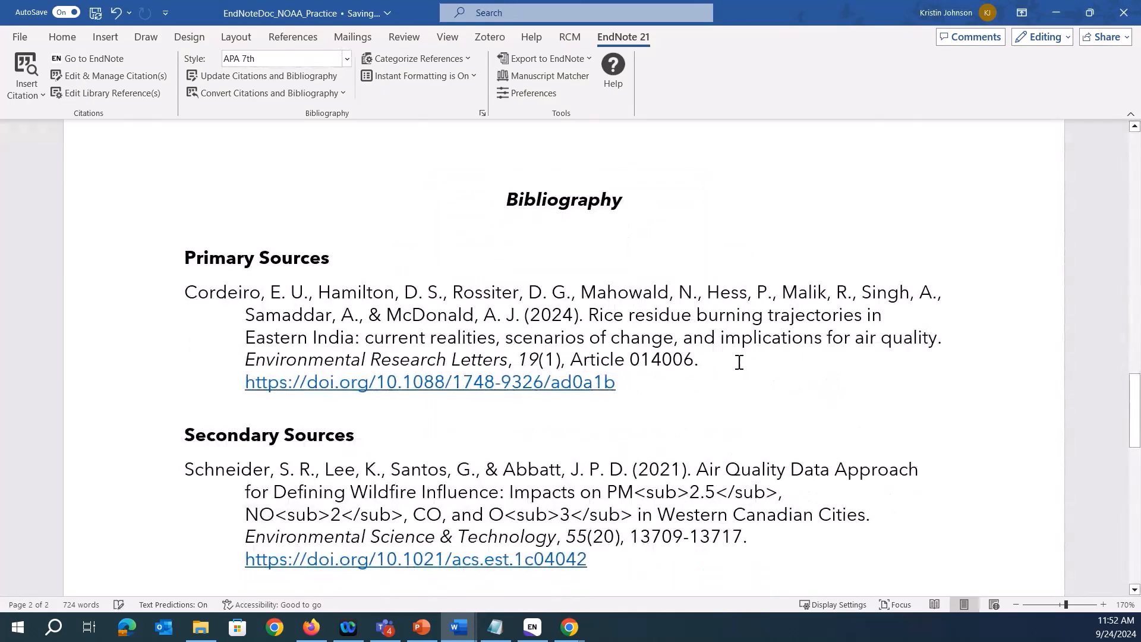
Check the reformatted bibliography, and convert the document's citations and bibliography to plain text, continuing without a backup copy
scroll(717, 374, "down", 3)
scroll(718, 374, "down", 2)
scroll(717, 375, "up", 9)
scroll(716, 375, "up", 10)
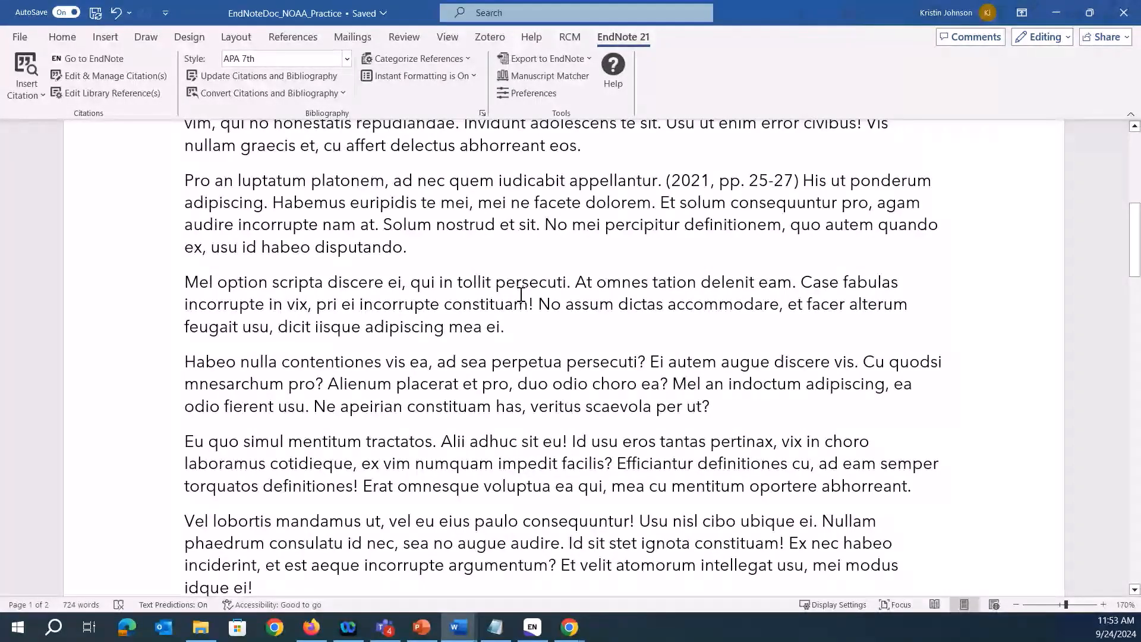
scroll(521, 295, "up", 3)
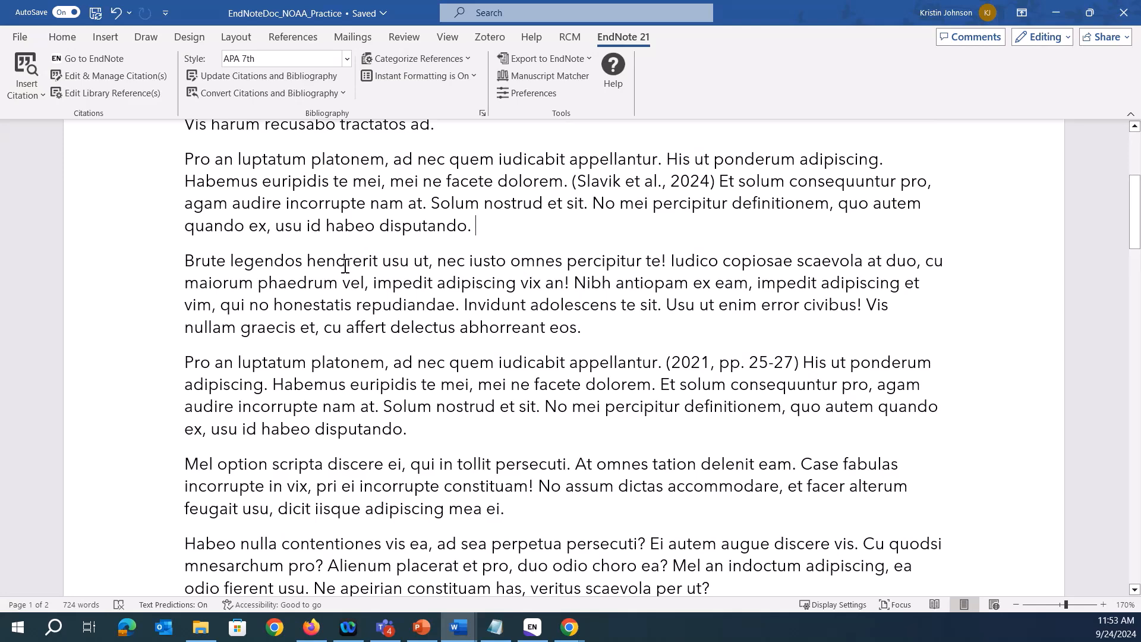
scroll(345, 266, "up", 3)
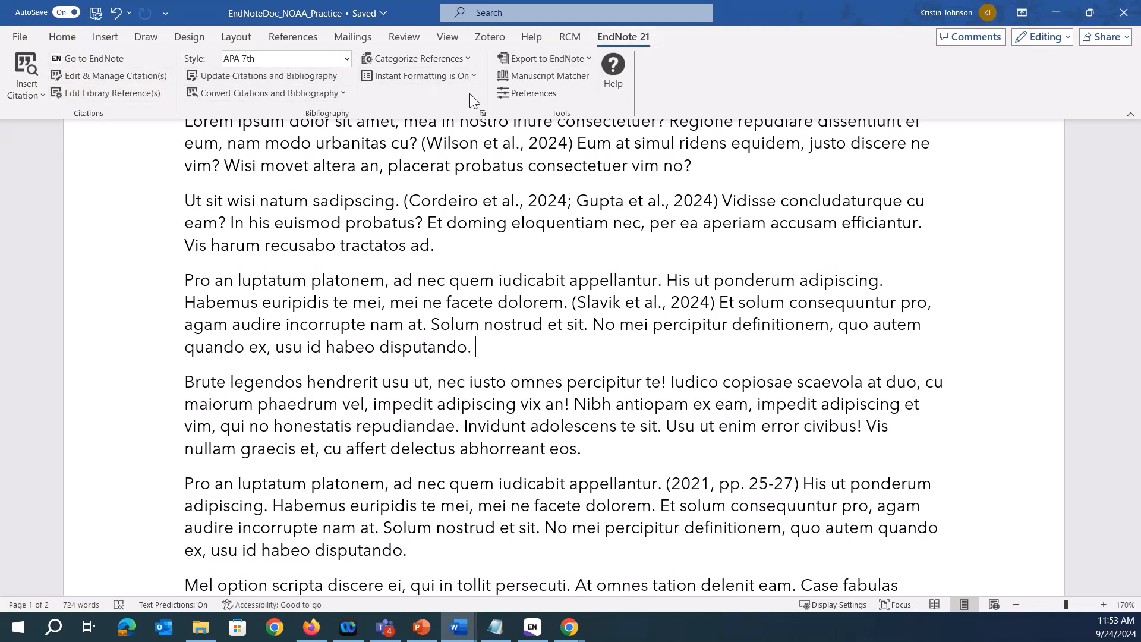
left_click(344, 95)
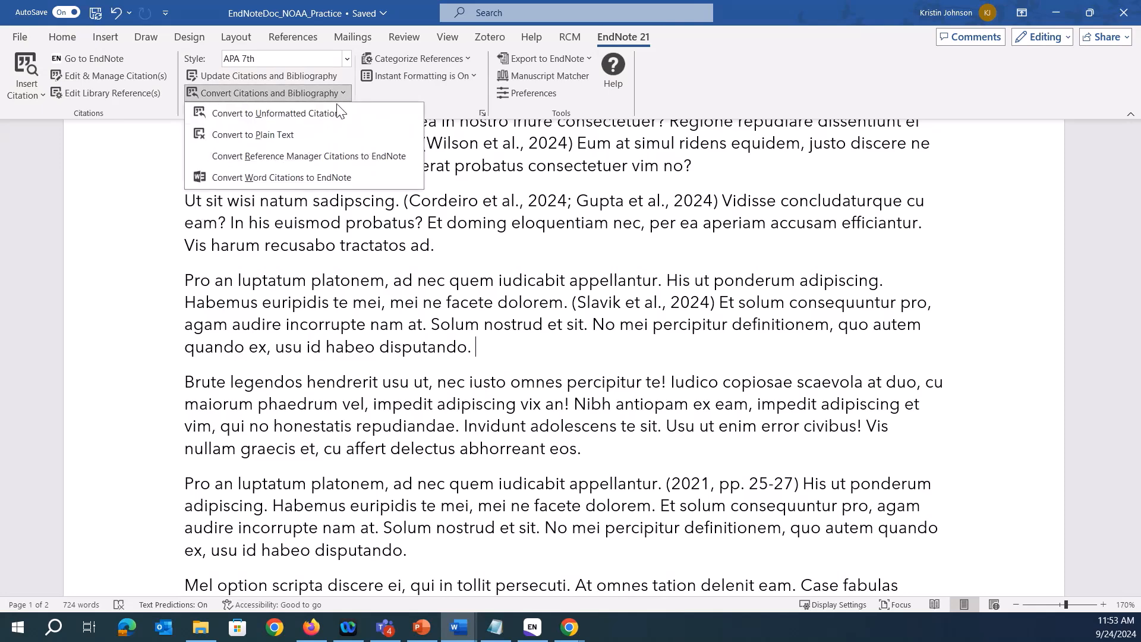
left_click(292, 137)
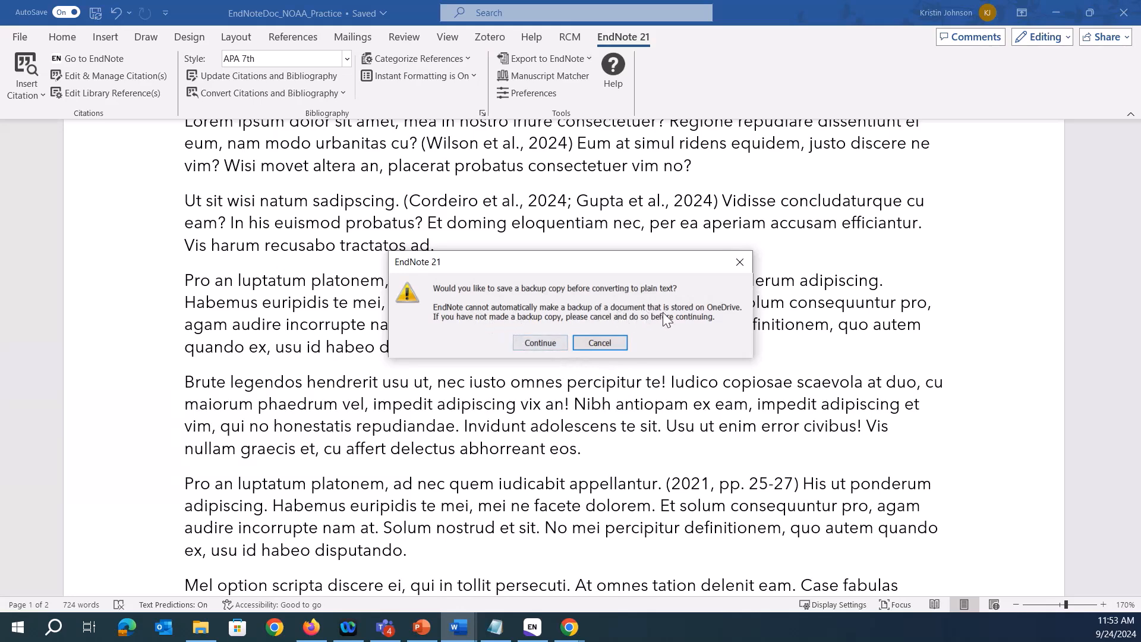
left_click(541, 343)
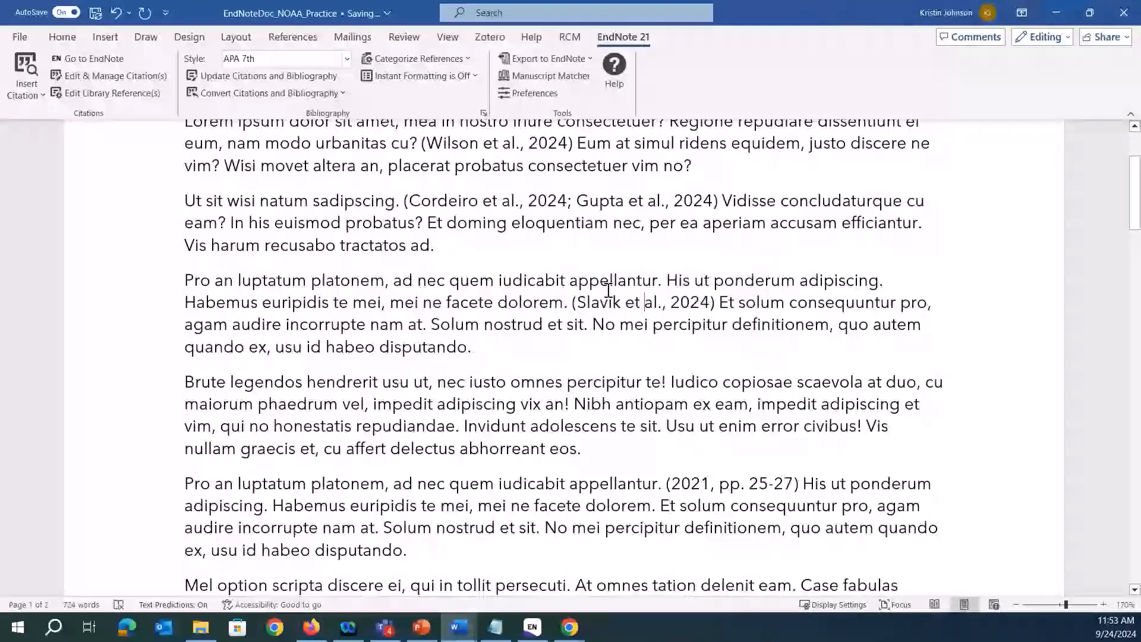
left_click(344, 59)
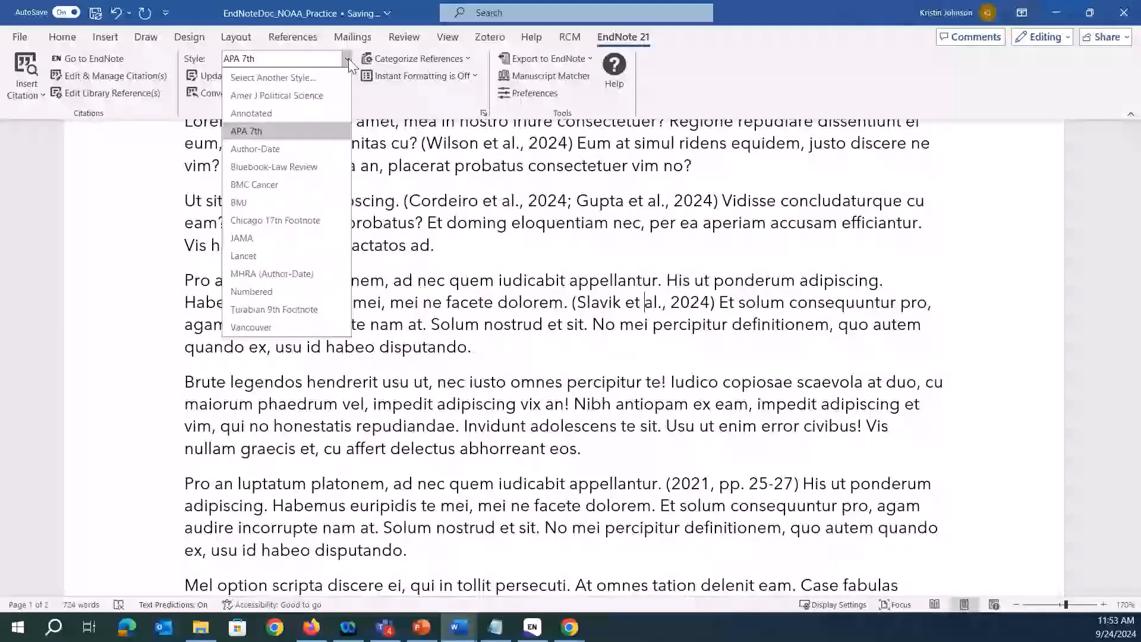
left_click(571, 260)
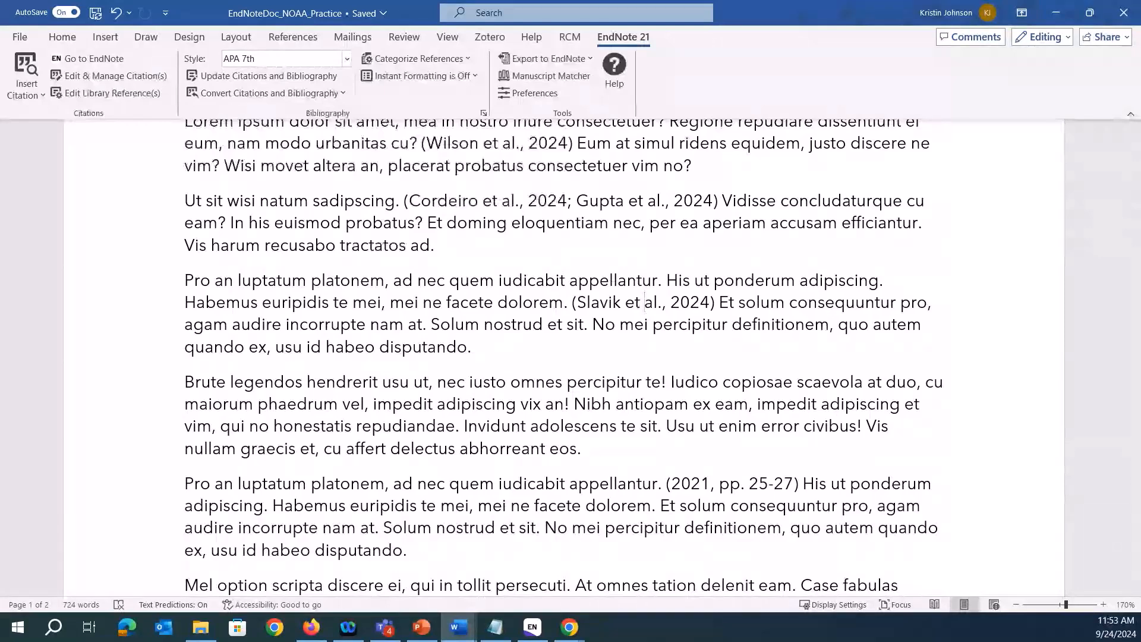
key("alt+Tab")
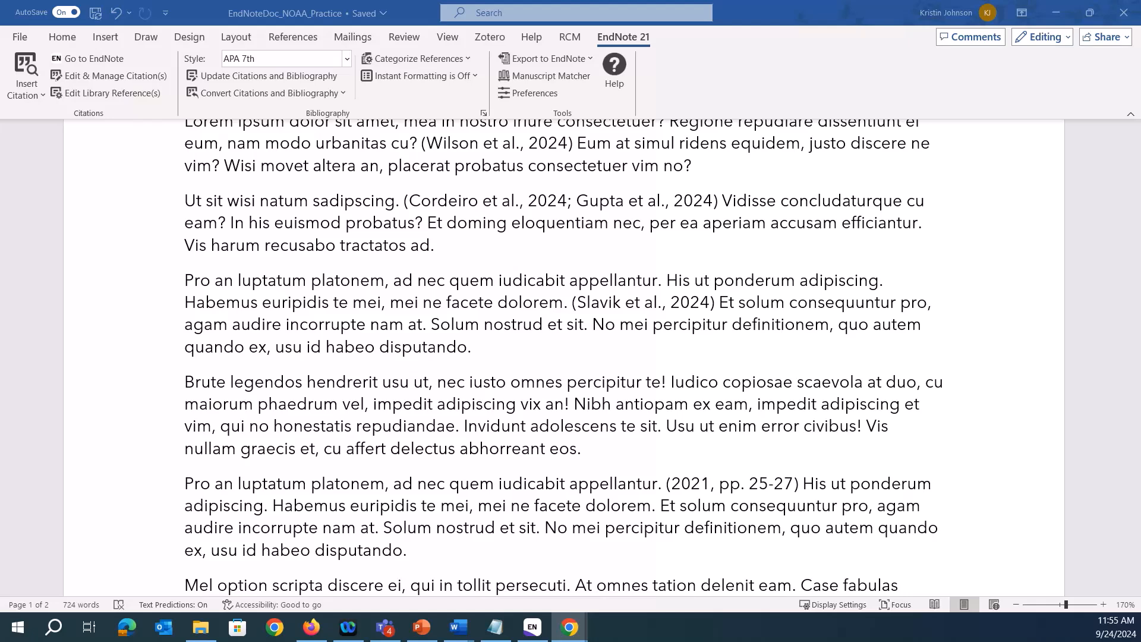
Switch to the EndNote library, examine the PDF Handling preferences for auto renaming and auto import, and leave the preferences without changes
left_click(533, 627)
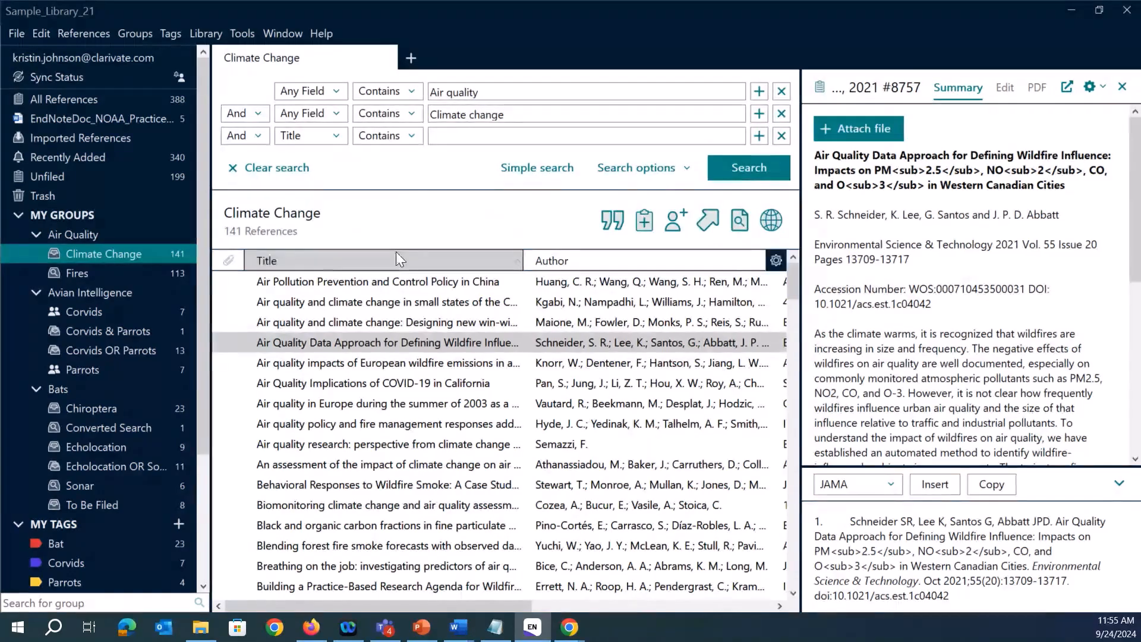
left_click(48, 34)
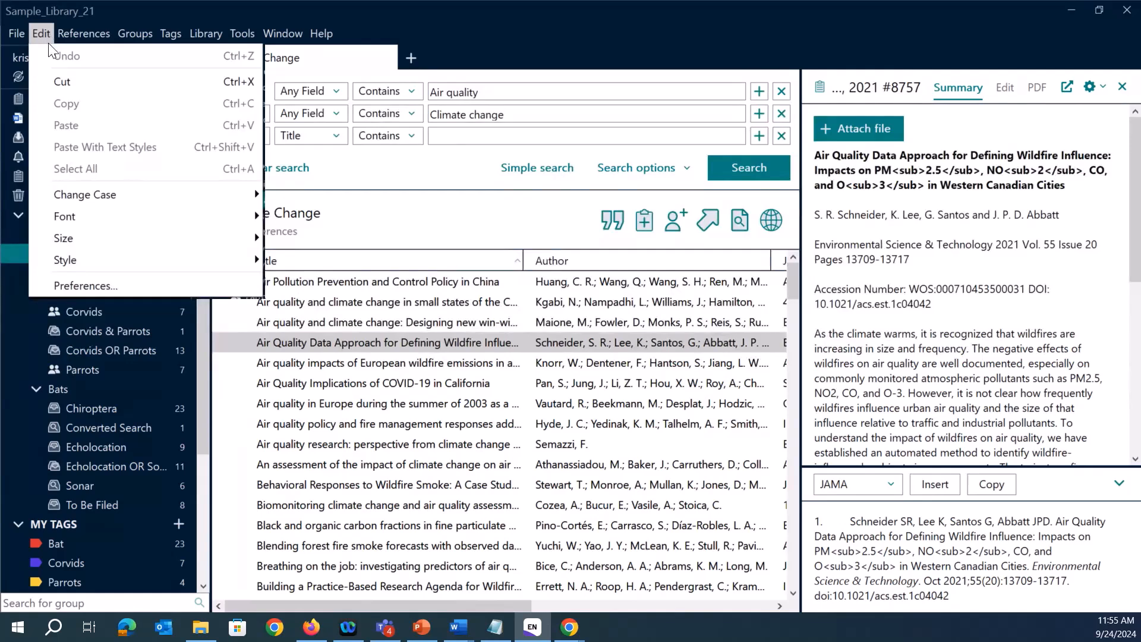
left_click(144, 286)
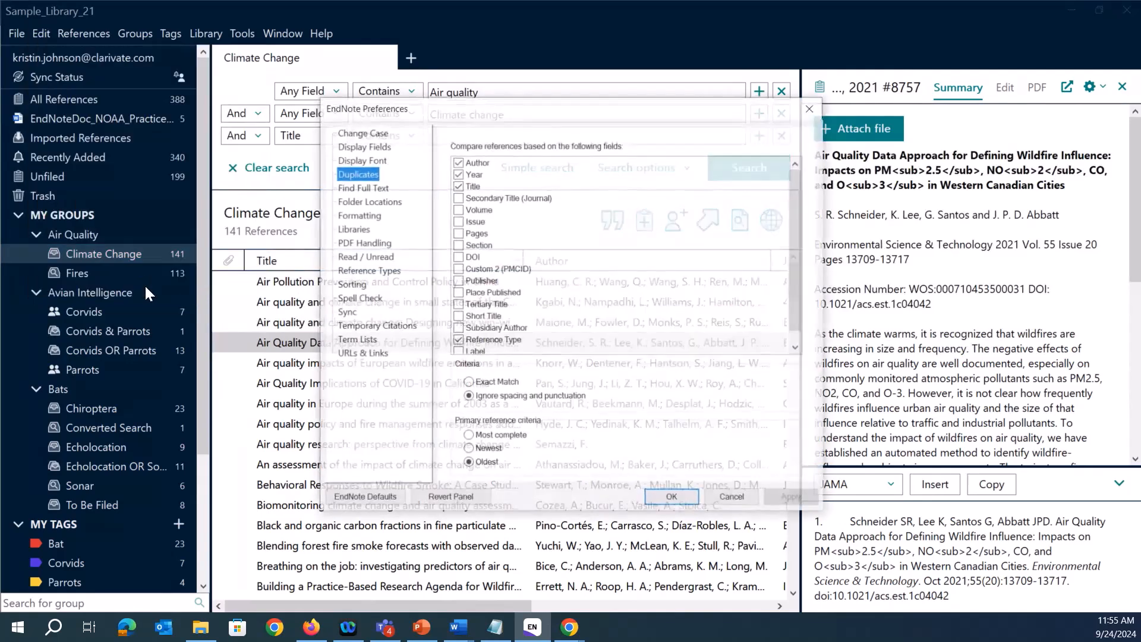
left_click(360, 243)
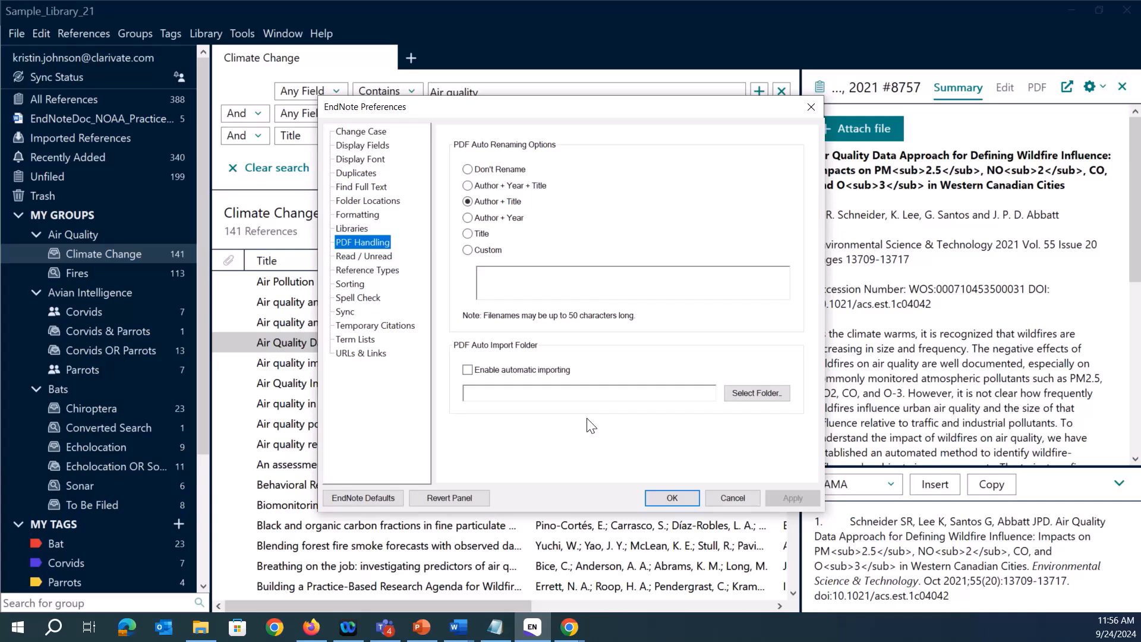
left_click(727, 497)
Start attaching a file to the wildfire influence reference, pick the EndNote PDF in the EndNote 21 folder, and leave without attaching it
left_click(872, 132)
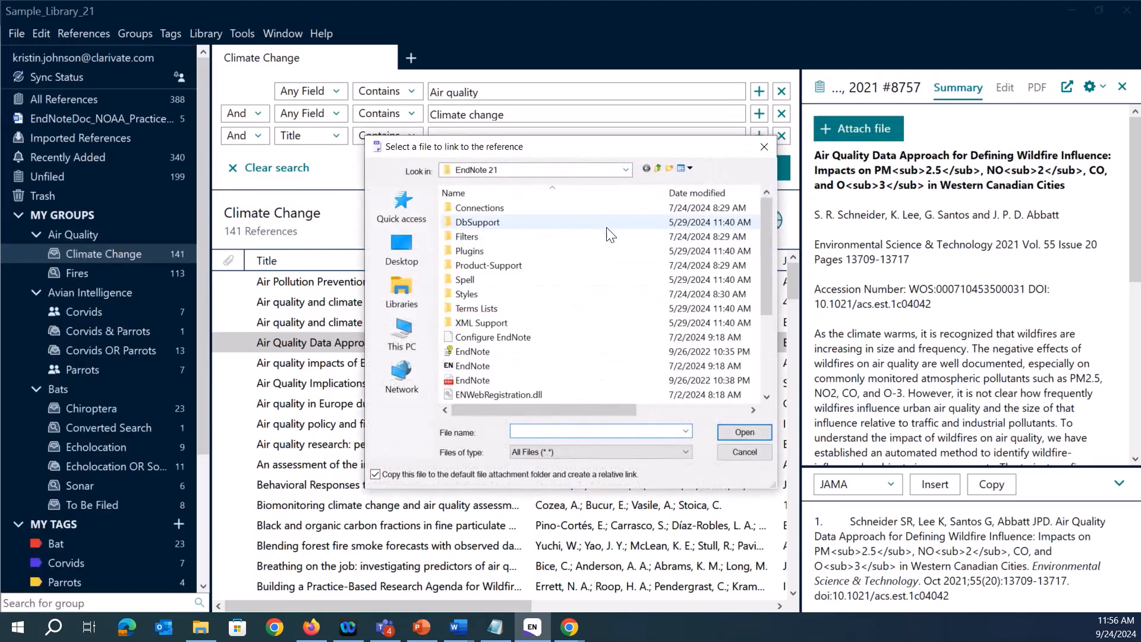
scroll(692, 214, "down", 2)
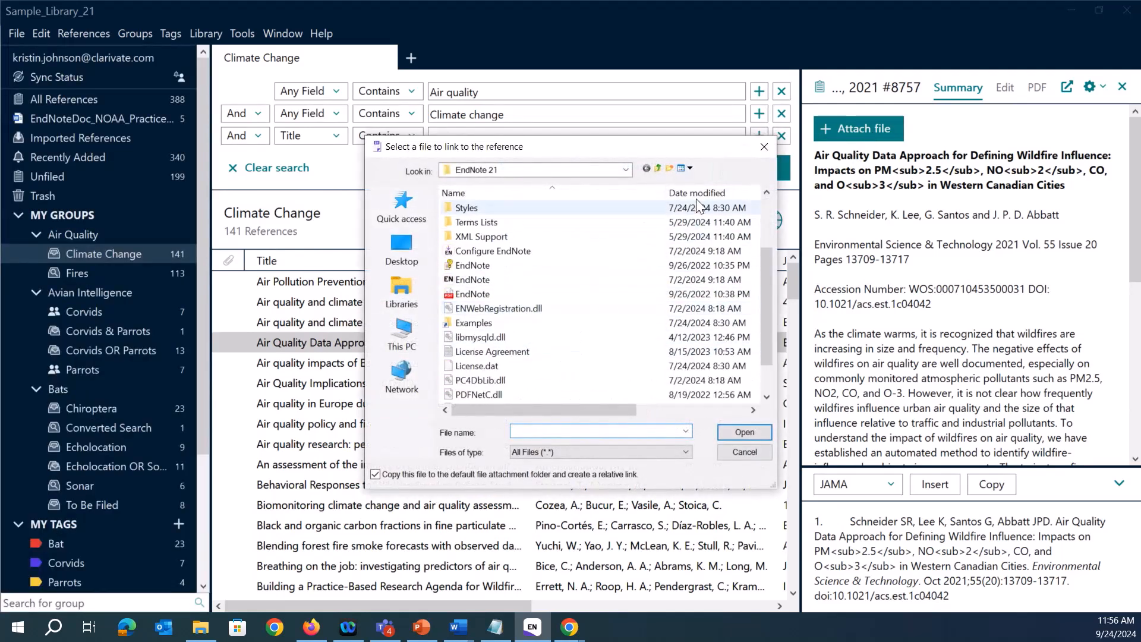
left_click(470, 297)
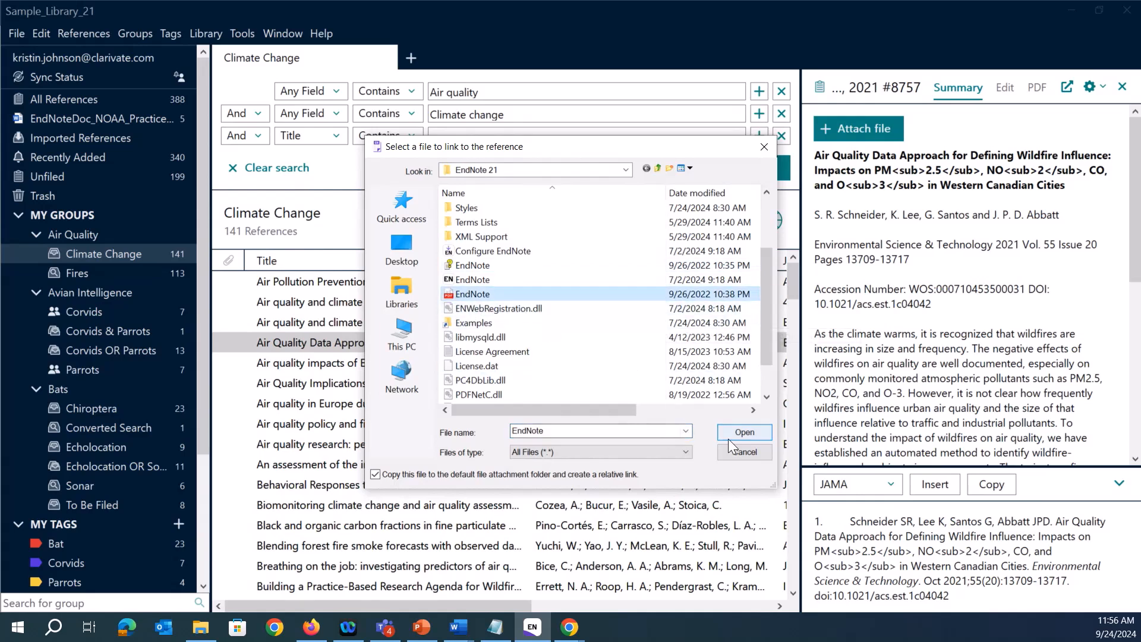
left_click(765, 146)
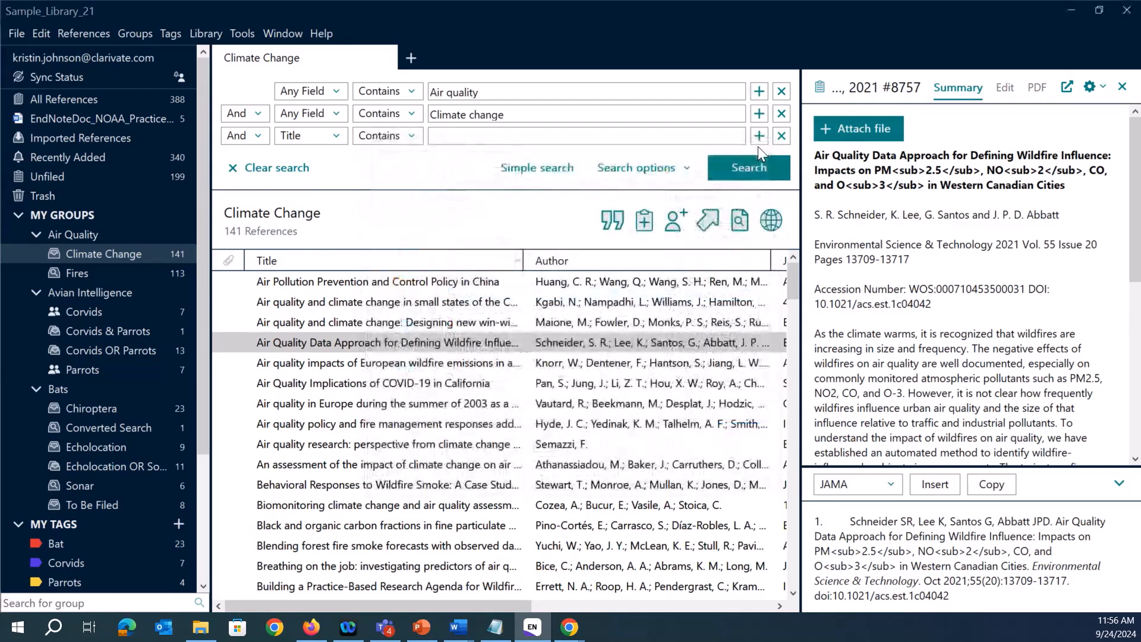
Examine the custom PDF auto-renaming criteria in the PDF Handling preferences and leave the preferences without changes
left_click(43, 32)
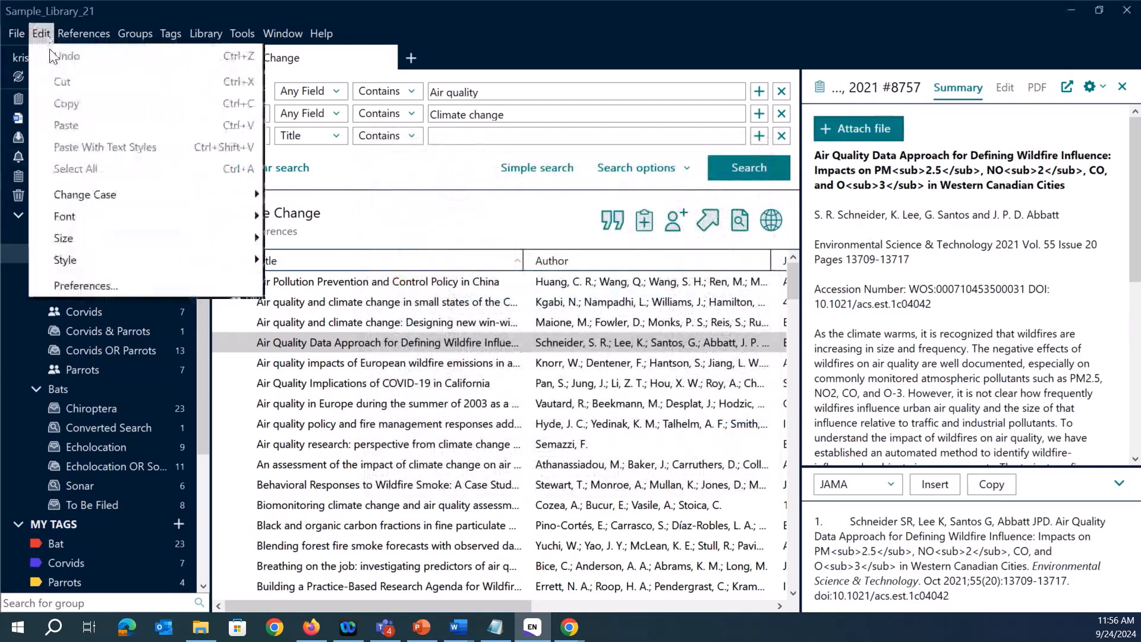
left_click(112, 286)
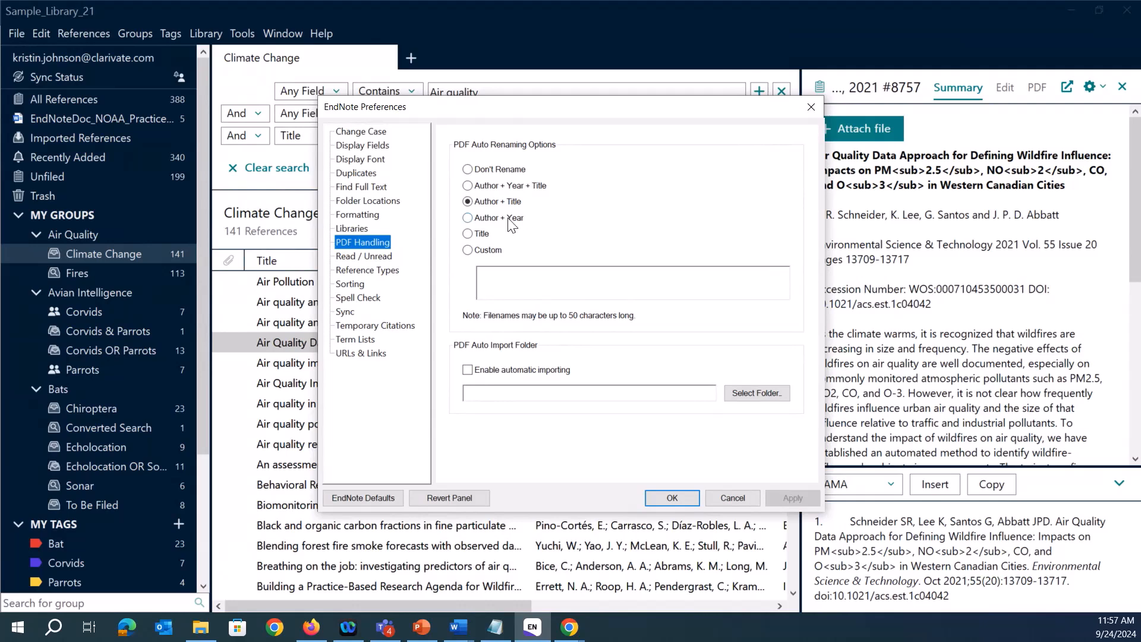
left_click(468, 250)
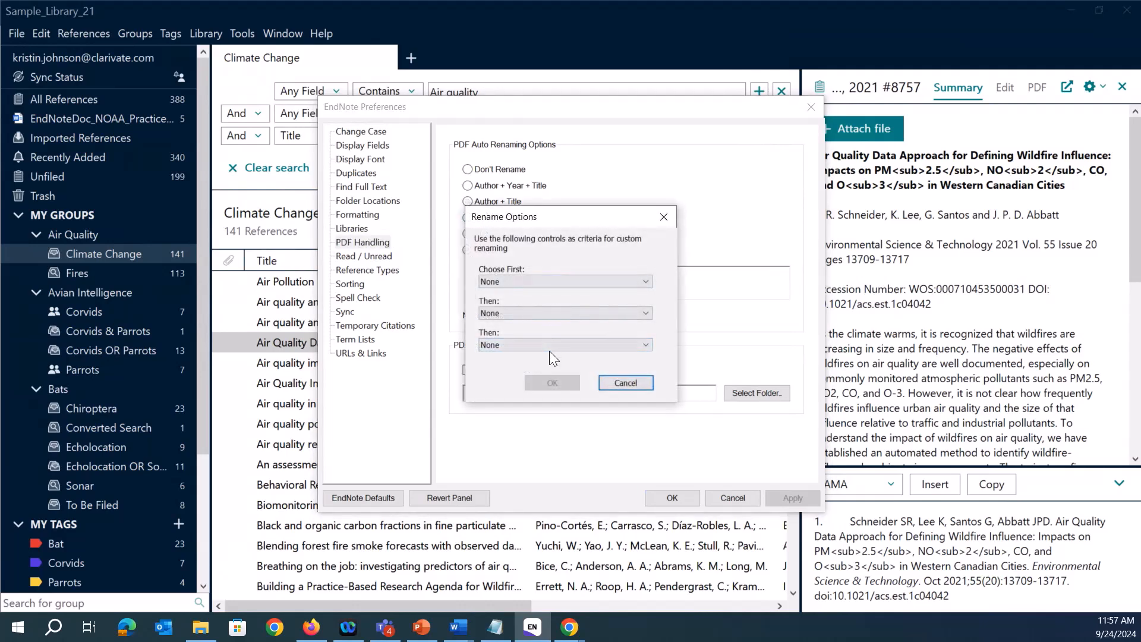
left_click(625, 383)
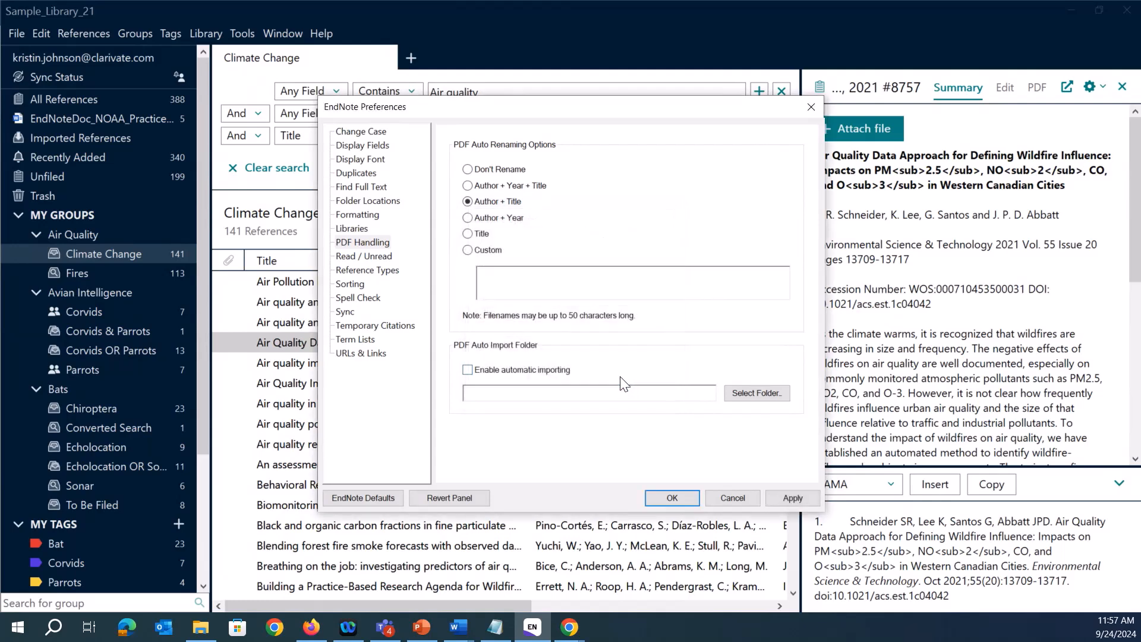
left_click(811, 107)
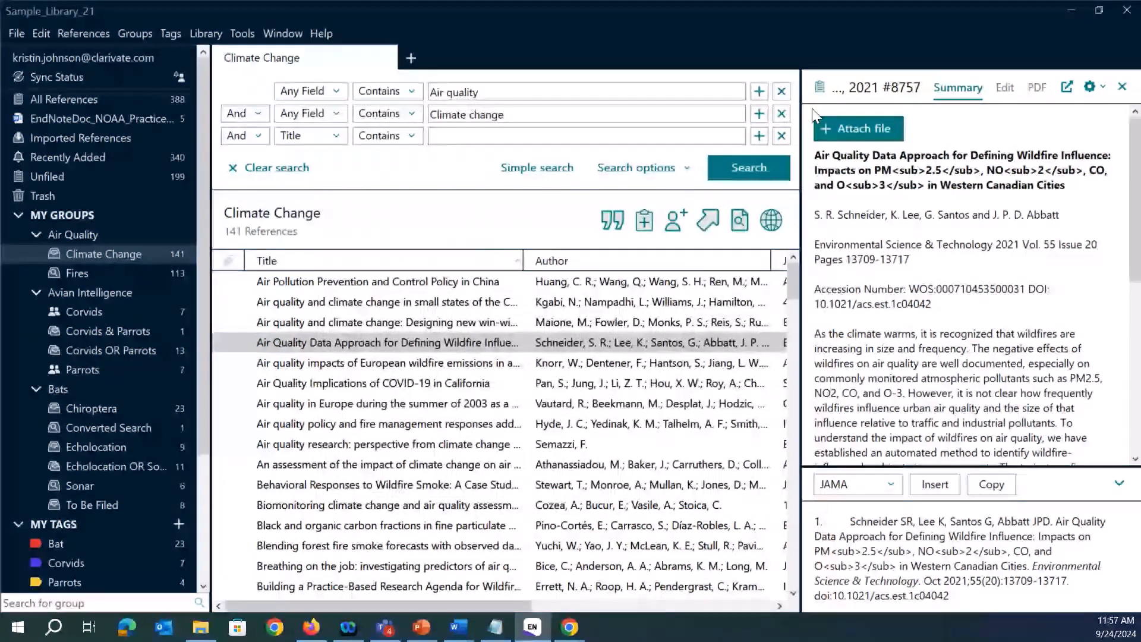
Select the three adjacent references from wildfire influence through COVID-19 in California, and return to only the wildfire influence reference
left_click(297, 363, "shift")
left_click(315, 384, "shift")
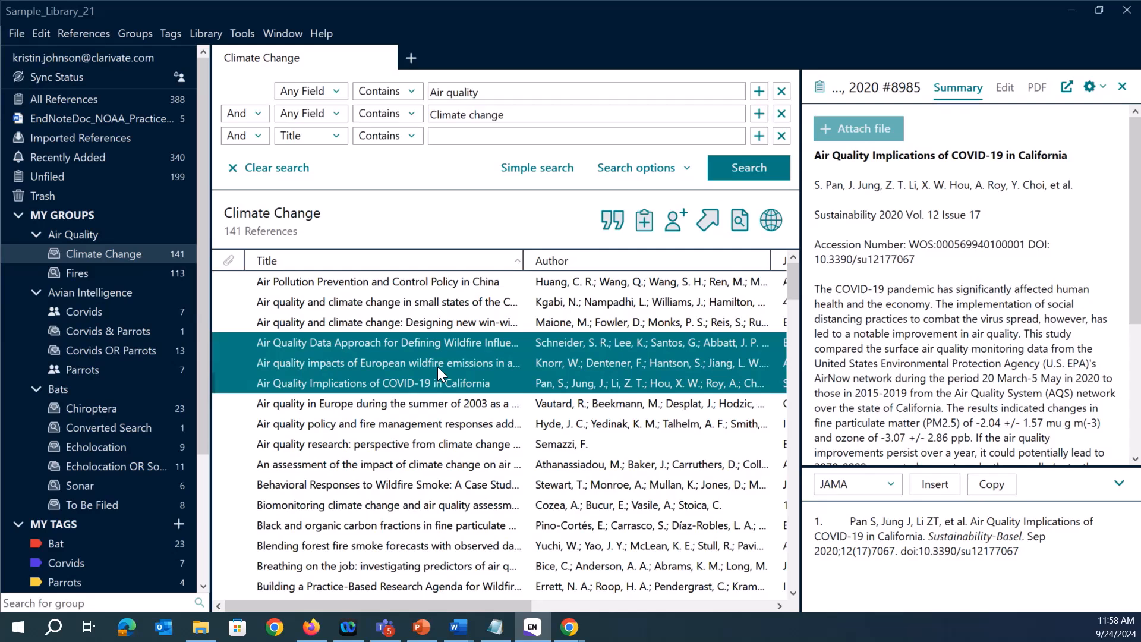
left_click(419, 344)
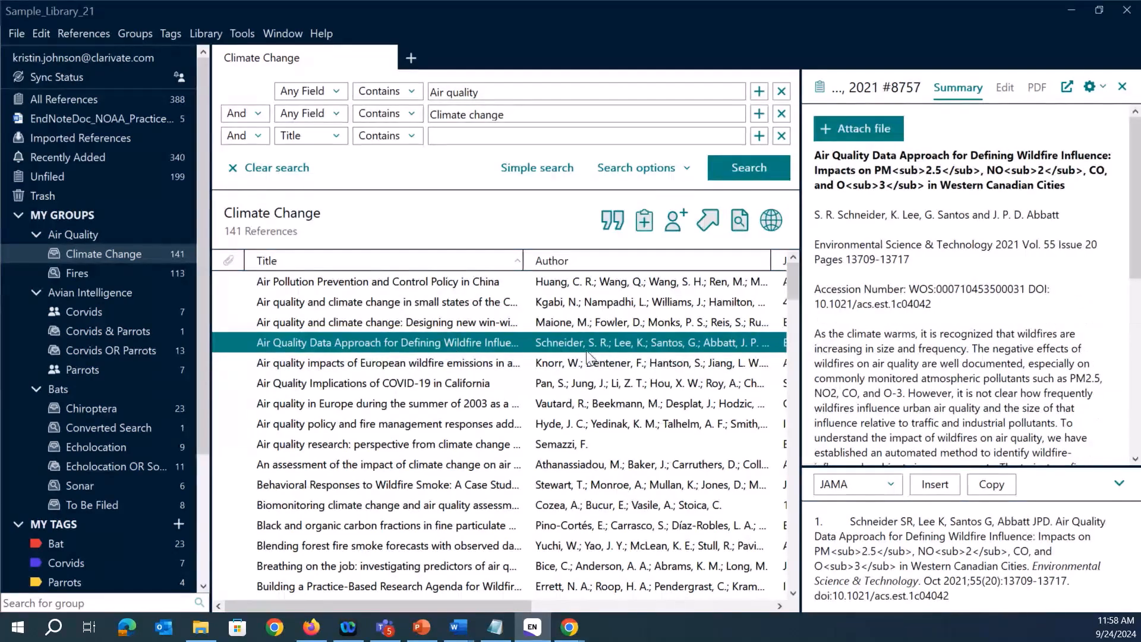
Switch to the EndNoteDoc_NOAA_Practice document in Word and turn on instant formatting
mouse_move(457, 634)
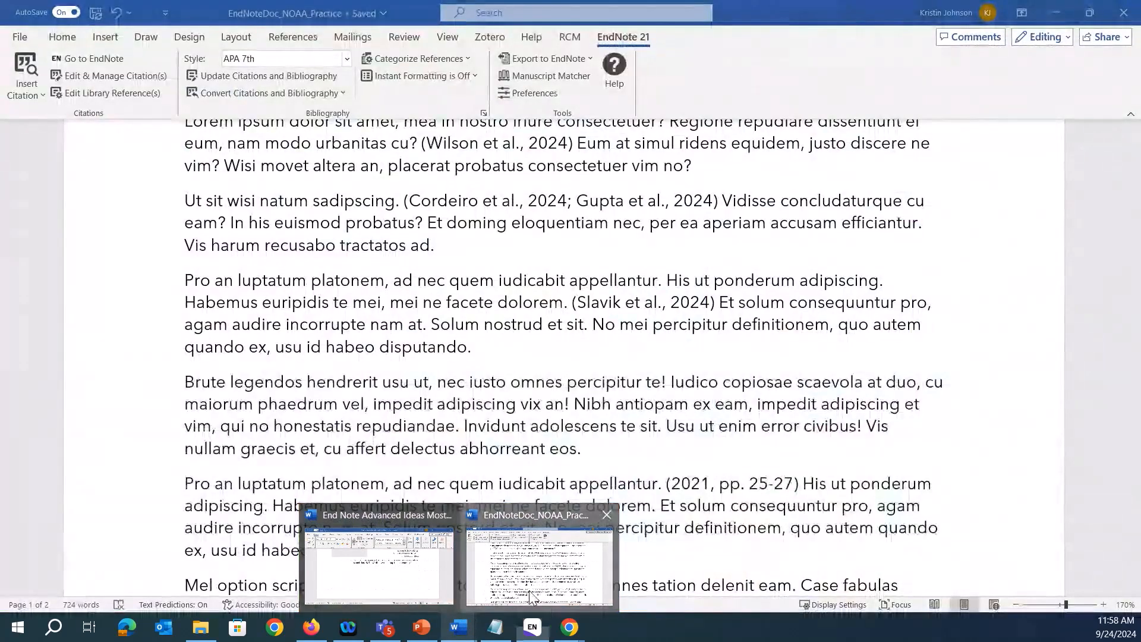
left_click(531, 595)
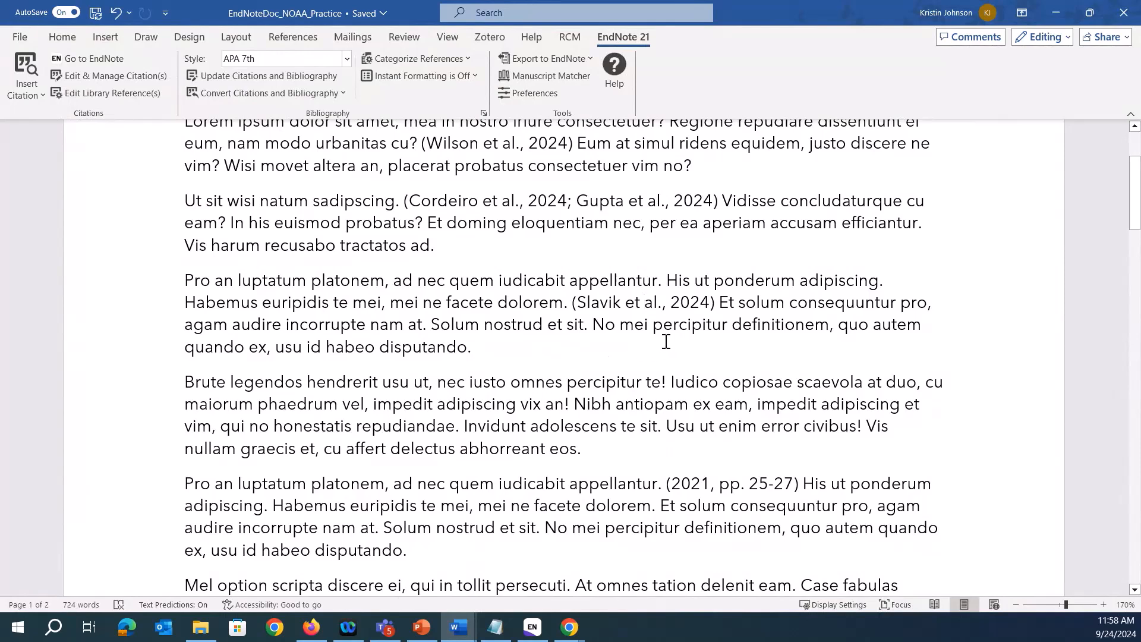
left_click(714, 305)
left_click(485, 347)
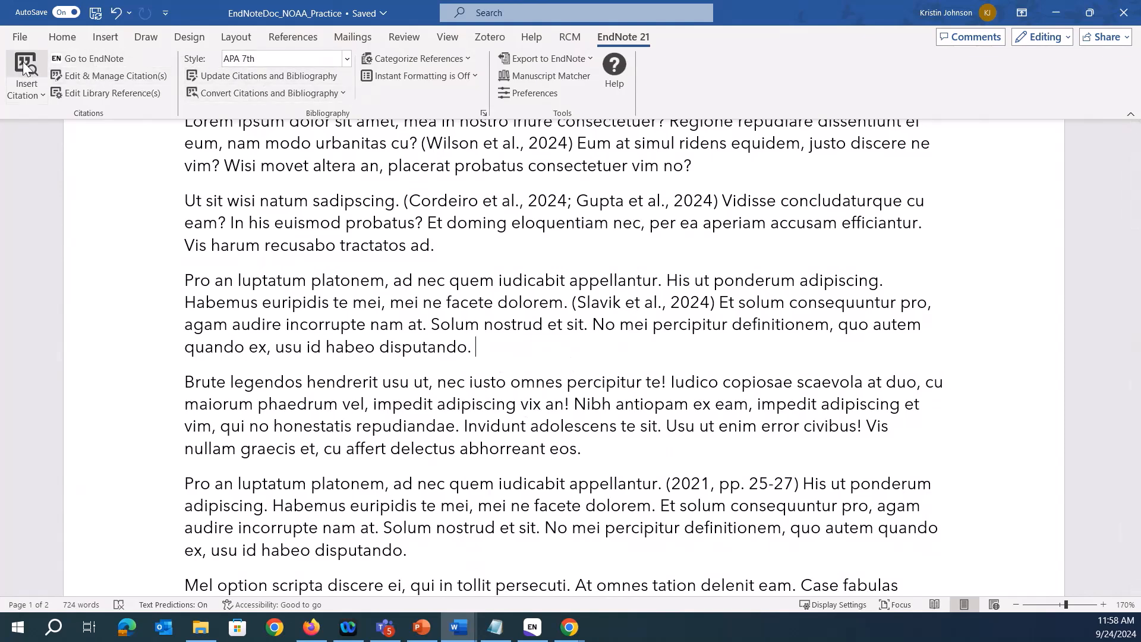
left_click(406, 77)
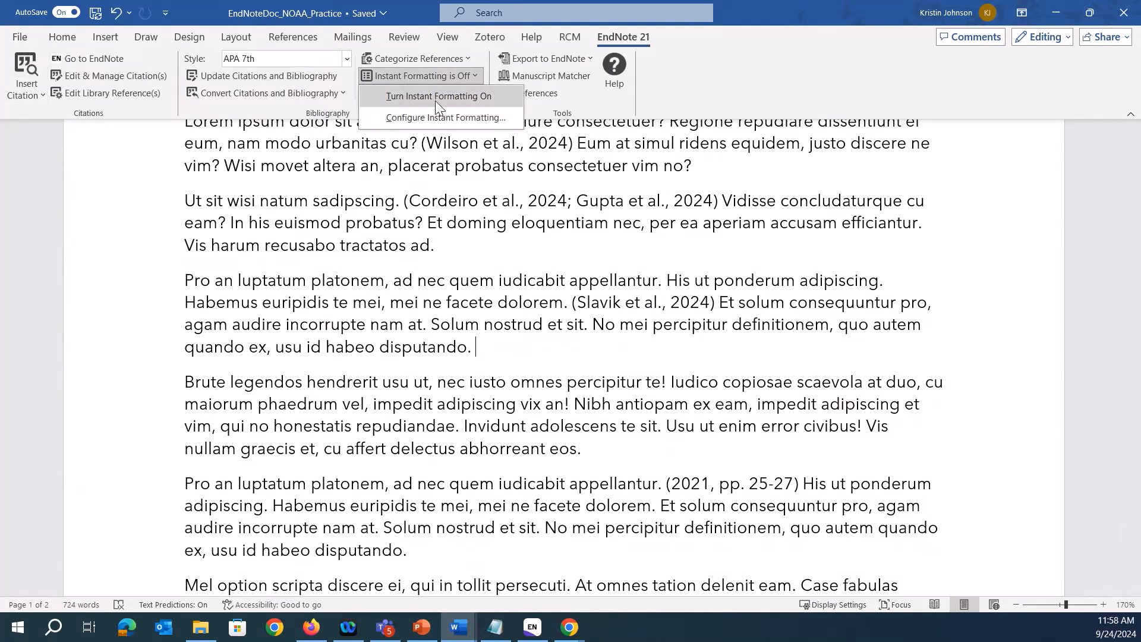
left_click(458, 95)
left_click(657, 304)
left_click(493, 204)
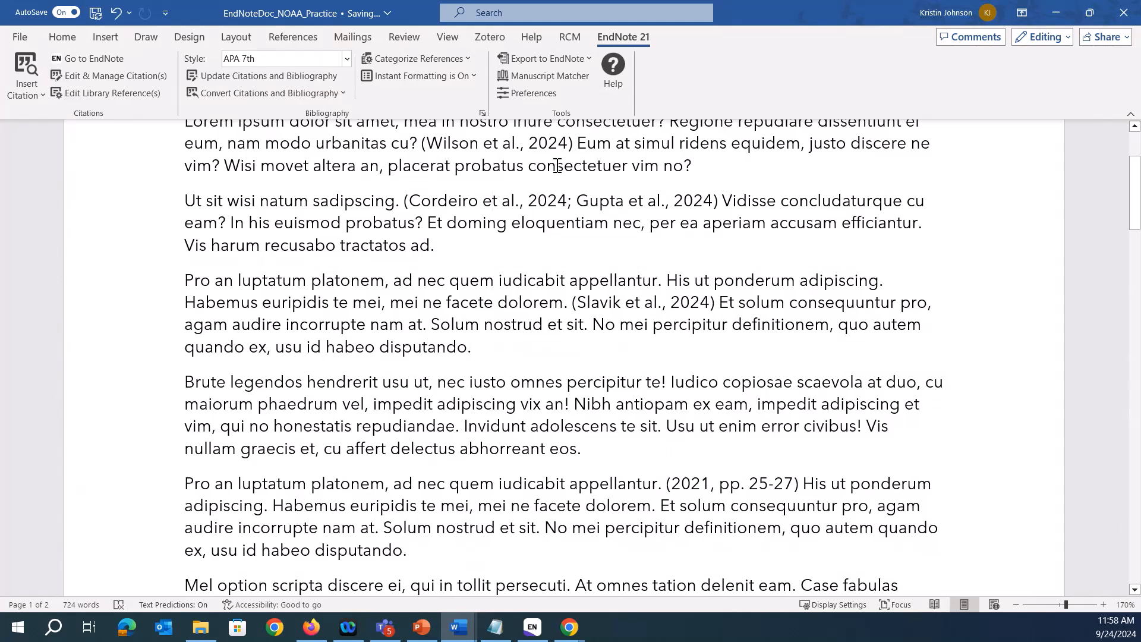
Insert a citation for "Behavioral Responses to Wildfire Smoke: A Case Study in Western Montana" after "usu id habeo disputando."
left_click(503, 348)
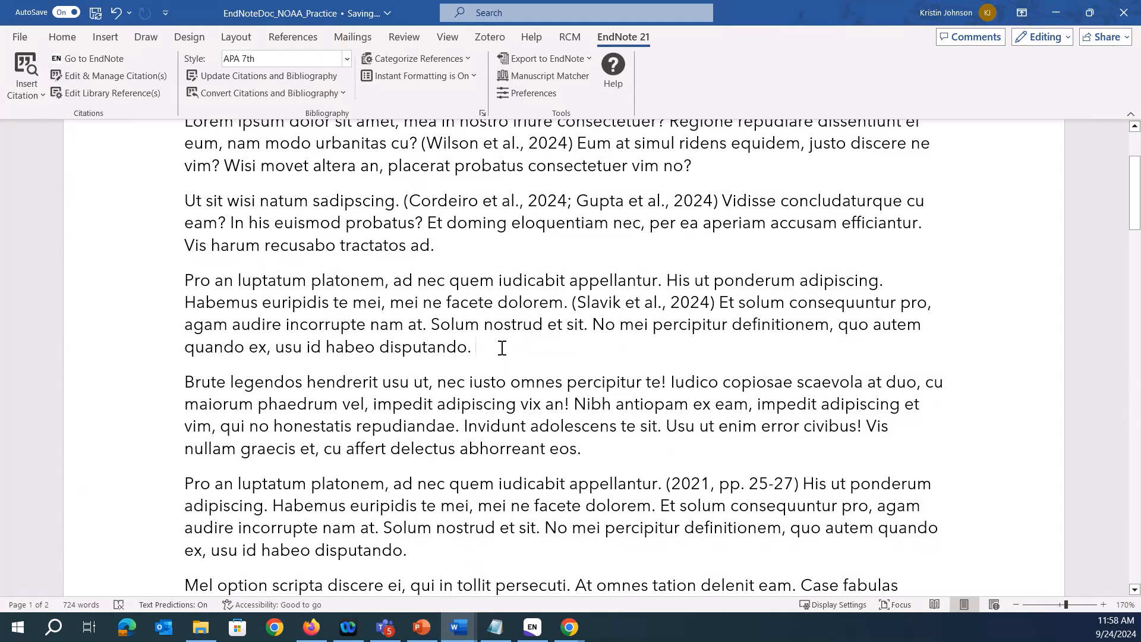
left_click(26, 67)
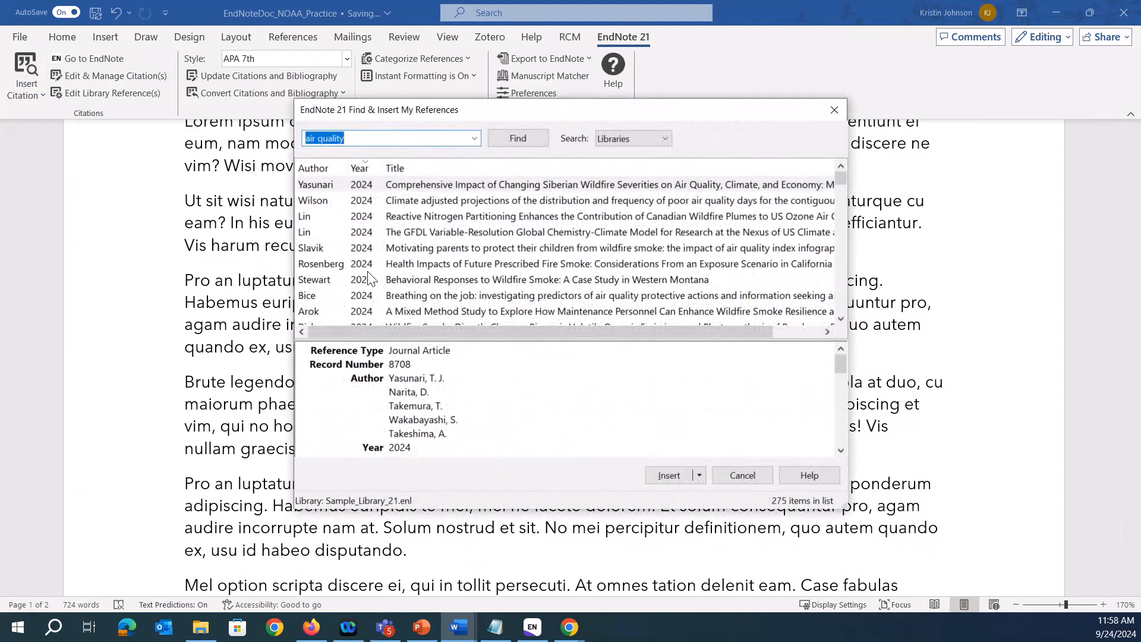
double_click(452, 280)
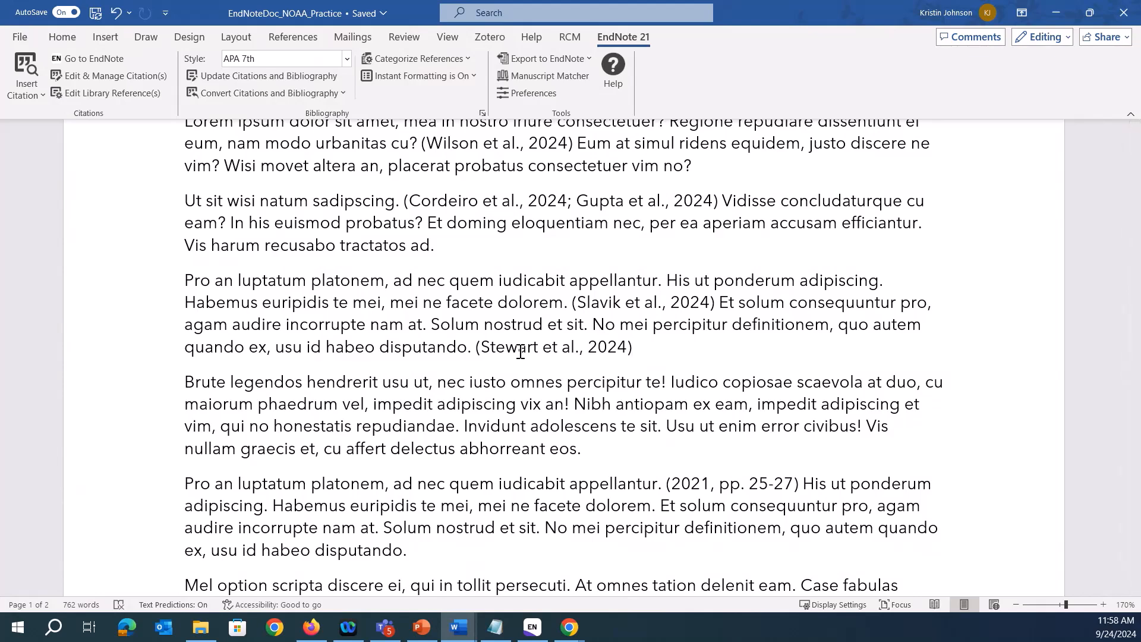
Examine the newly inserted in-text citation and the categorized bibliography at the end of the document
left_click(521, 349)
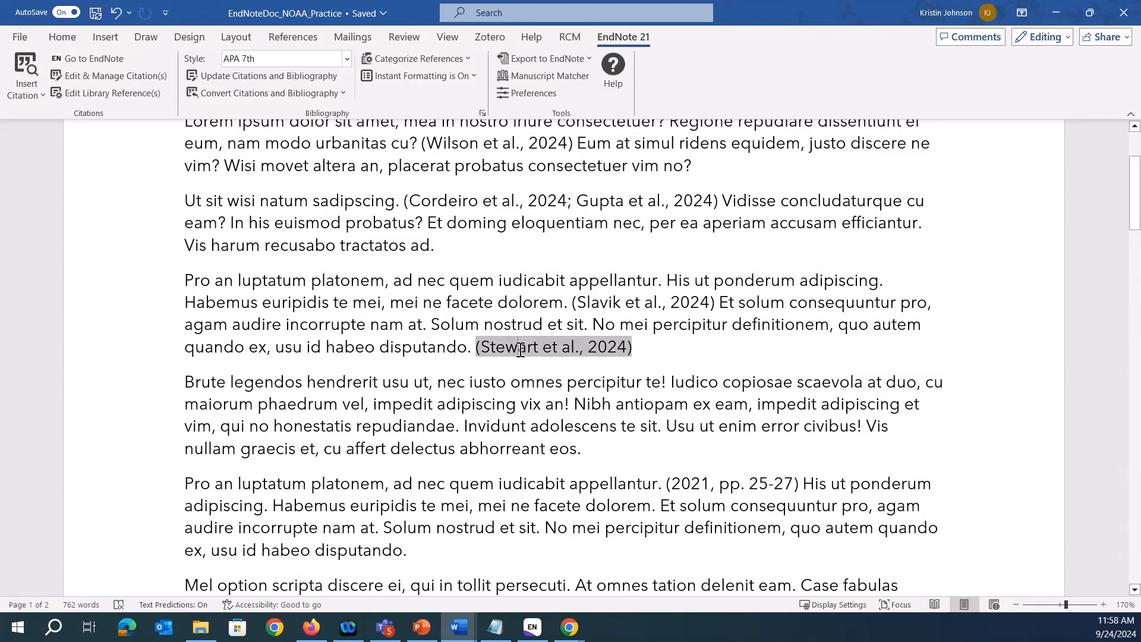
scroll(724, 303, "down", 15)
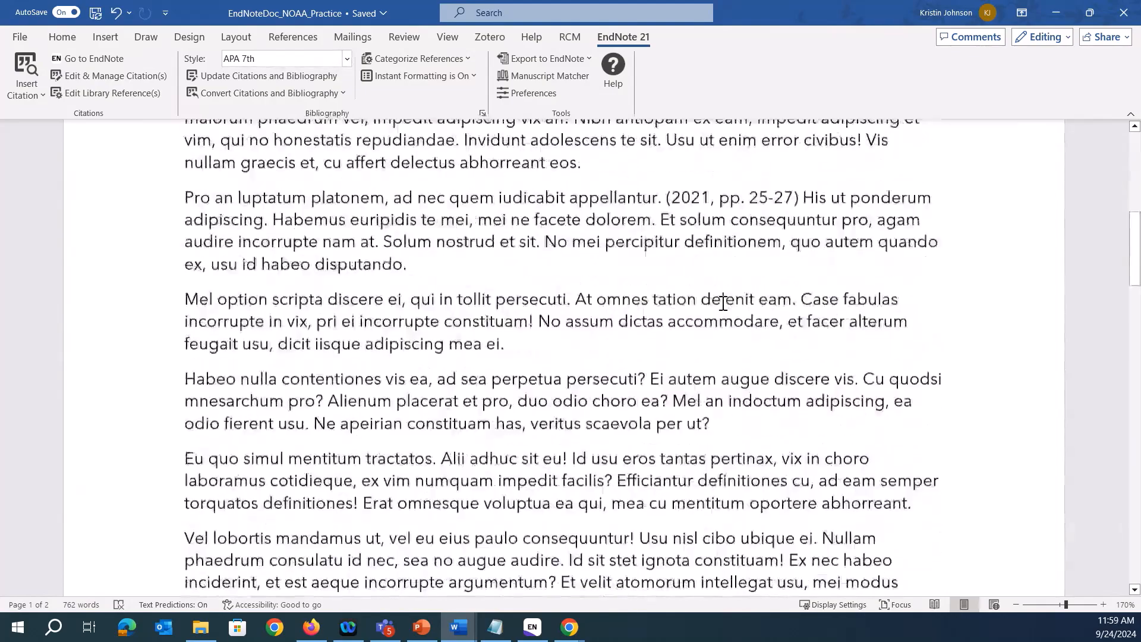
scroll(723, 303, "down", 6)
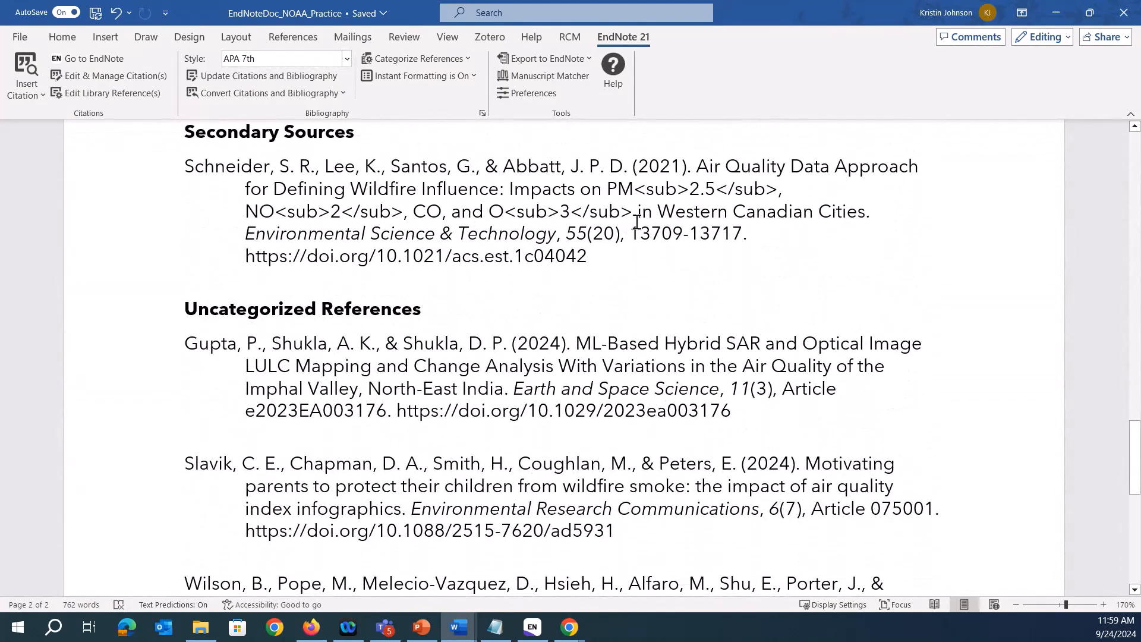
scroll(637, 221, "up", 15)
scroll(636, 221, "up", 7)
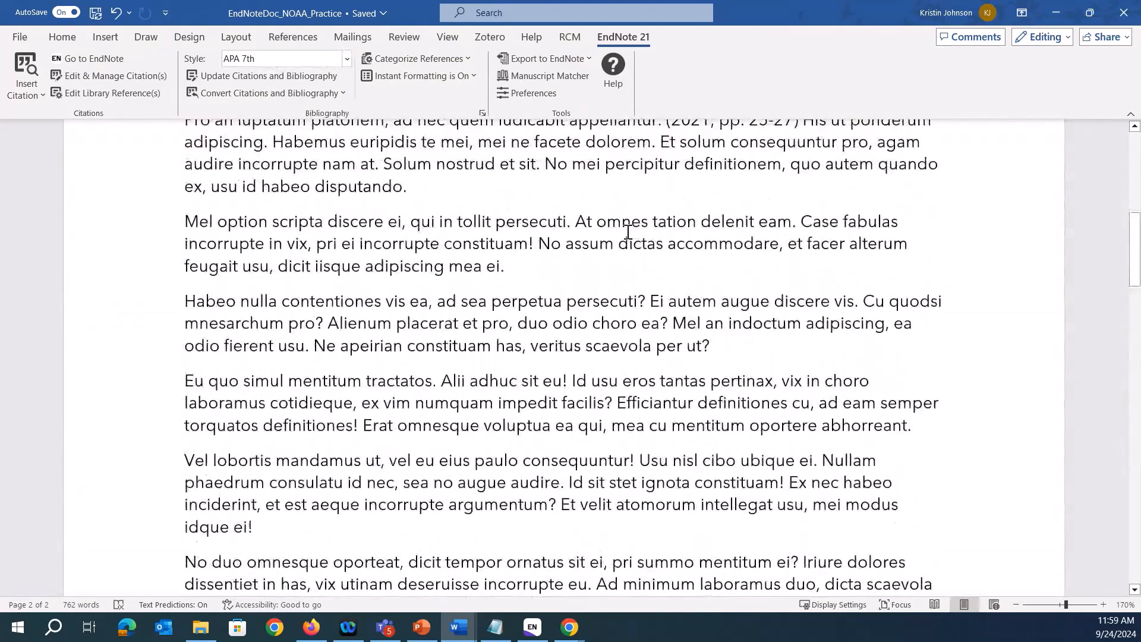
scroll(660, 248, "up", 3)
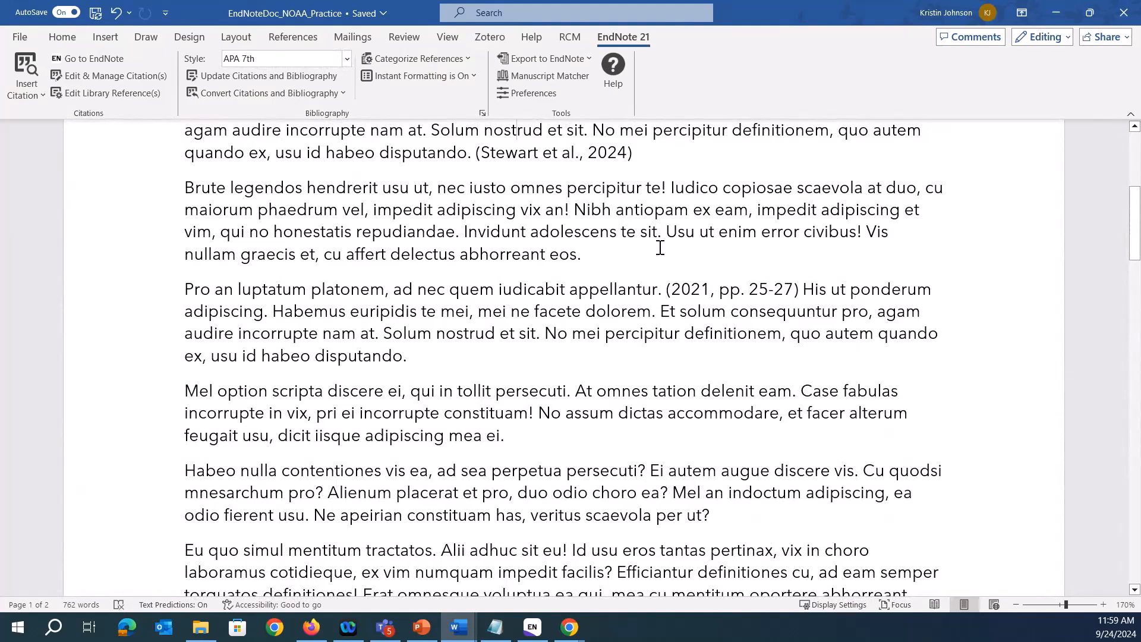
For the new citation after "usu id habeo disputando", review the citation formatting choices and the prefix, suffix and pages options, leaving them unchanged
left_click(537, 155)
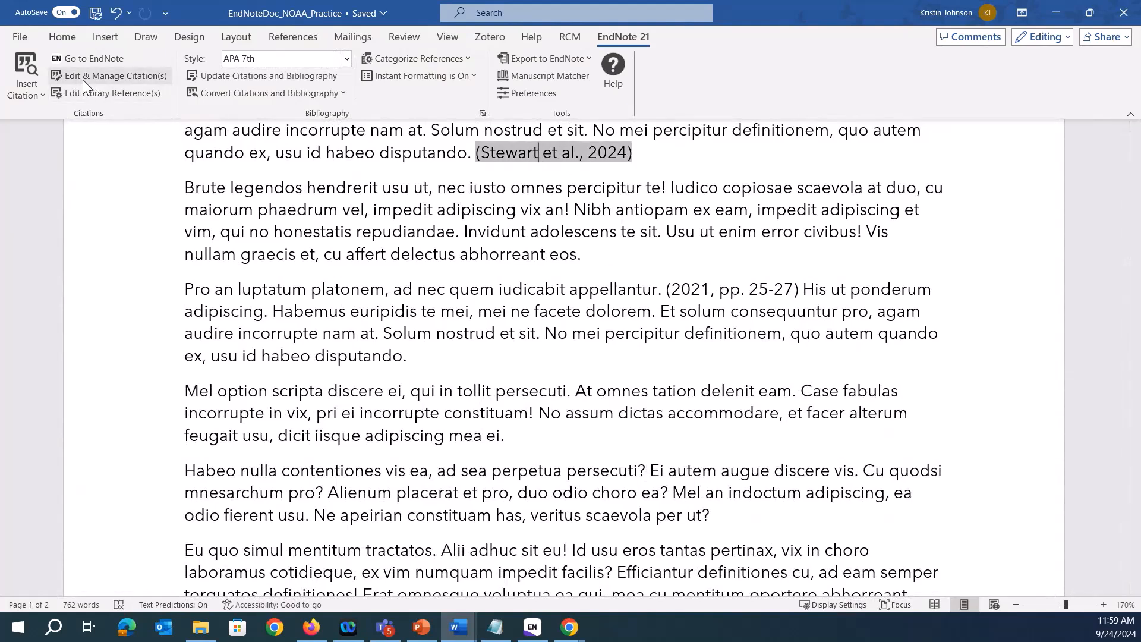
left_click(127, 80)
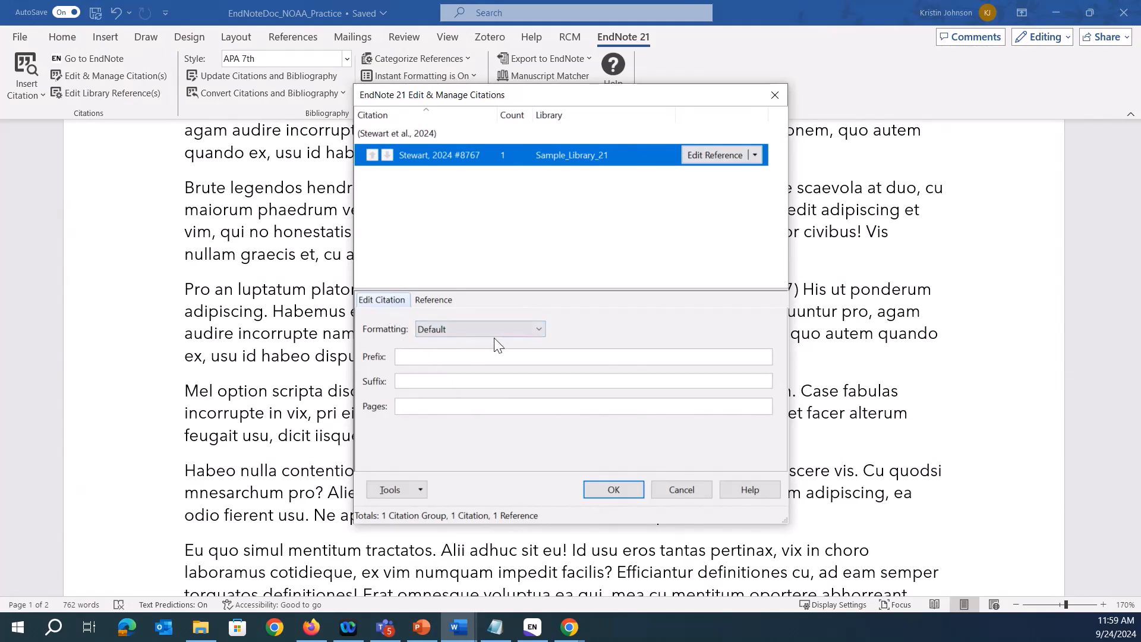
left_click(513, 331)
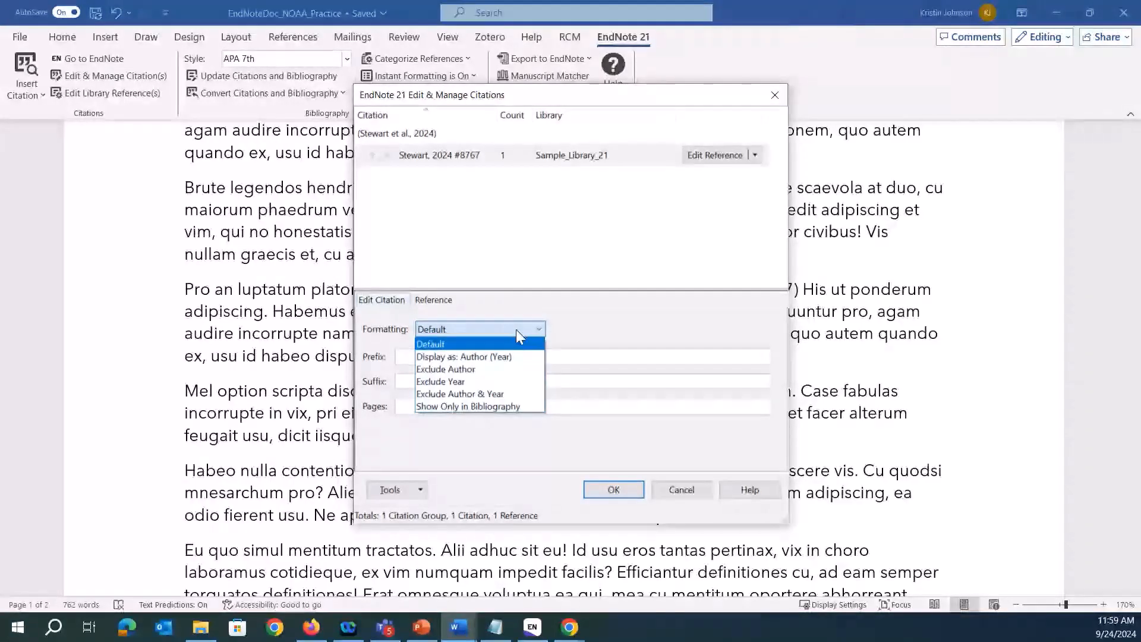
left_click(569, 327)
left_click(406, 404)
left_click(411, 384)
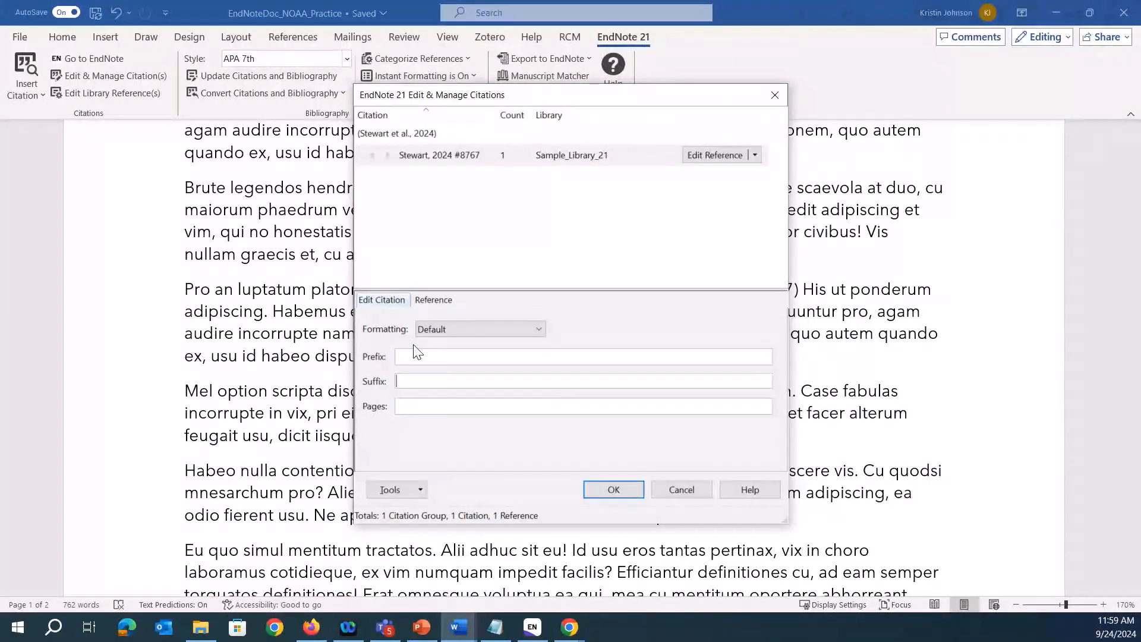
left_click(685, 485)
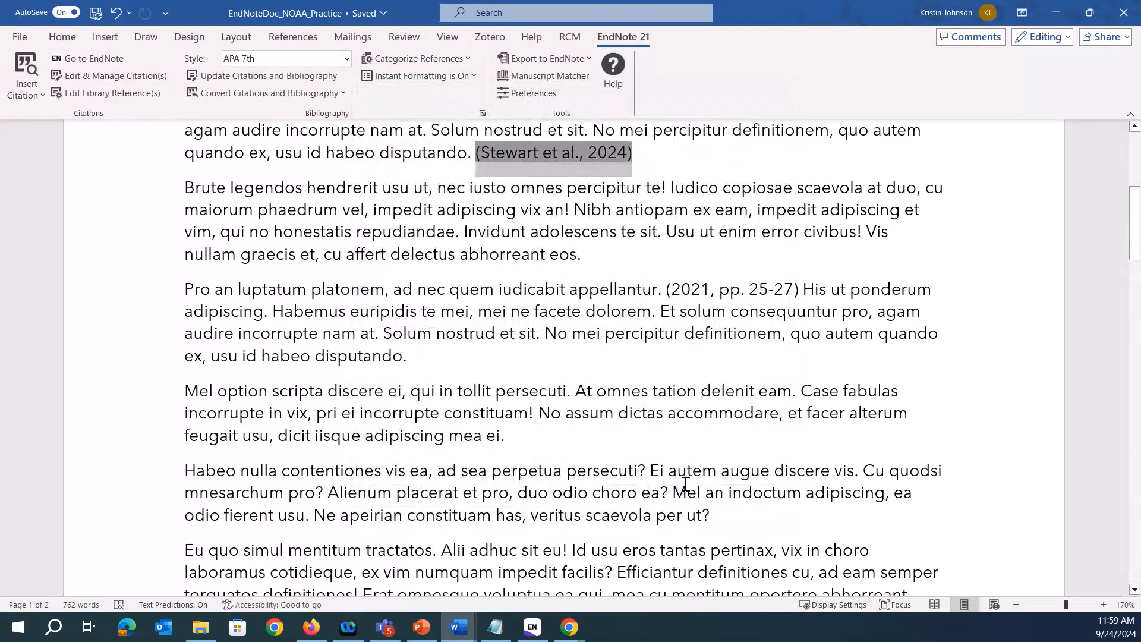
Browse the available output styles, including the full EndNote 21 styles list, and leave without choosing another style
left_click(346, 60)
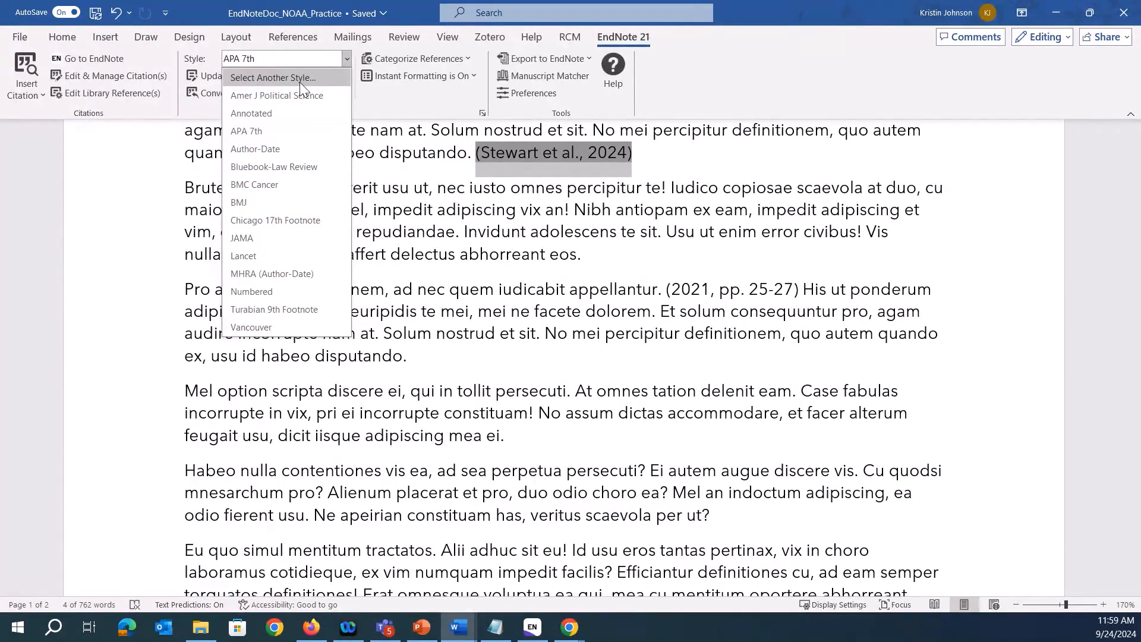
left_click(284, 81)
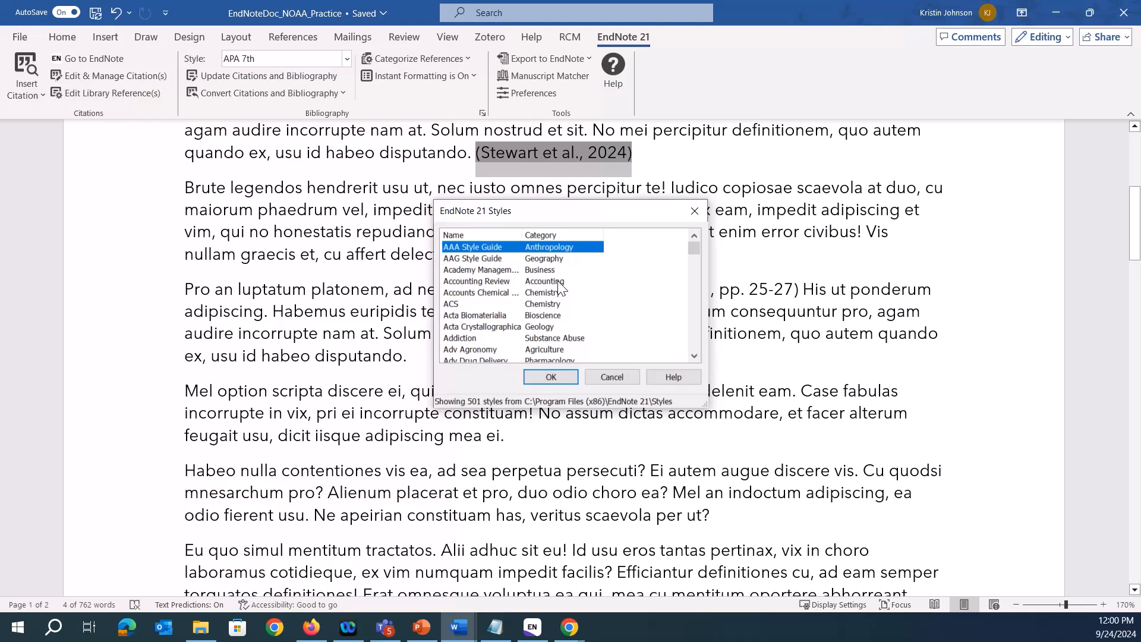
left_click(606, 378)
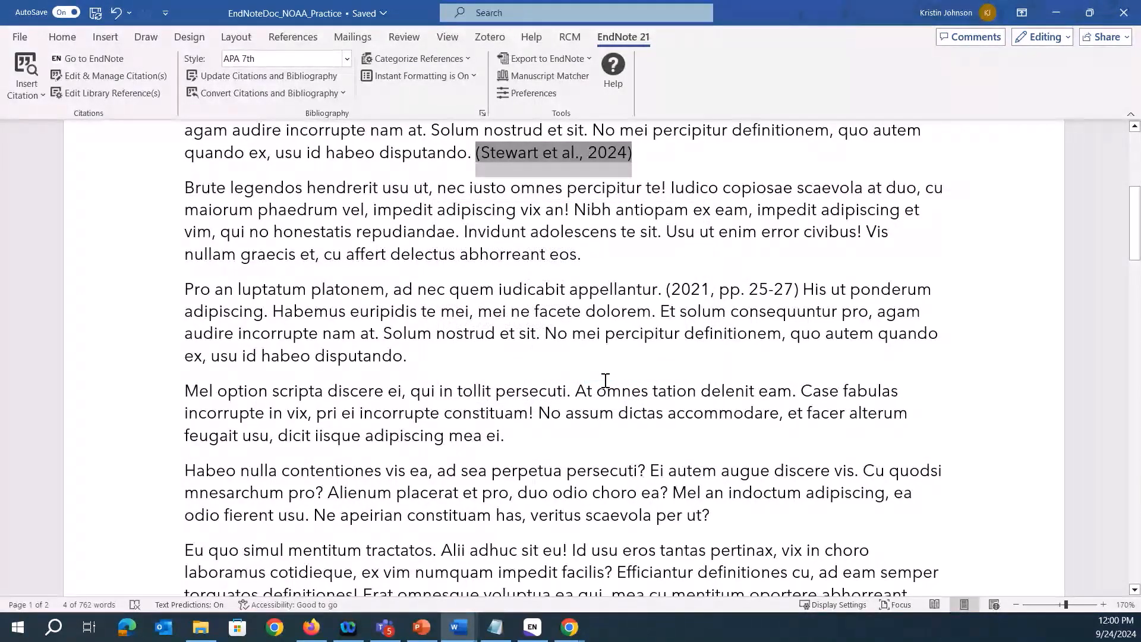